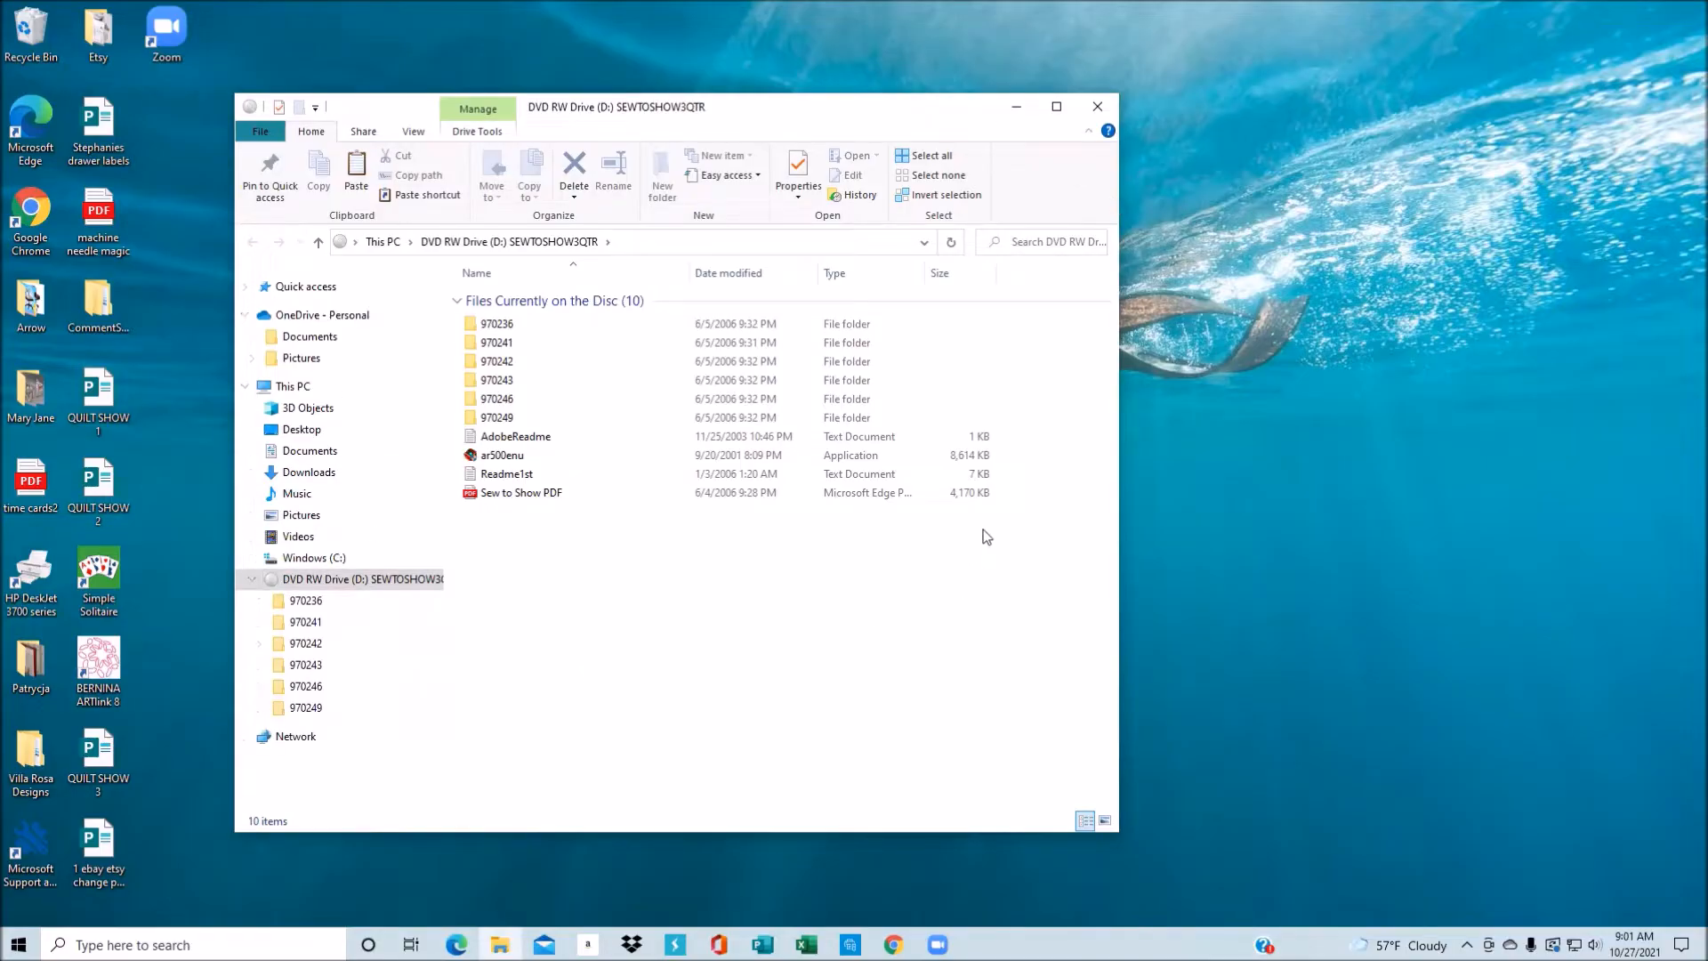
- Close the open disc window and open This PC in a new File Explorer window
left_click(1107, 105)
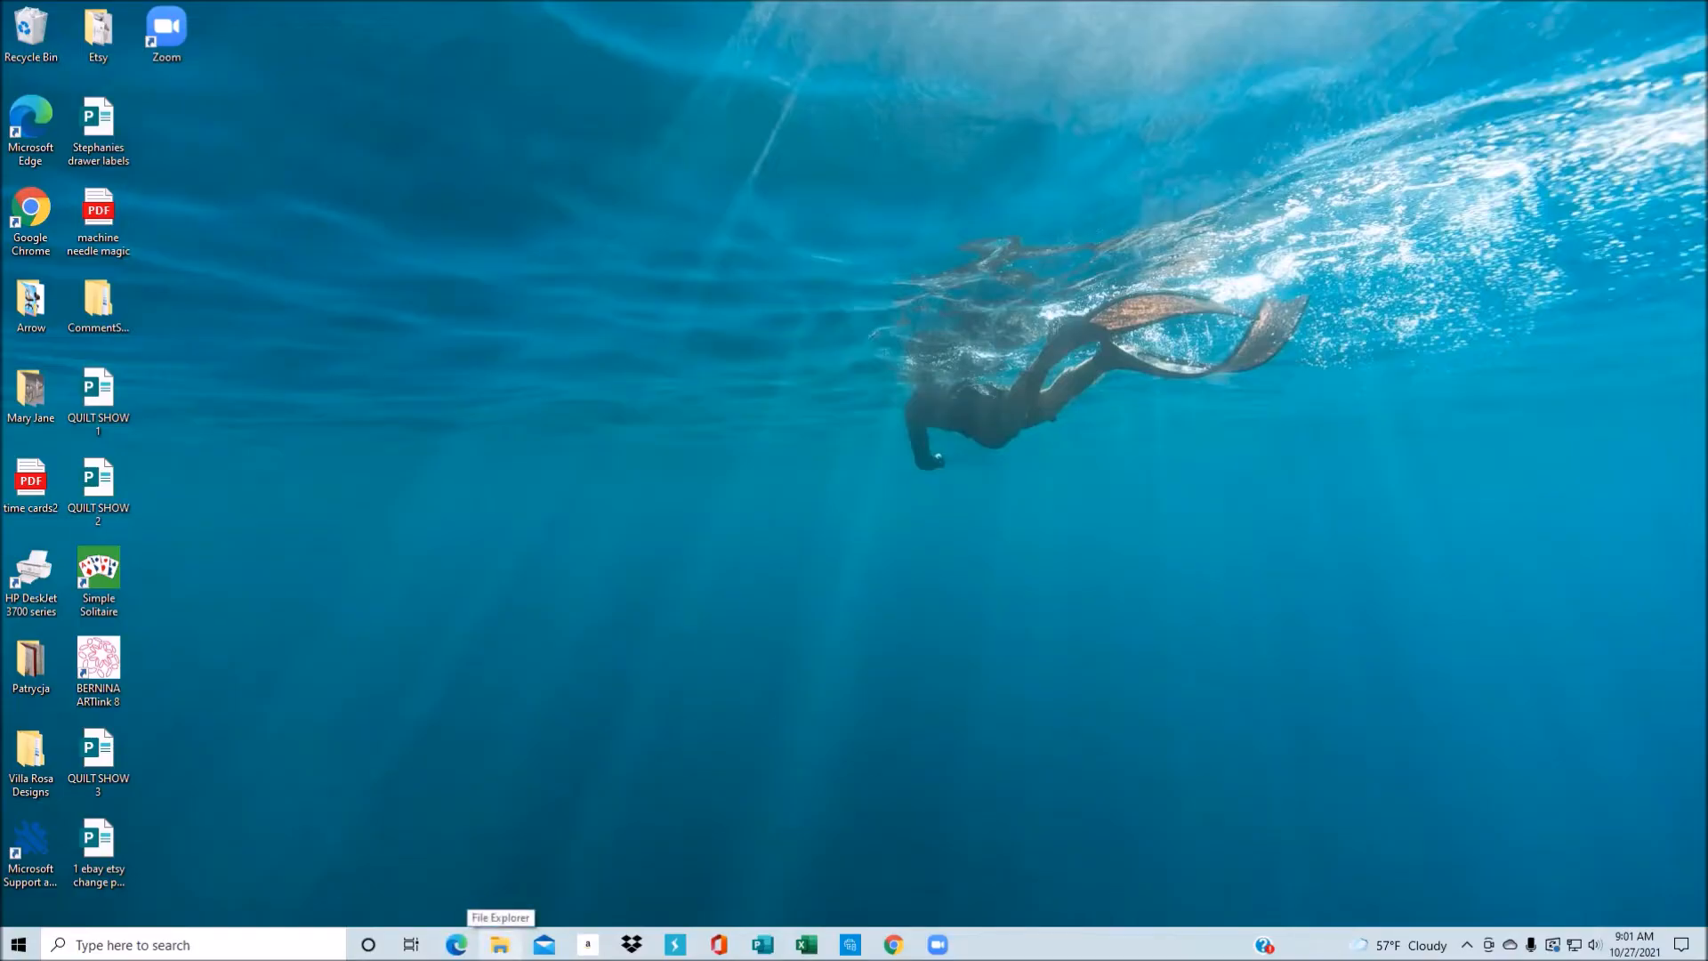
left_click(500, 944)
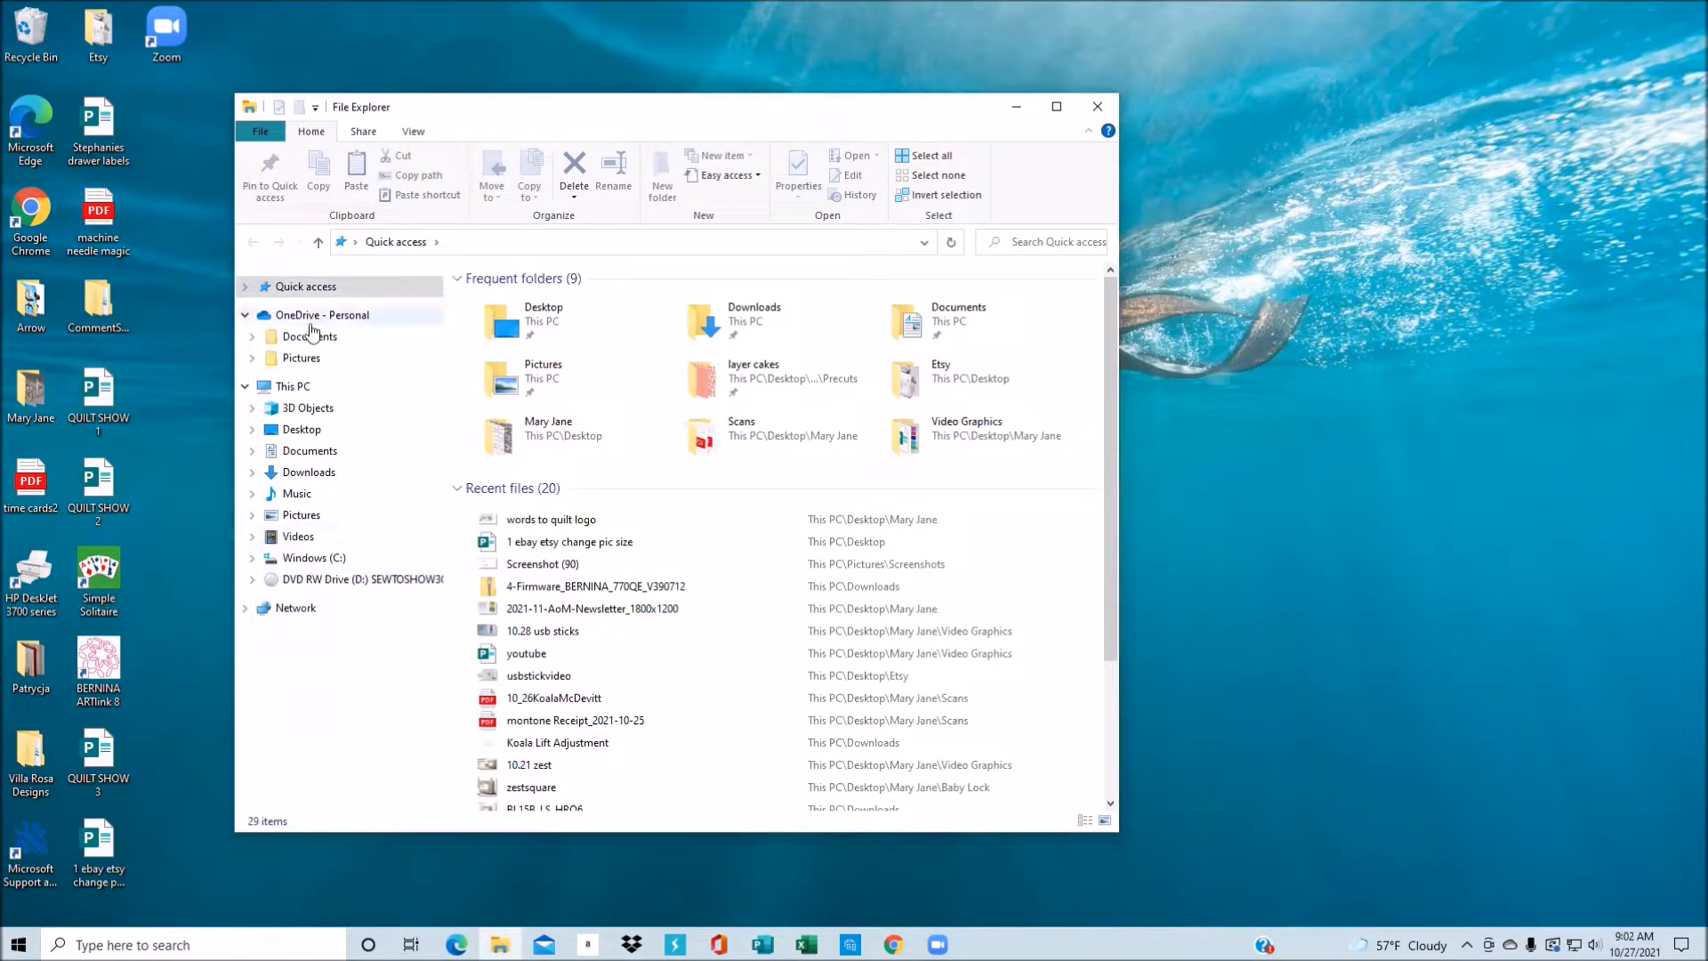
left_click(297, 391)
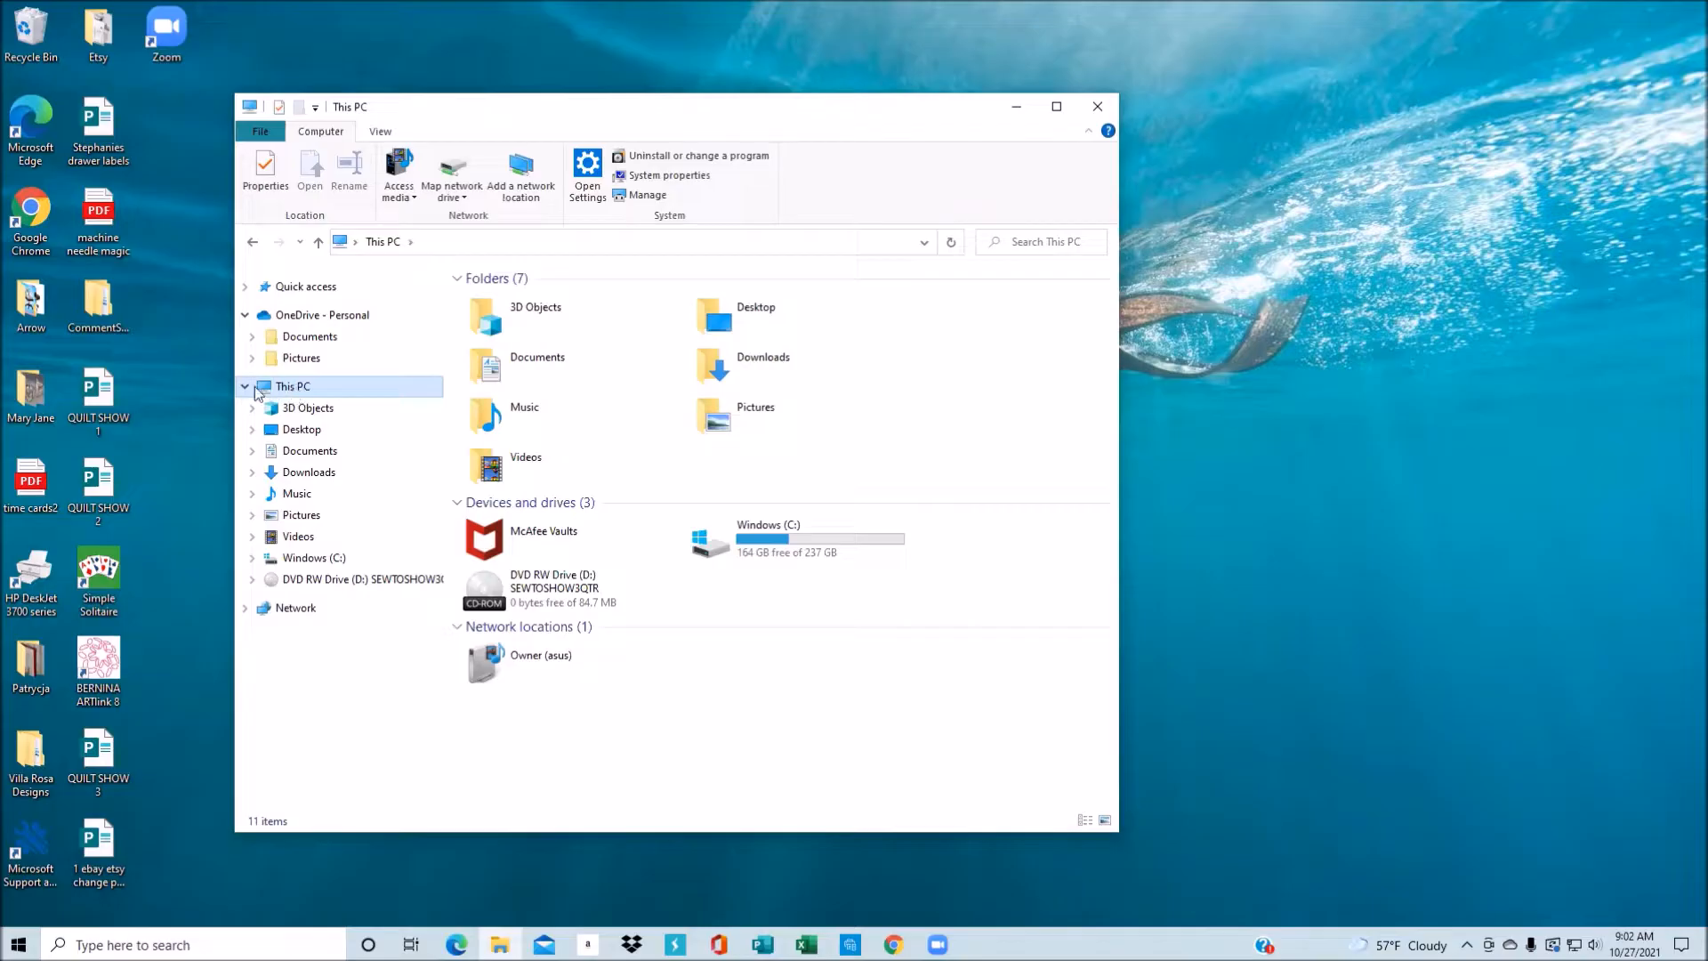
- Collapse and re-expand the This PC folder tree
left_click(243, 389)
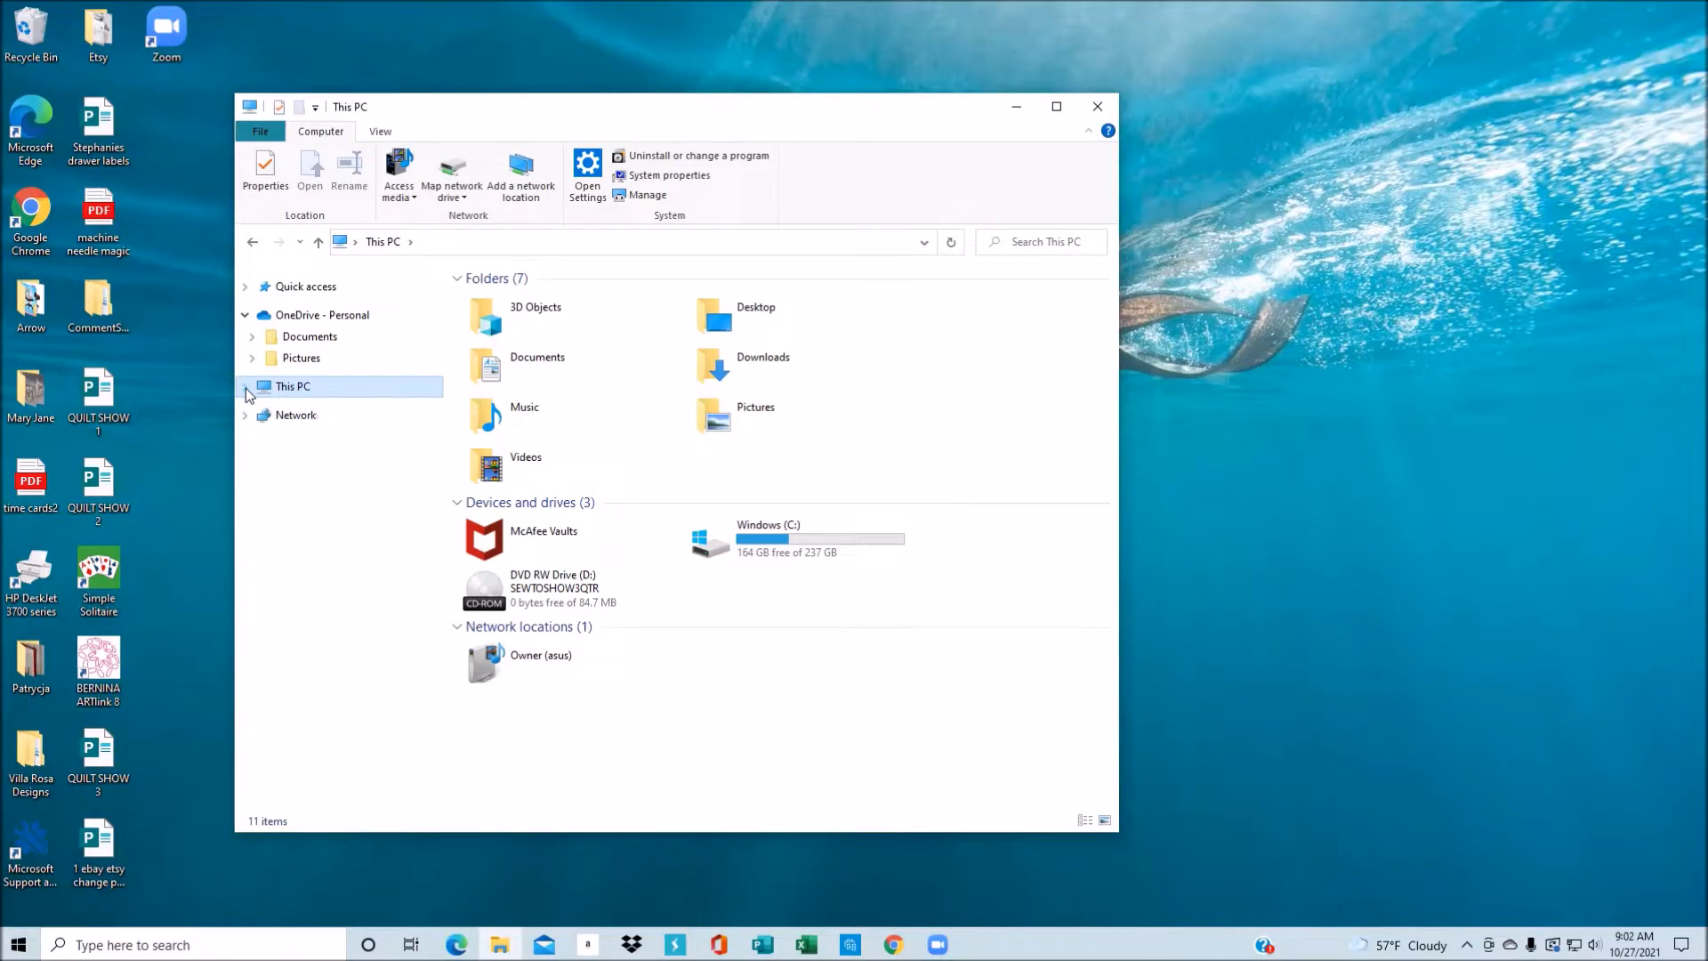
left_click(246, 388)
left_click(246, 389)
left_click(244, 389)
left_click(245, 388)
left_click(246, 391)
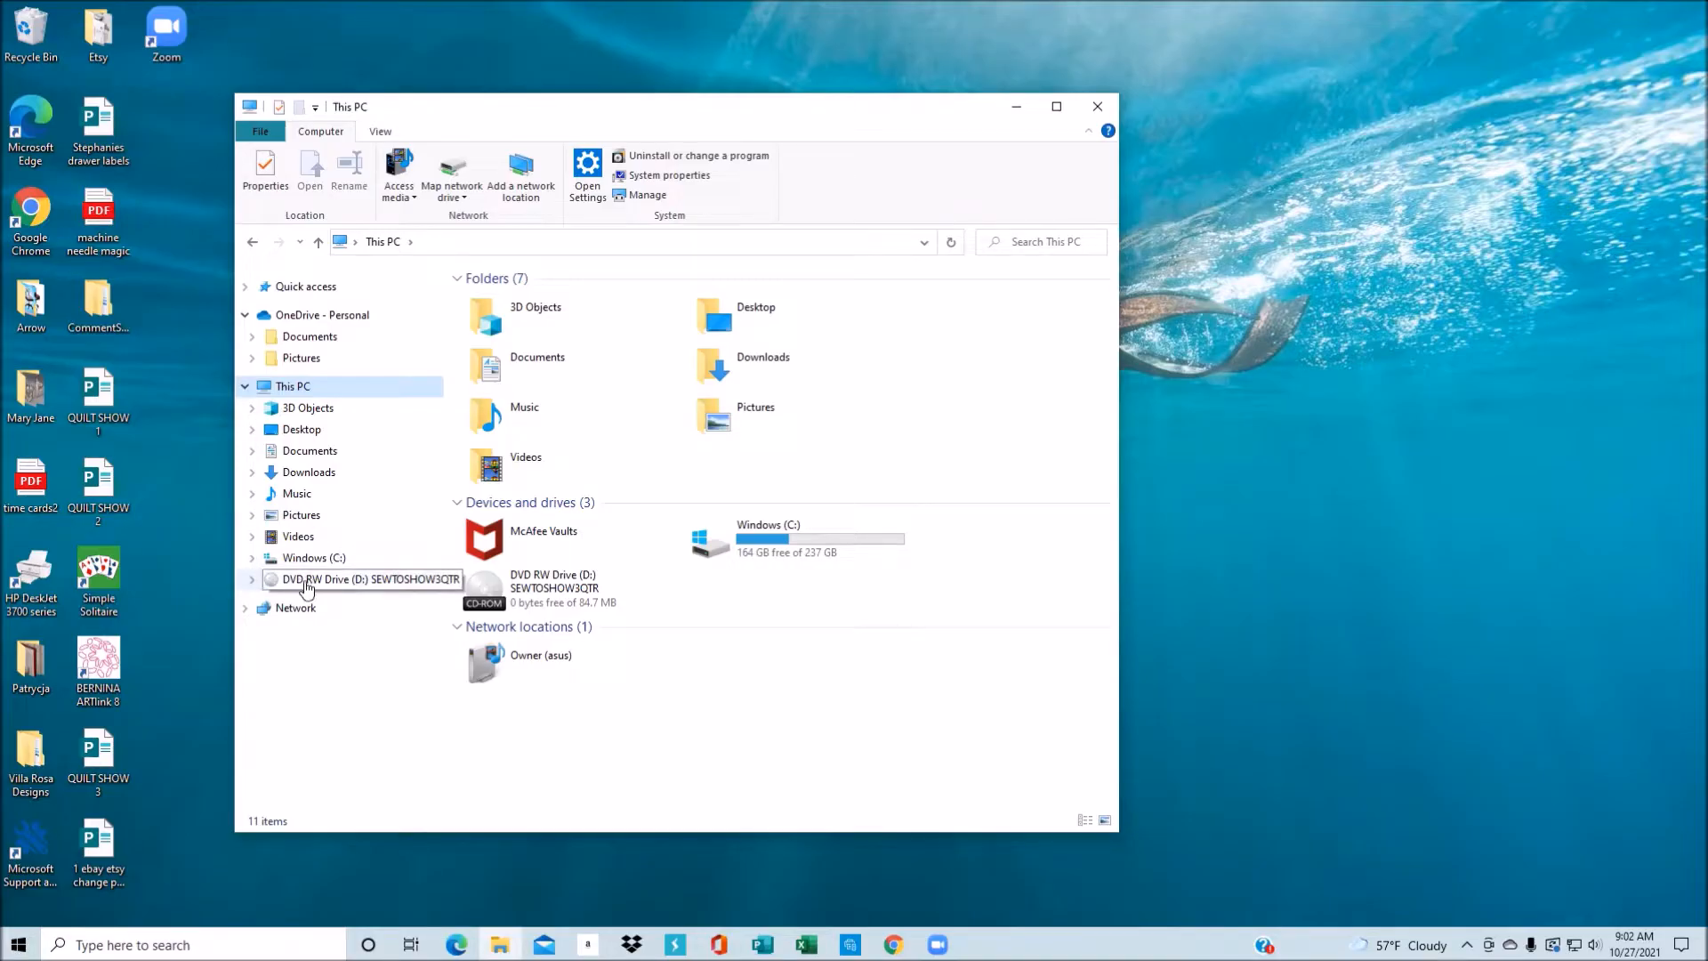
- Open the Pes folder inside folder 970236 on the SEWTOSHOW3QTR disc in DVD RW Drive (D:)
left_click(537, 586)
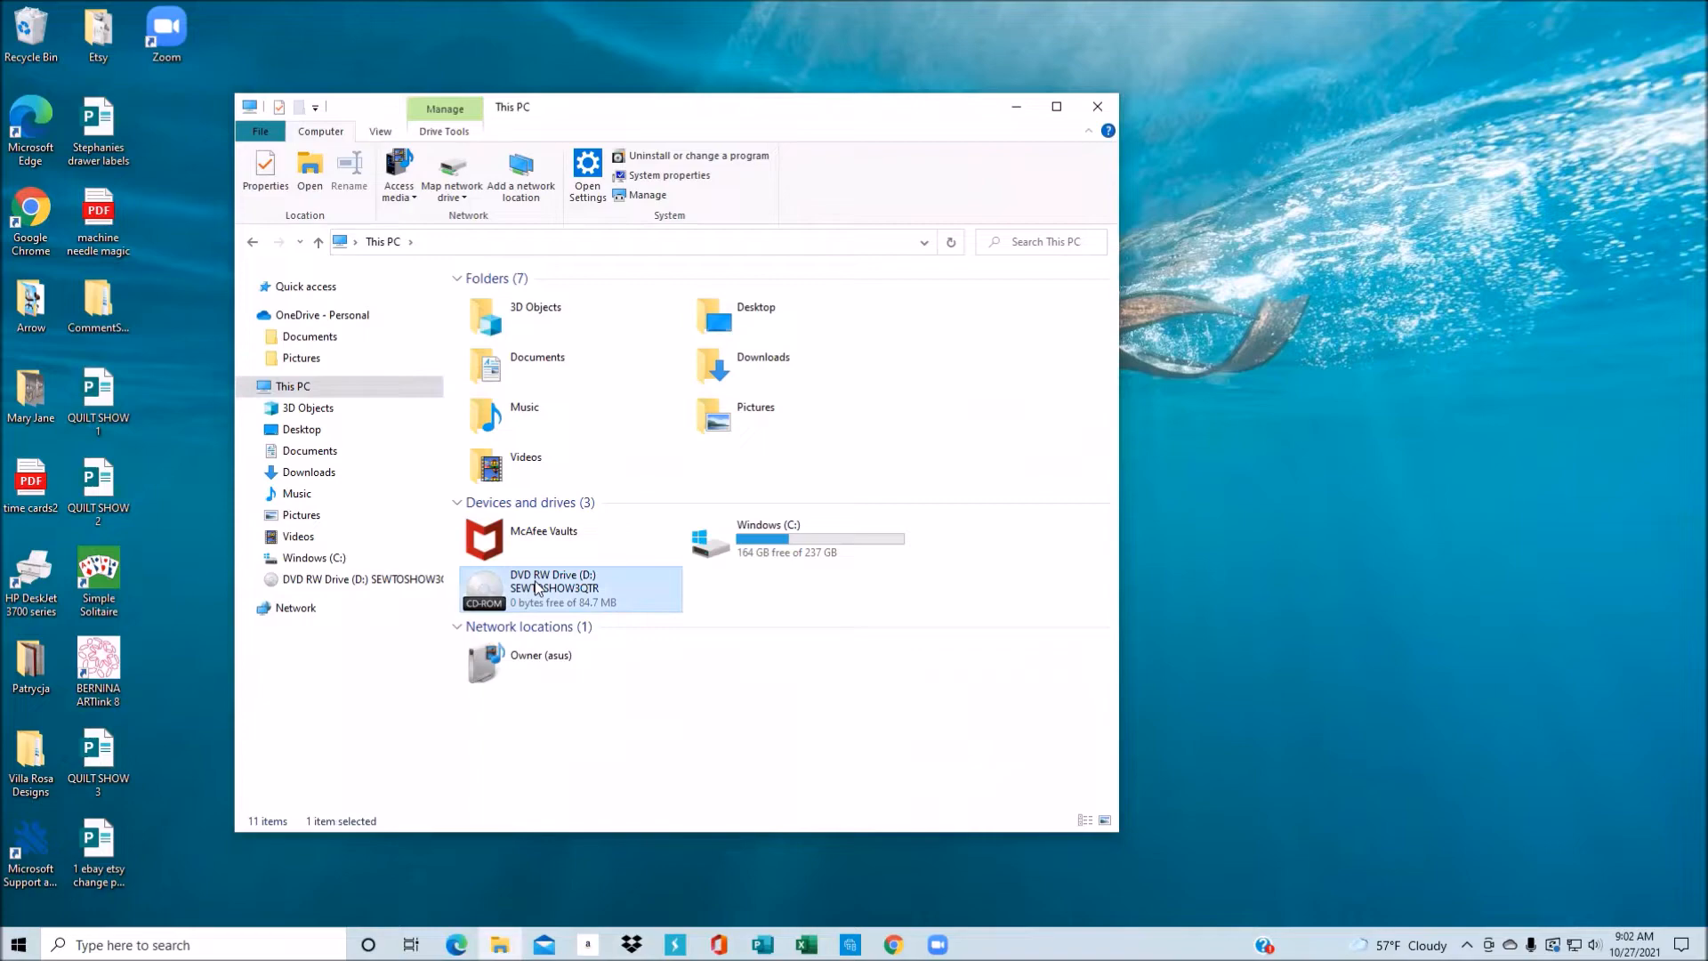
double_click(538, 587)
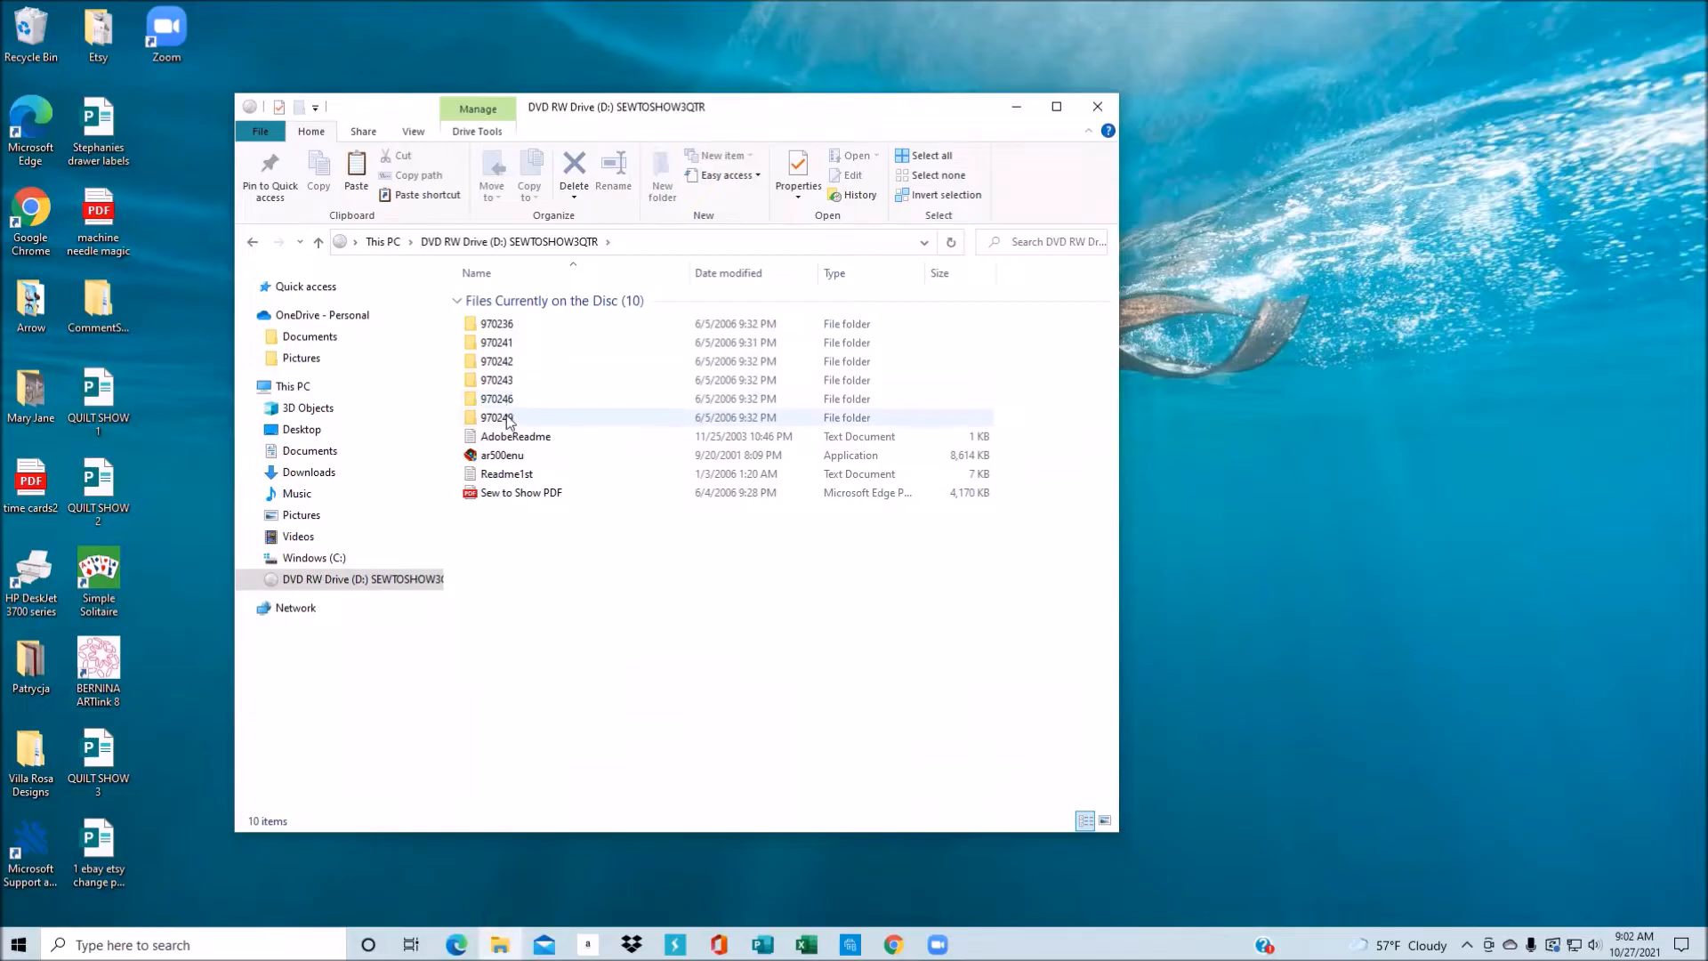
double_click(496, 325)
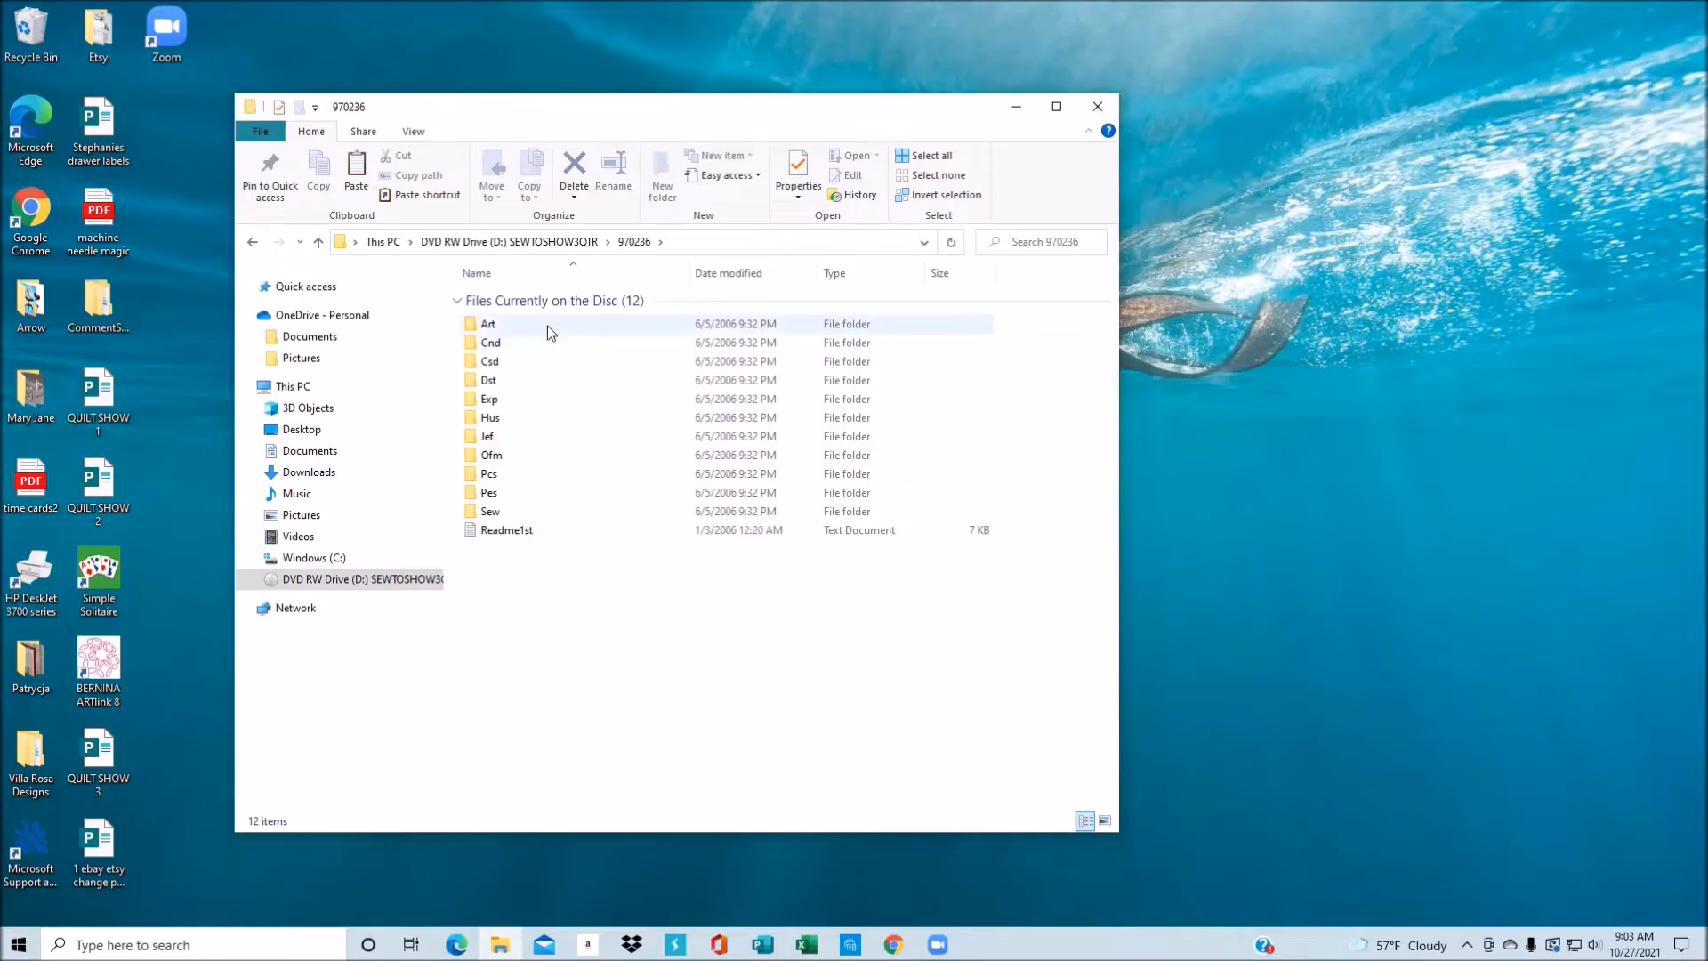
mouse_move(547, 326)
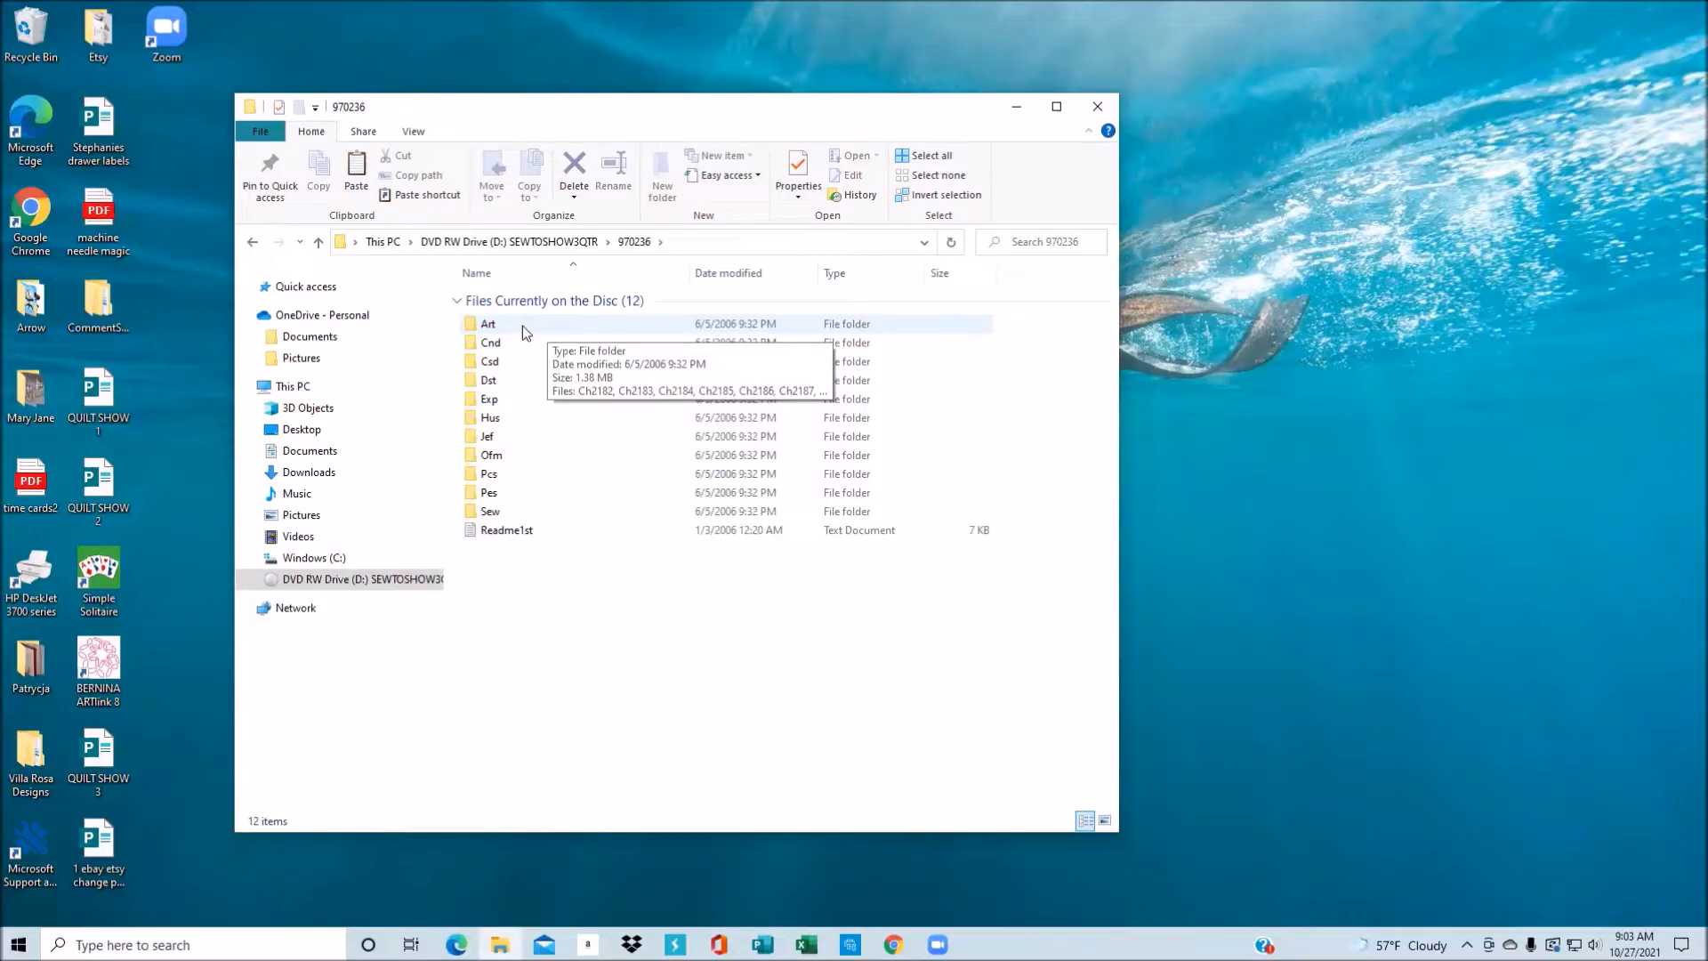
mouse_move(508, 407)
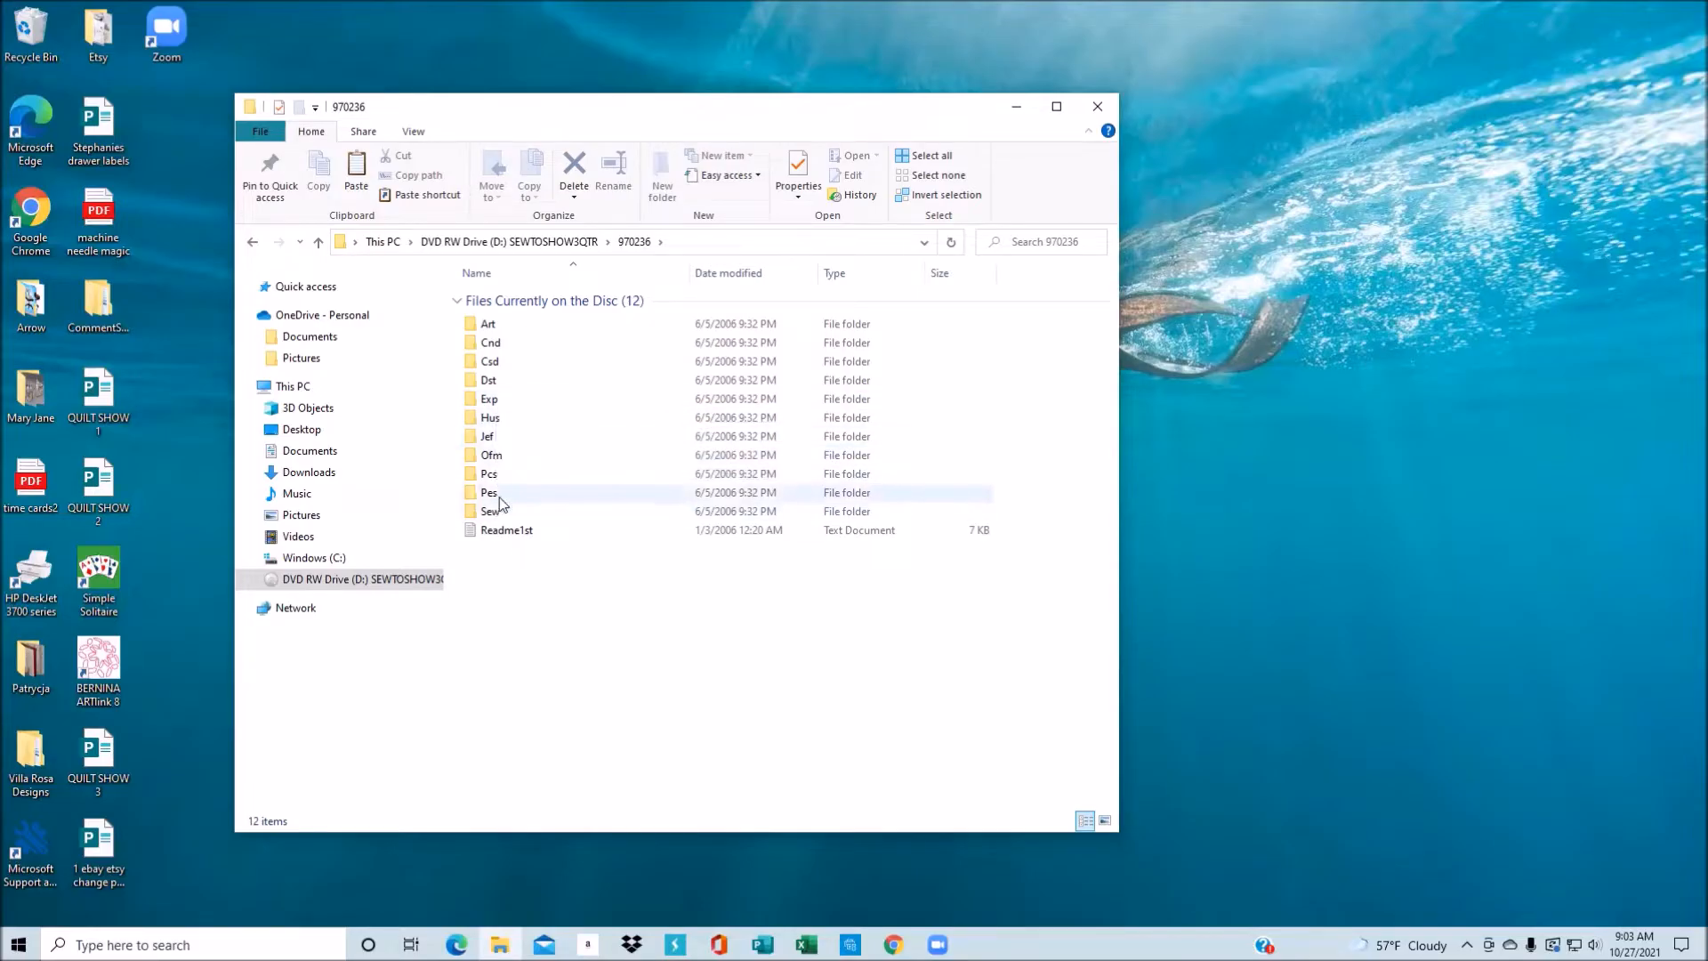
mouse_move(488, 498)
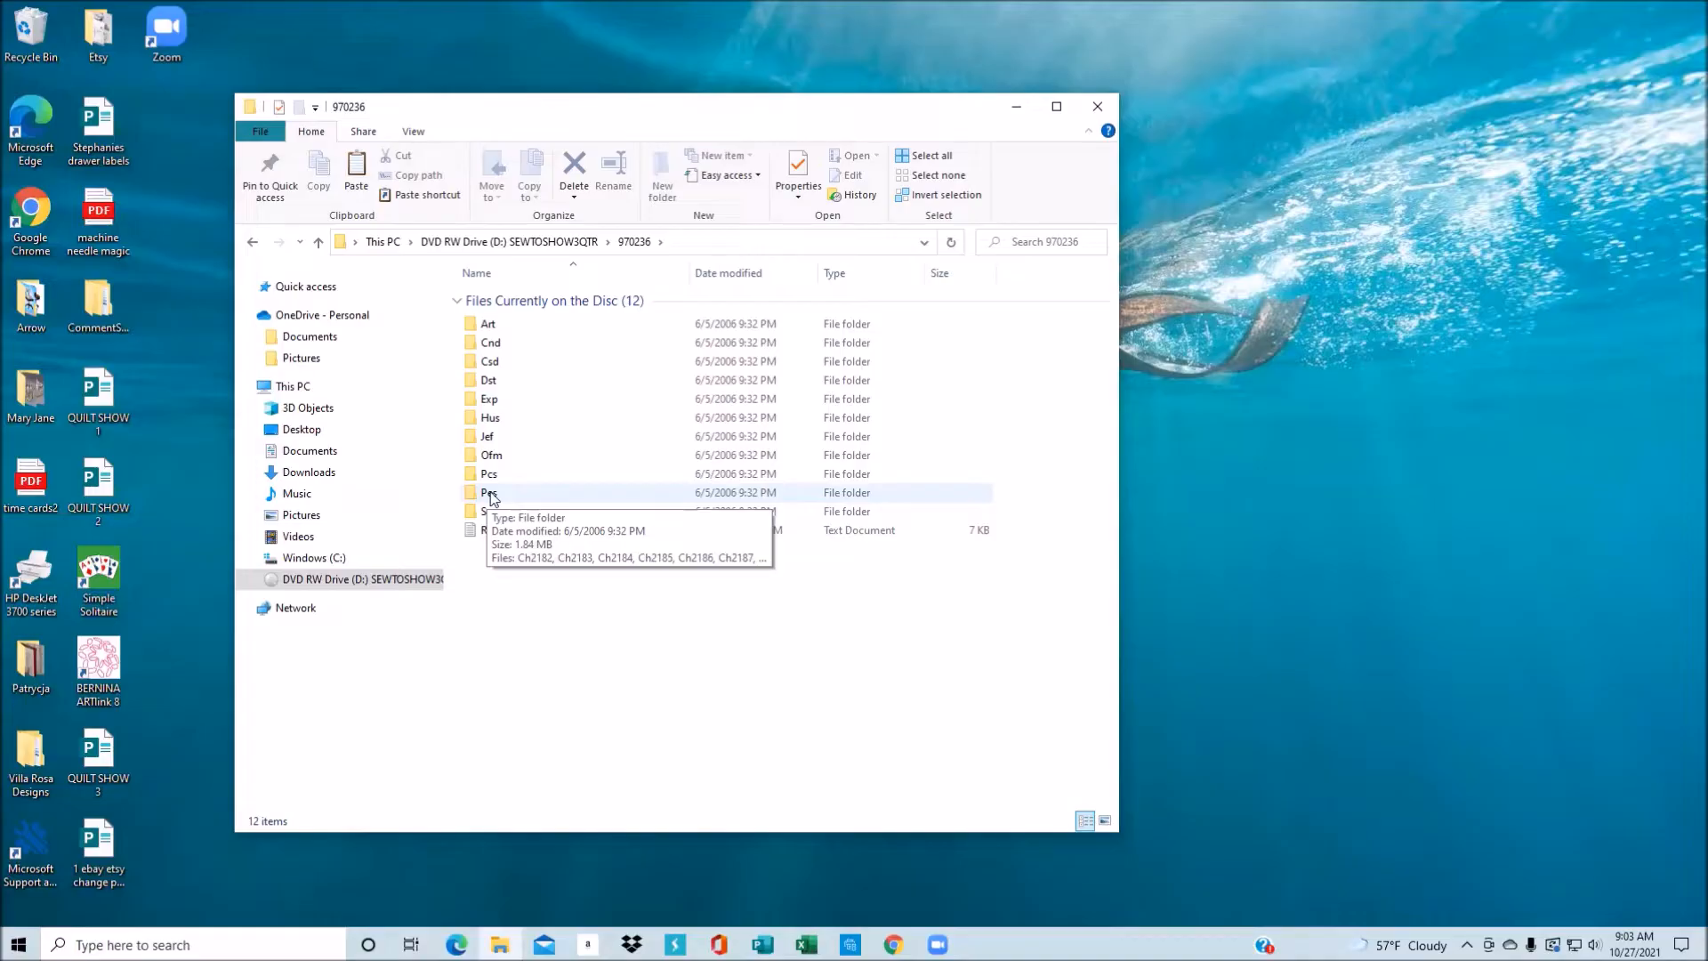
double_click(490, 495)
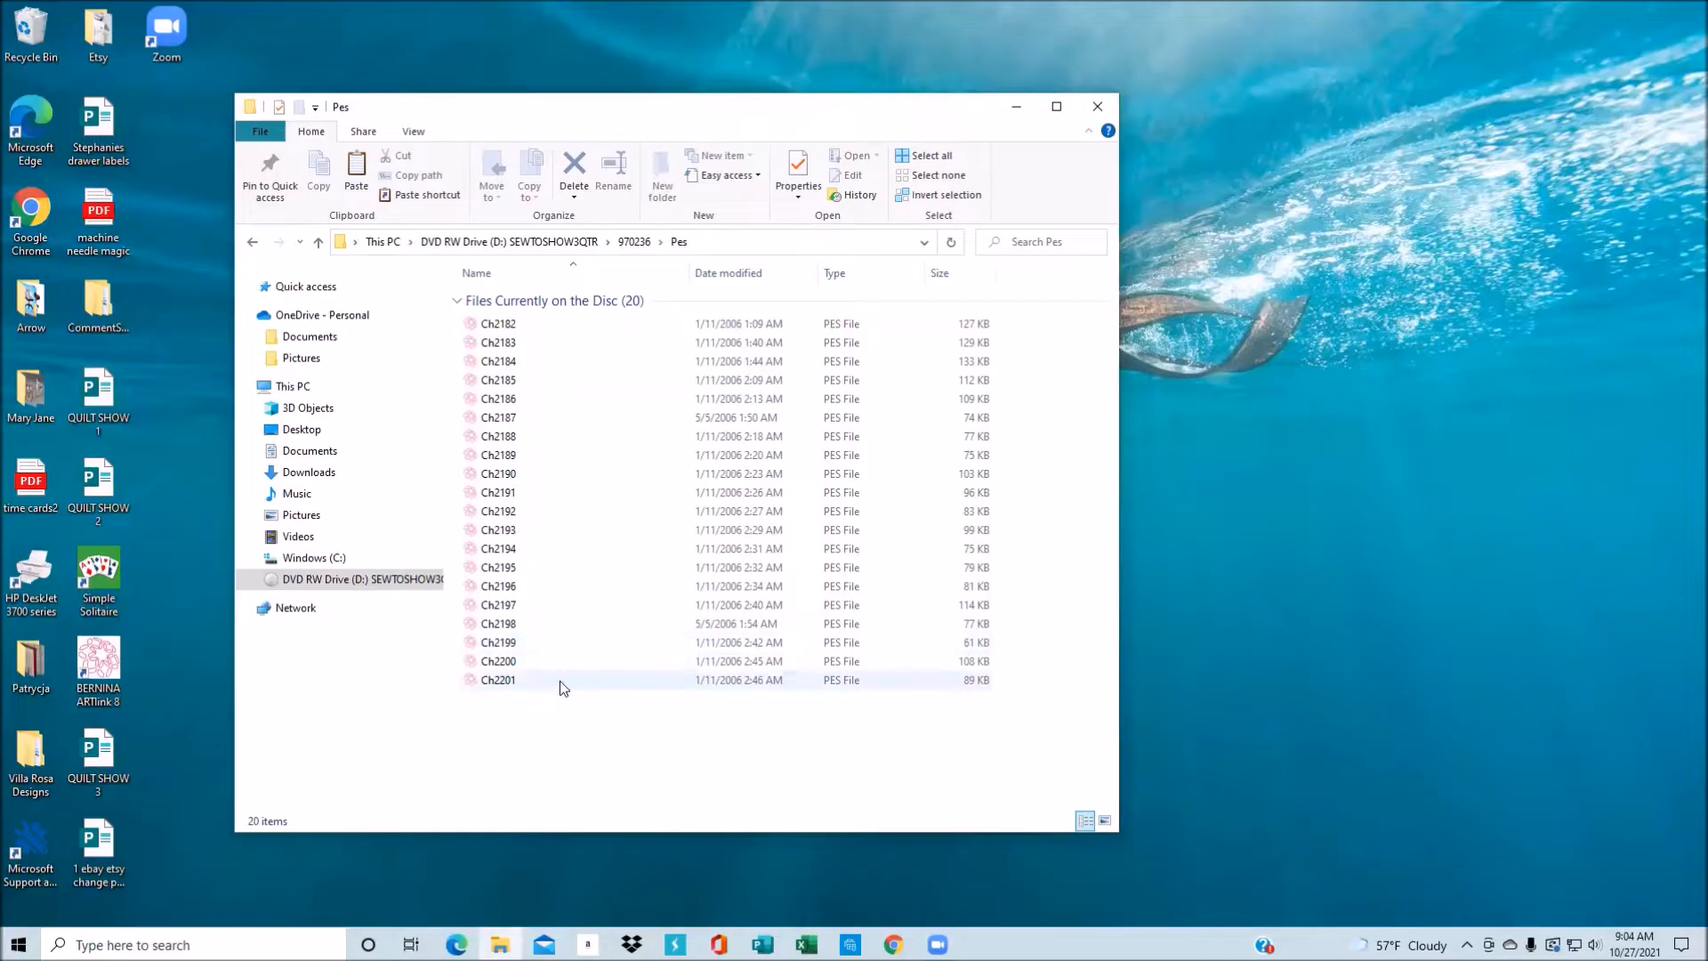
mouse_move(559, 681)
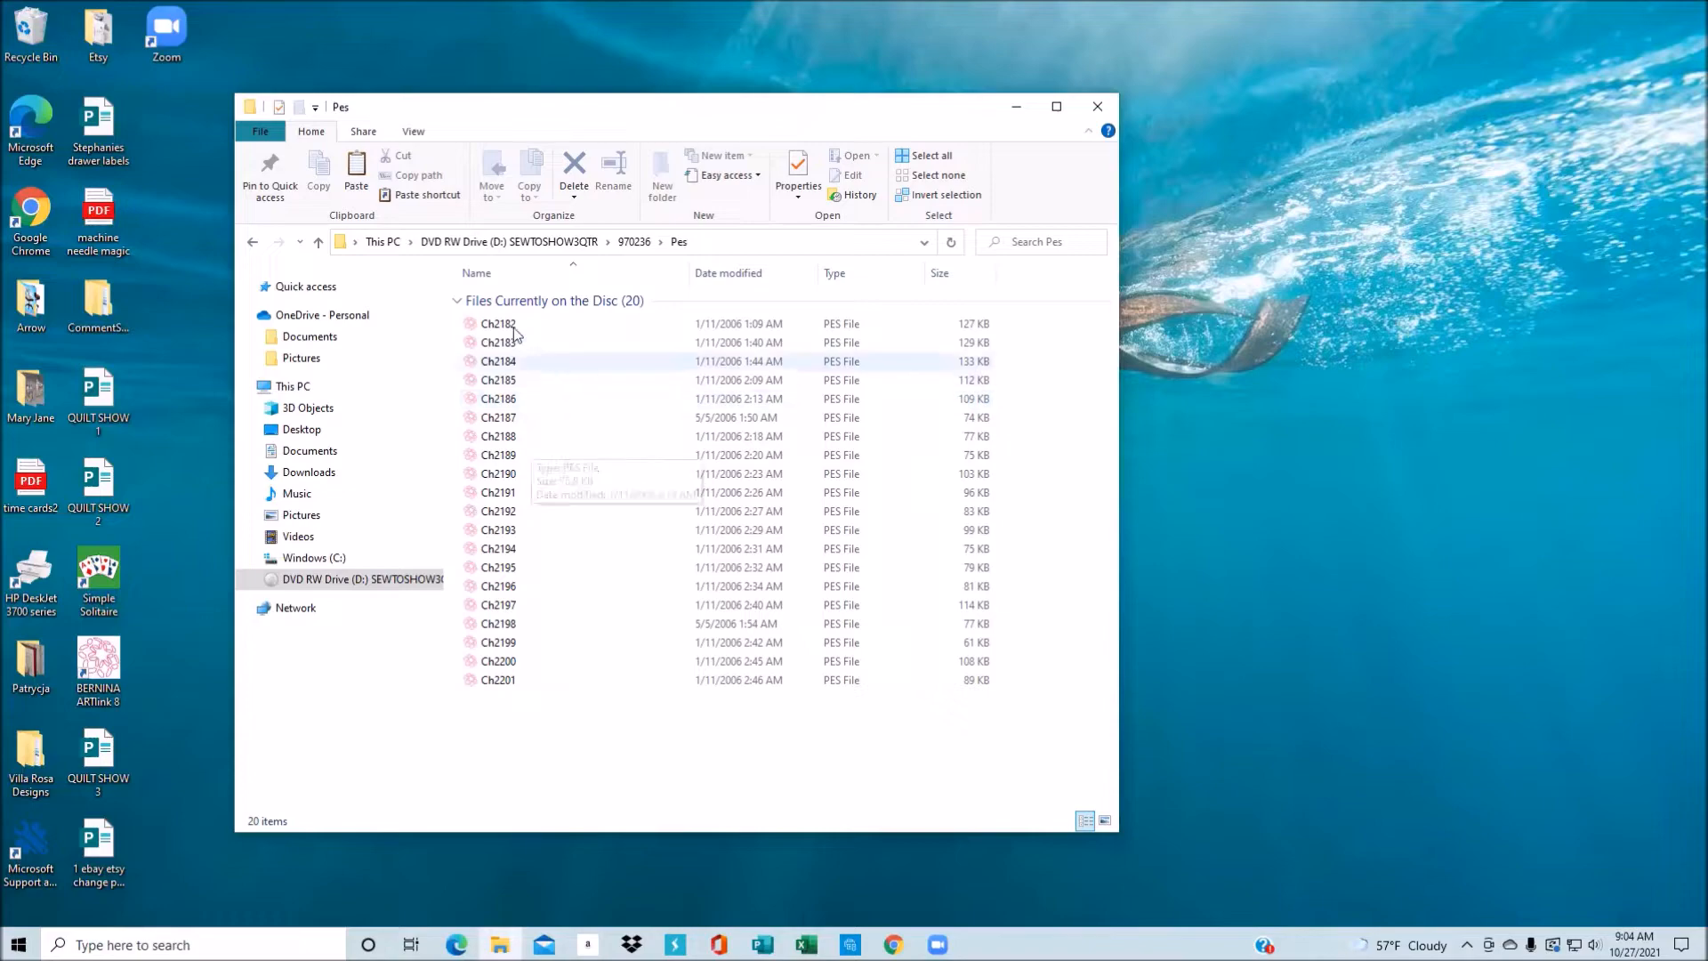
- Open the Sew to Show PDF from the disc's root folder, look through its design pages and close it
left_click(370, 583)
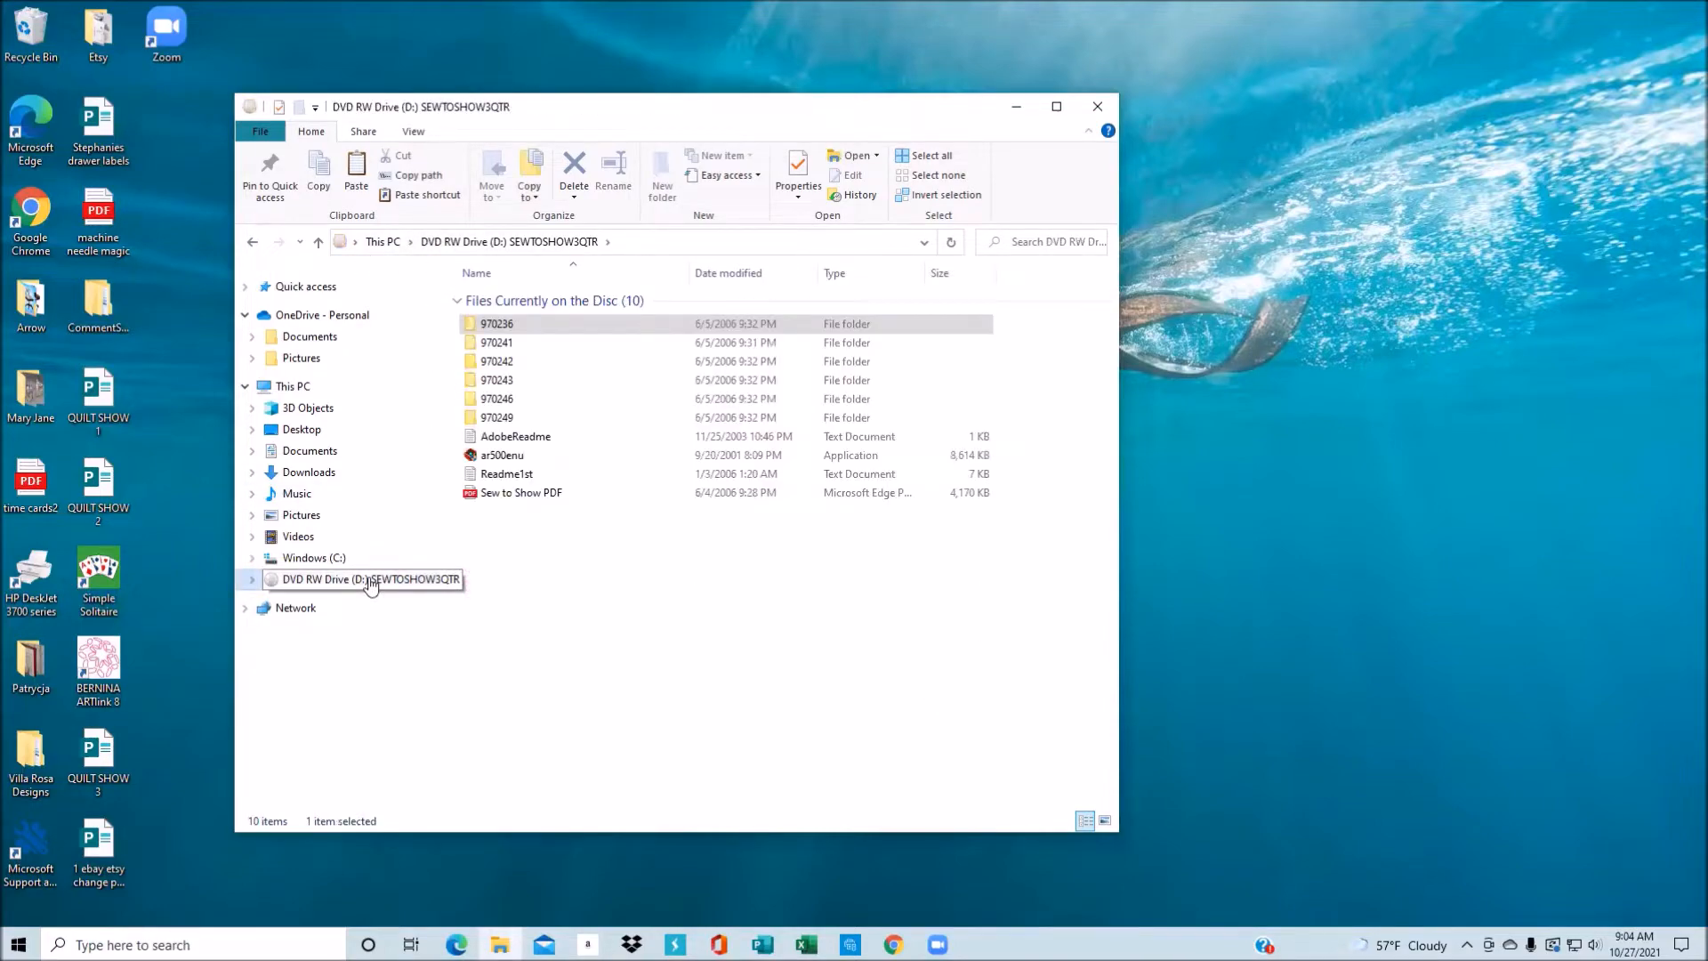
double_click(493, 494)
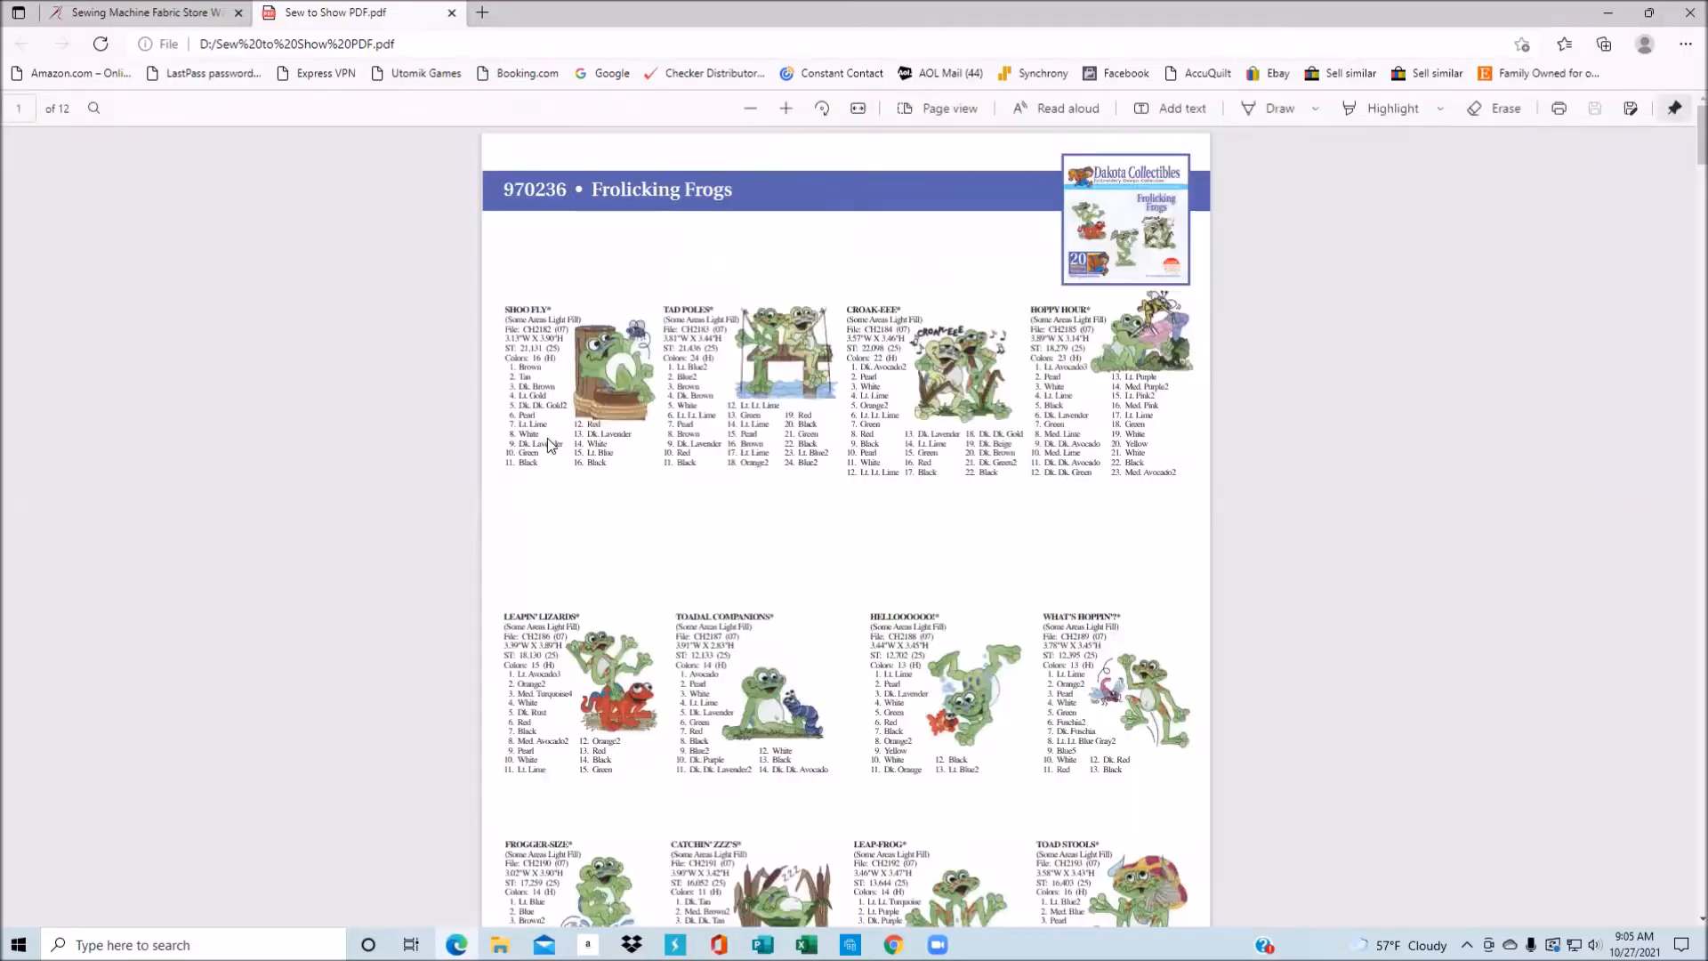
scroll(461, 483, "down", 4)
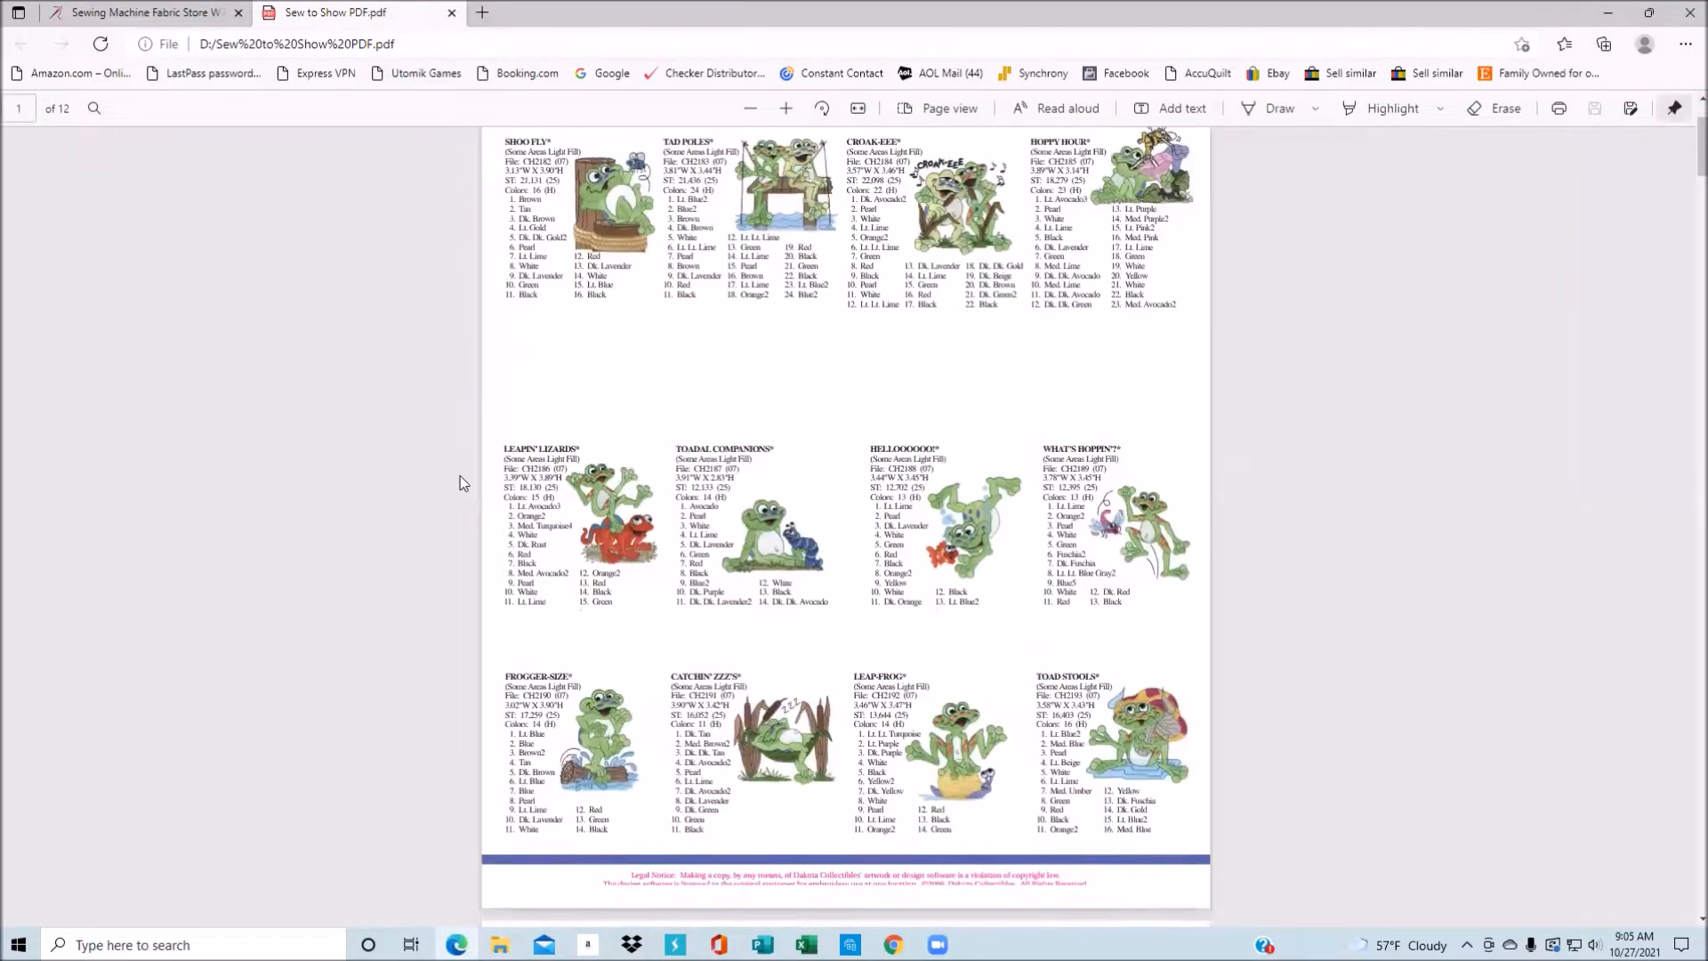
scroll(460, 482, "up", 3)
scroll(461, 483, "down", 14)
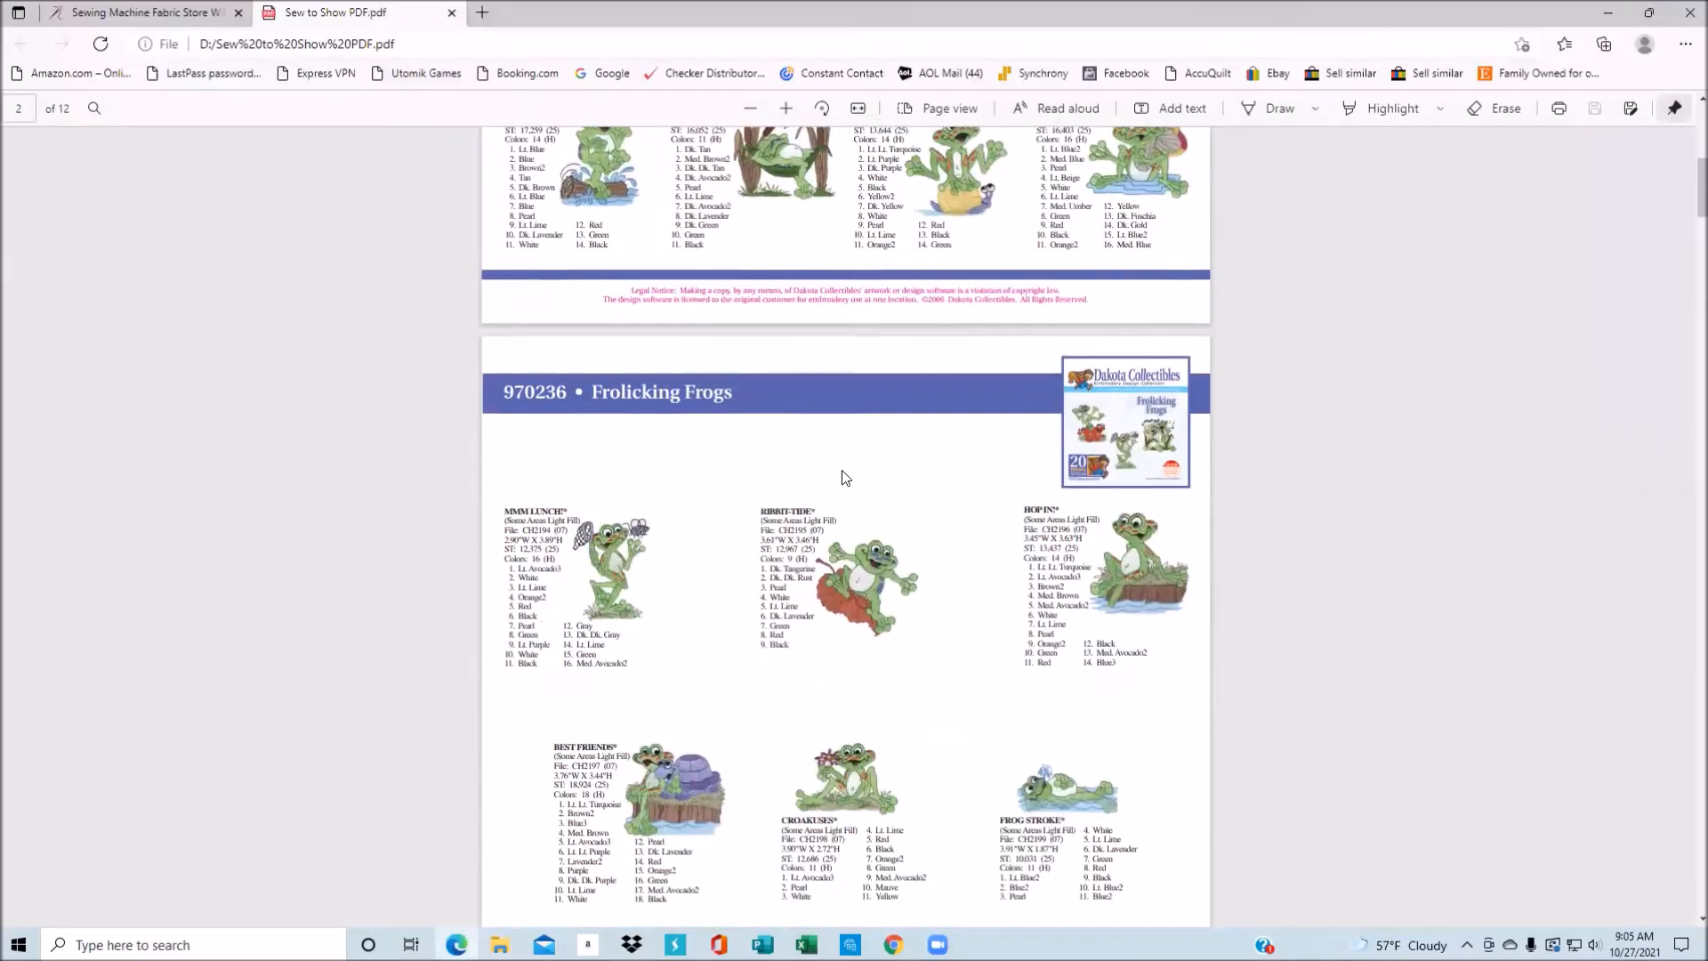
scroll(841, 478, "down", 6)
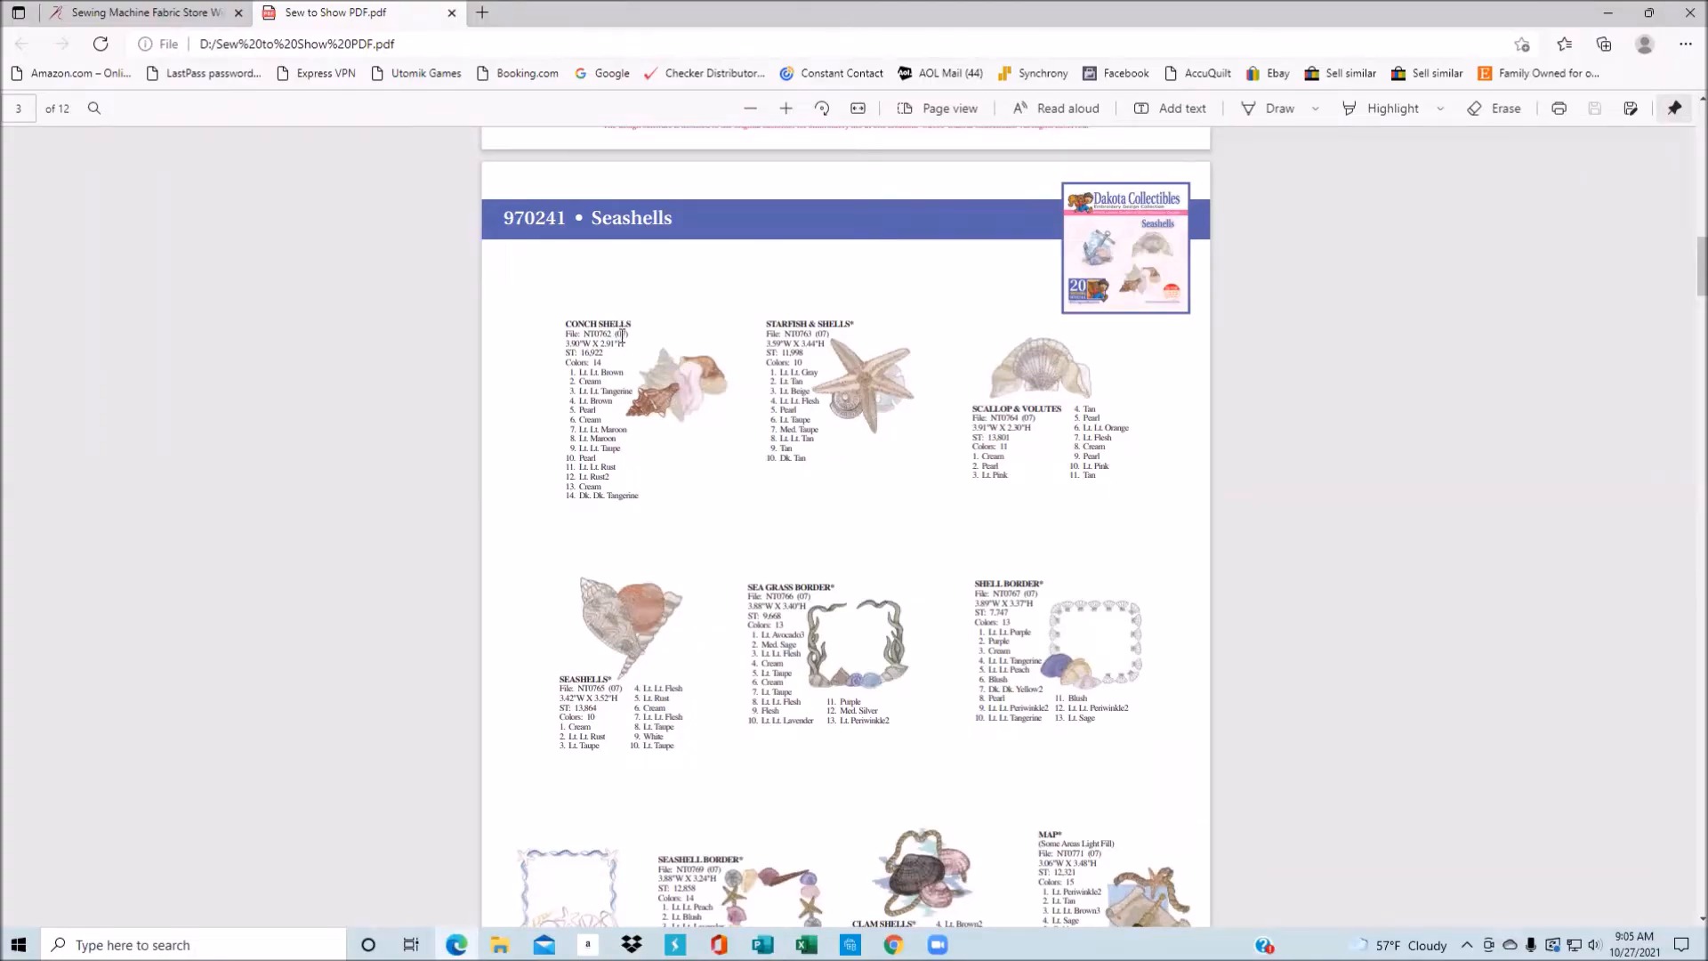
scroll(618, 338, "down", 7)
scroll(621, 342, "down", 10)
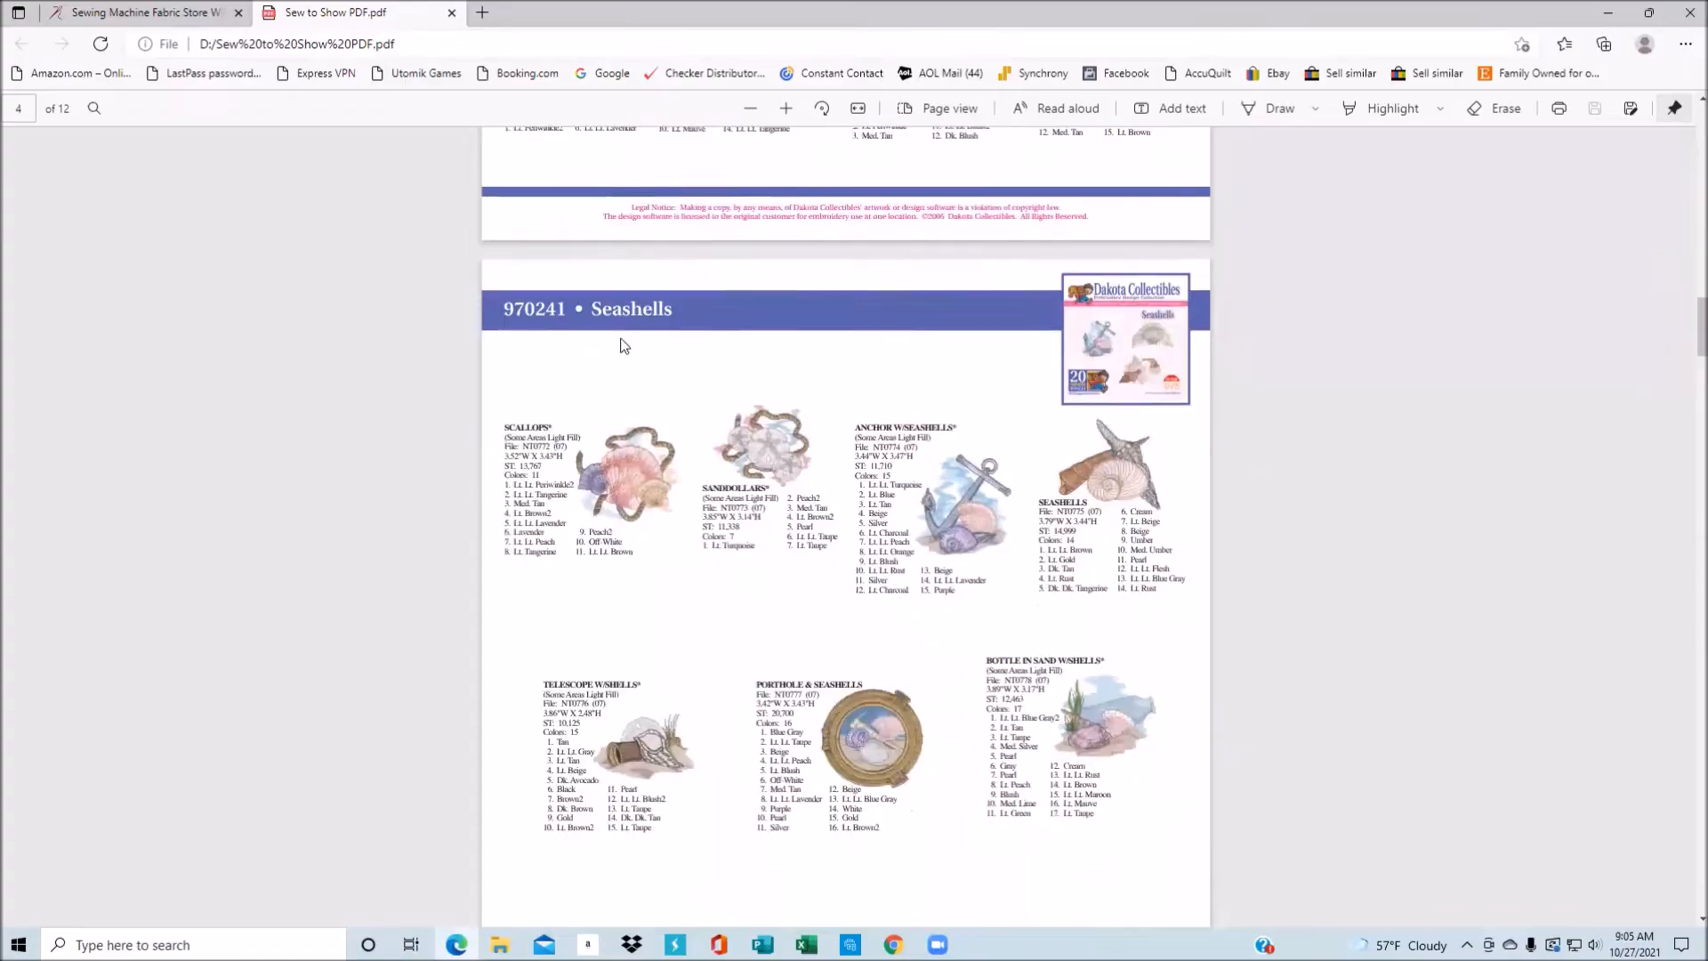
scroll(622, 345, "down", 5)
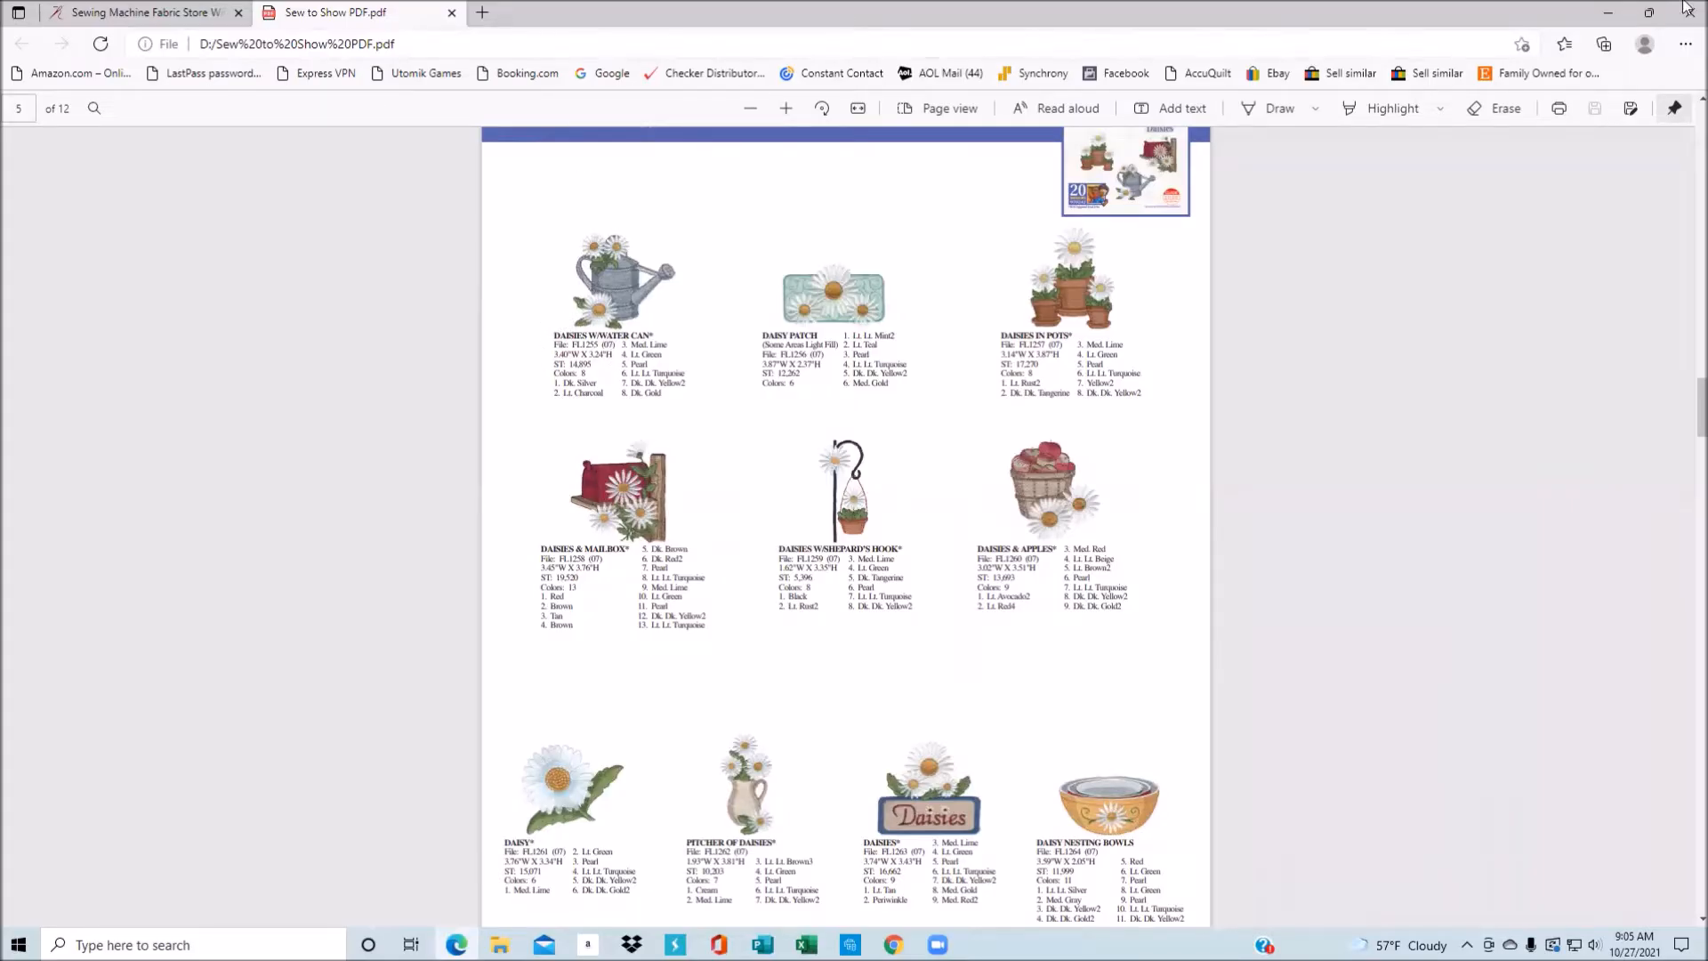
key("ctrl+w")
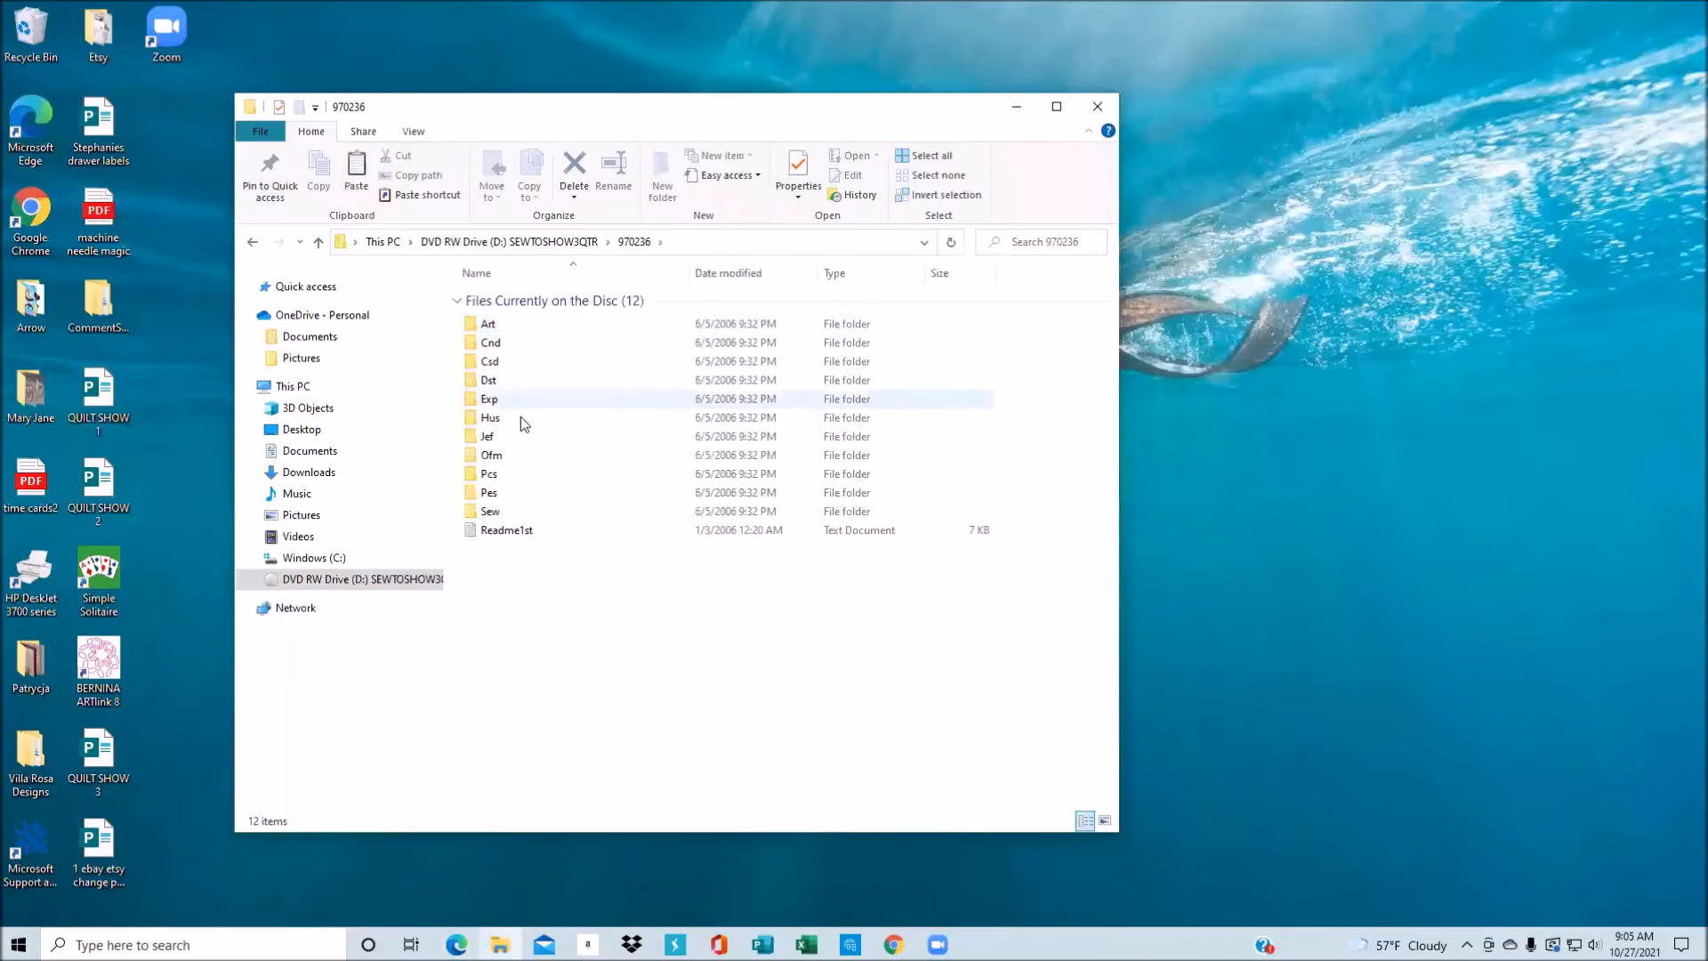
- Reopen the Pes folder in 970236 and try the Large icons layout before returning to Details
double_click(489, 493)
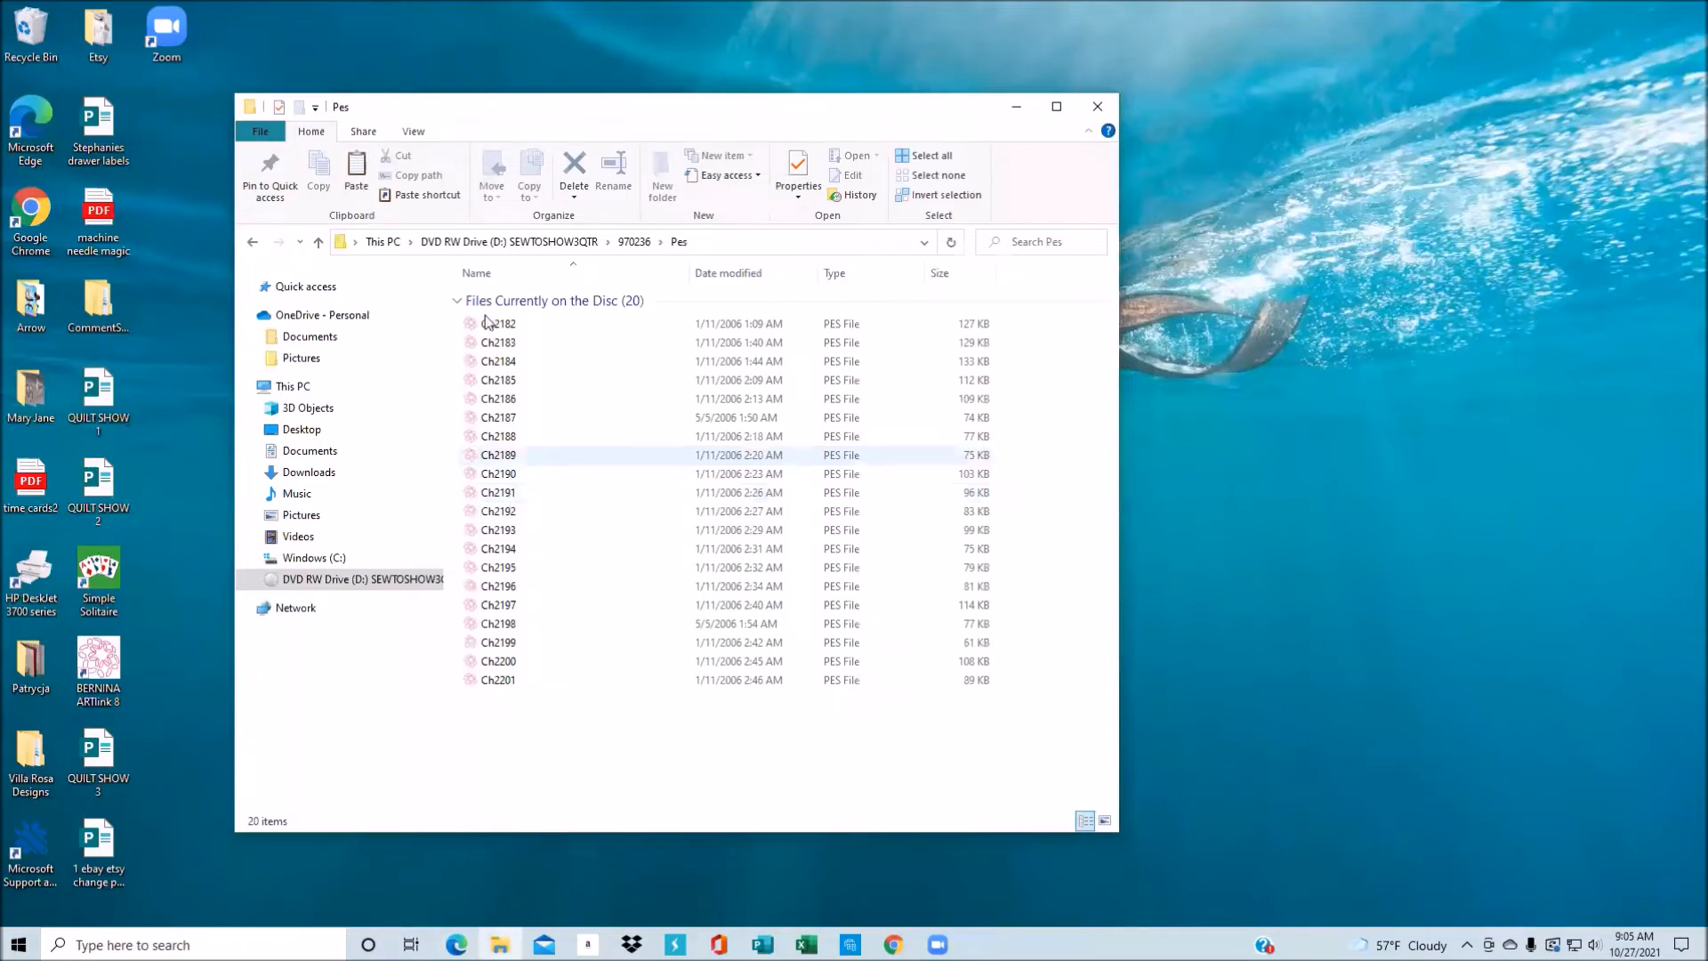
left_click(414, 133)
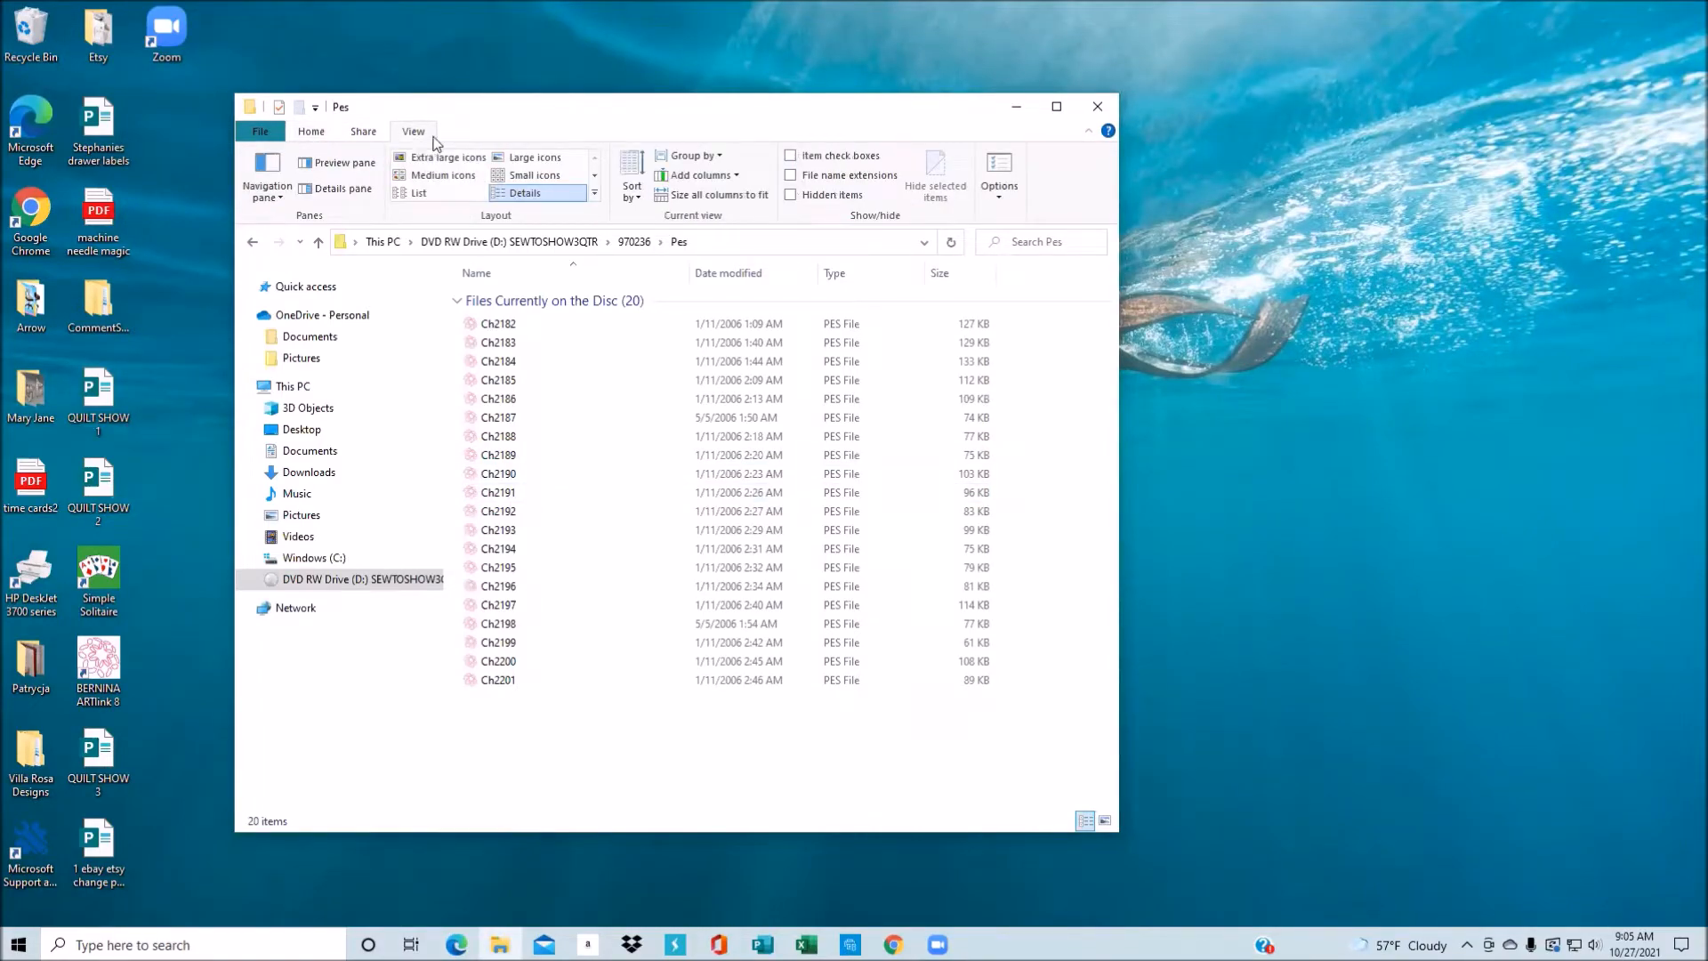
left_click(526, 161)
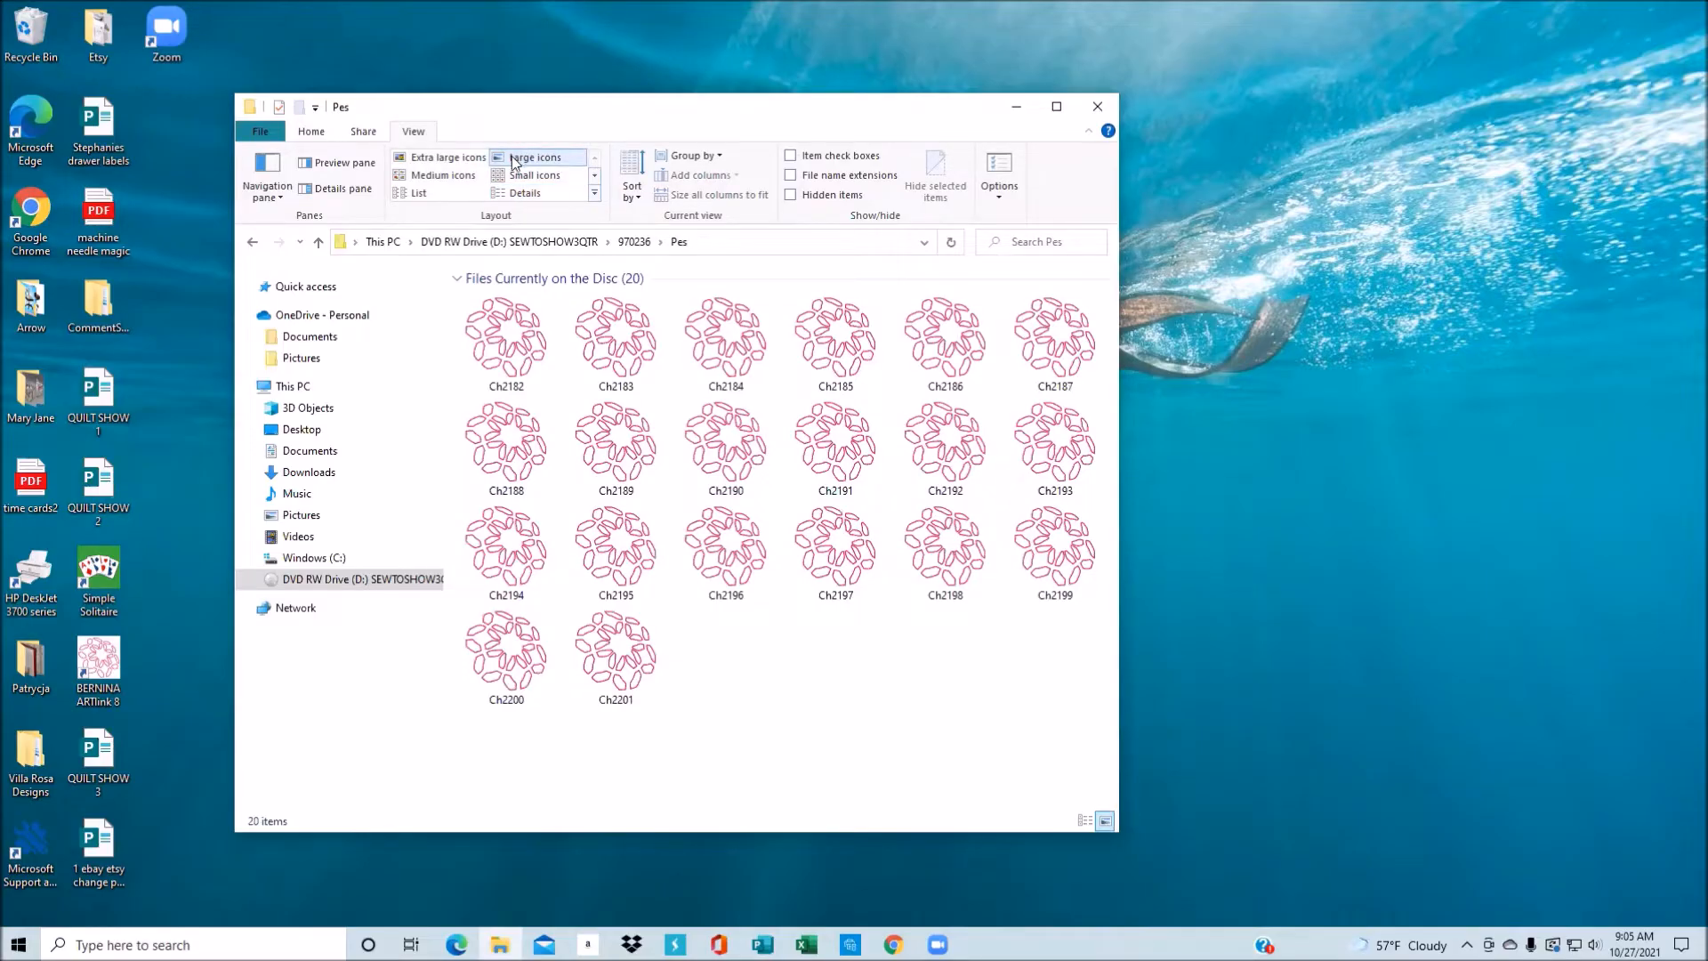
left_click(526, 194)
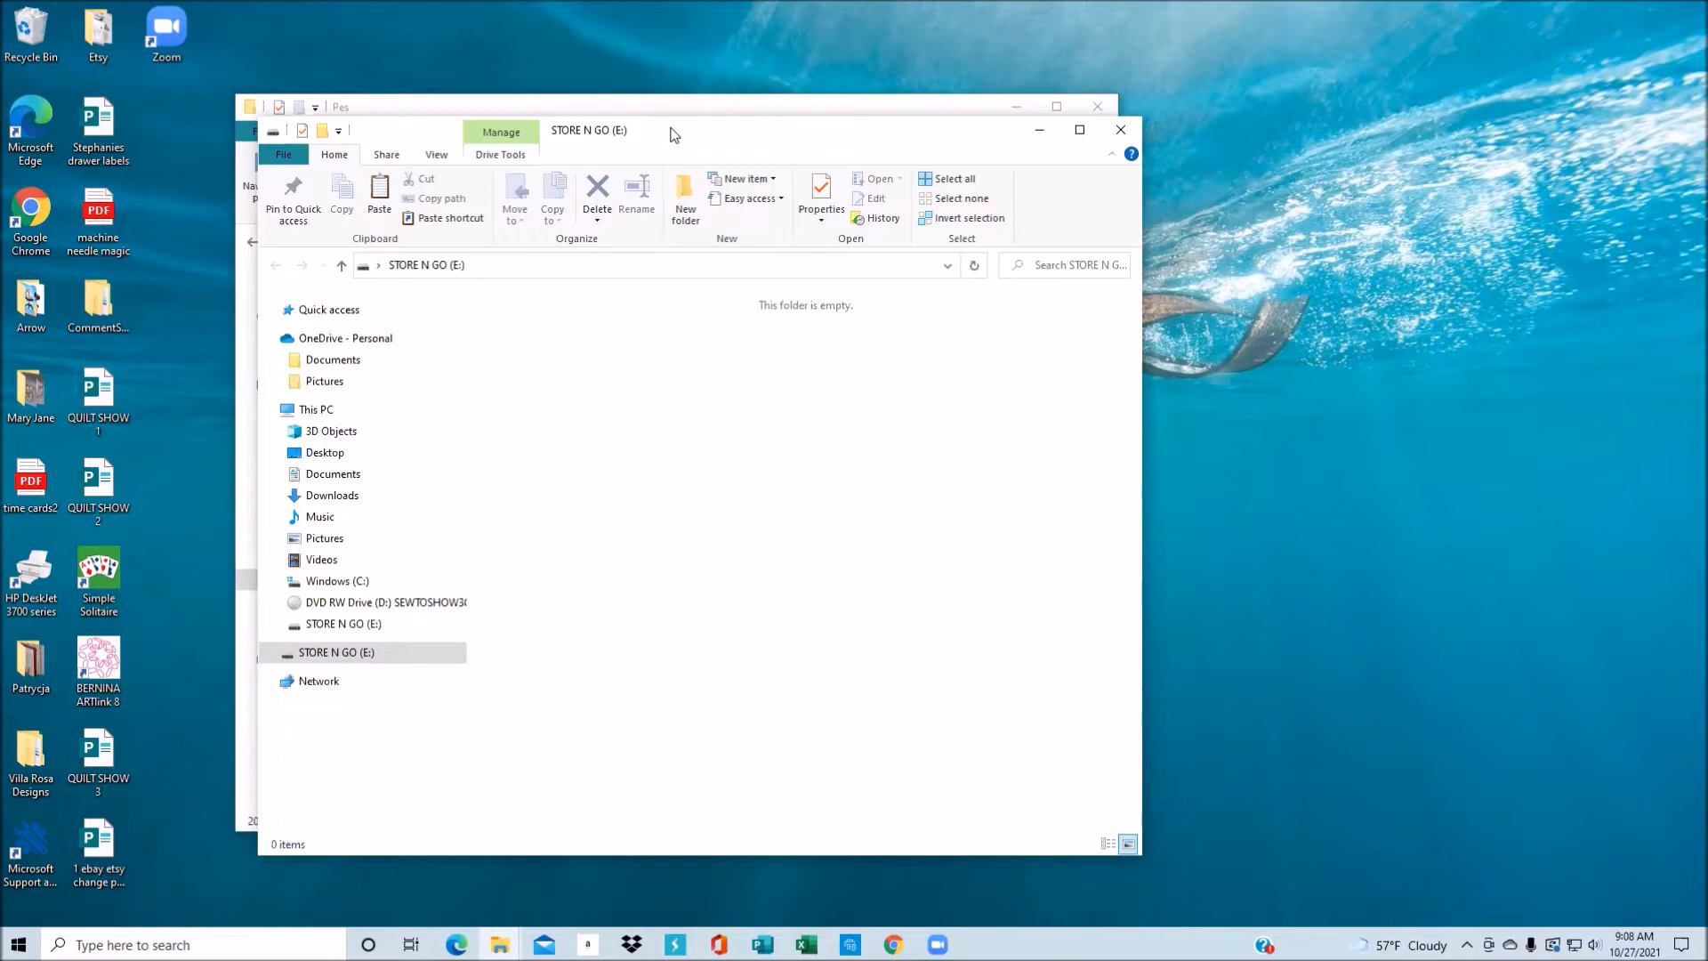
- Place the STORE N GO (E:) window beside the Pes window and narrow it so the two do not overlap
left_click_drag(673, 134, 1234, 112)
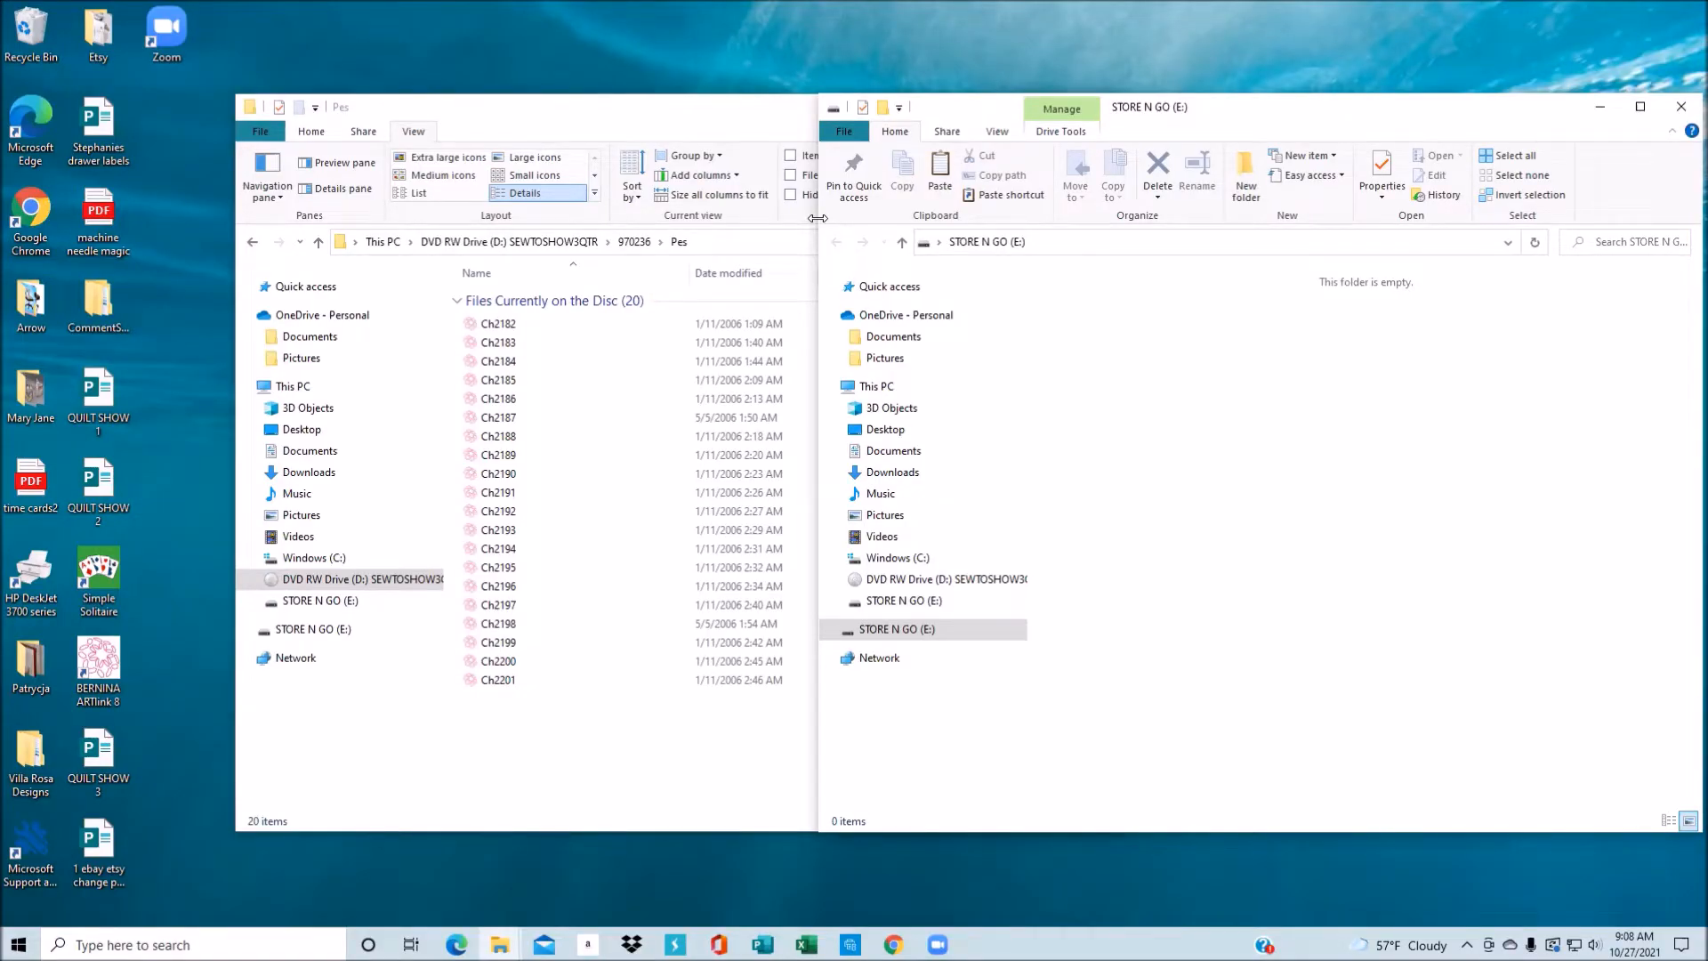
left_click_drag(817, 218, 1146, 214)
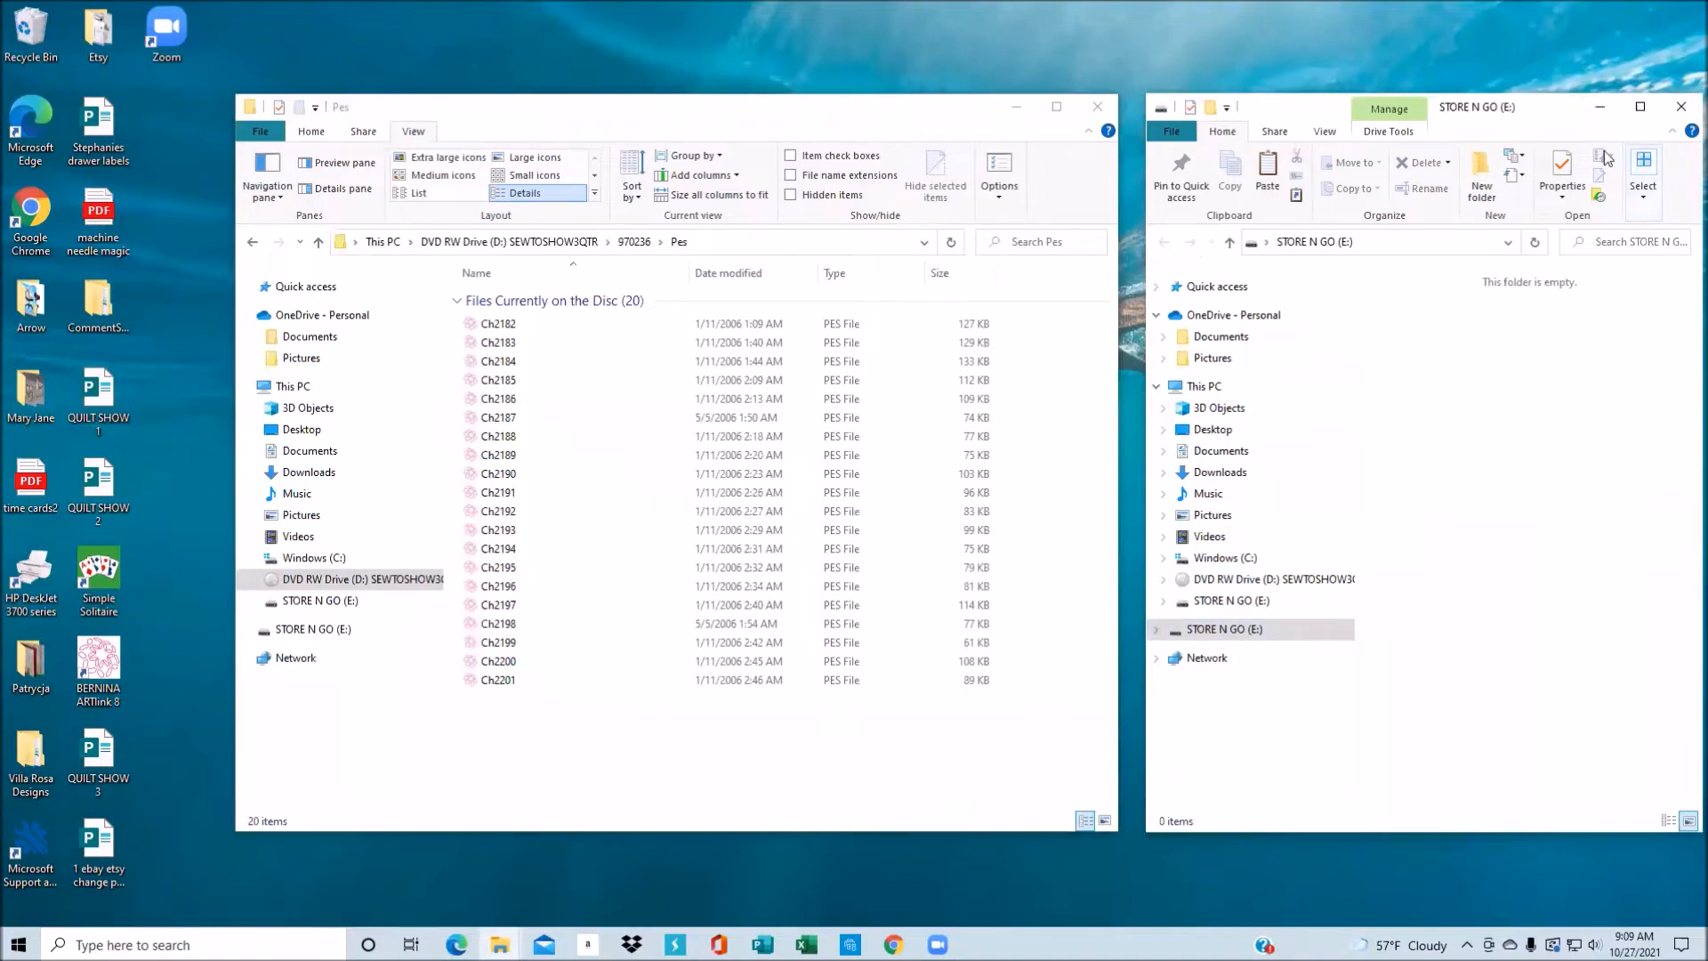
- Copy the Ch2182 design file from the Pes folder to the STORE N GO (E:) drive
left_click(874, 767)
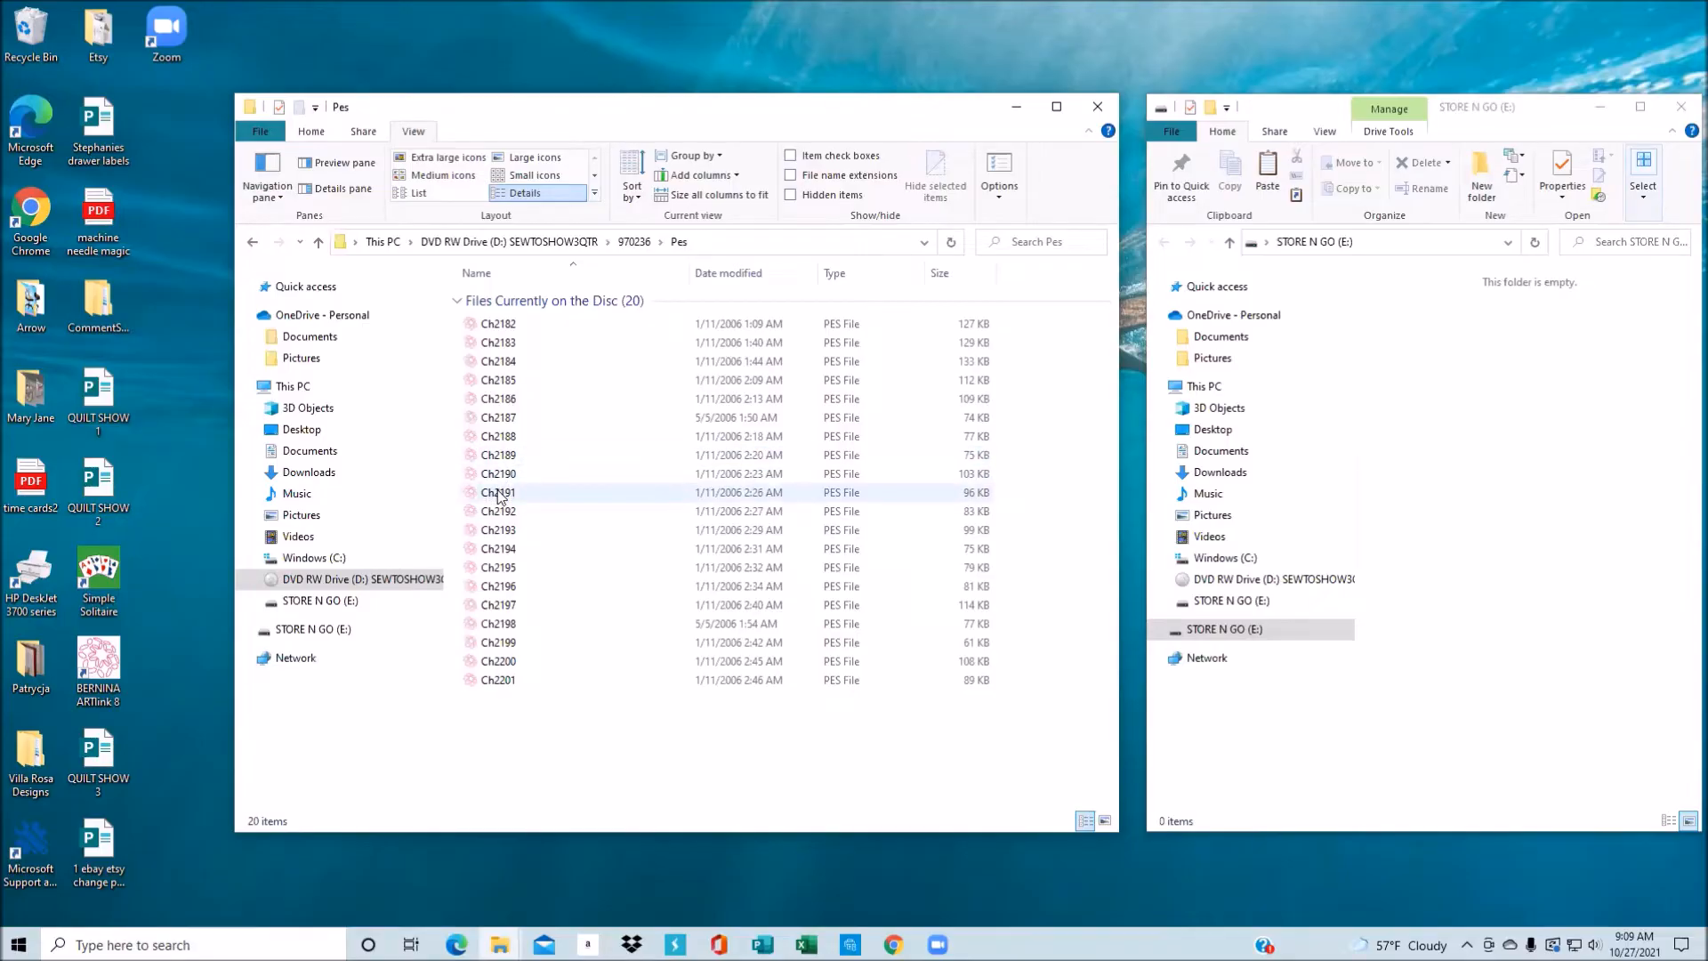
left_click(500, 332)
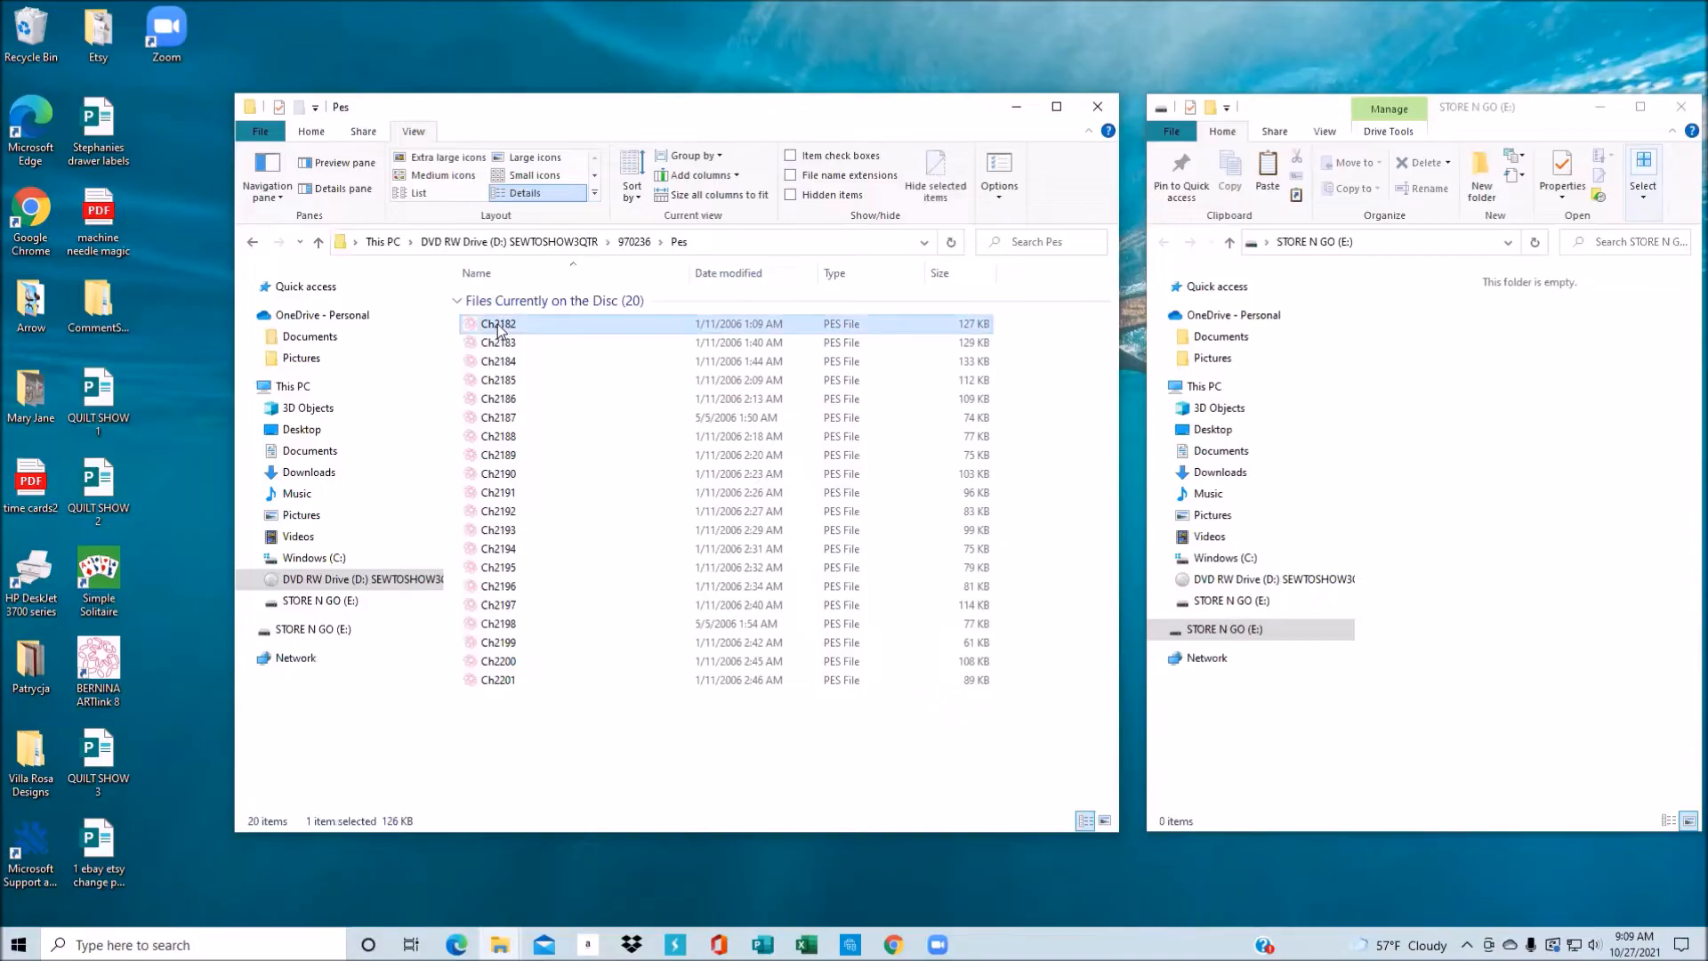
left_click_drag(502, 329, 1450, 470)
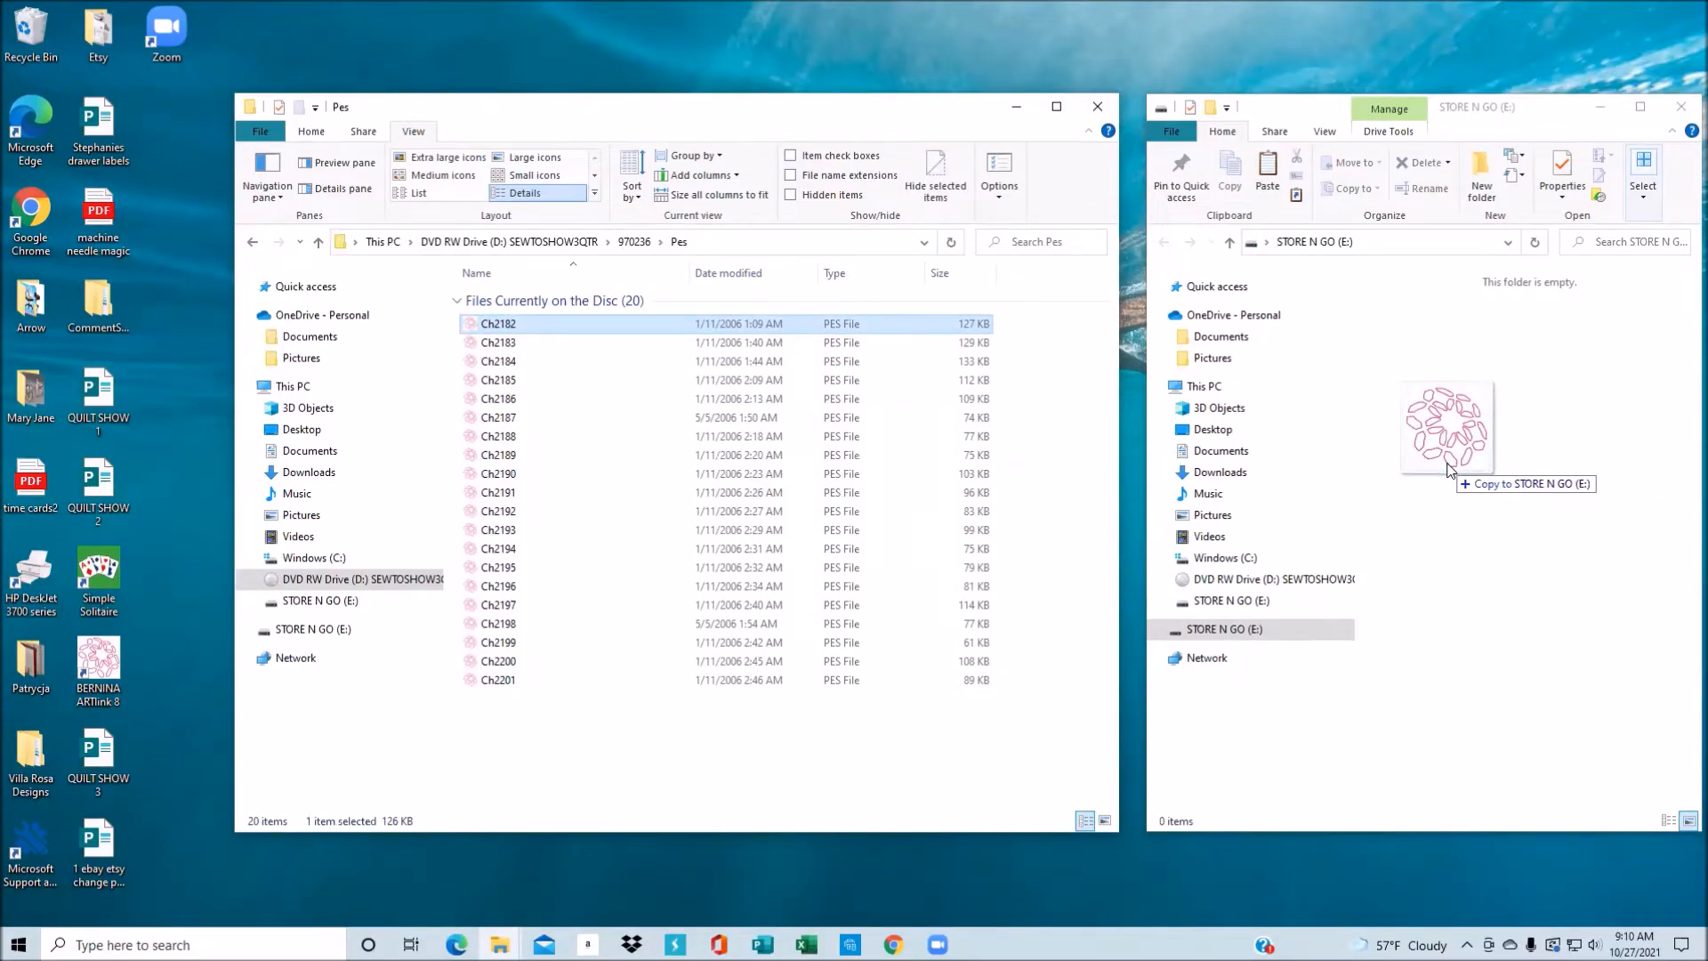
left_click_drag(1449, 470, 1448, 470)
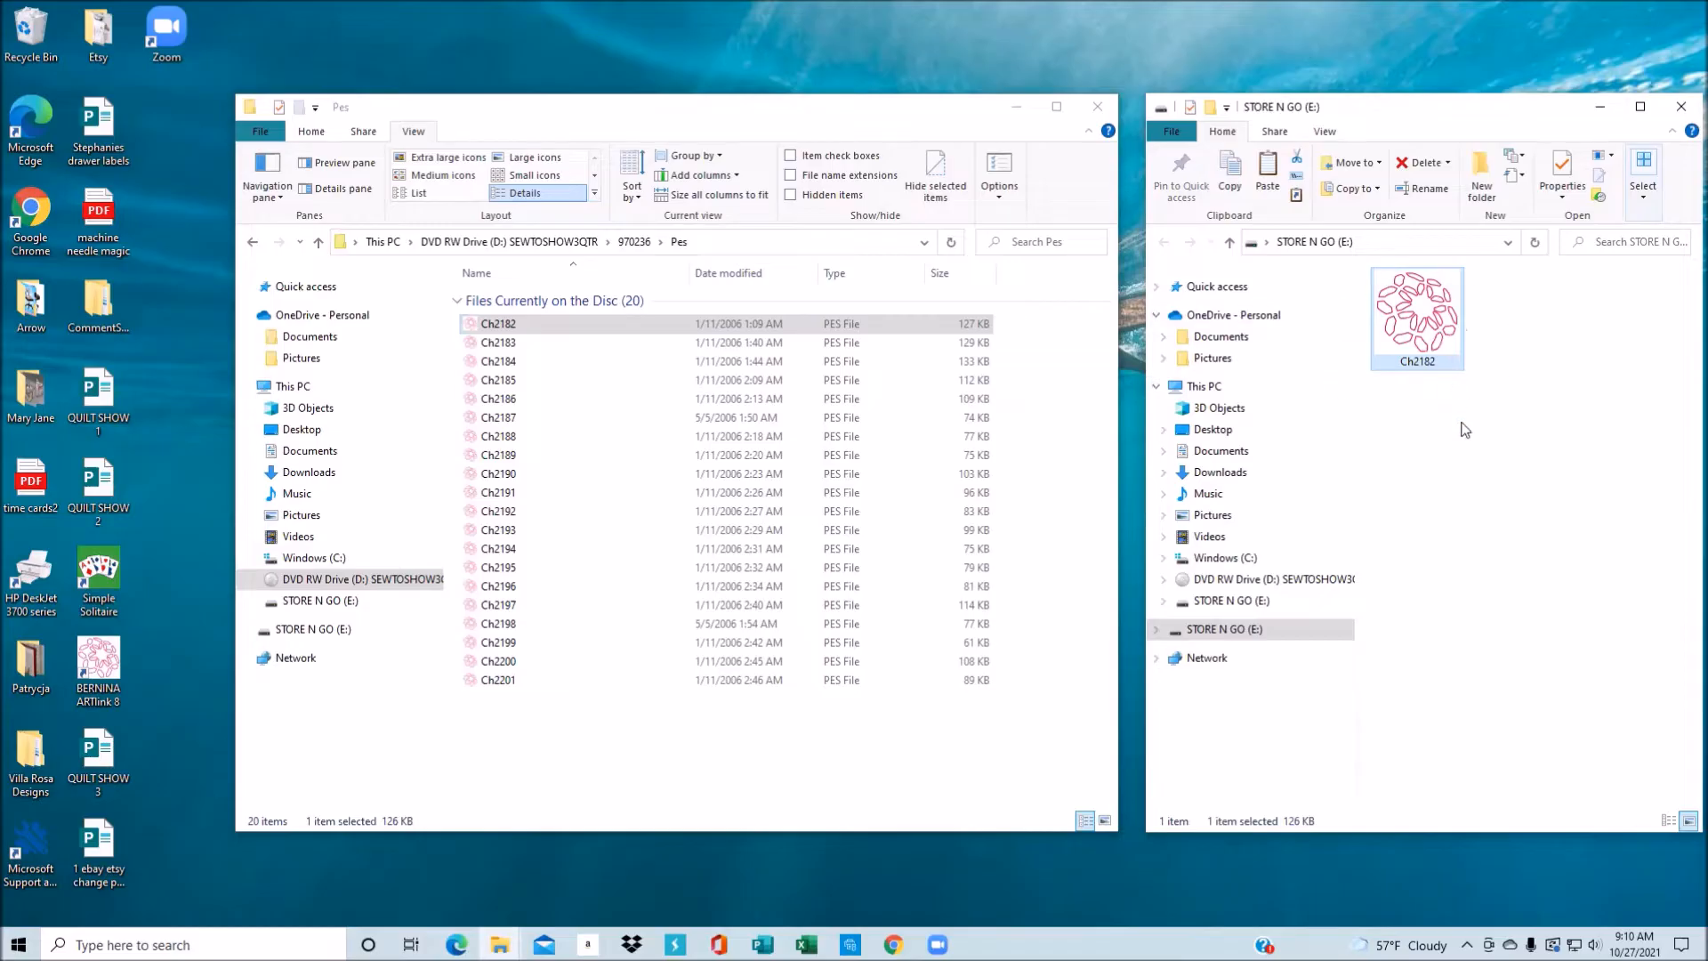
left_click(1414, 469)
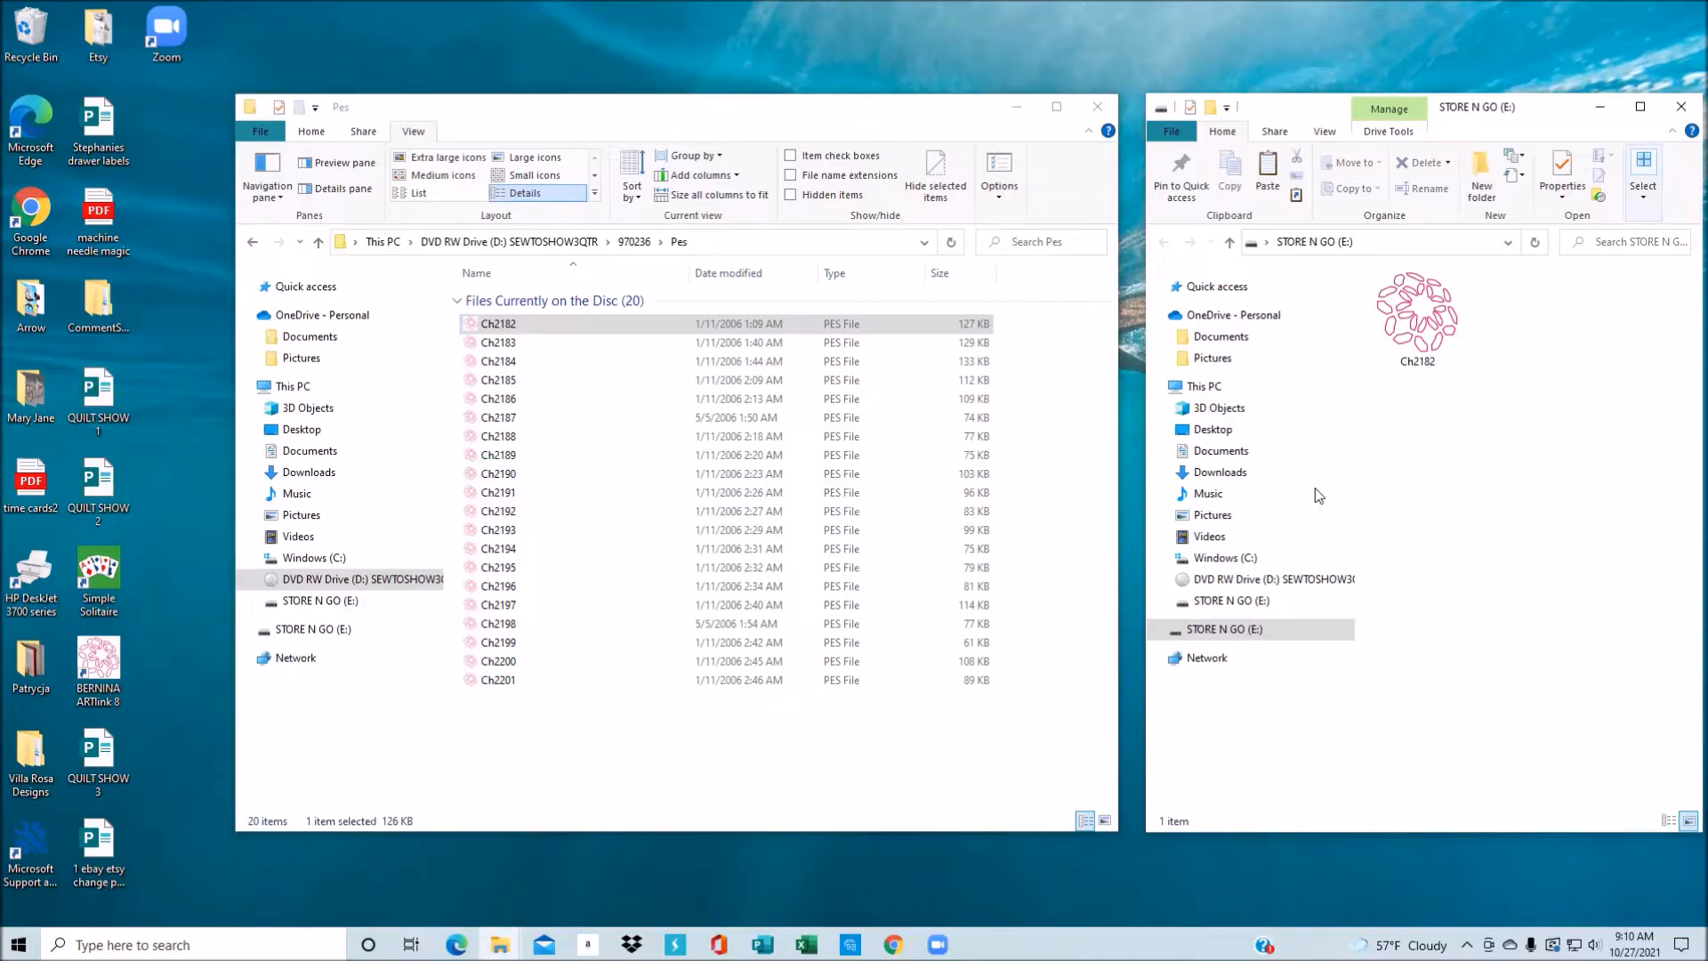
- Copy the Ch2185, Ch2189, Ch2193 and Ch2197 design files together from the Pes folder to the STORE N GO (E:) drive
left_click(531, 723)
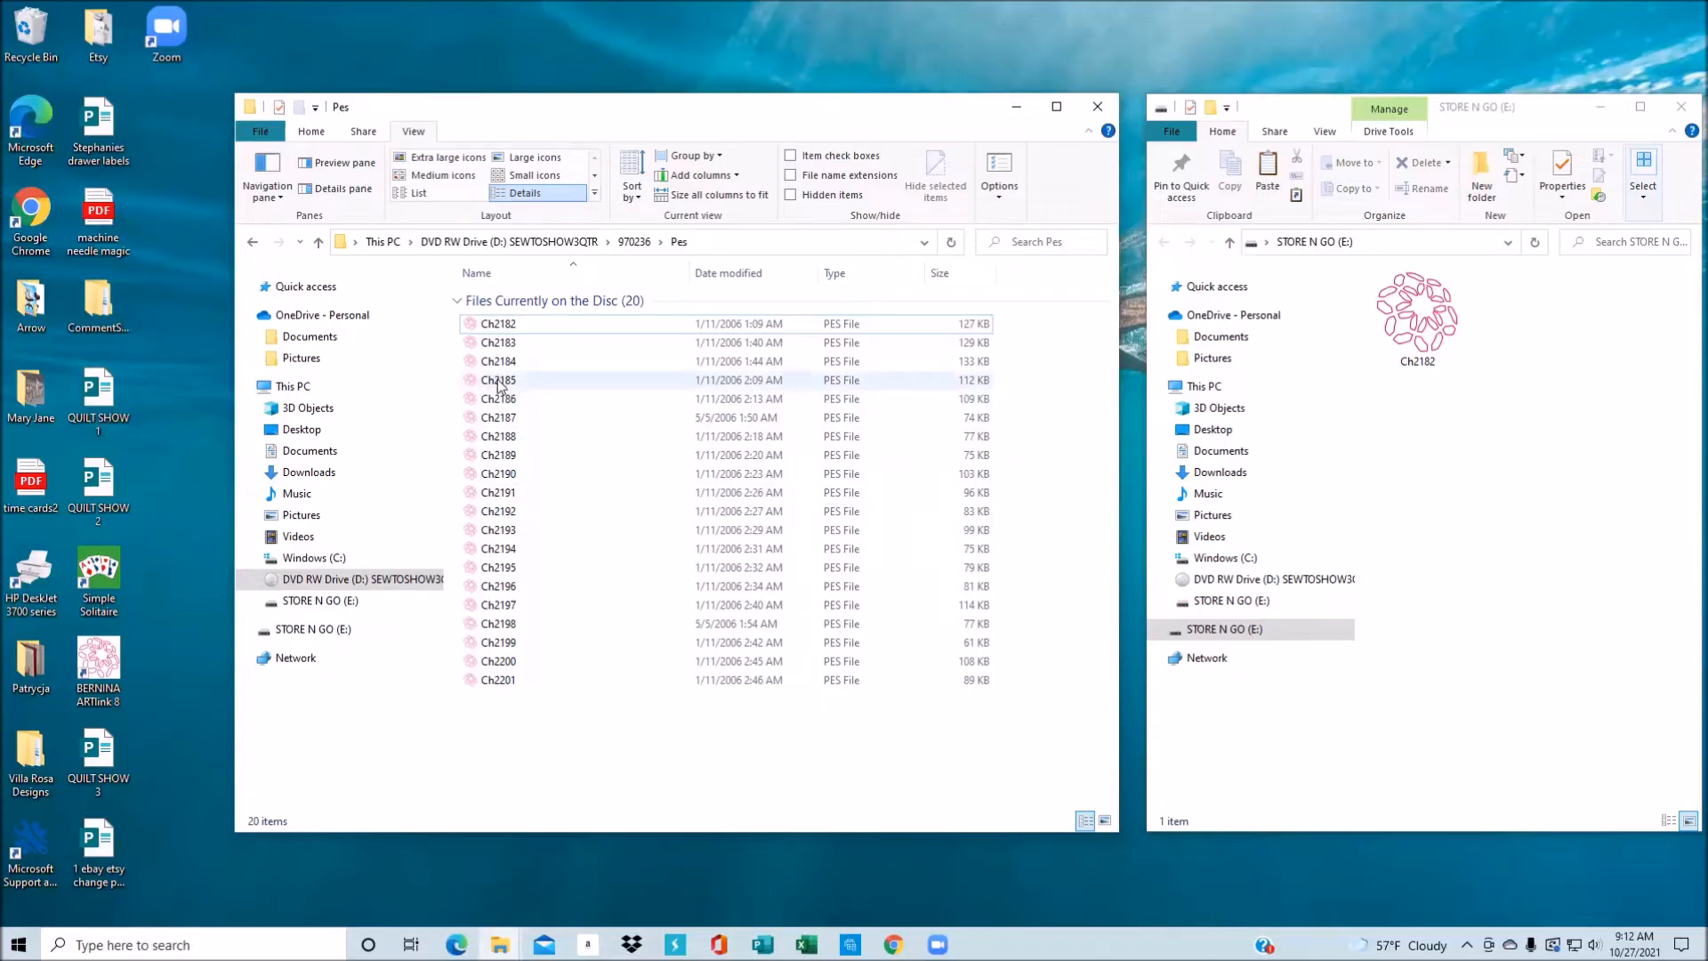
left_click(499, 385)
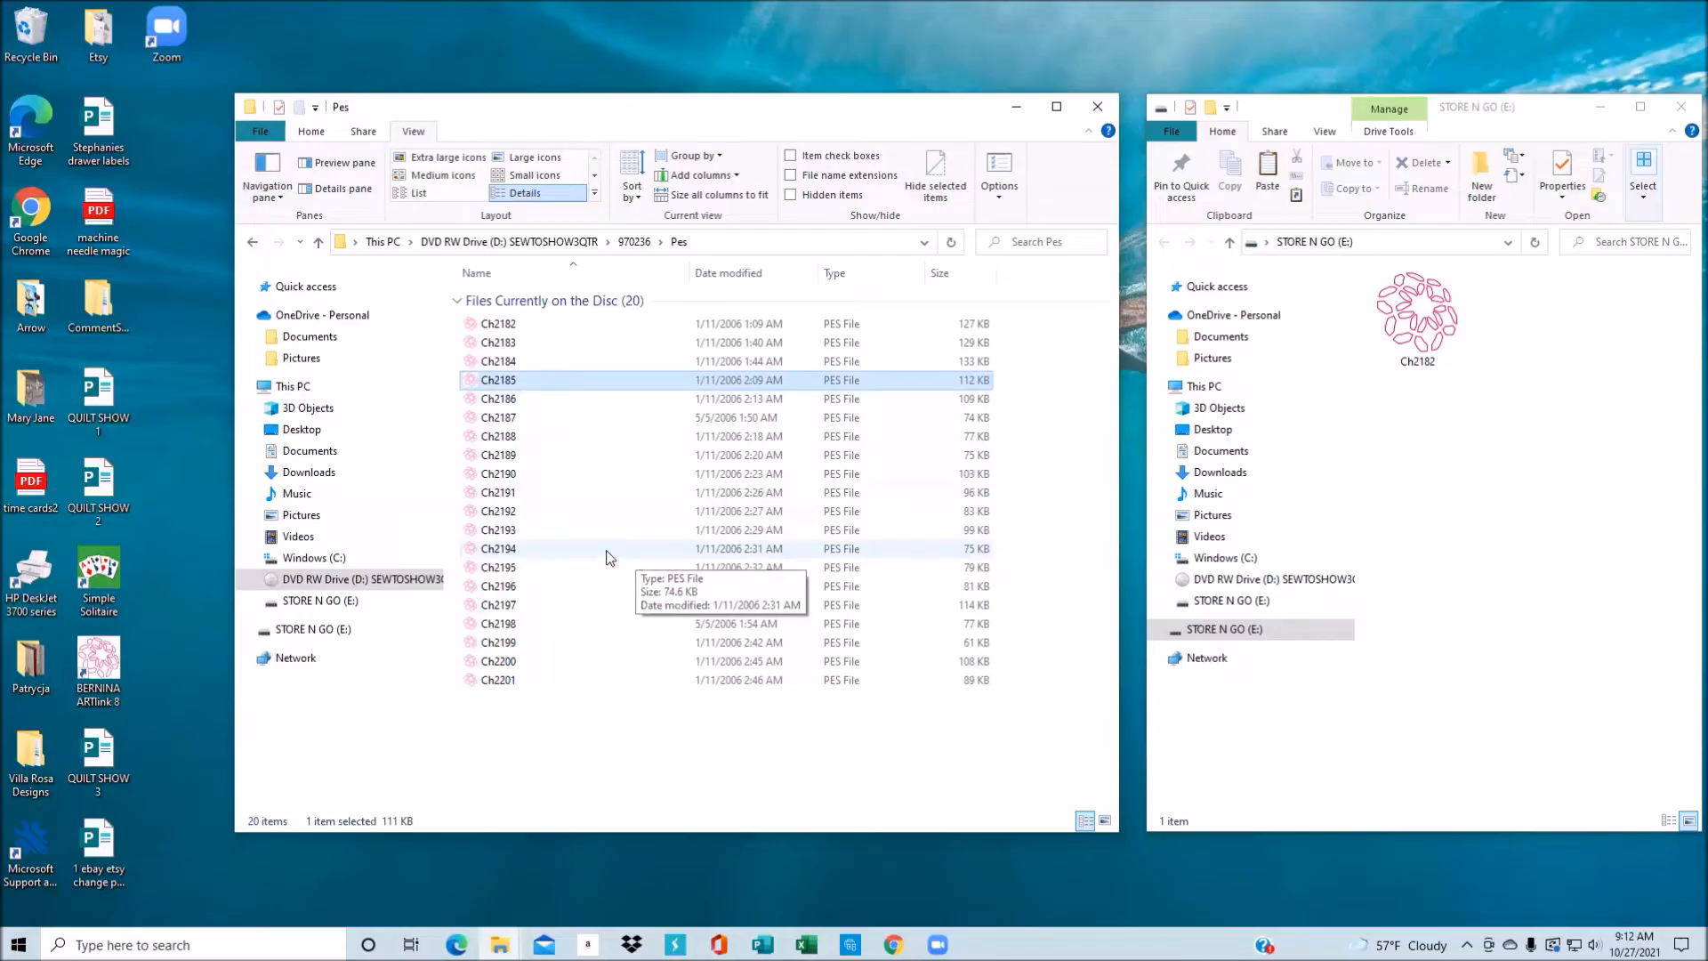
left_click(491, 456, "ctrl")
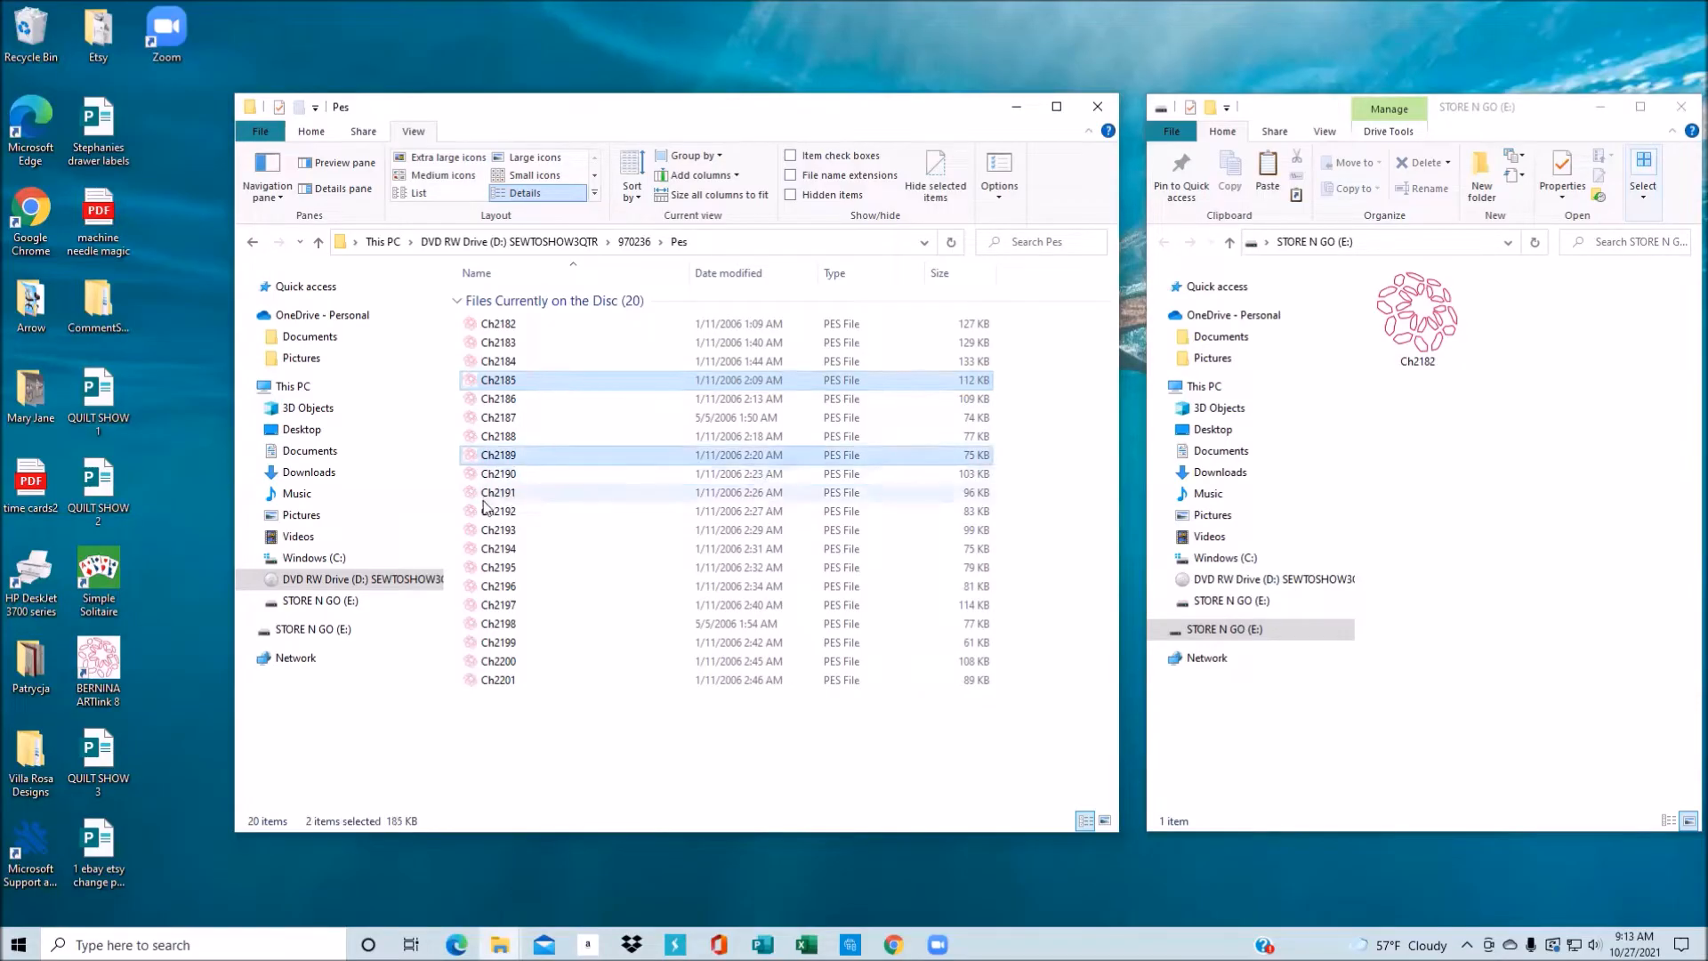
left_click(486, 533, "ctrl")
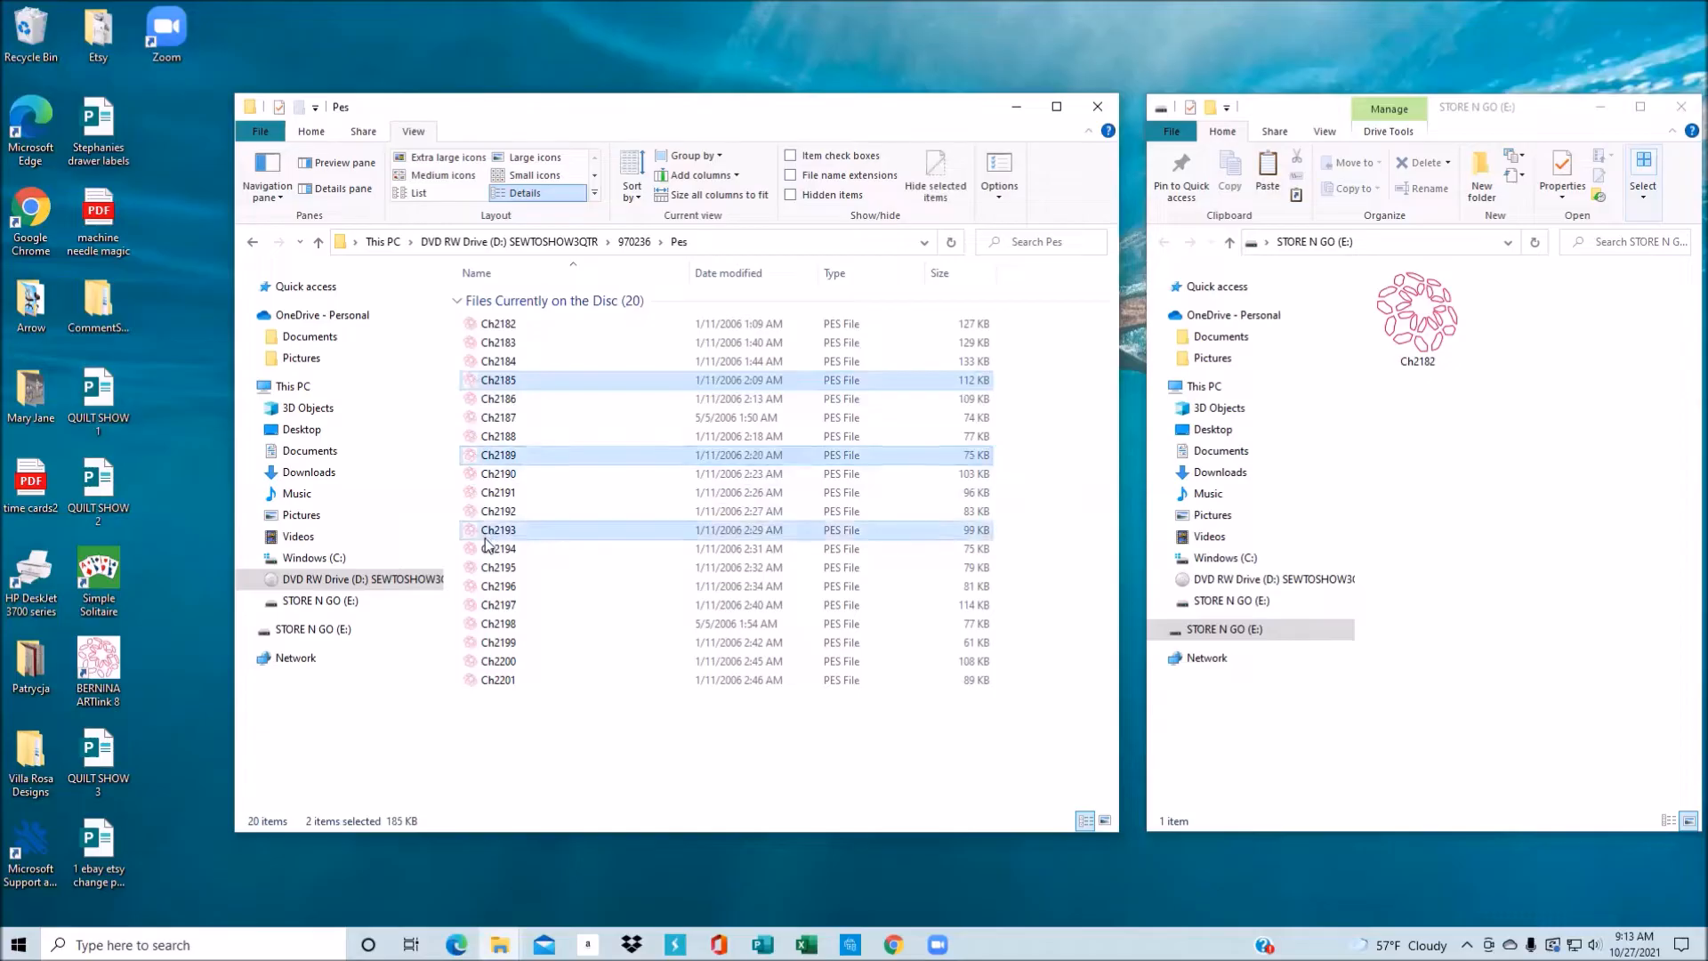
left_click(487, 607, "ctrl")
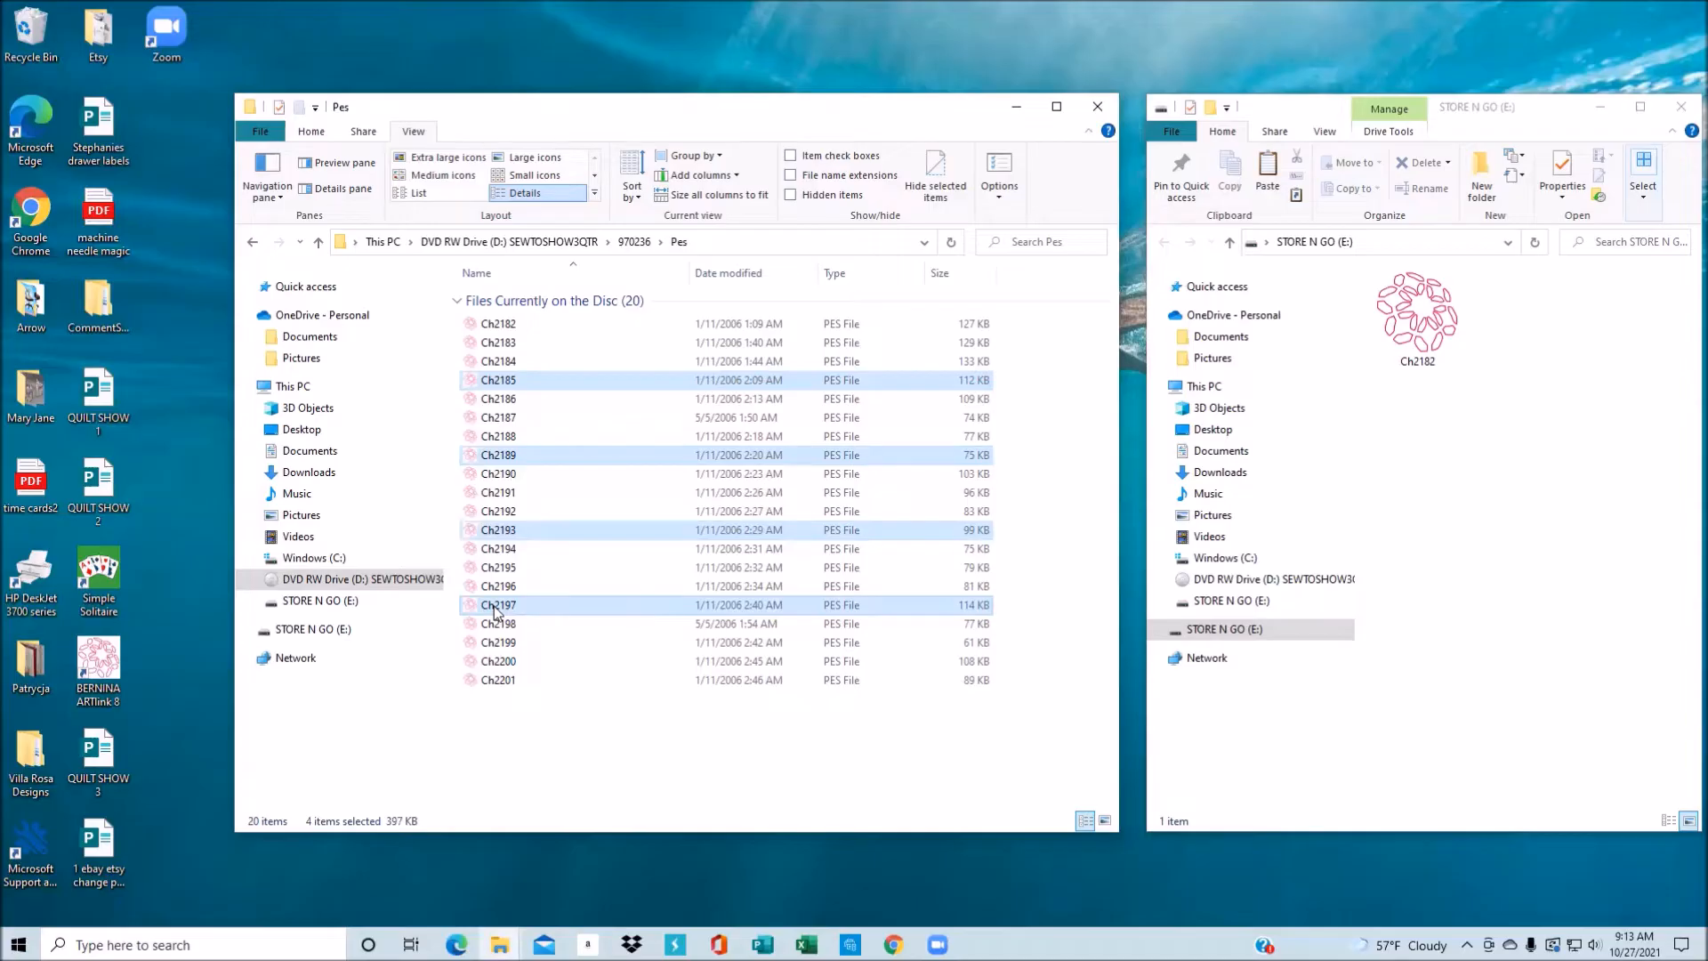
left_click_drag(496, 612, 1493, 587)
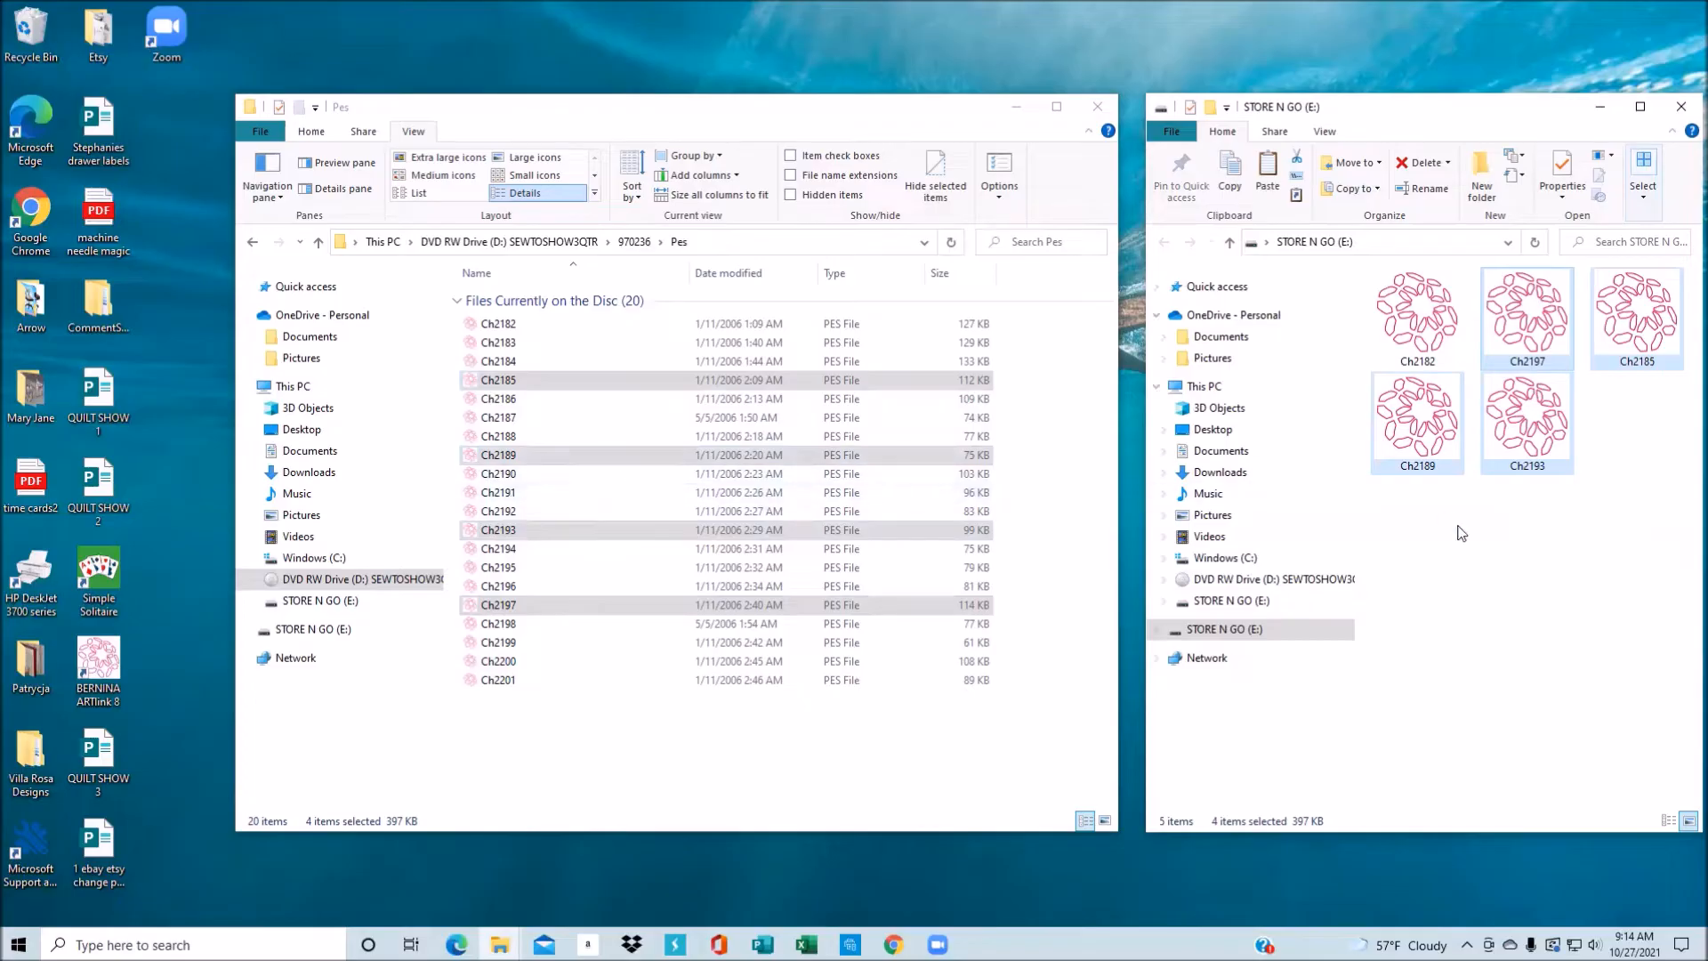
- Permanently delete Ch2182, Ch2185, Ch2189, Ch2193 and Ch2197 from the STORE N GO (E:) drive
left_click(1436, 561)
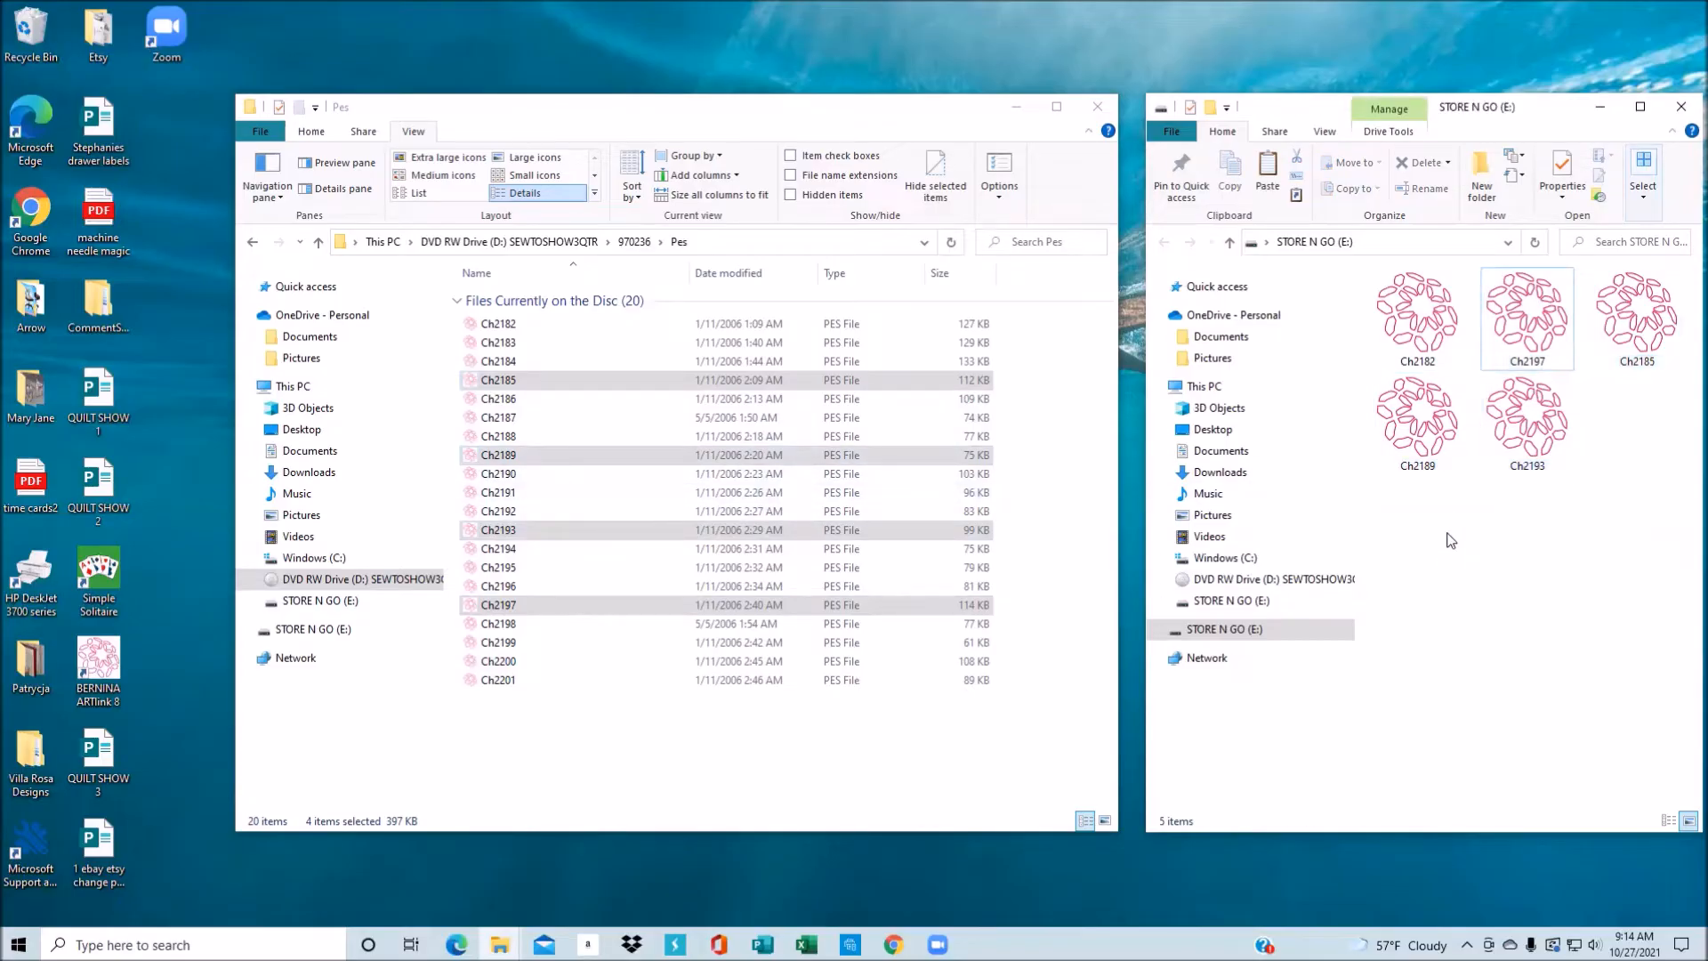
key("ctrl+a")
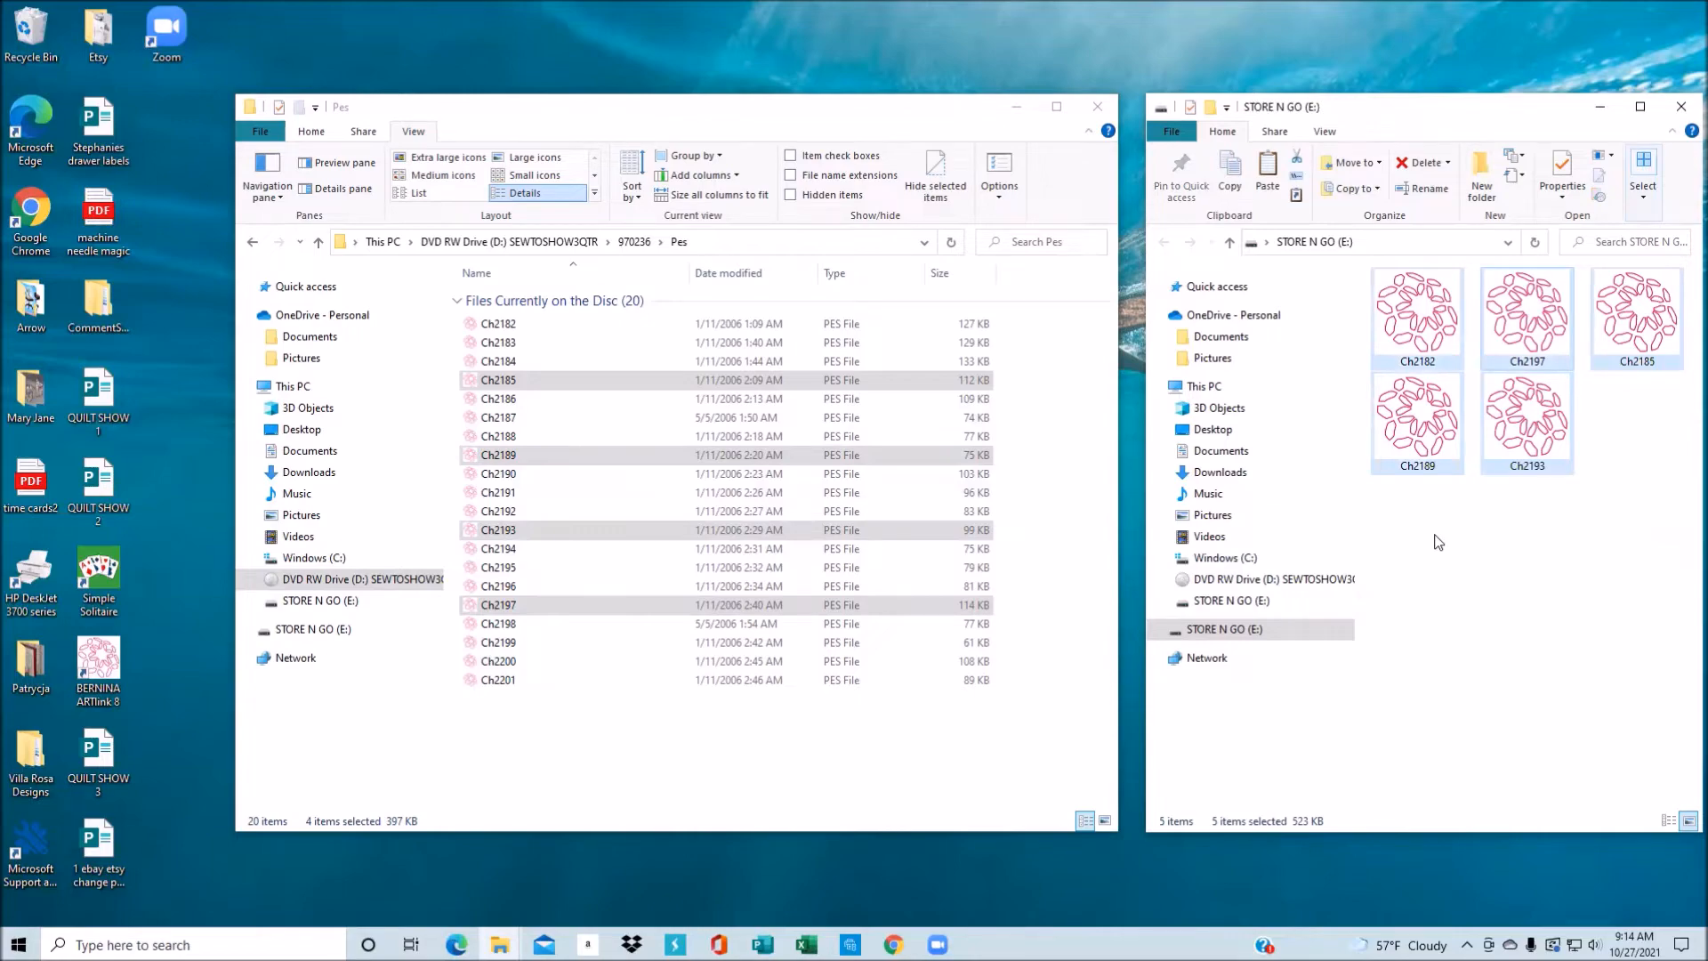
key("Delete")
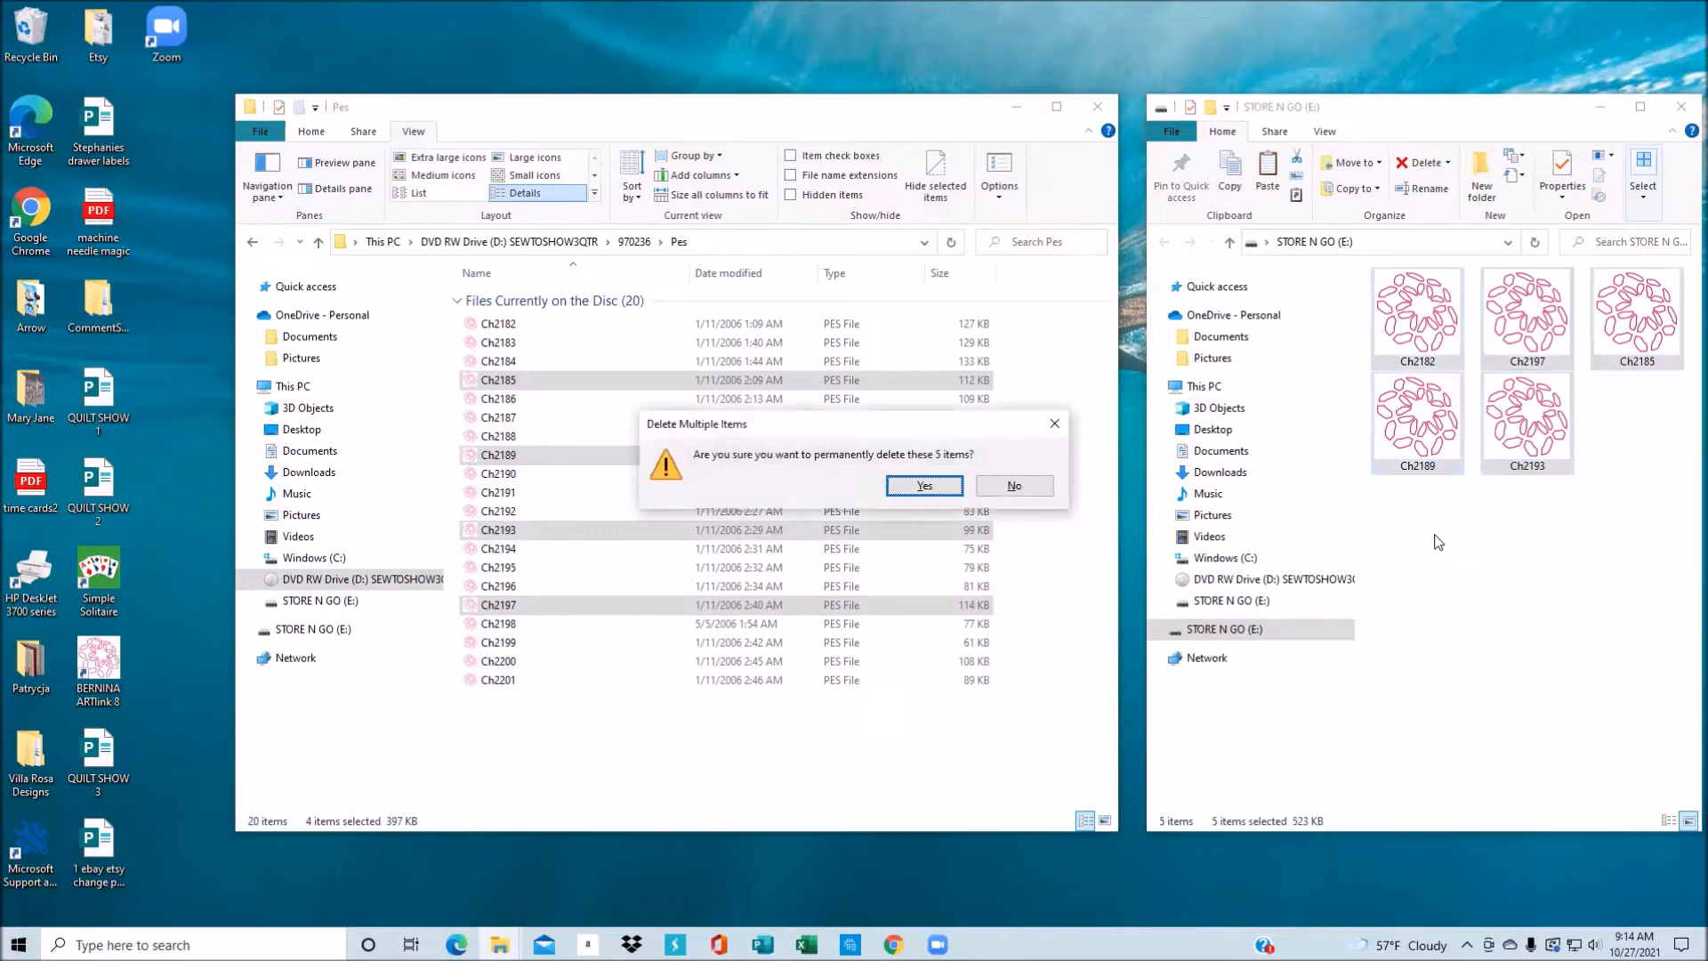
left_click(937, 485)
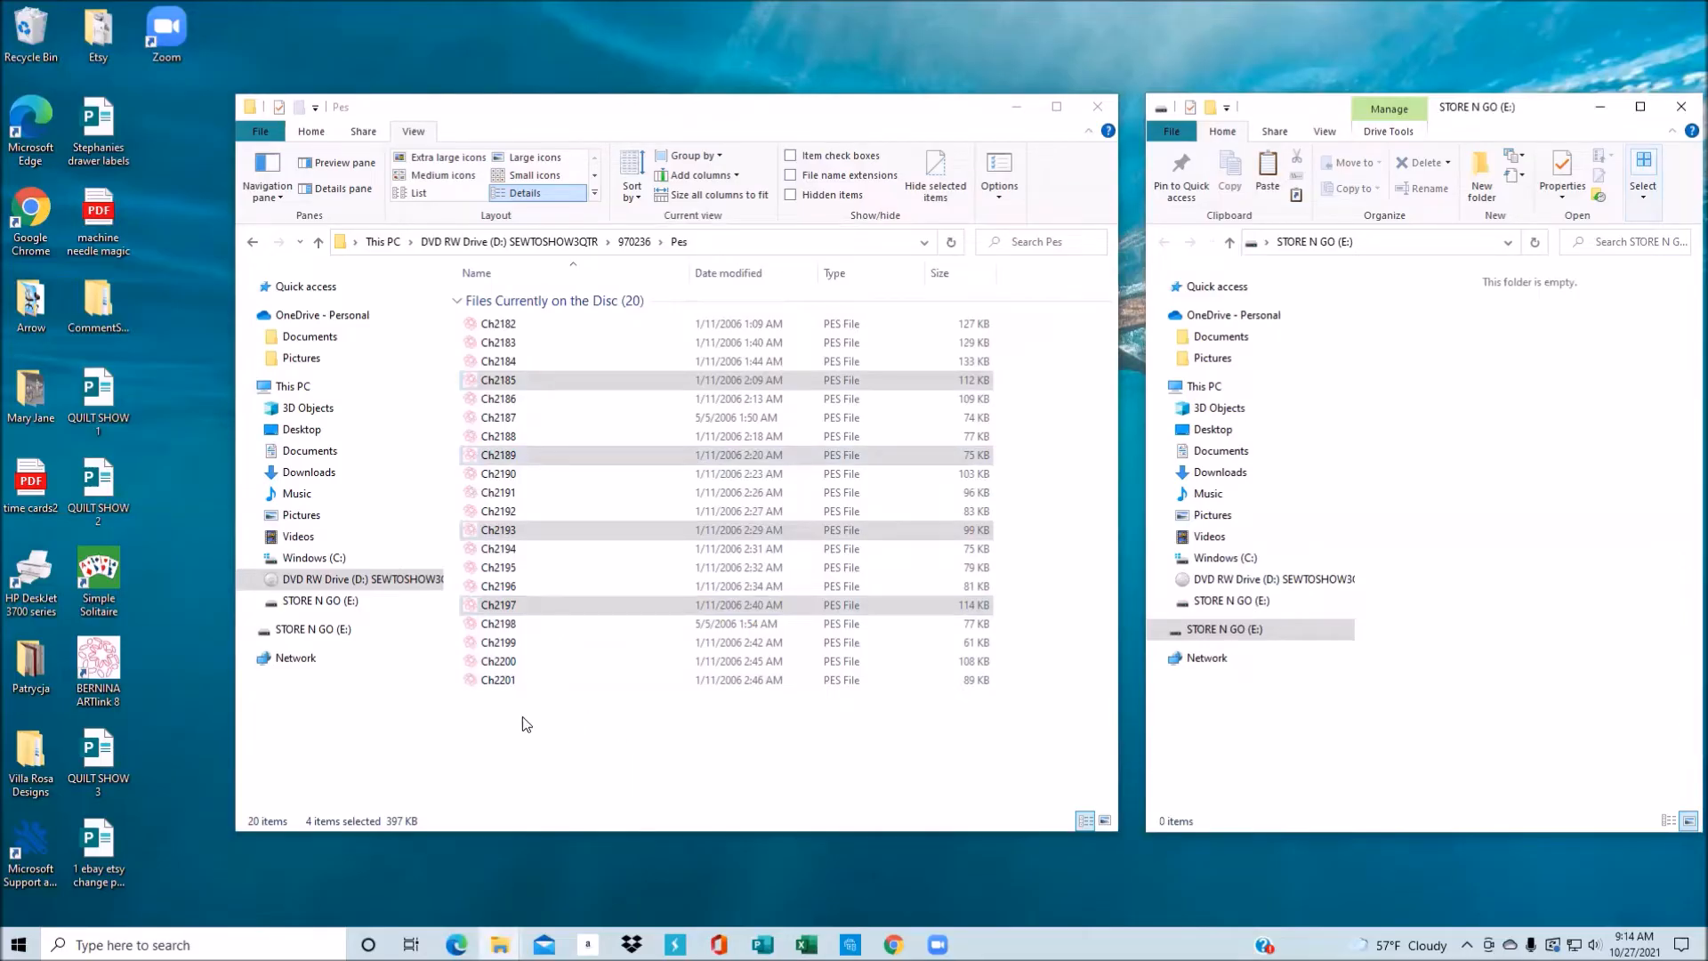
- Copy all design files, Ch2182 through Ch2201, from the Pes folder to the STORE N GO (E:) drive and look through the copies
left_click(532, 737)
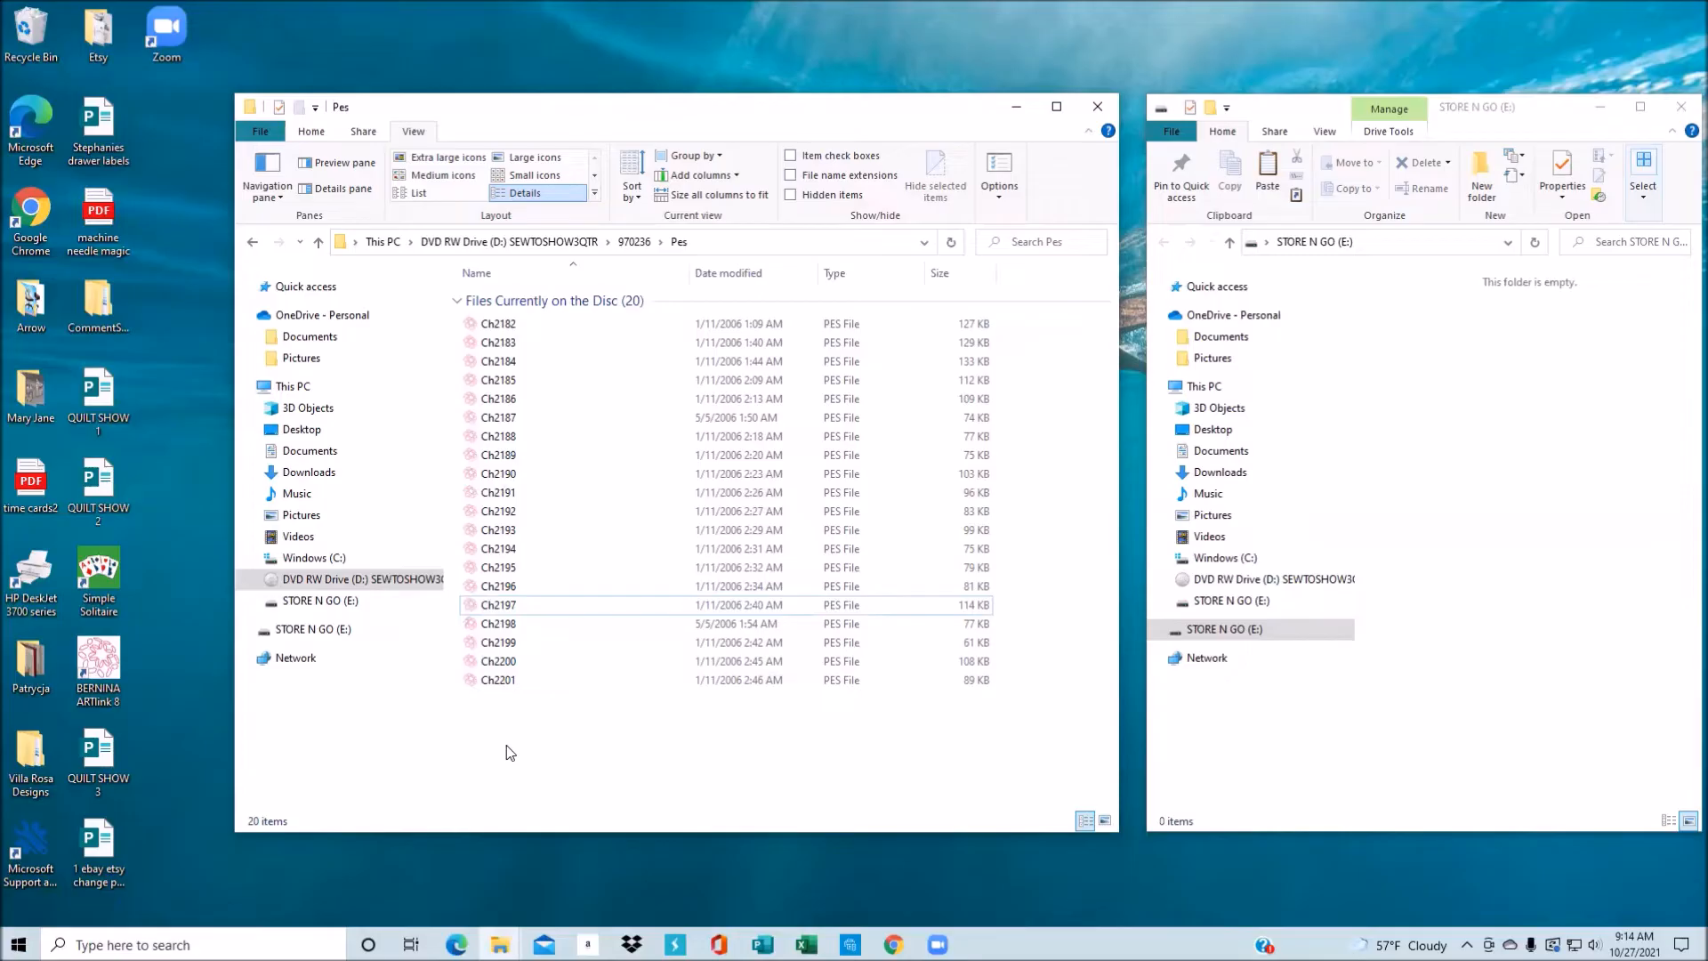
key("ctrl+a")
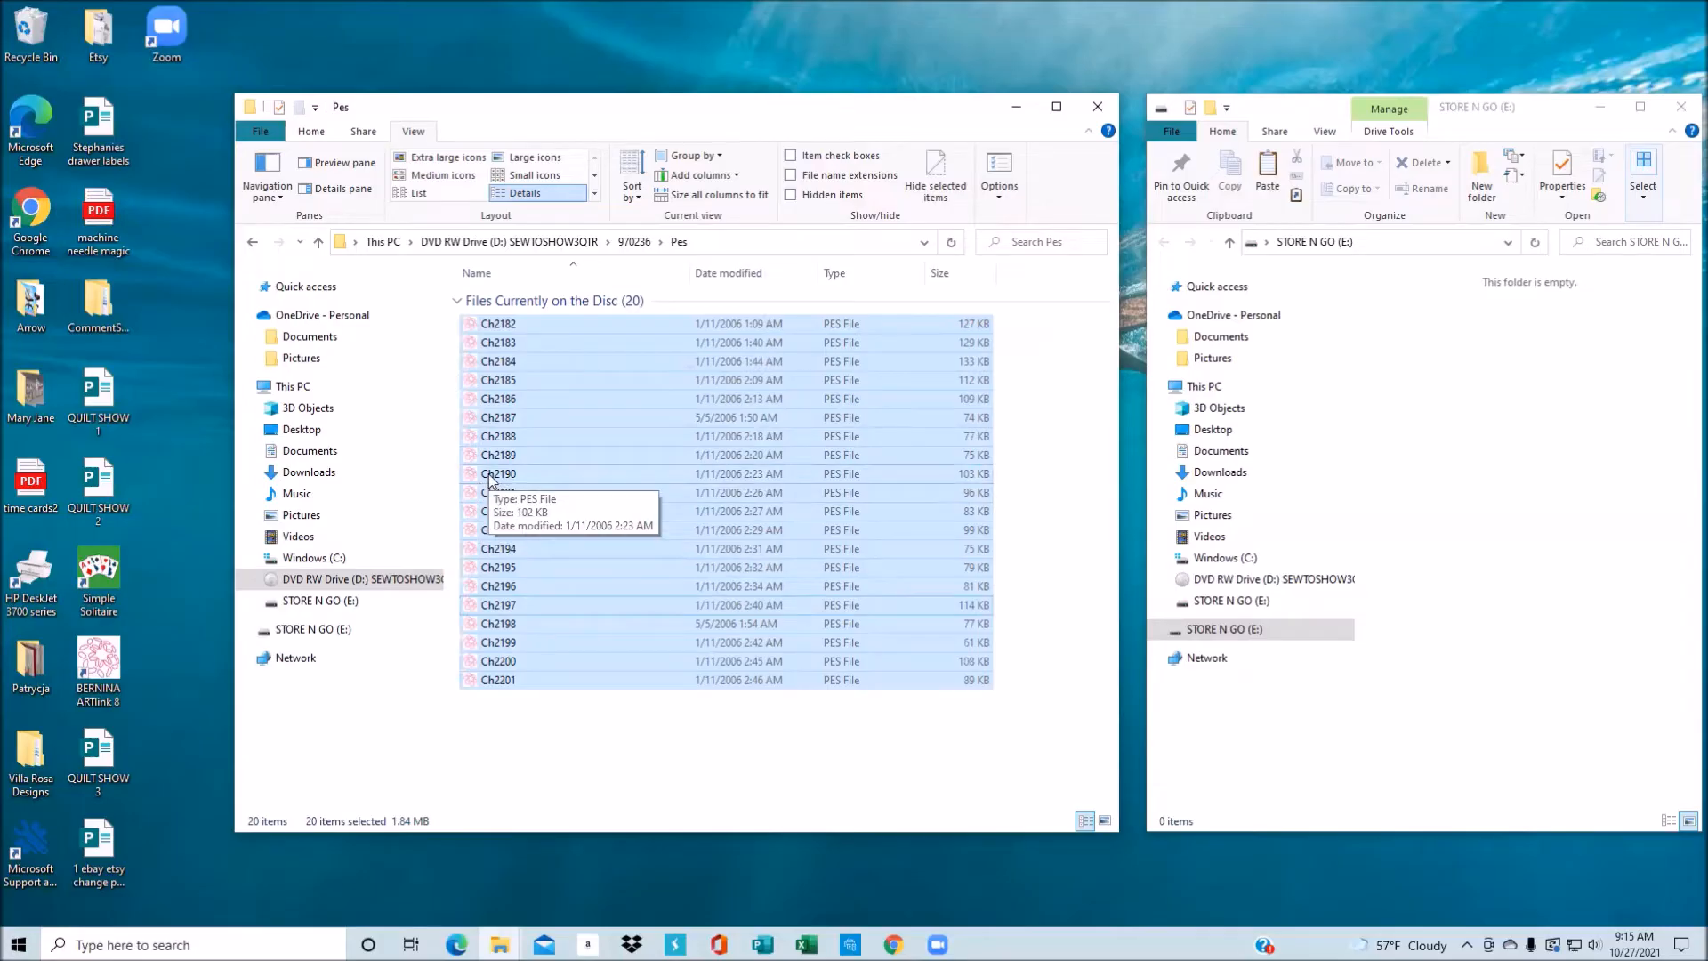
left_click_drag(492, 481, 1508, 510)
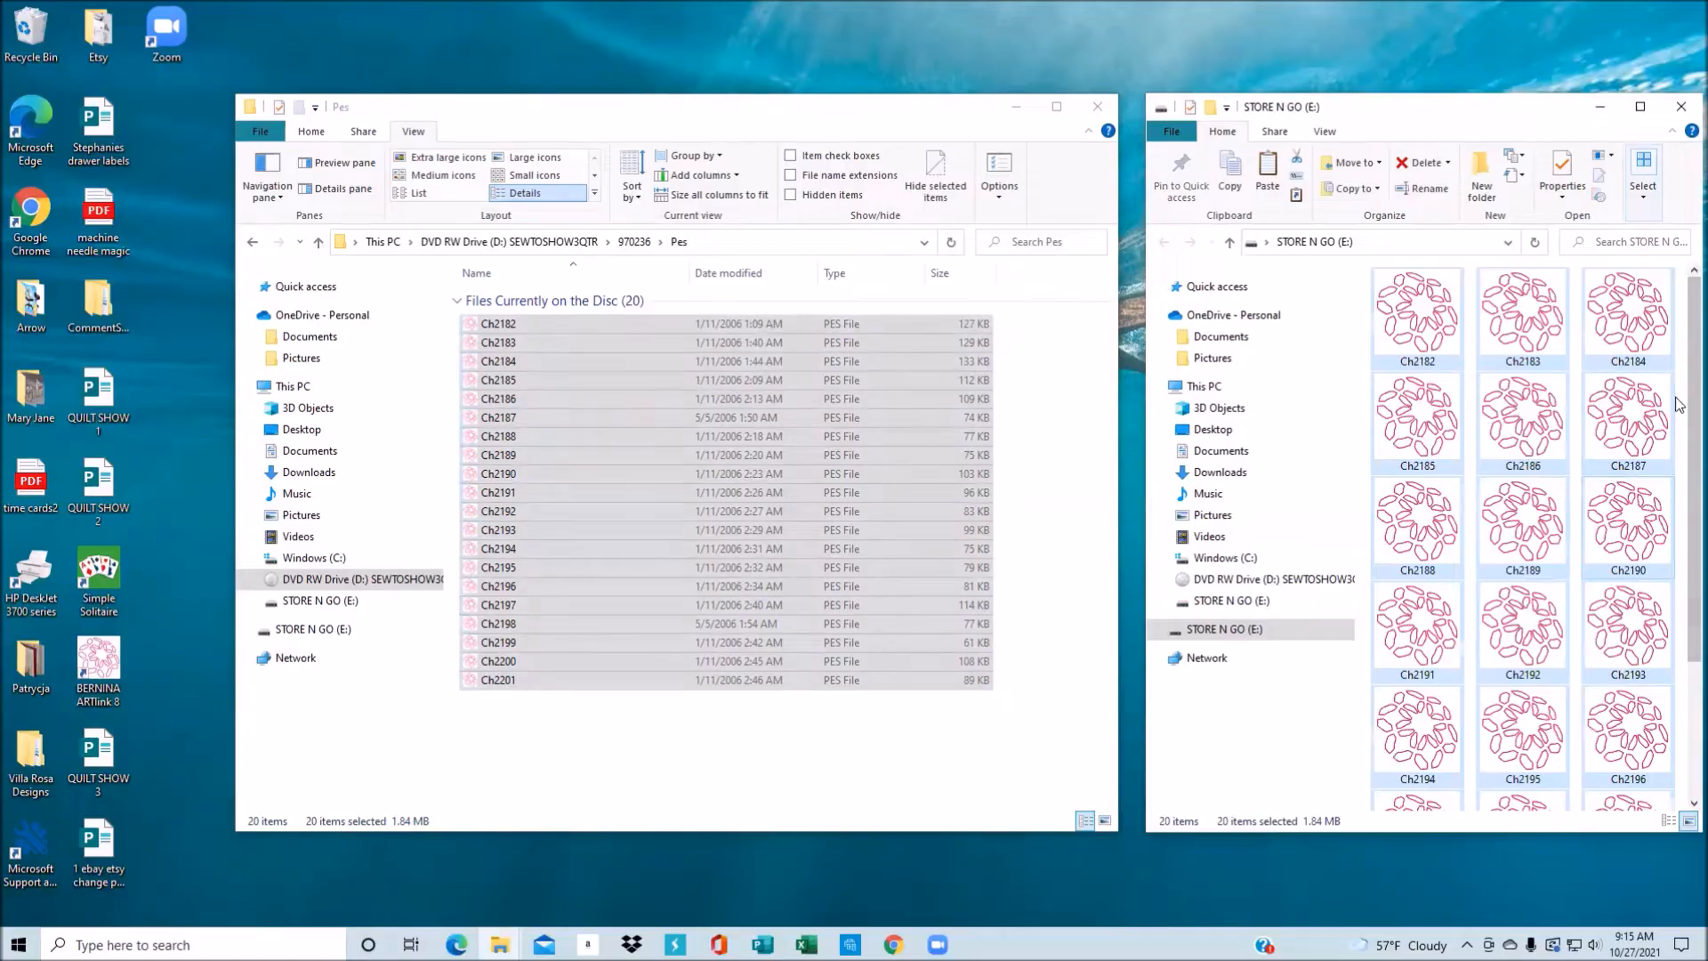
left_click_drag(1684, 407, 1677, 659)
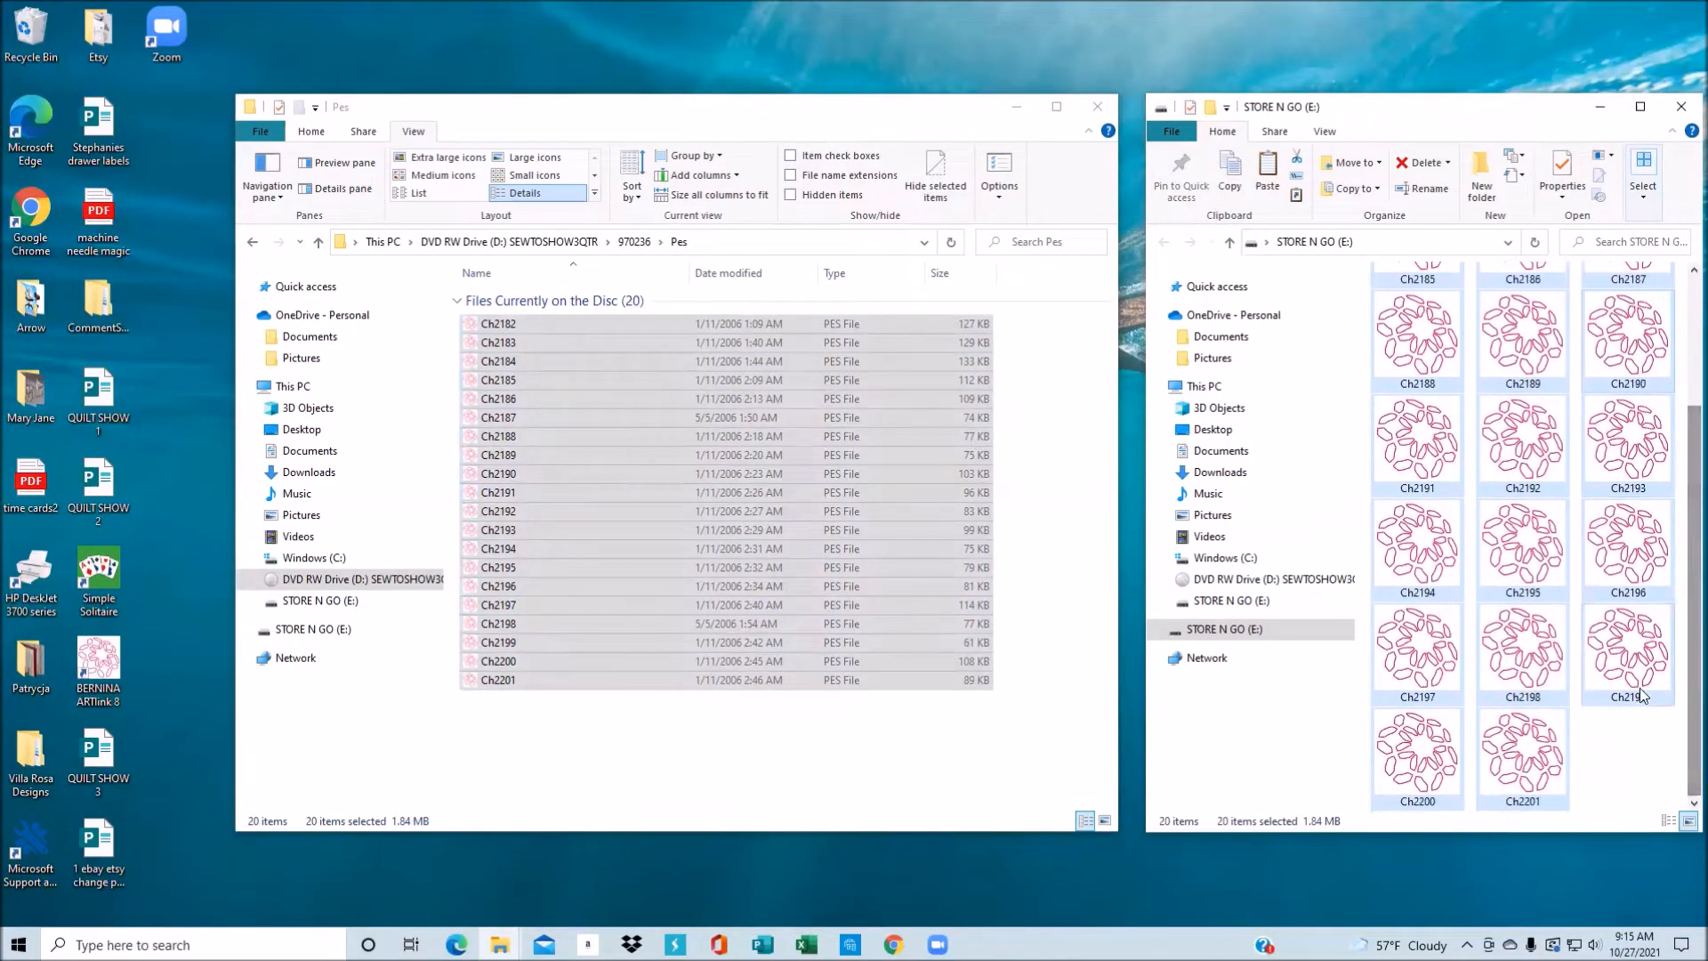
- Permanently delete the full set of copied designs, Ch2182 through Ch2201, from the STORE N GO (E:) drive
left_click(1624, 762)
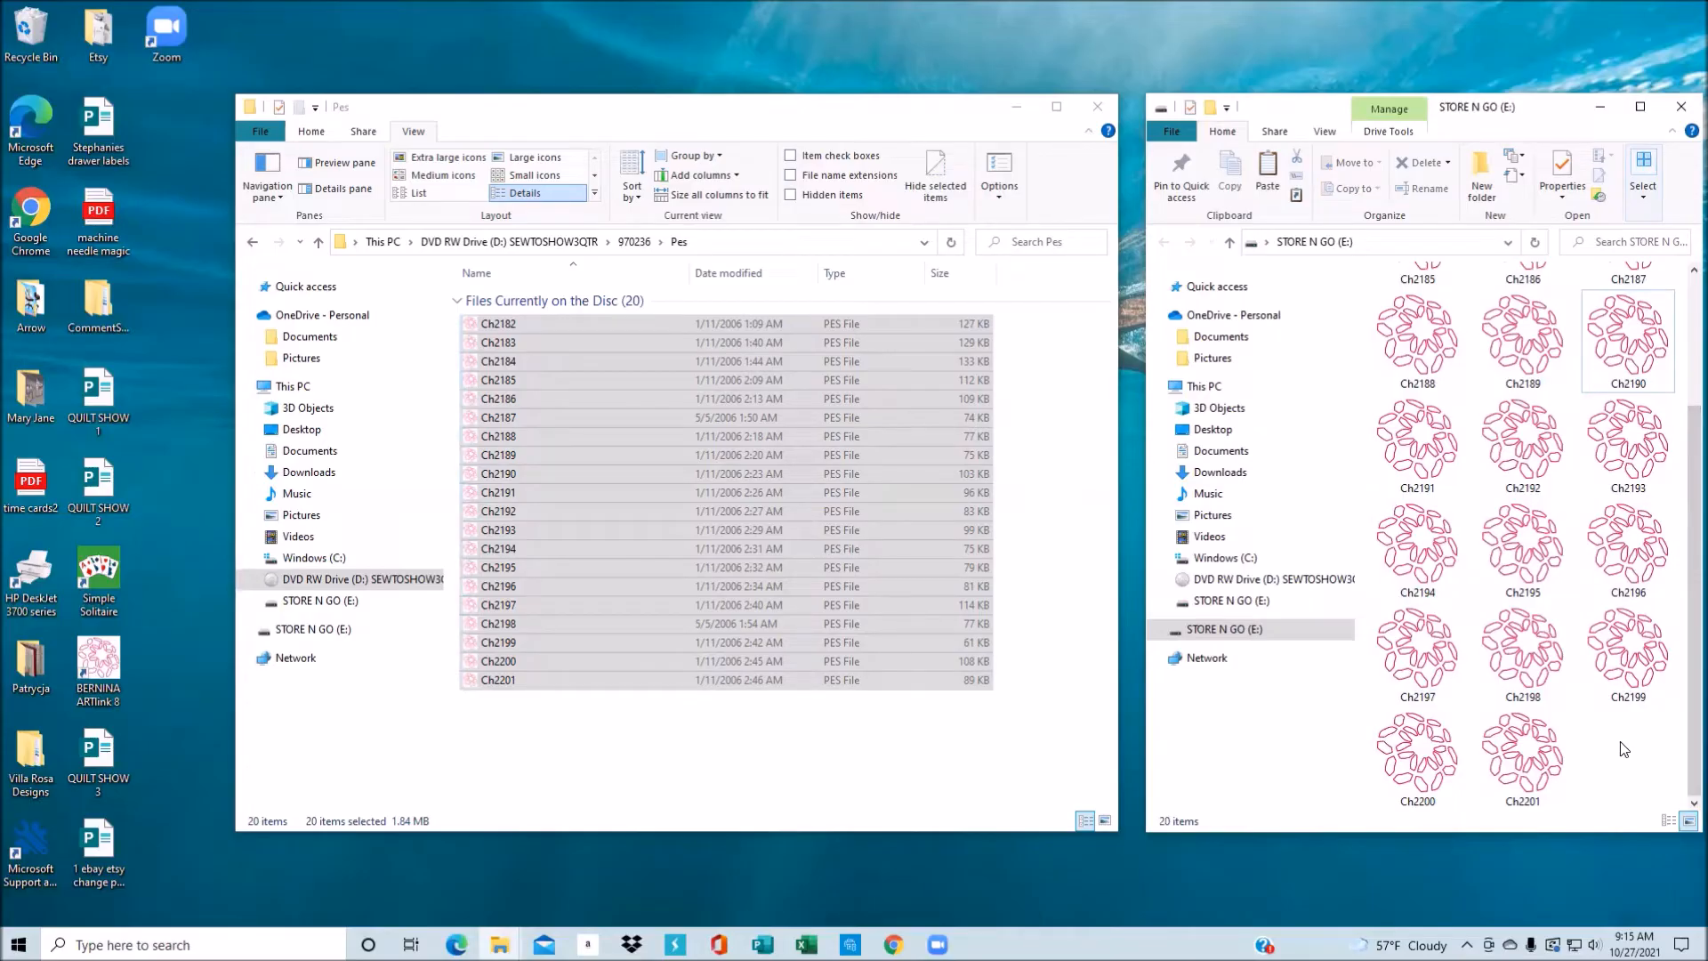
key("ctrl+a")
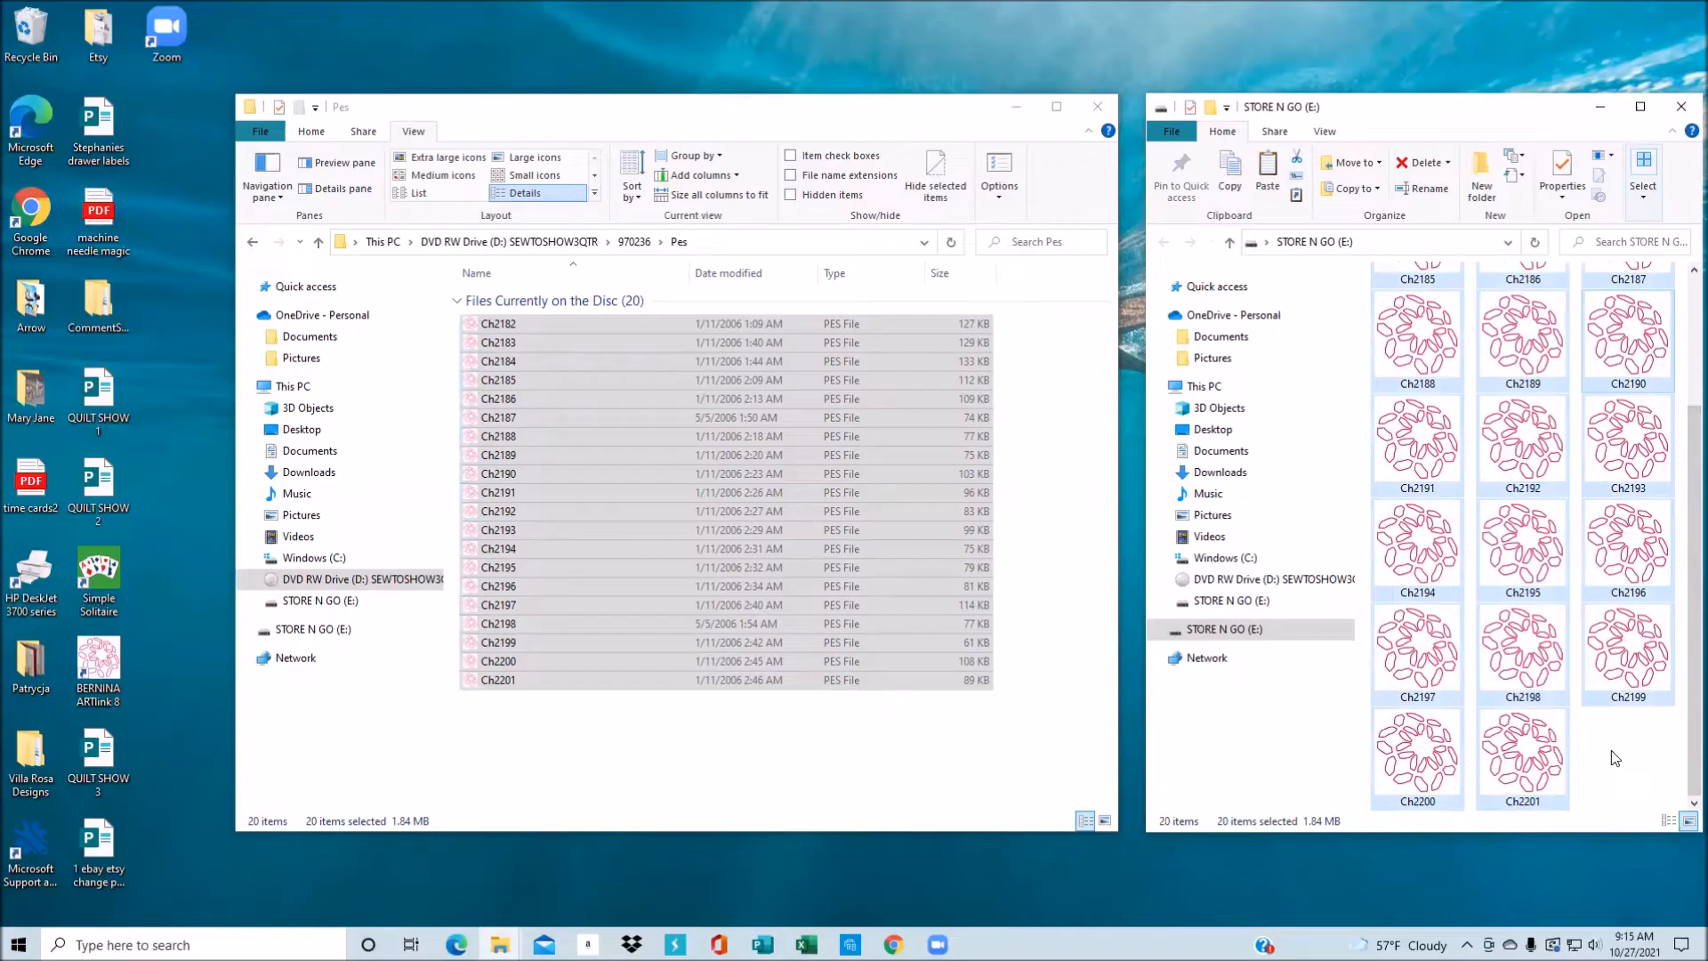
key("Delete")
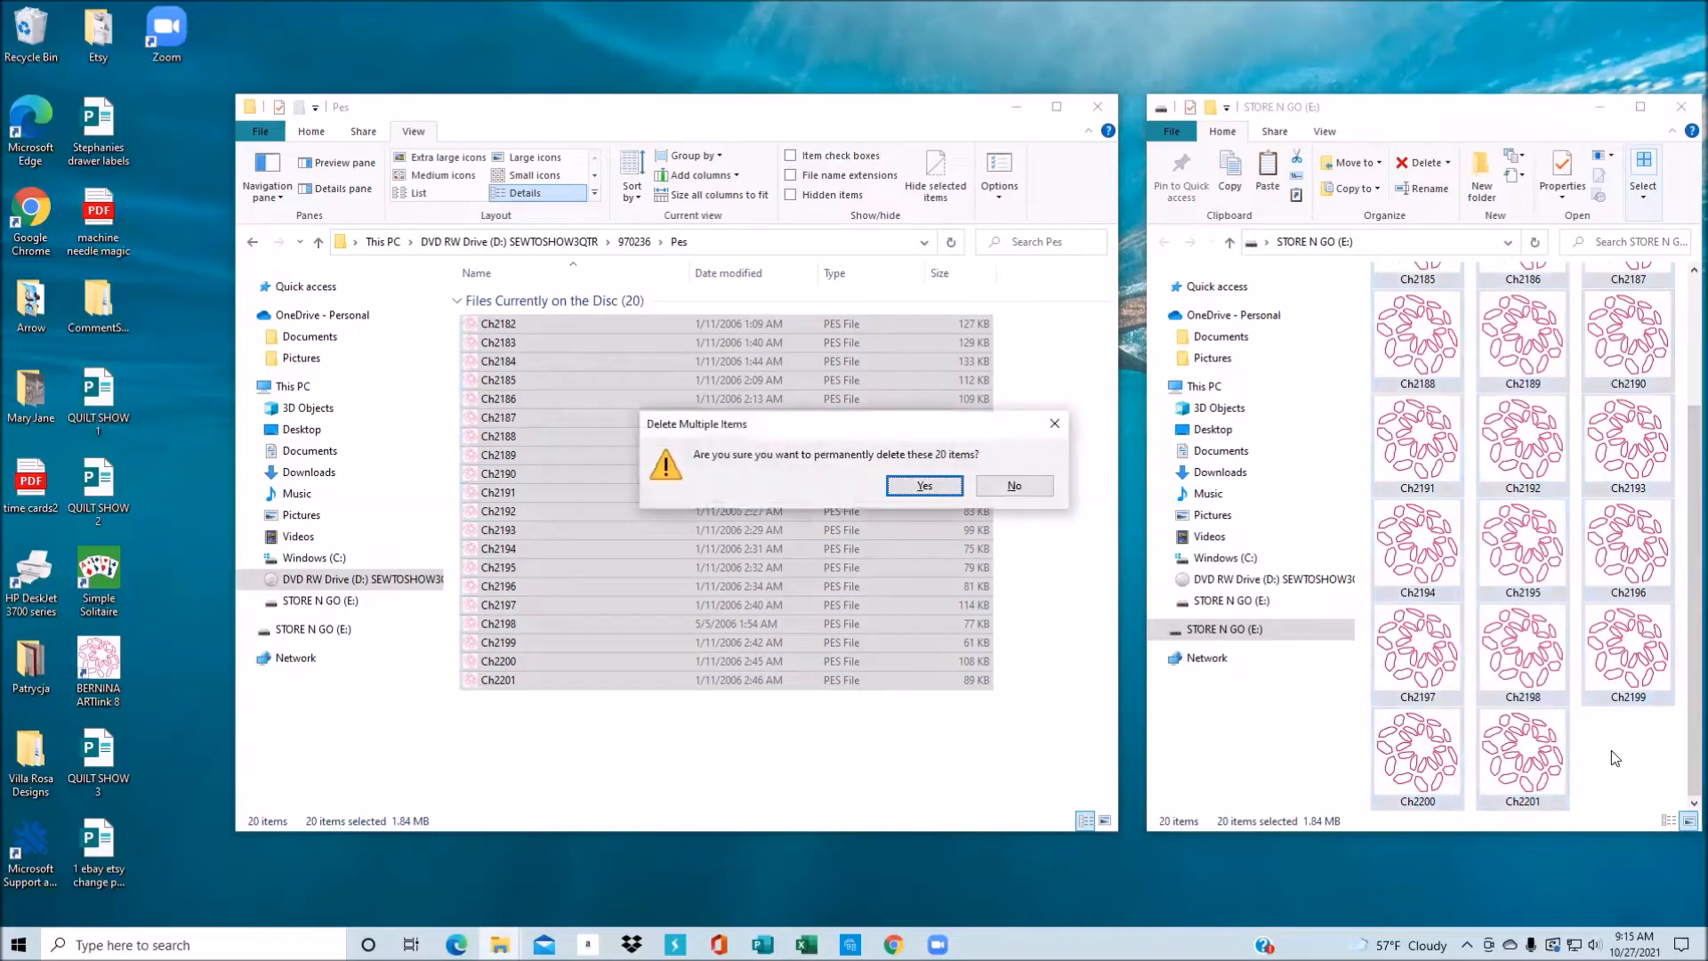
left_click(924, 486)
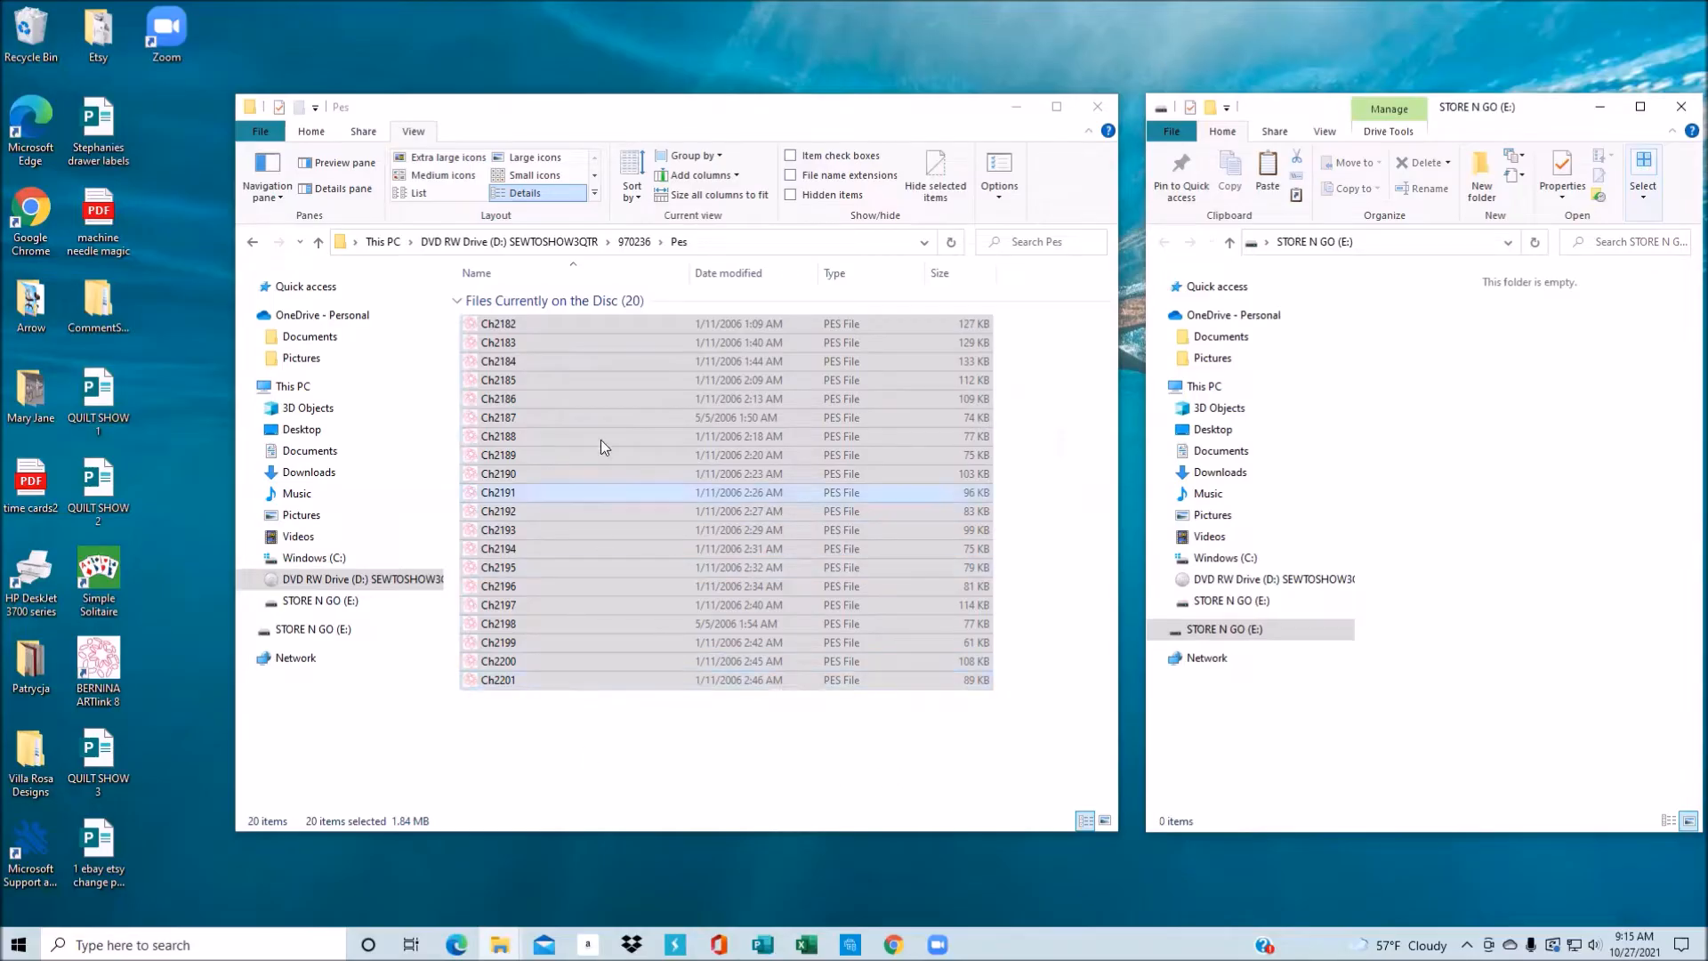
- Copy only Ch2182 from the Pes folder by dropping it onto the STORE N GO (E:) entry in the same window's folder tree
left_click(552, 746)
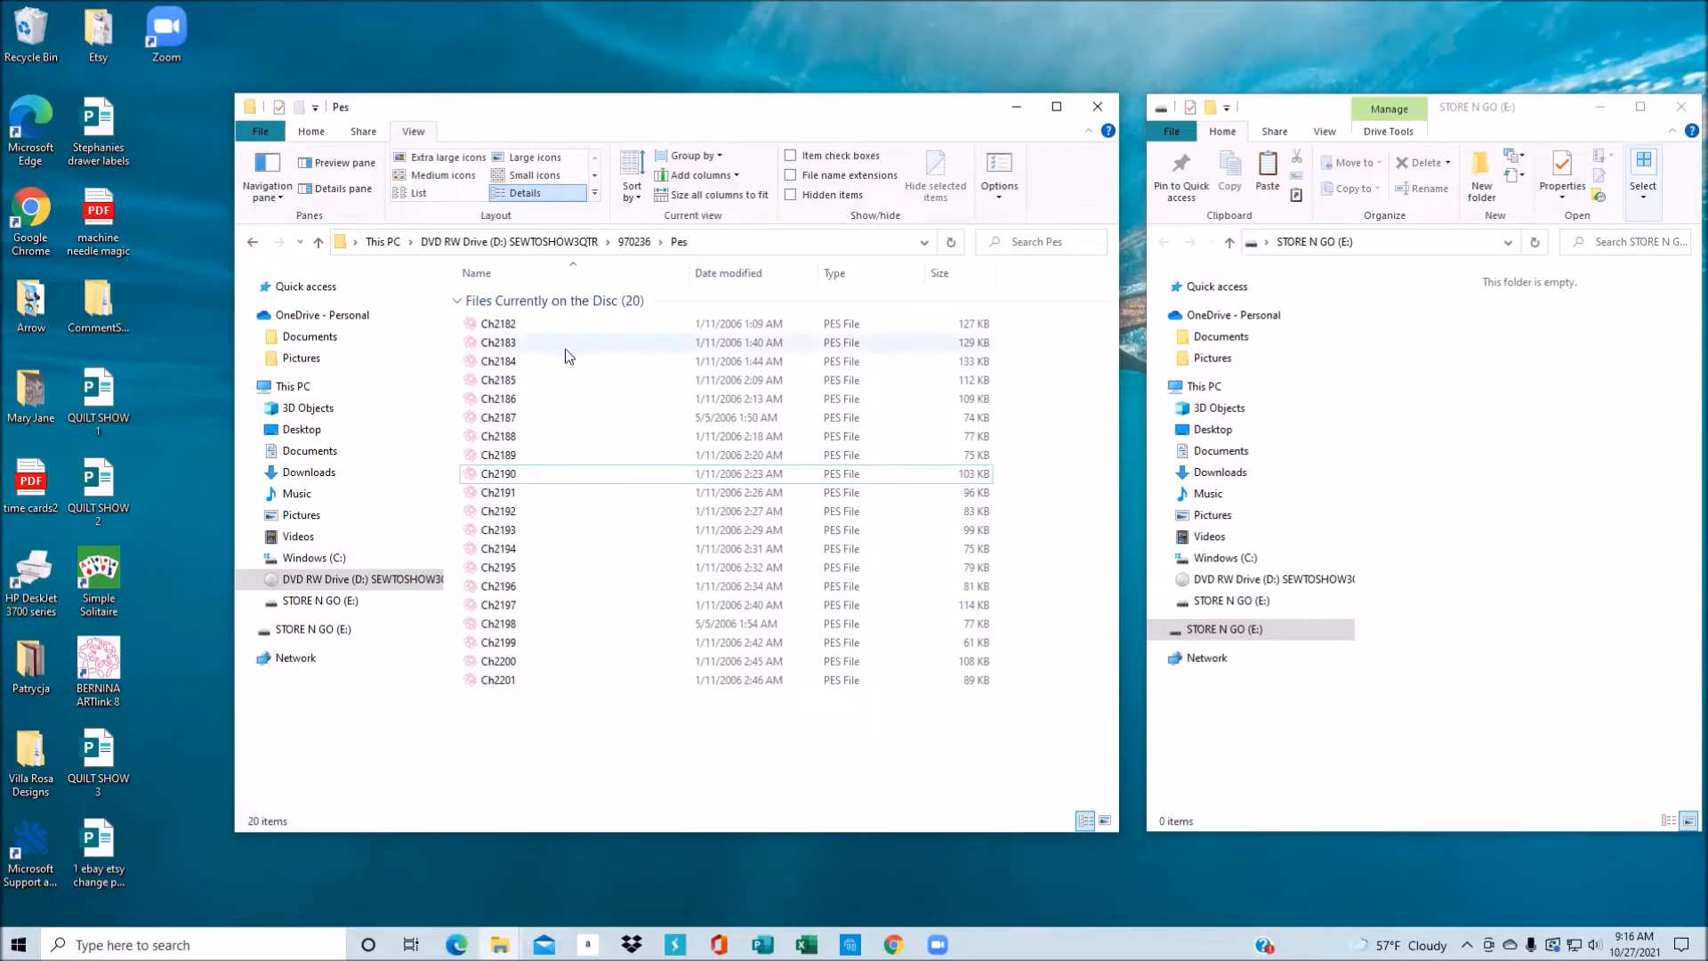
left_click(499, 330)
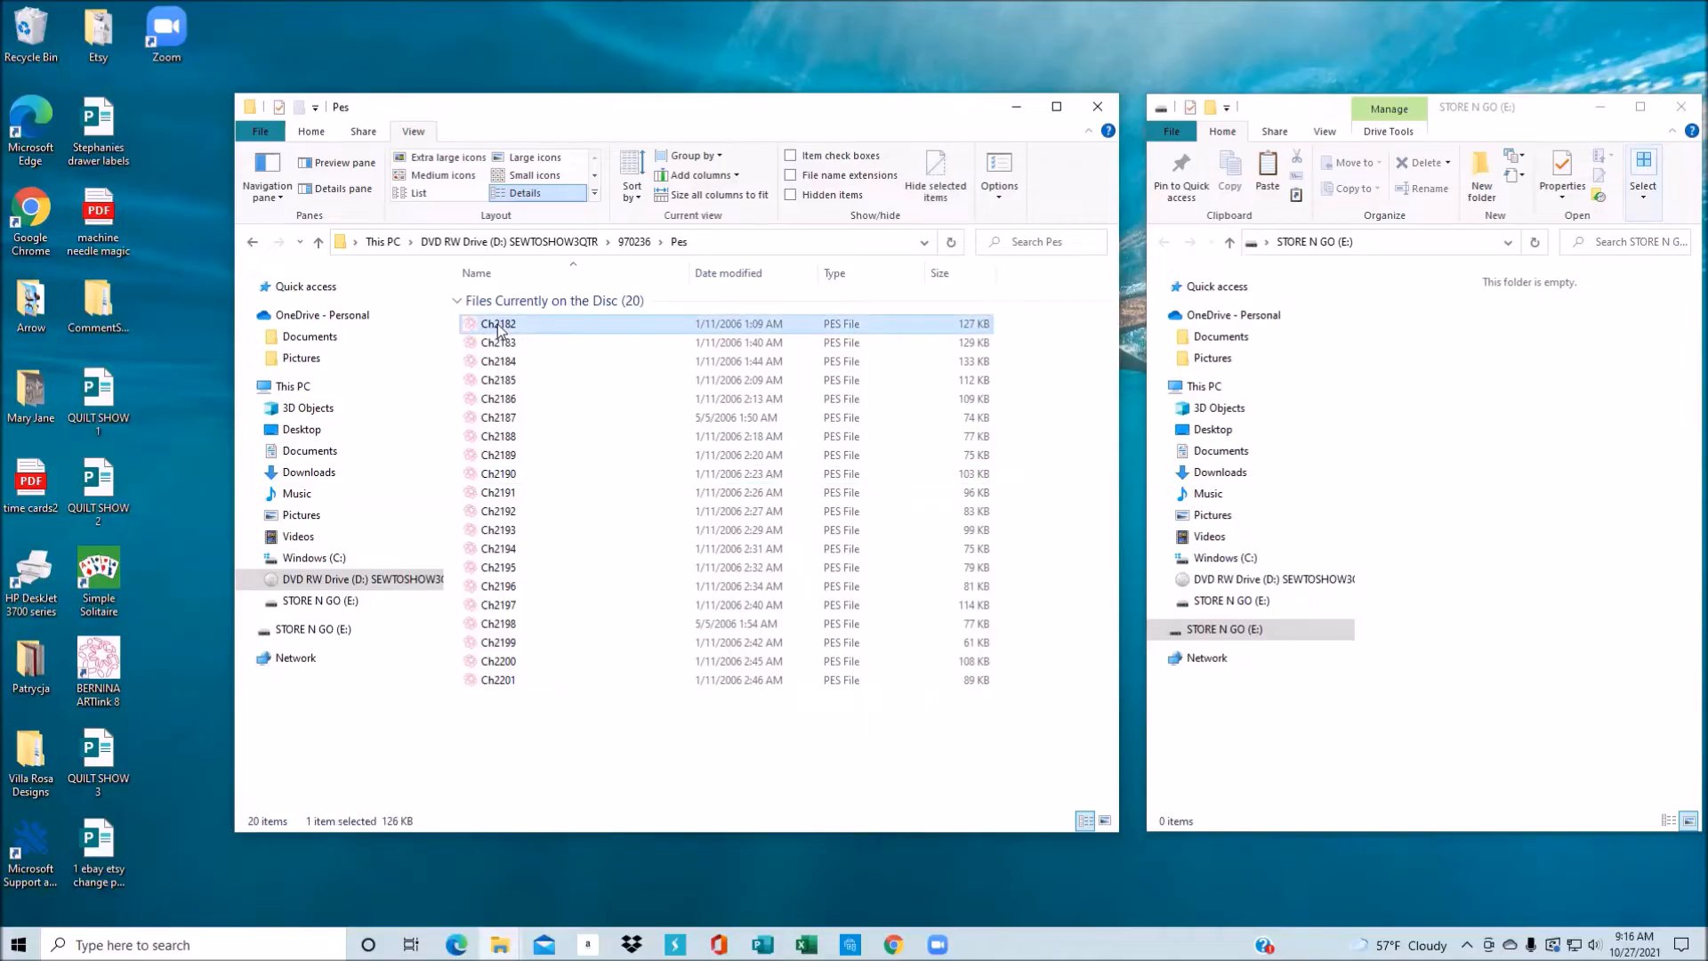
left_click_drag(500, 330, 321, 731)
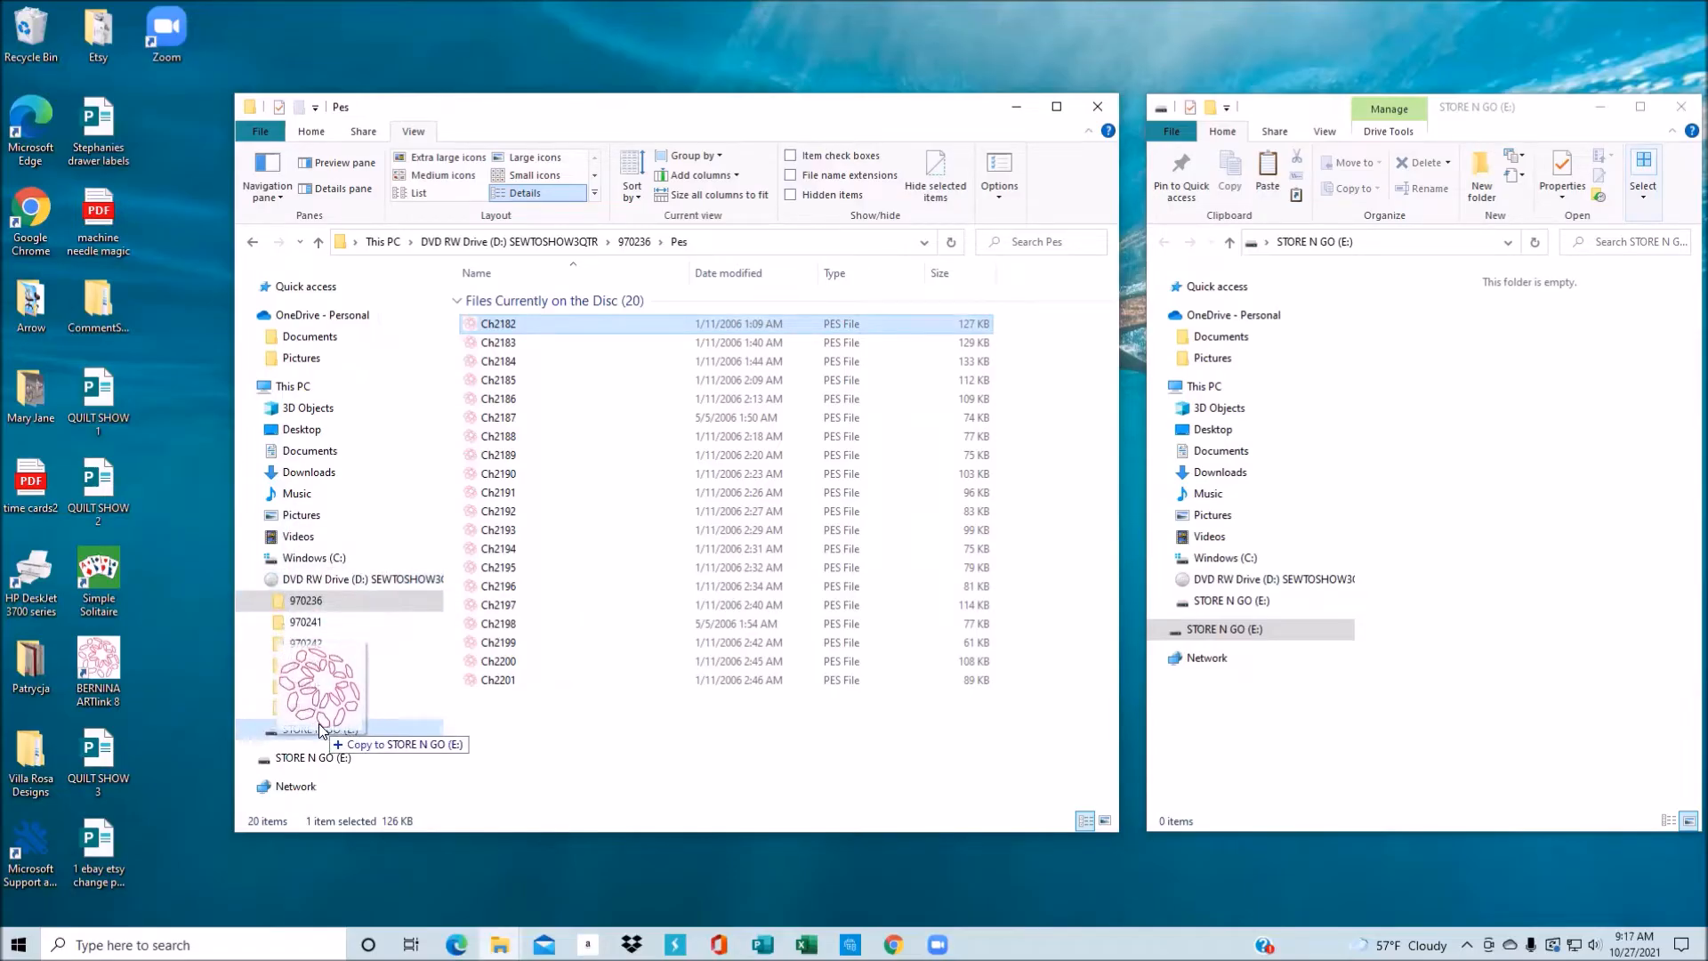
left_click_drag(321, 731, 326, 735)
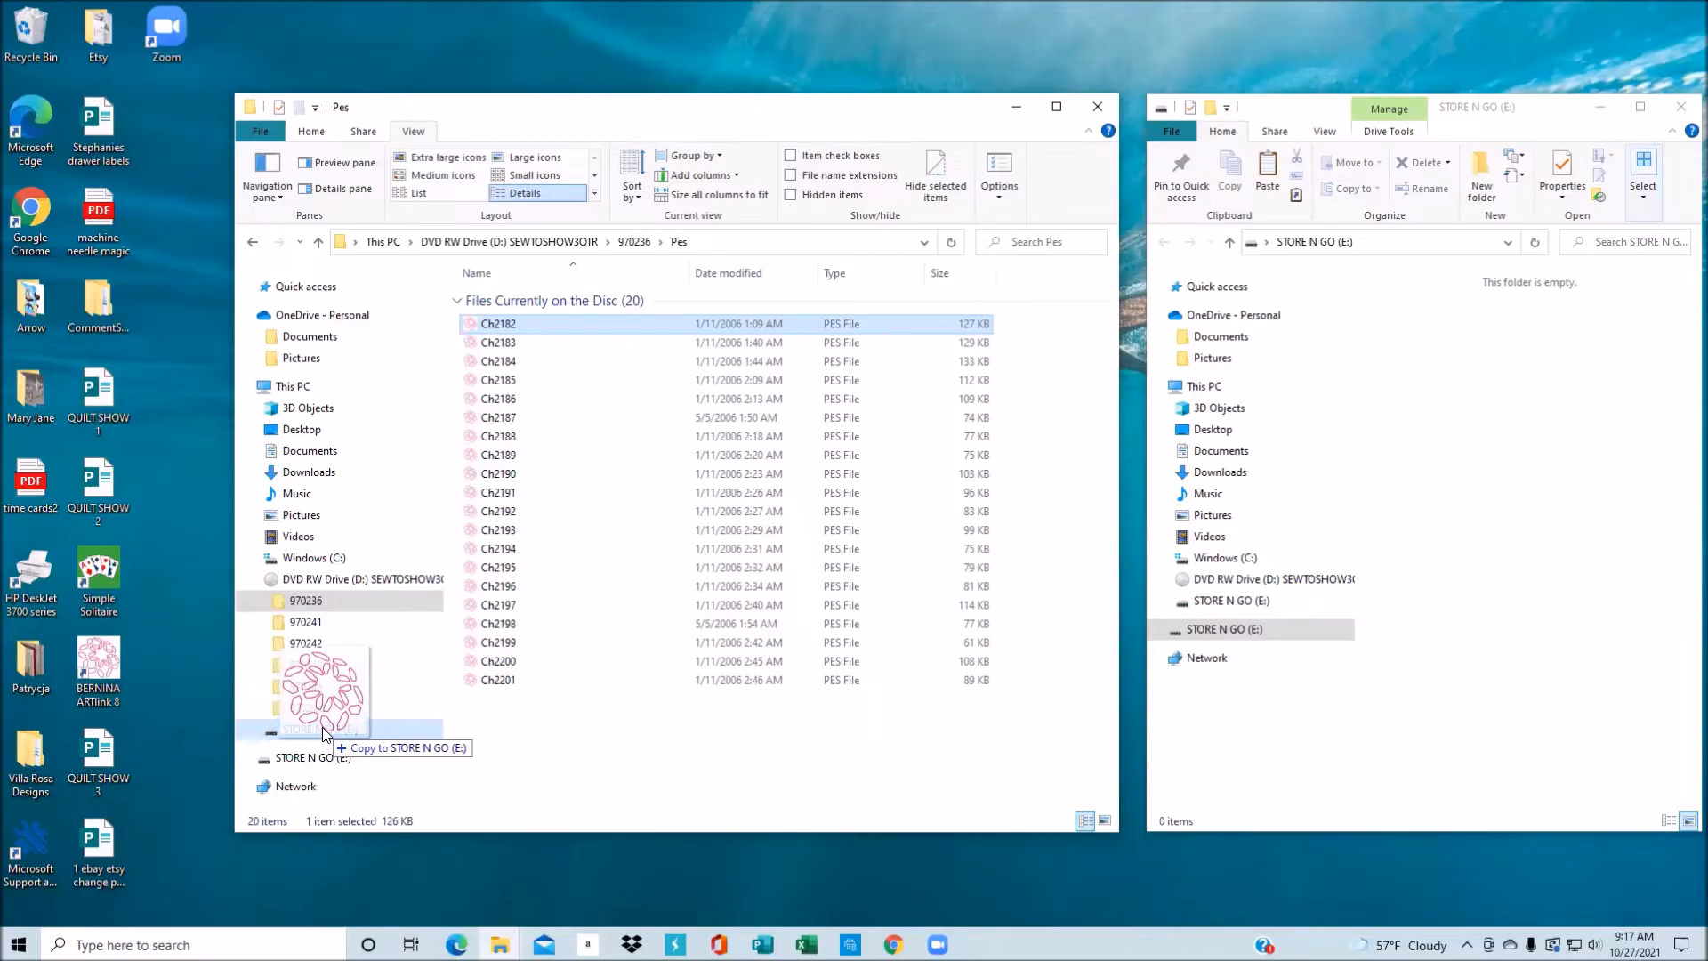
left_click_drag(325, 733, 325, 735)
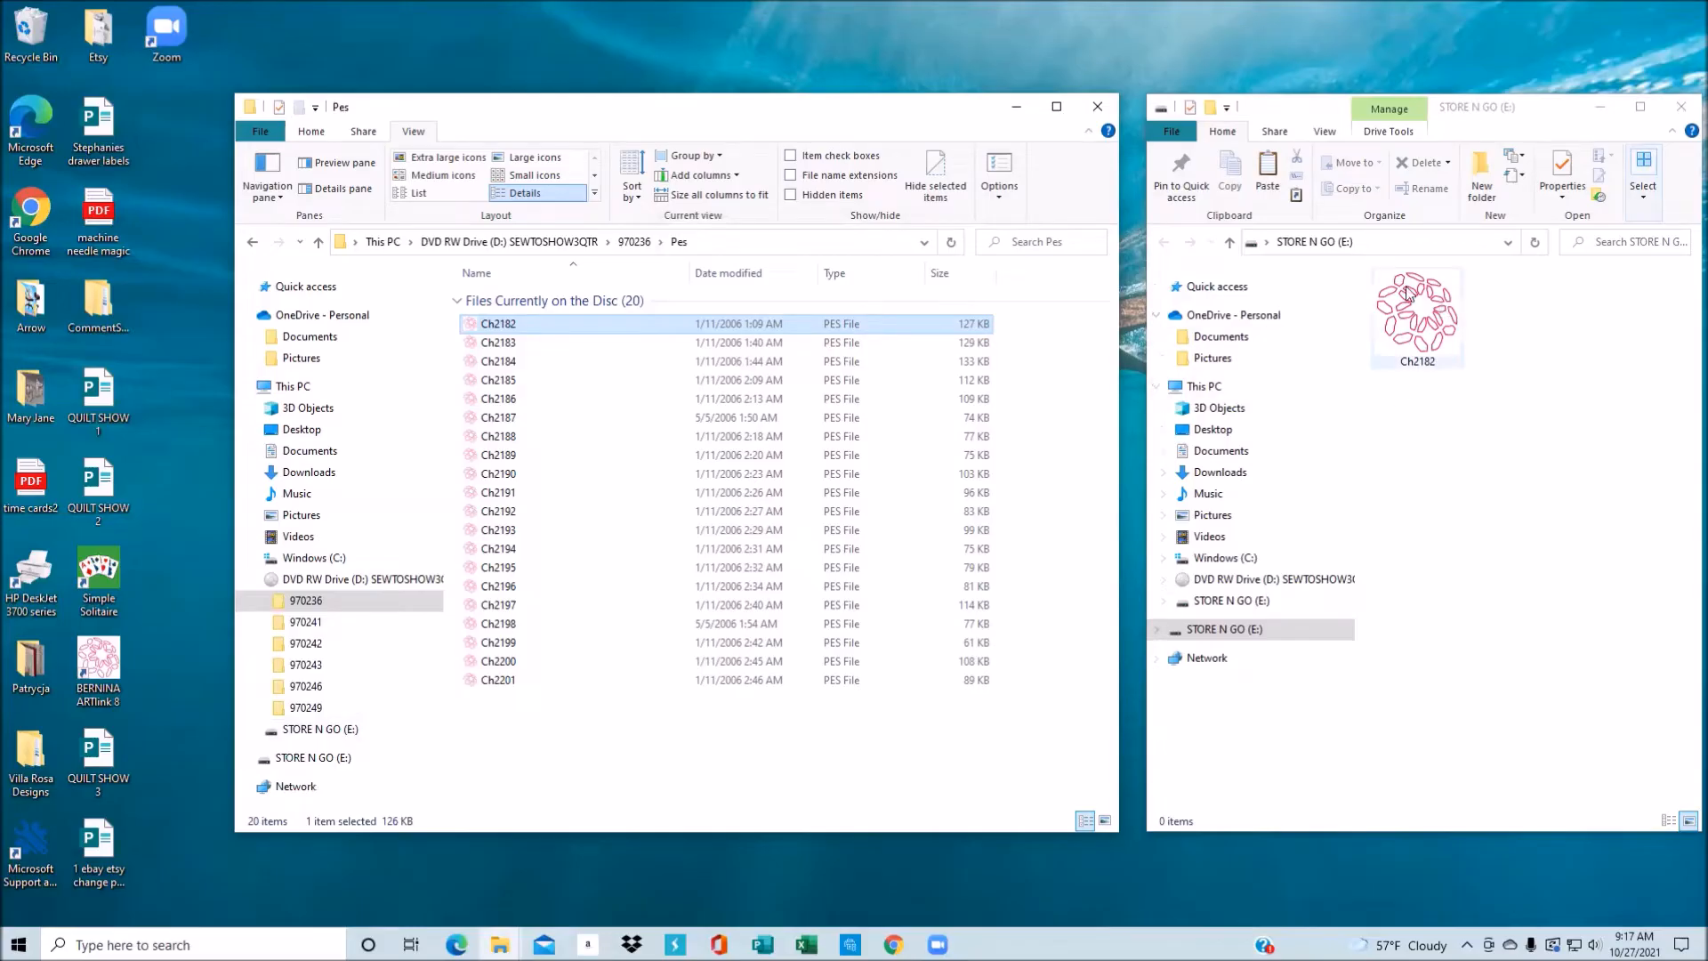
- Permanently delete the single Ch2182 copy from the STORE N GO (E:) drive
left_click(1409, 446)
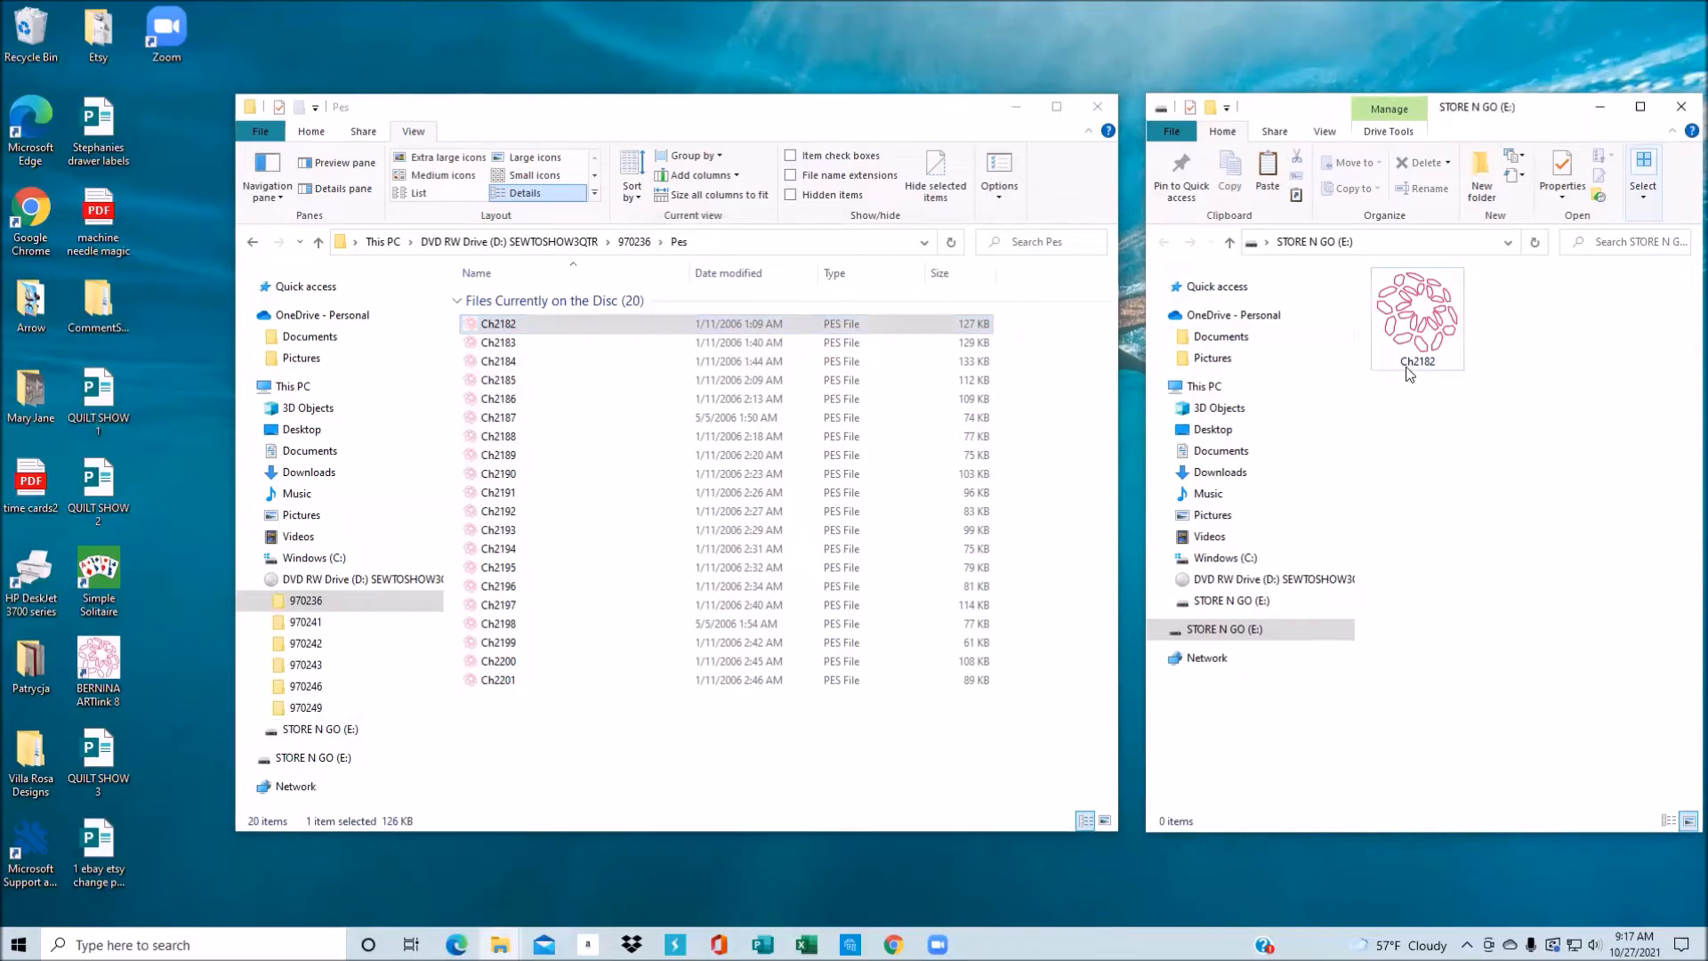
left_click(1419, 316)
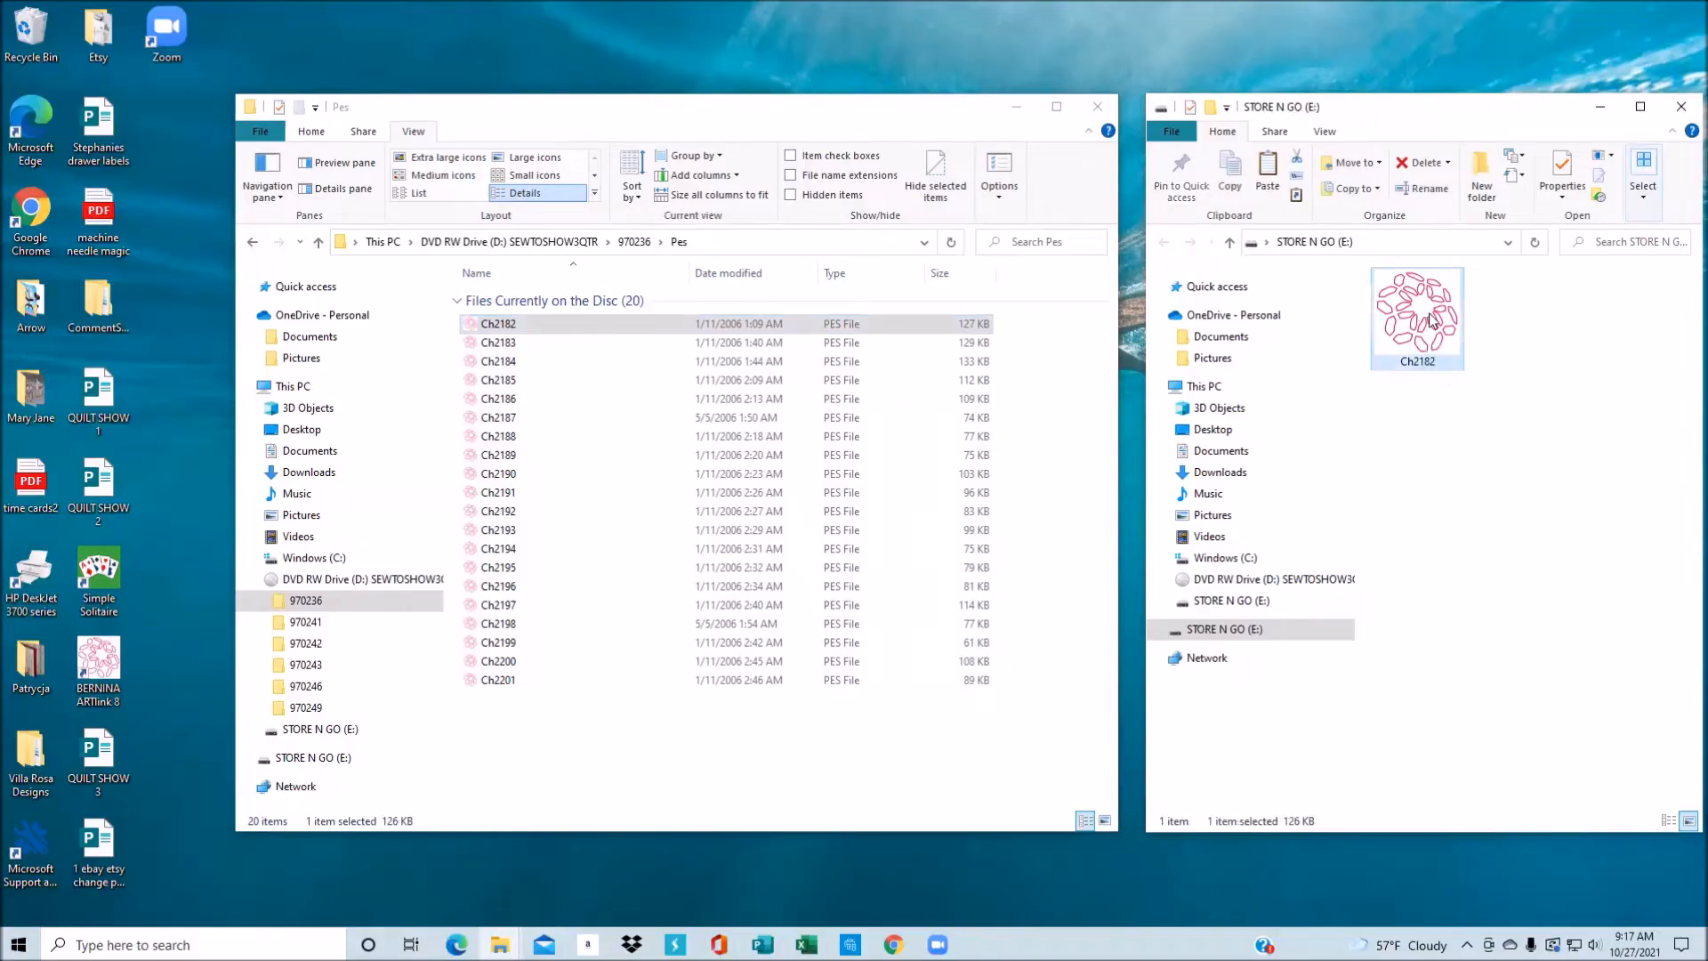
key("Delete")
key("Return")
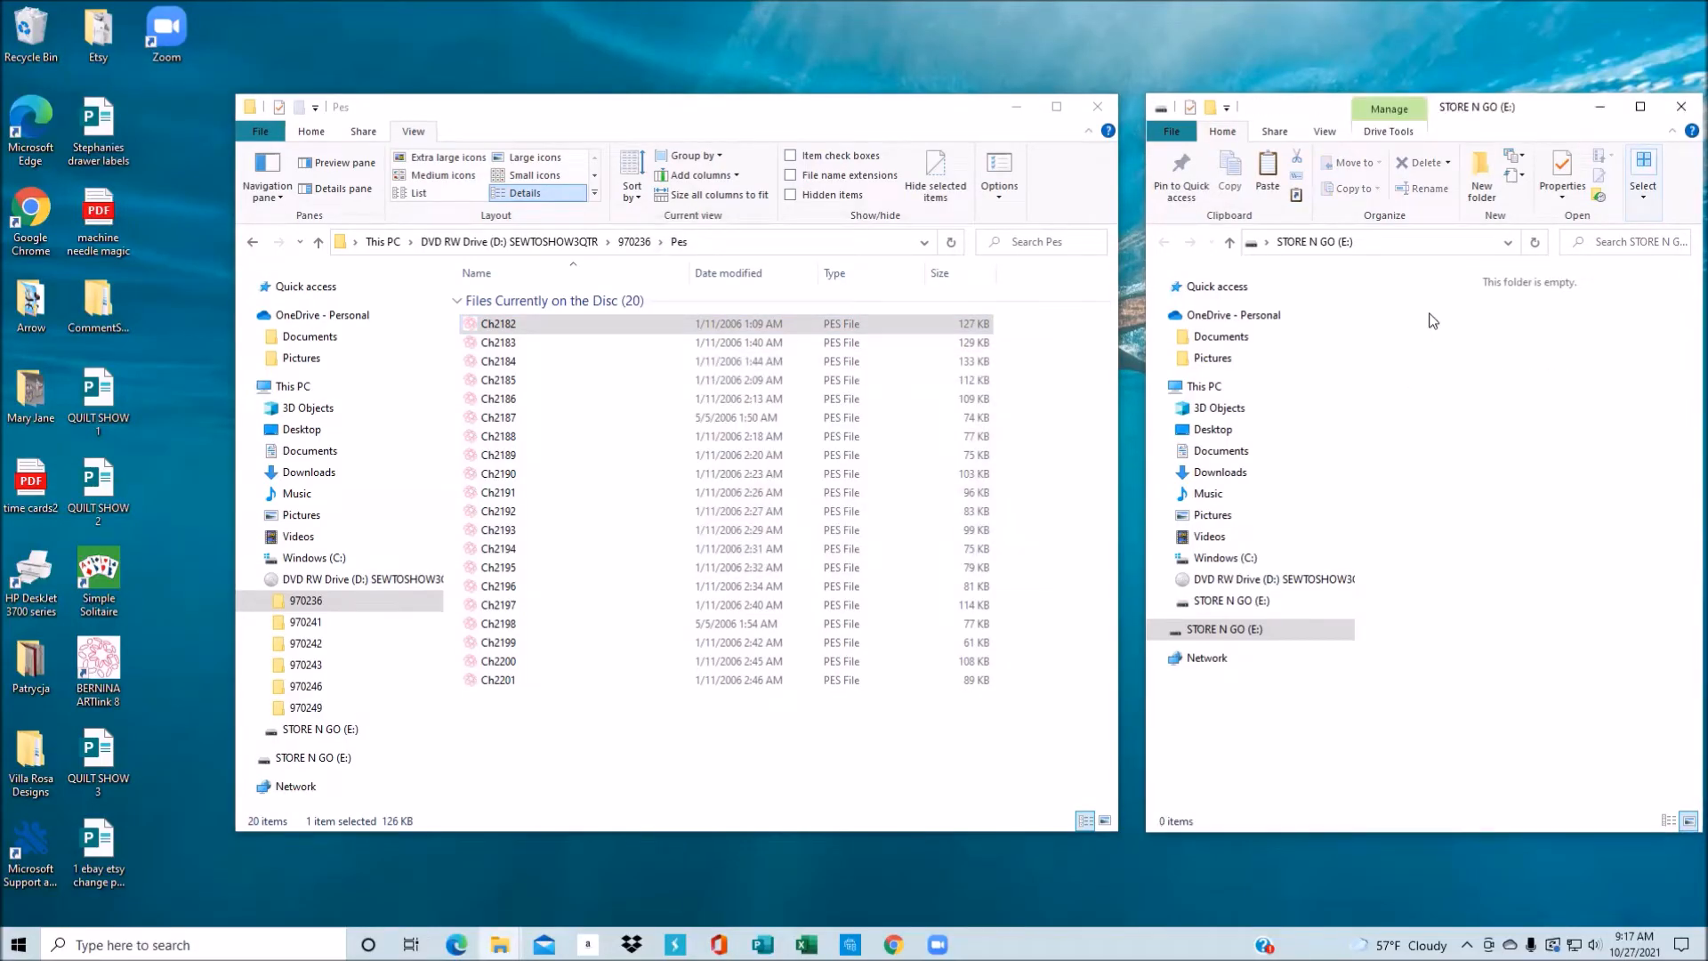
- Copy Ch2182 from the Pes folder to the STORE N GO (E:) drive using the Send to command
left_click(689, 783)
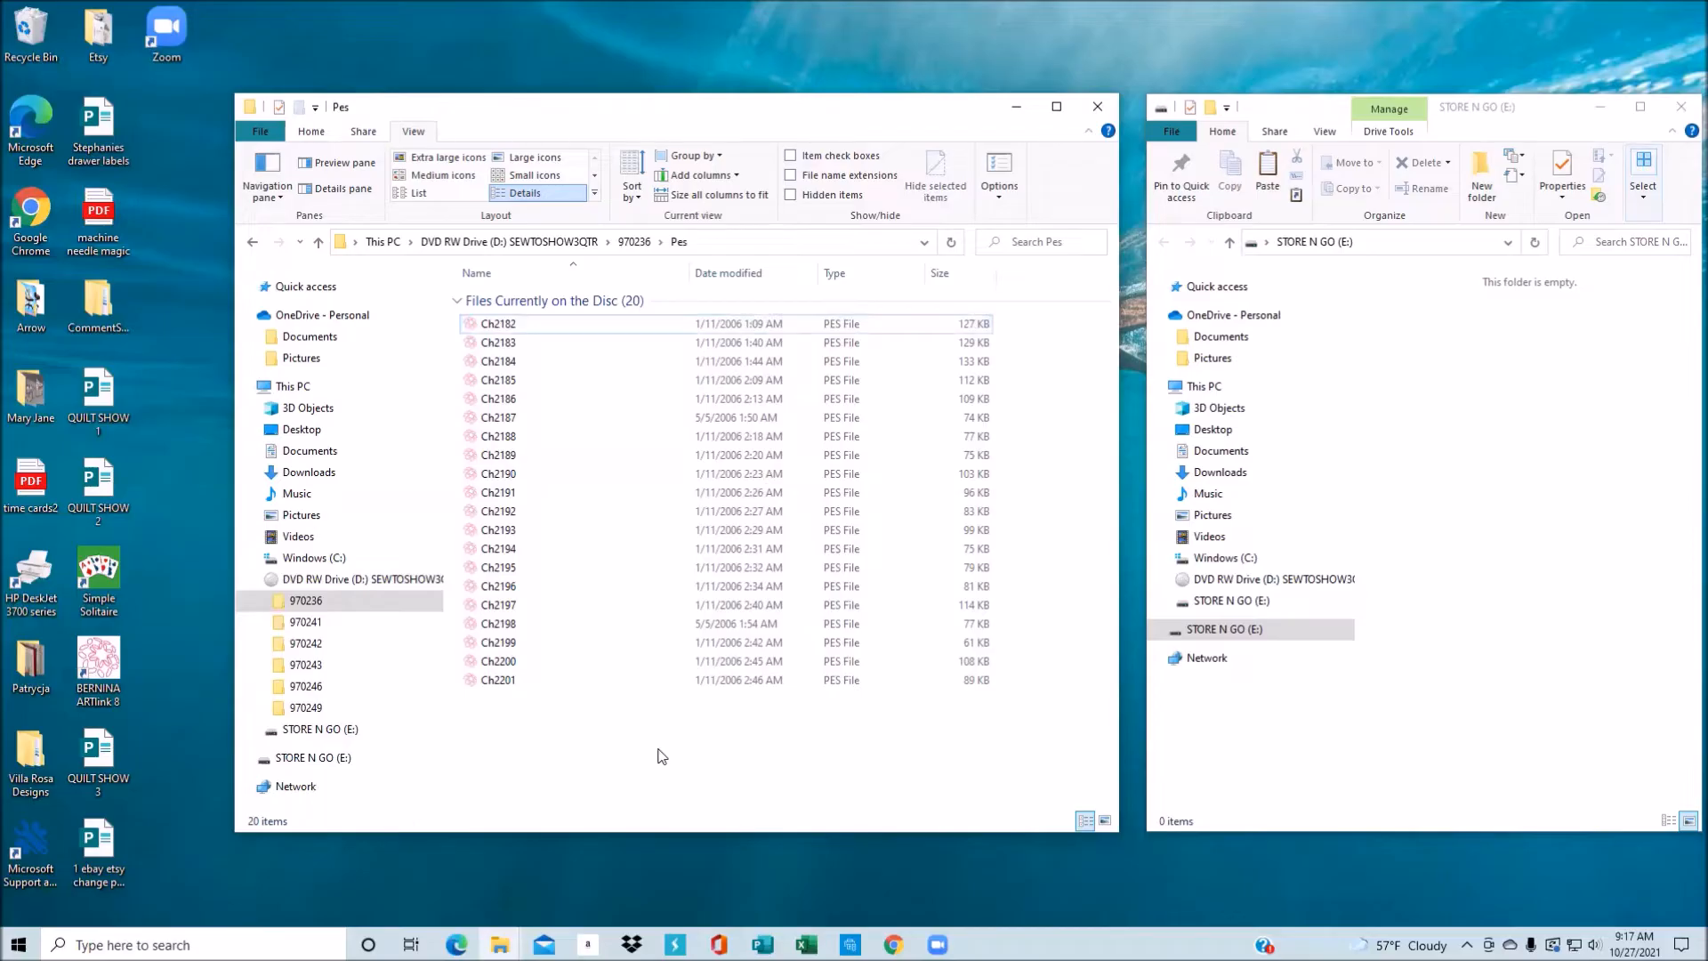
right_click(499, 330)
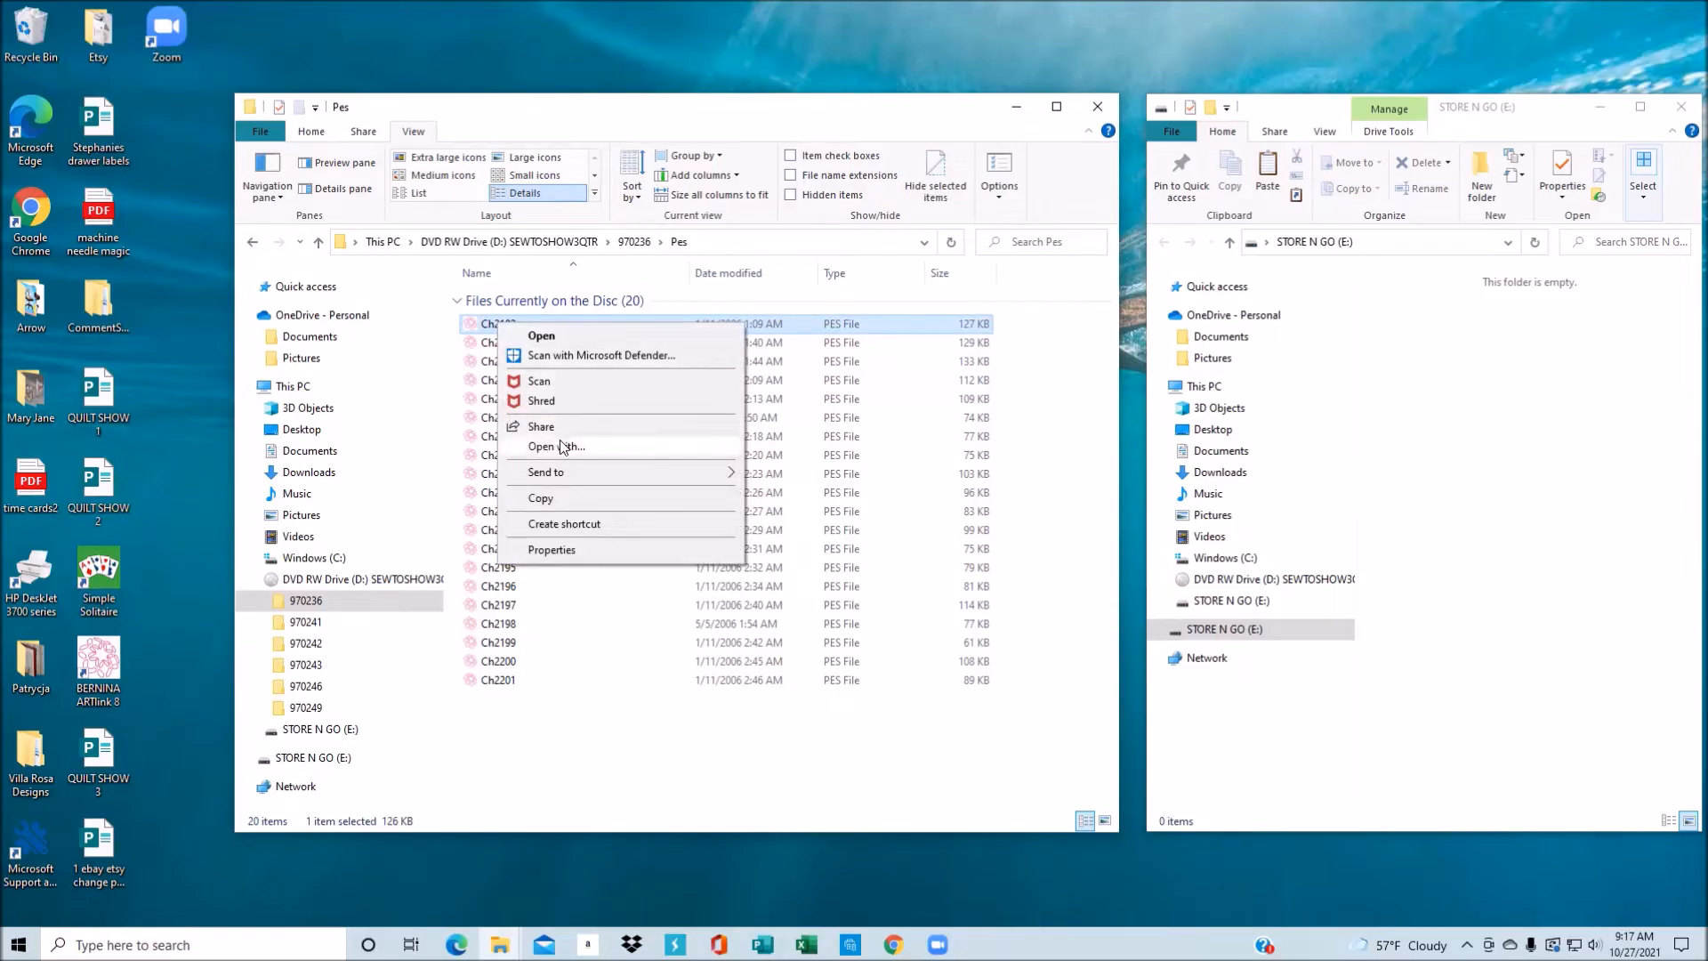
mouse_move(560, 473)
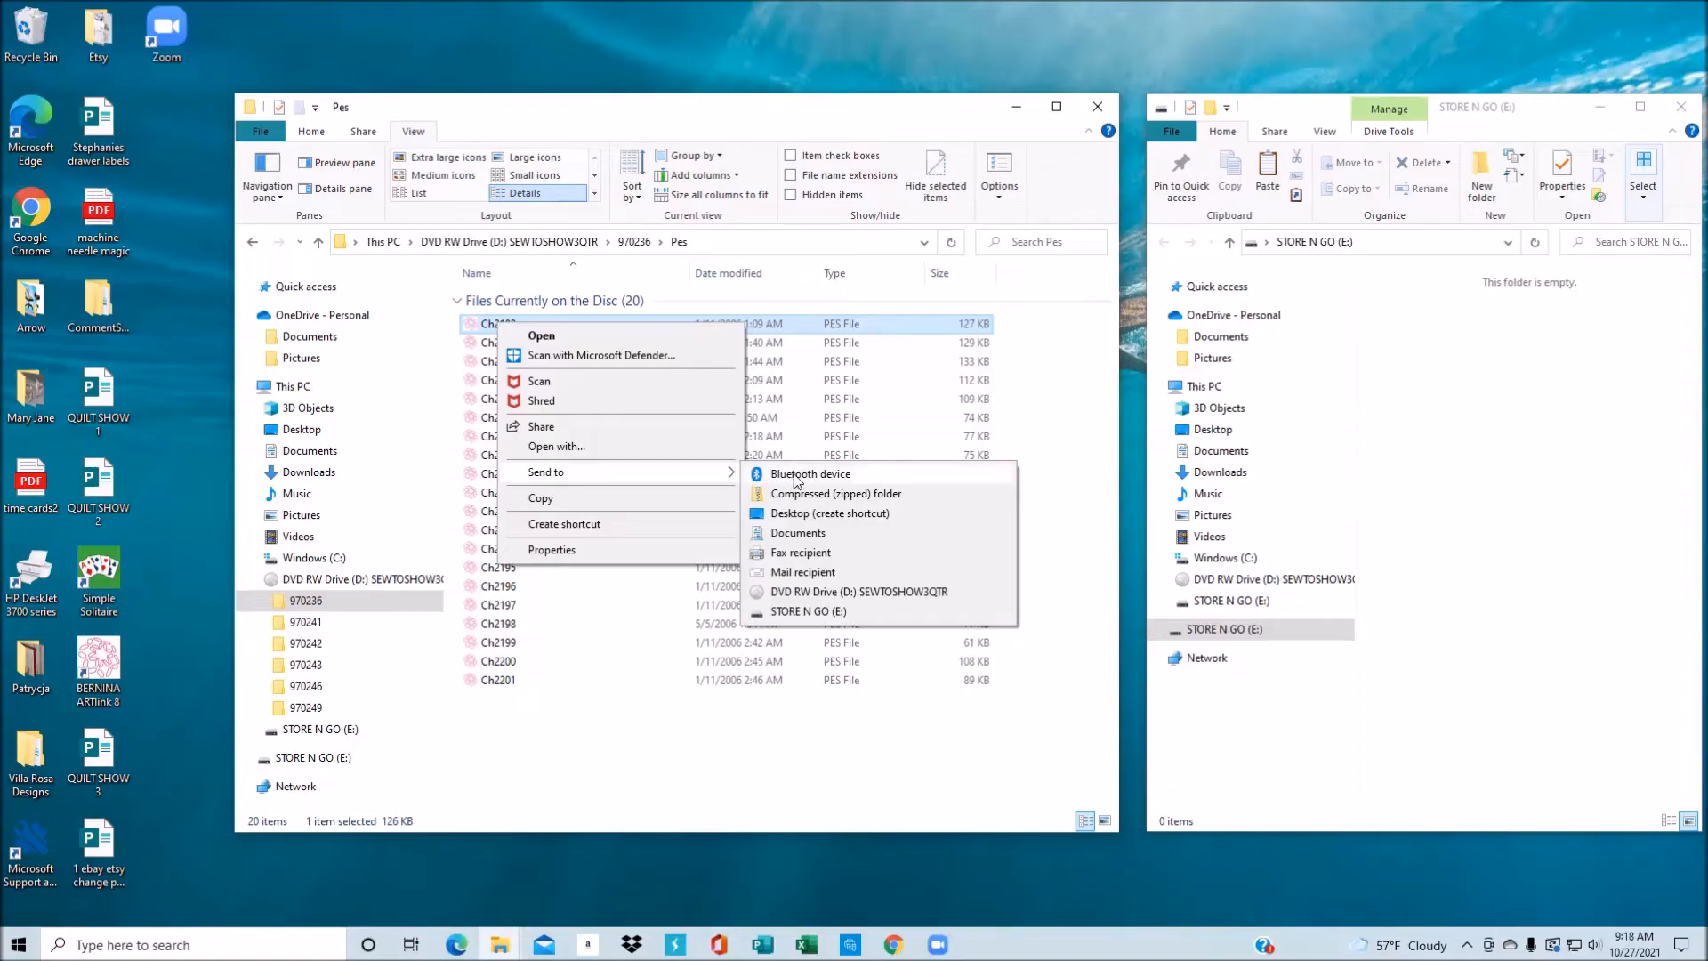
left_click(801, 608)
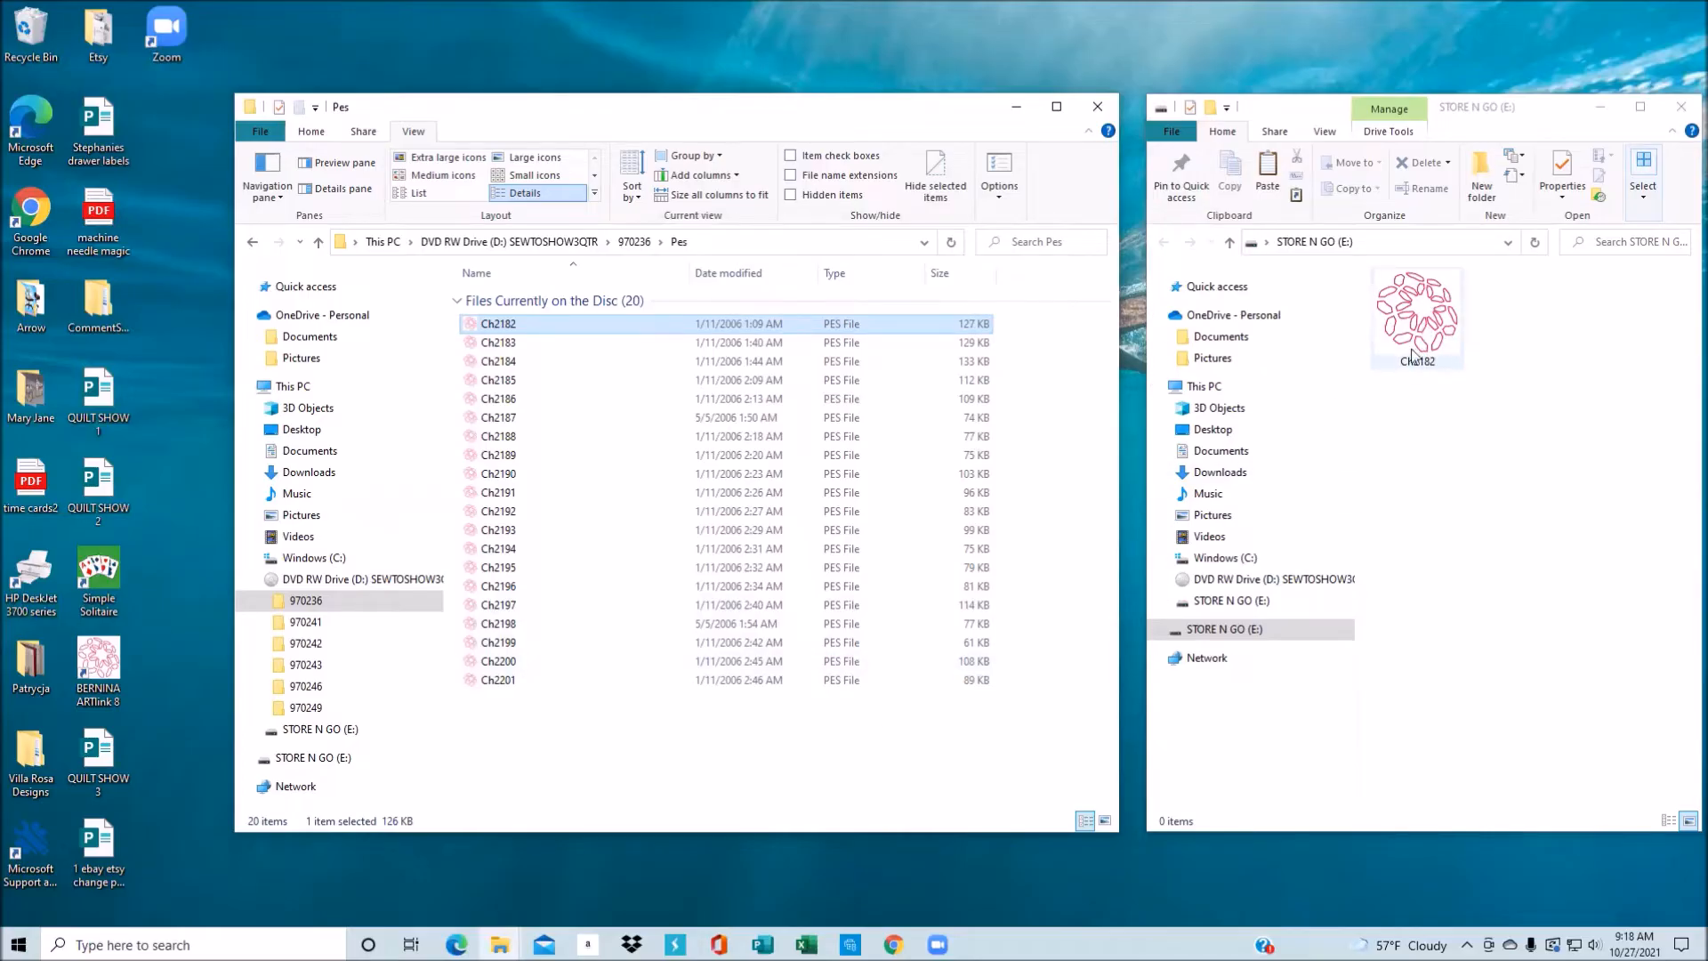
left_click(1403, 445)
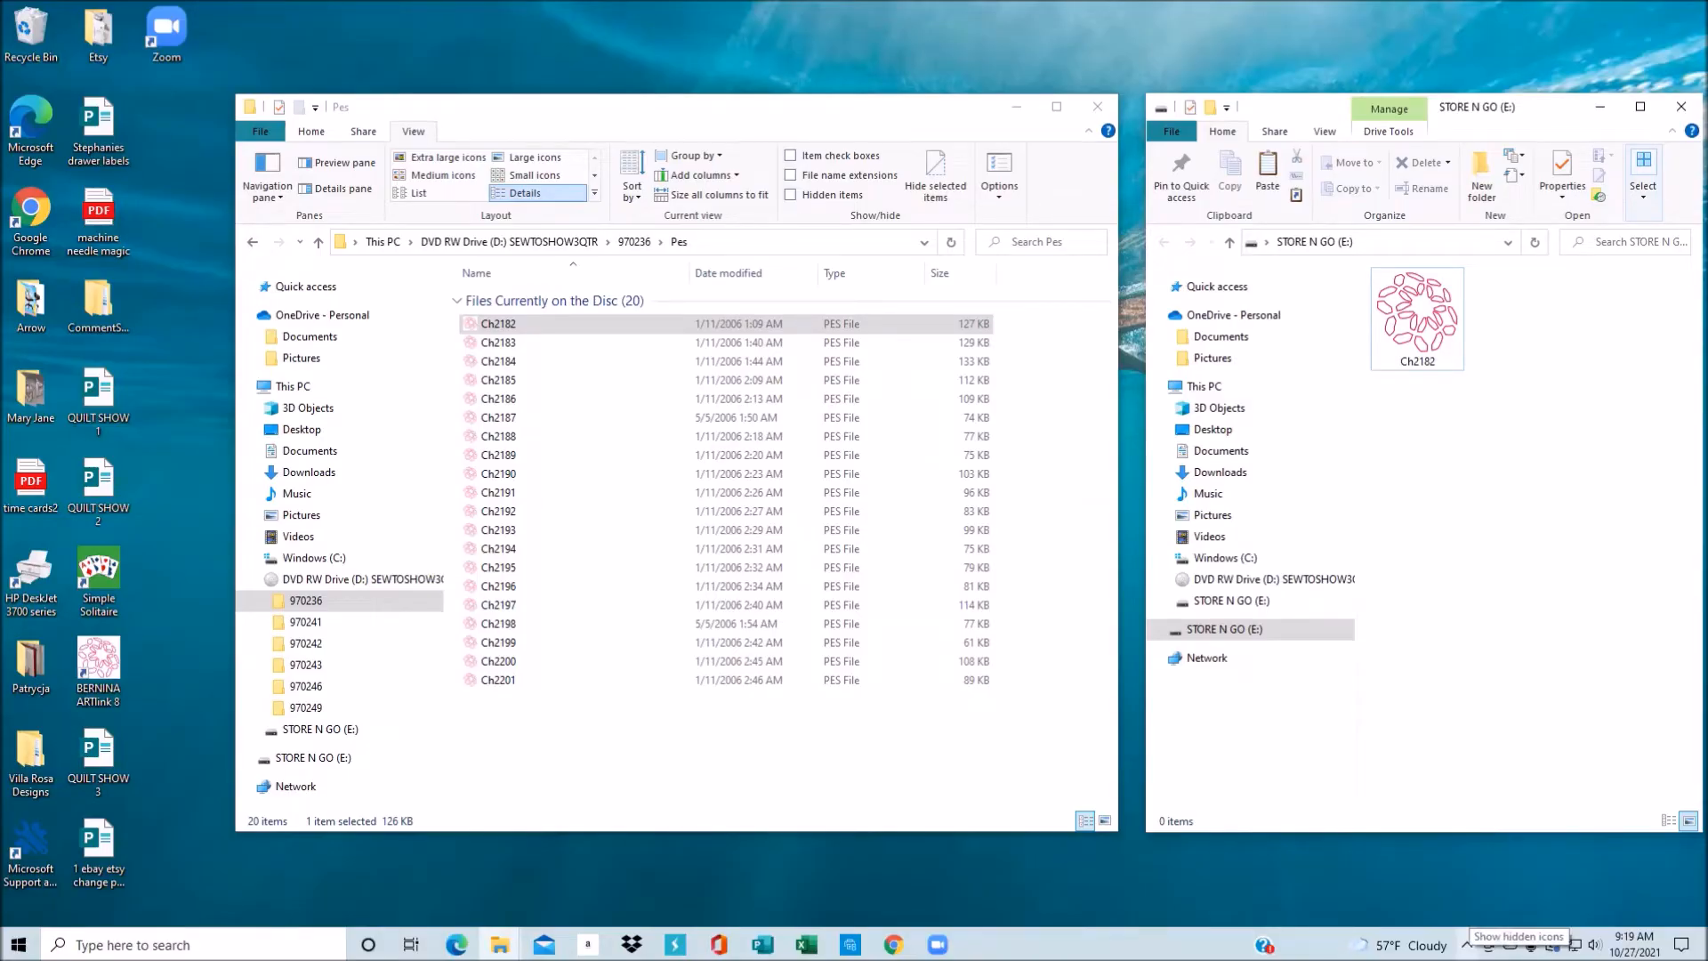
- Safely eject the STORE N GO USB stick and close the remaining Pes folder window
left_click(1467, 945)
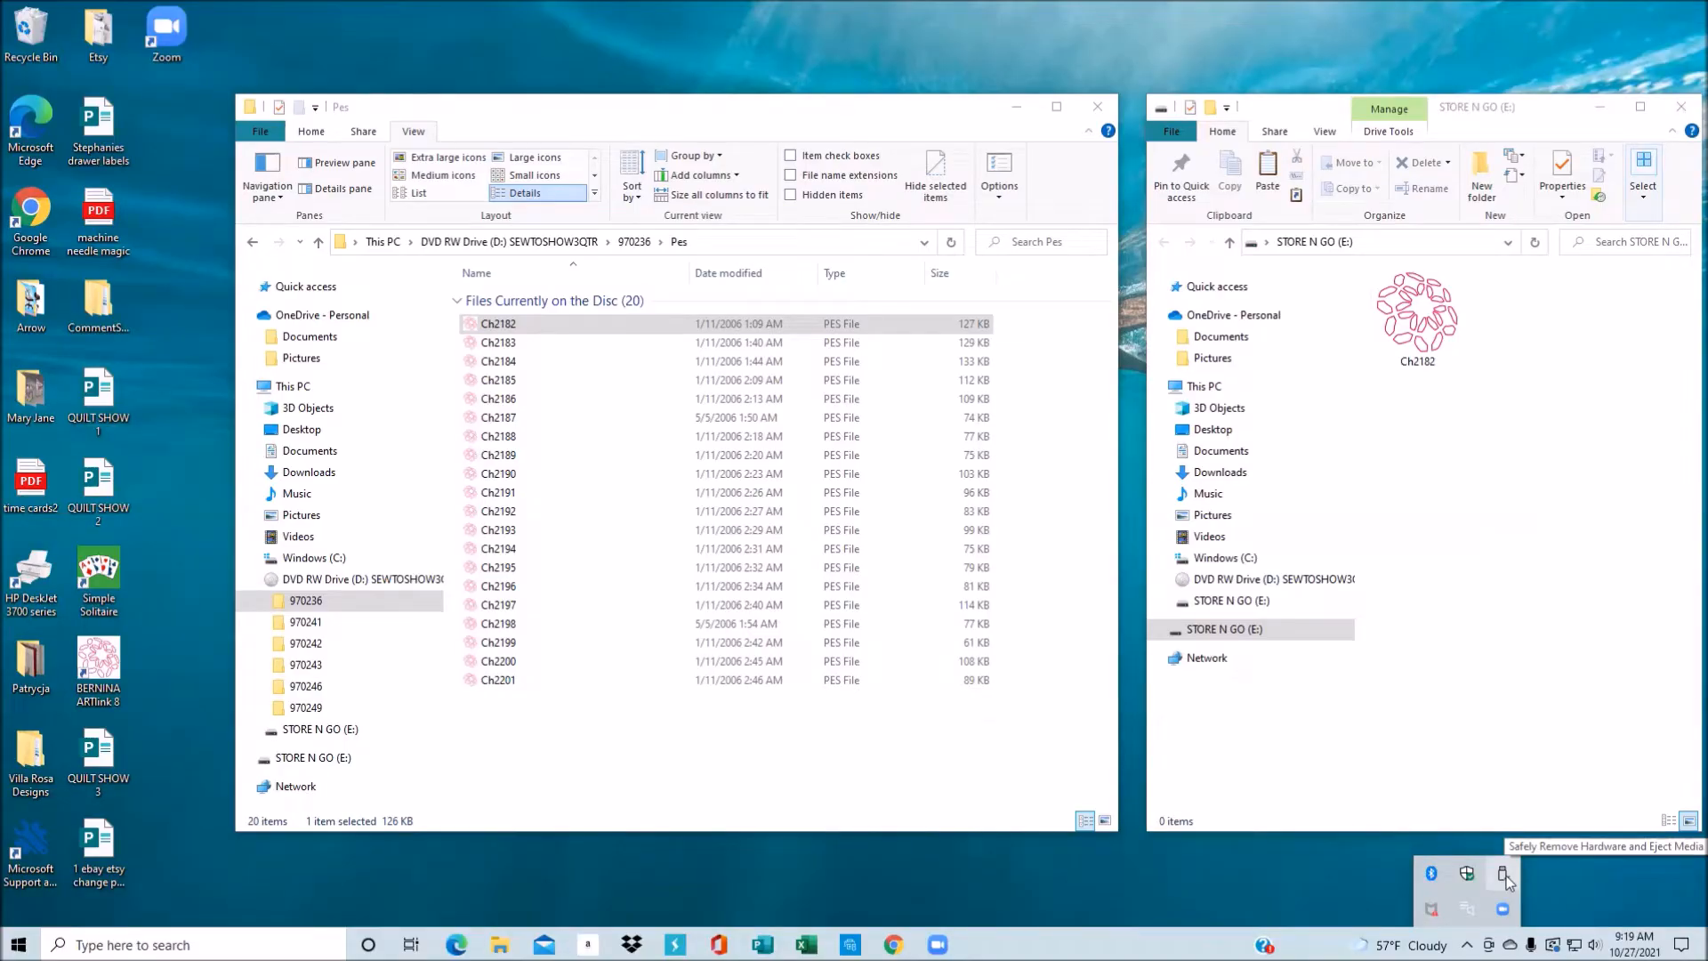
left_click(1506, 875)
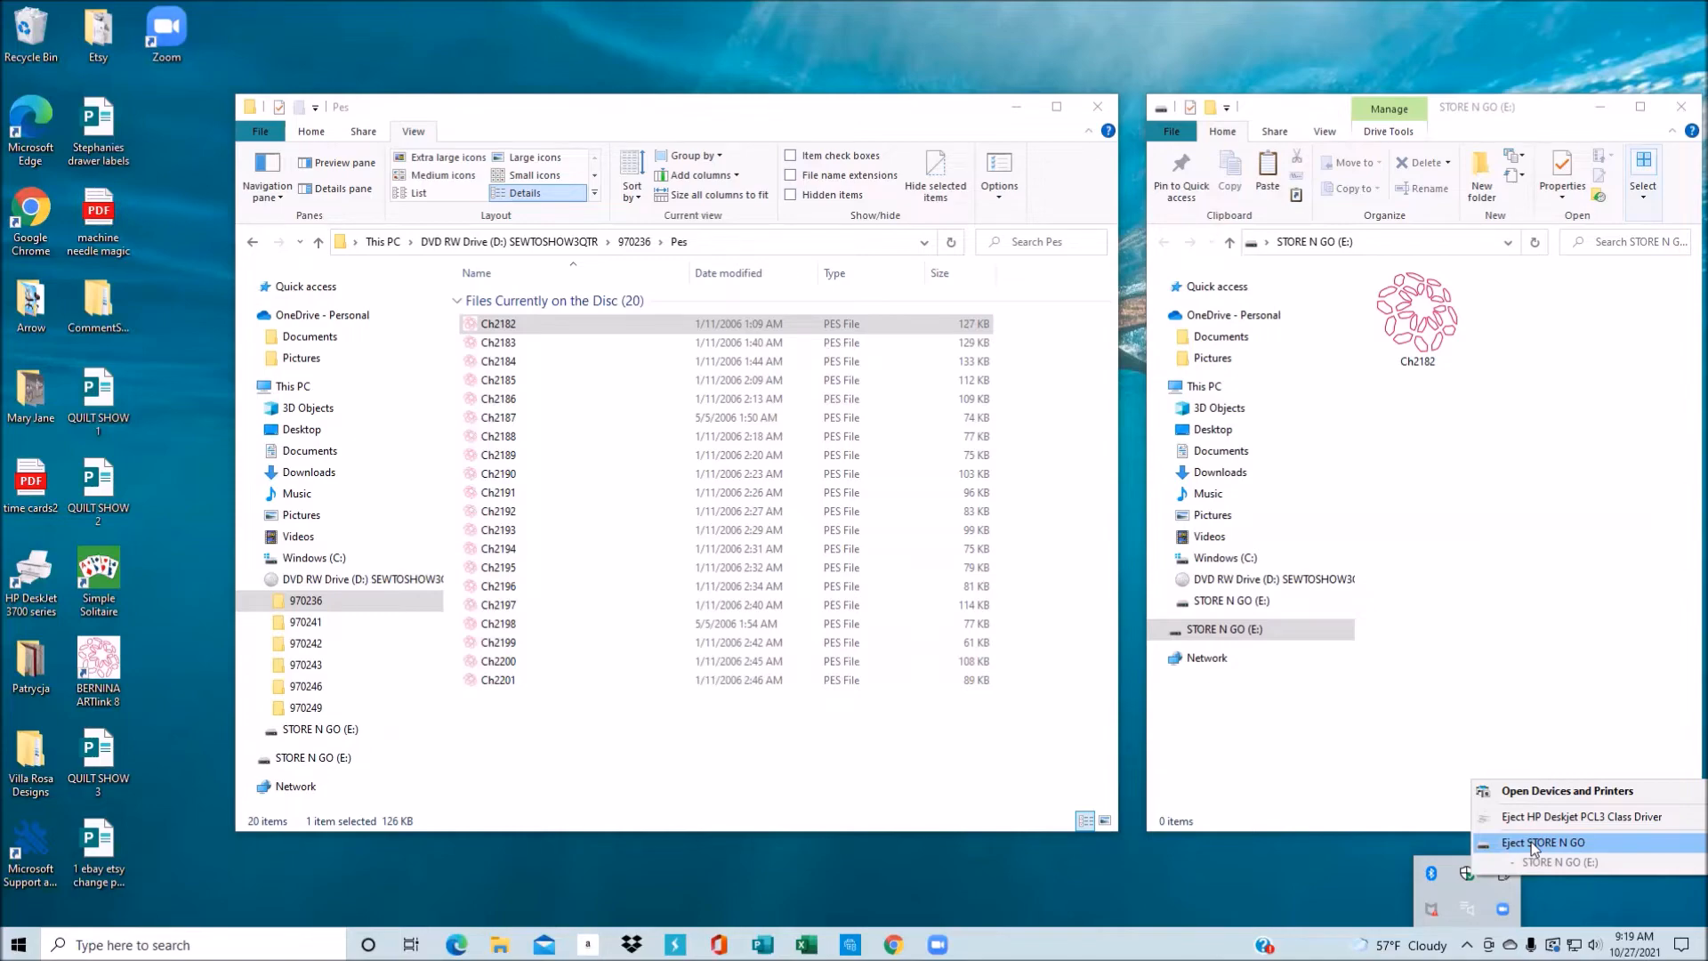
left_click(1531, 842)
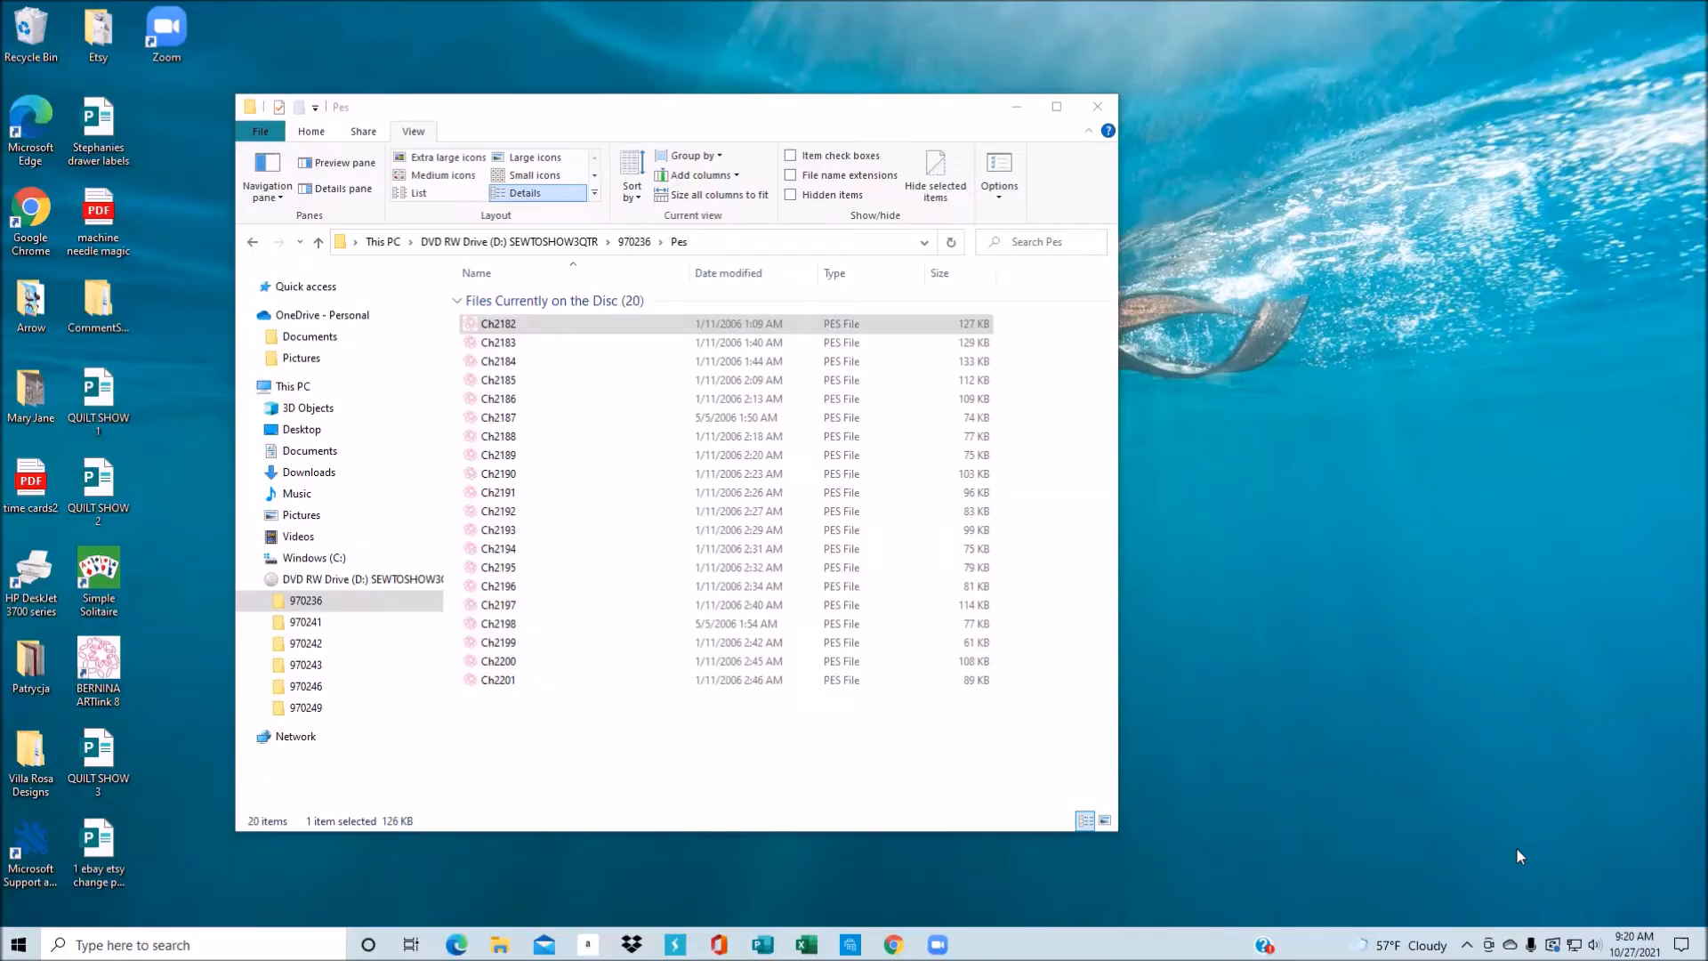
left_click(1106, 107)
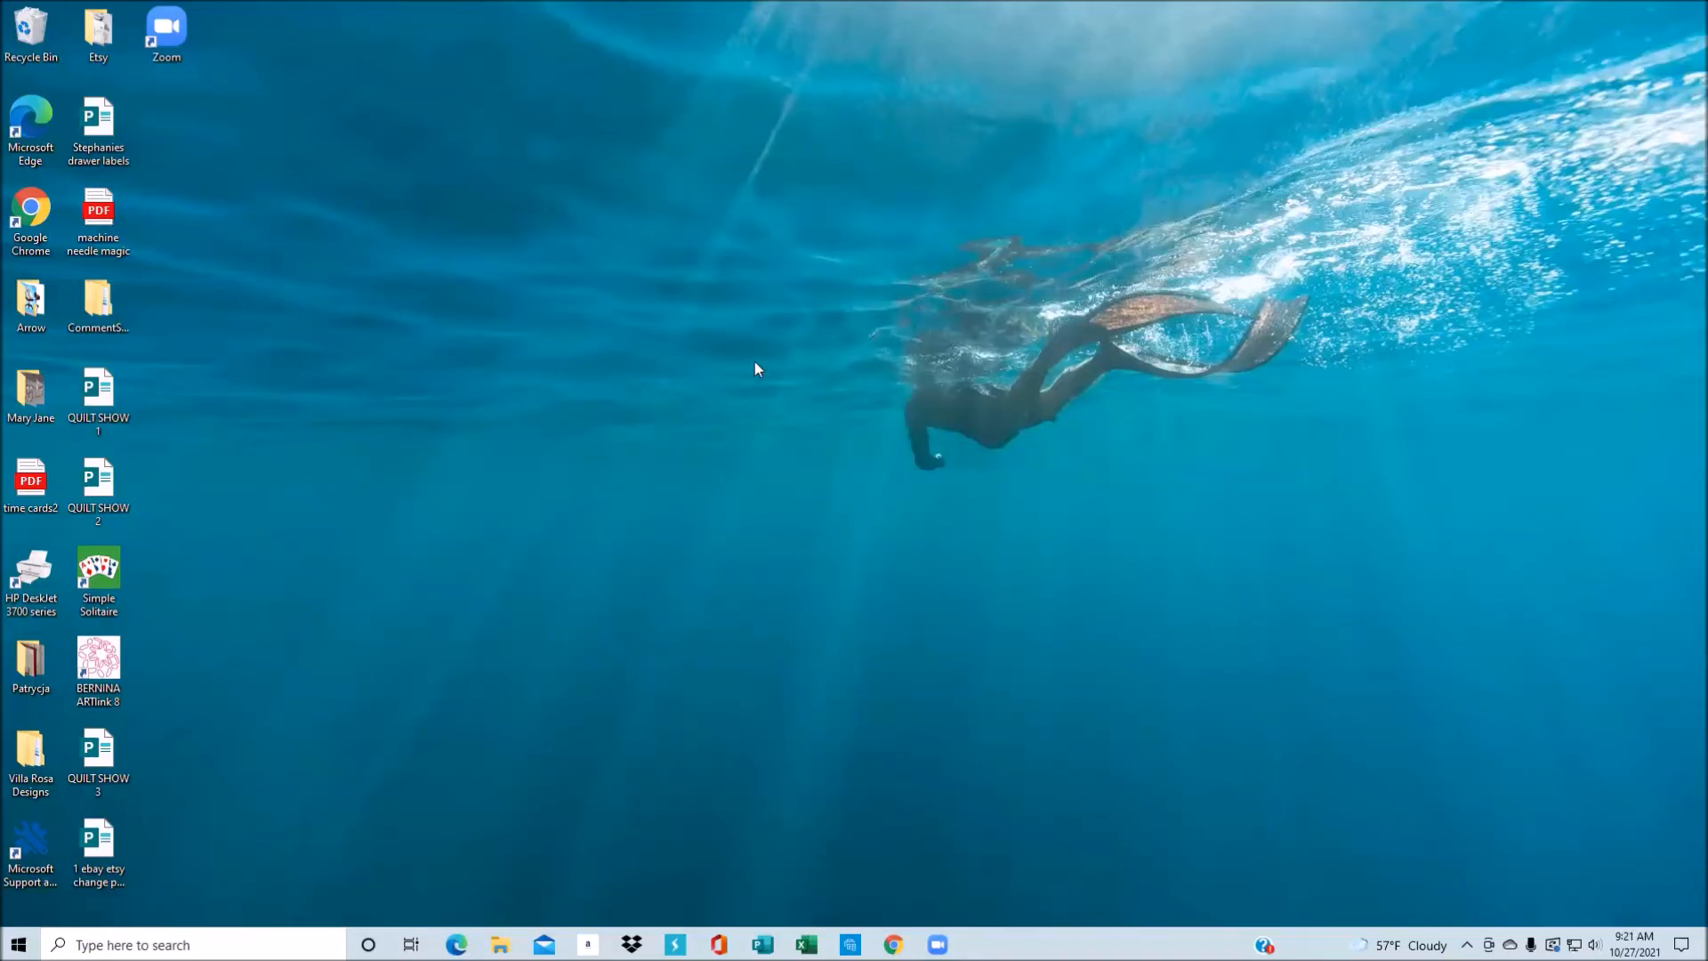
- Create a new folder on the desktop named My Embroidery Designs
right_click(698, 411)
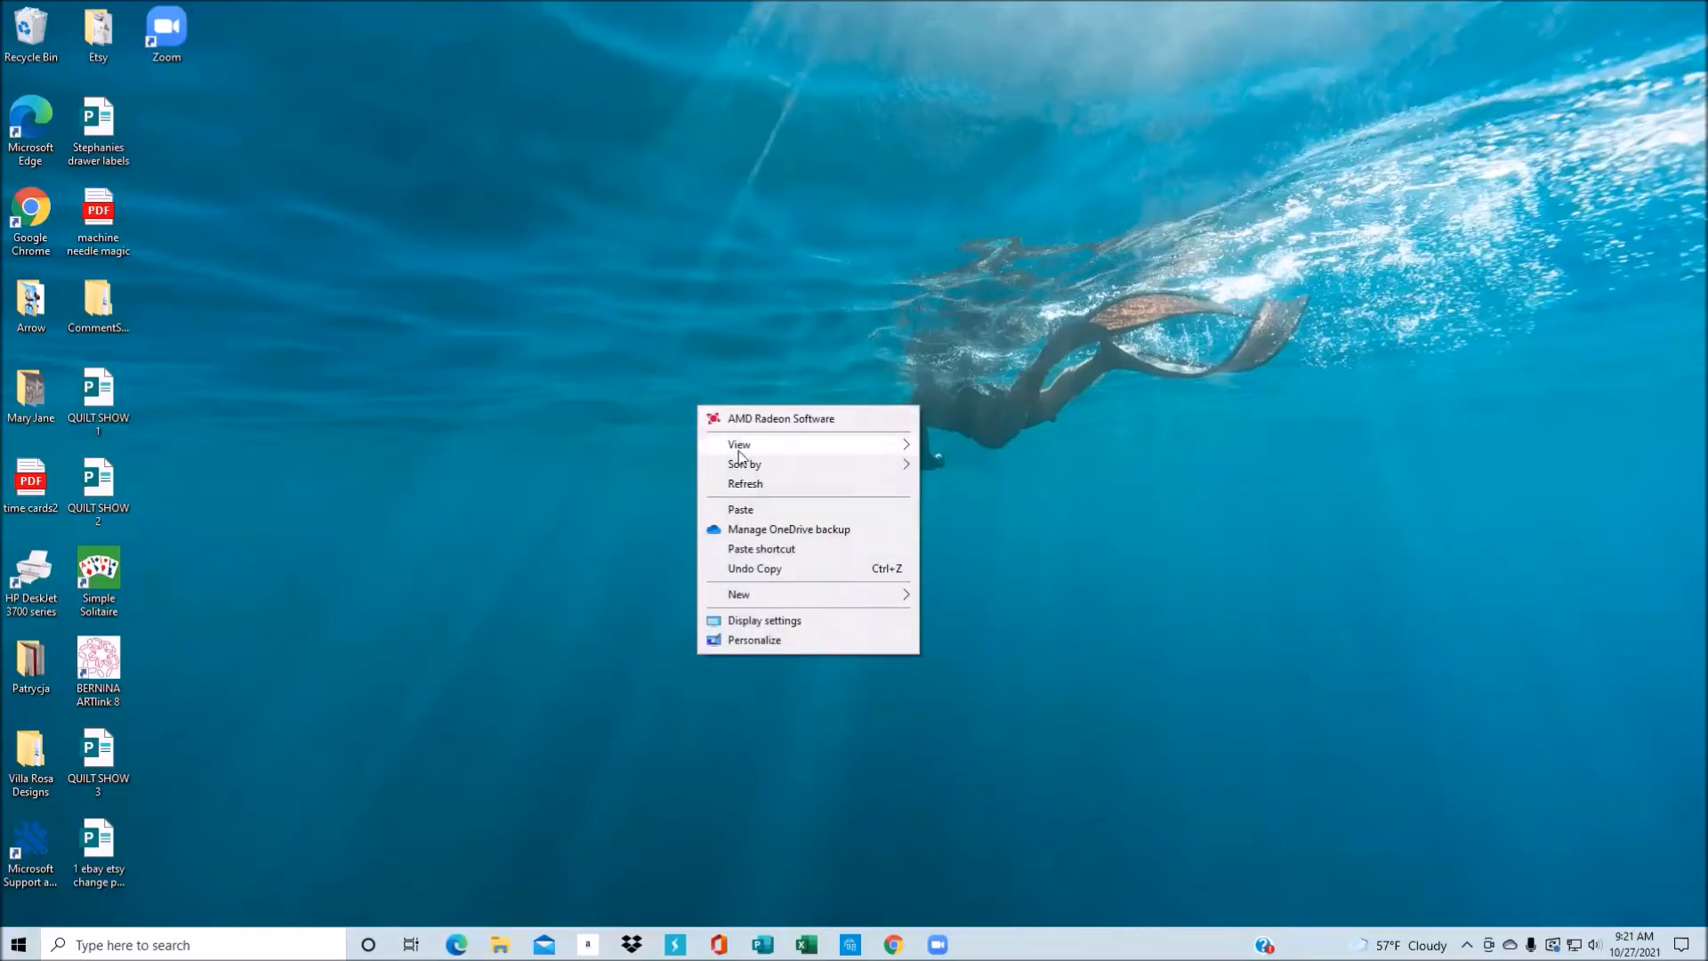
mouse_move(754, 596)
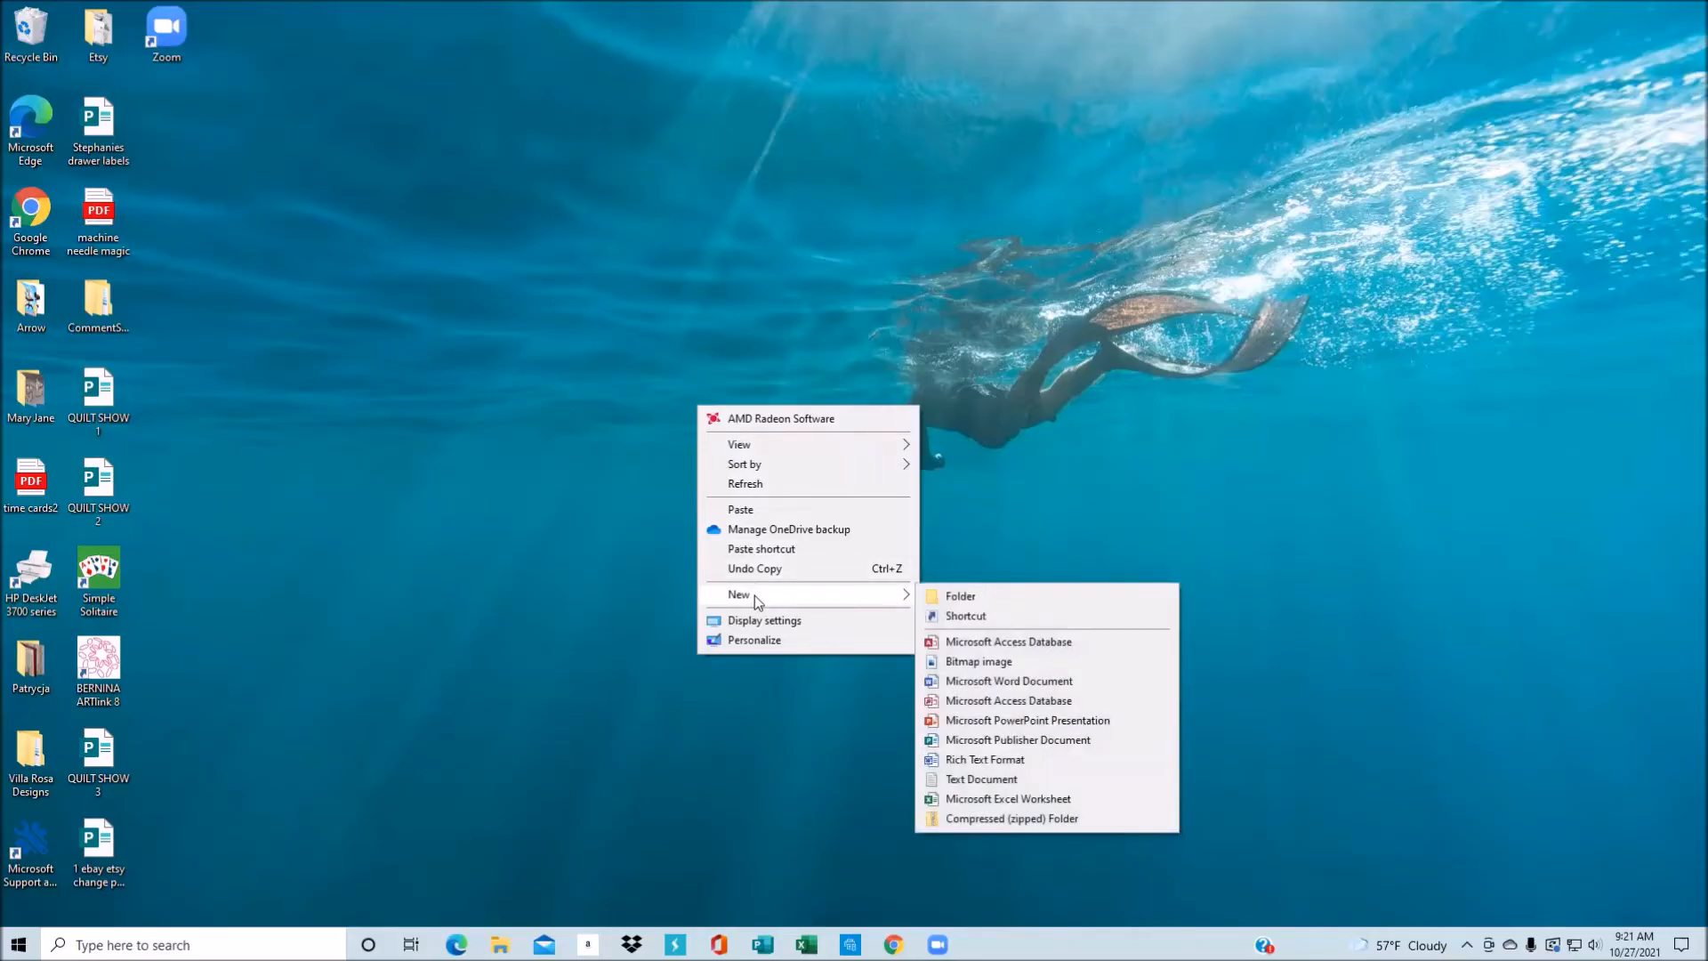
left_click(961, 597)
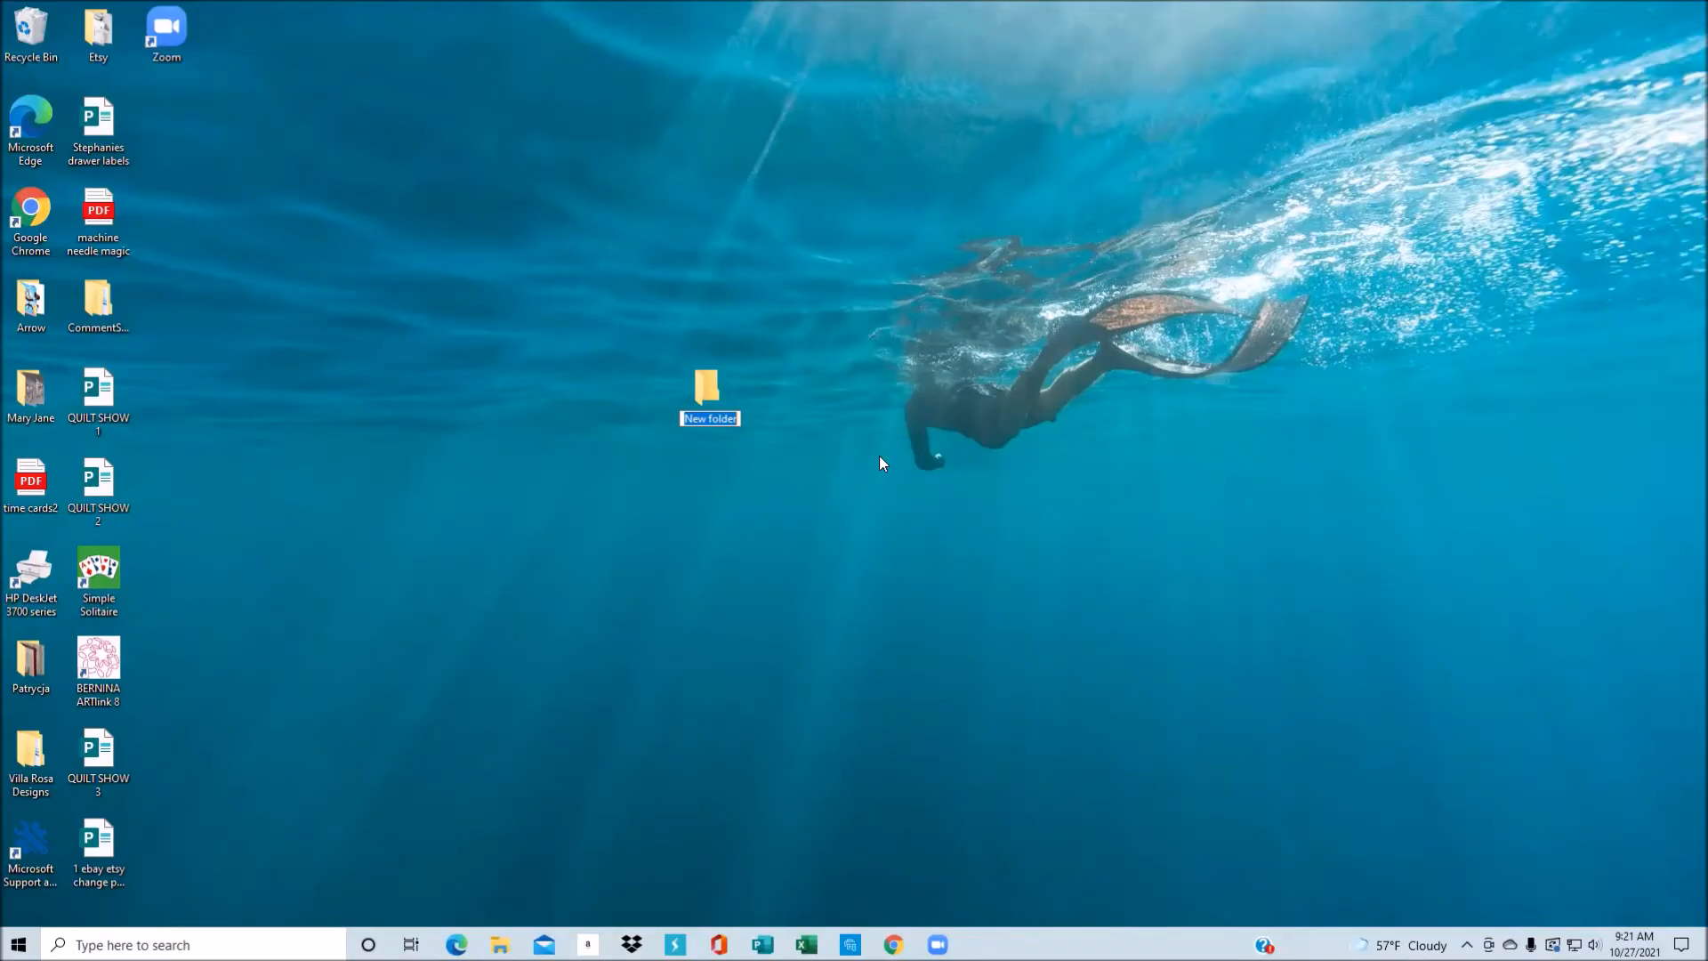
key("BackSpace")
type("My Embroidery Designs")
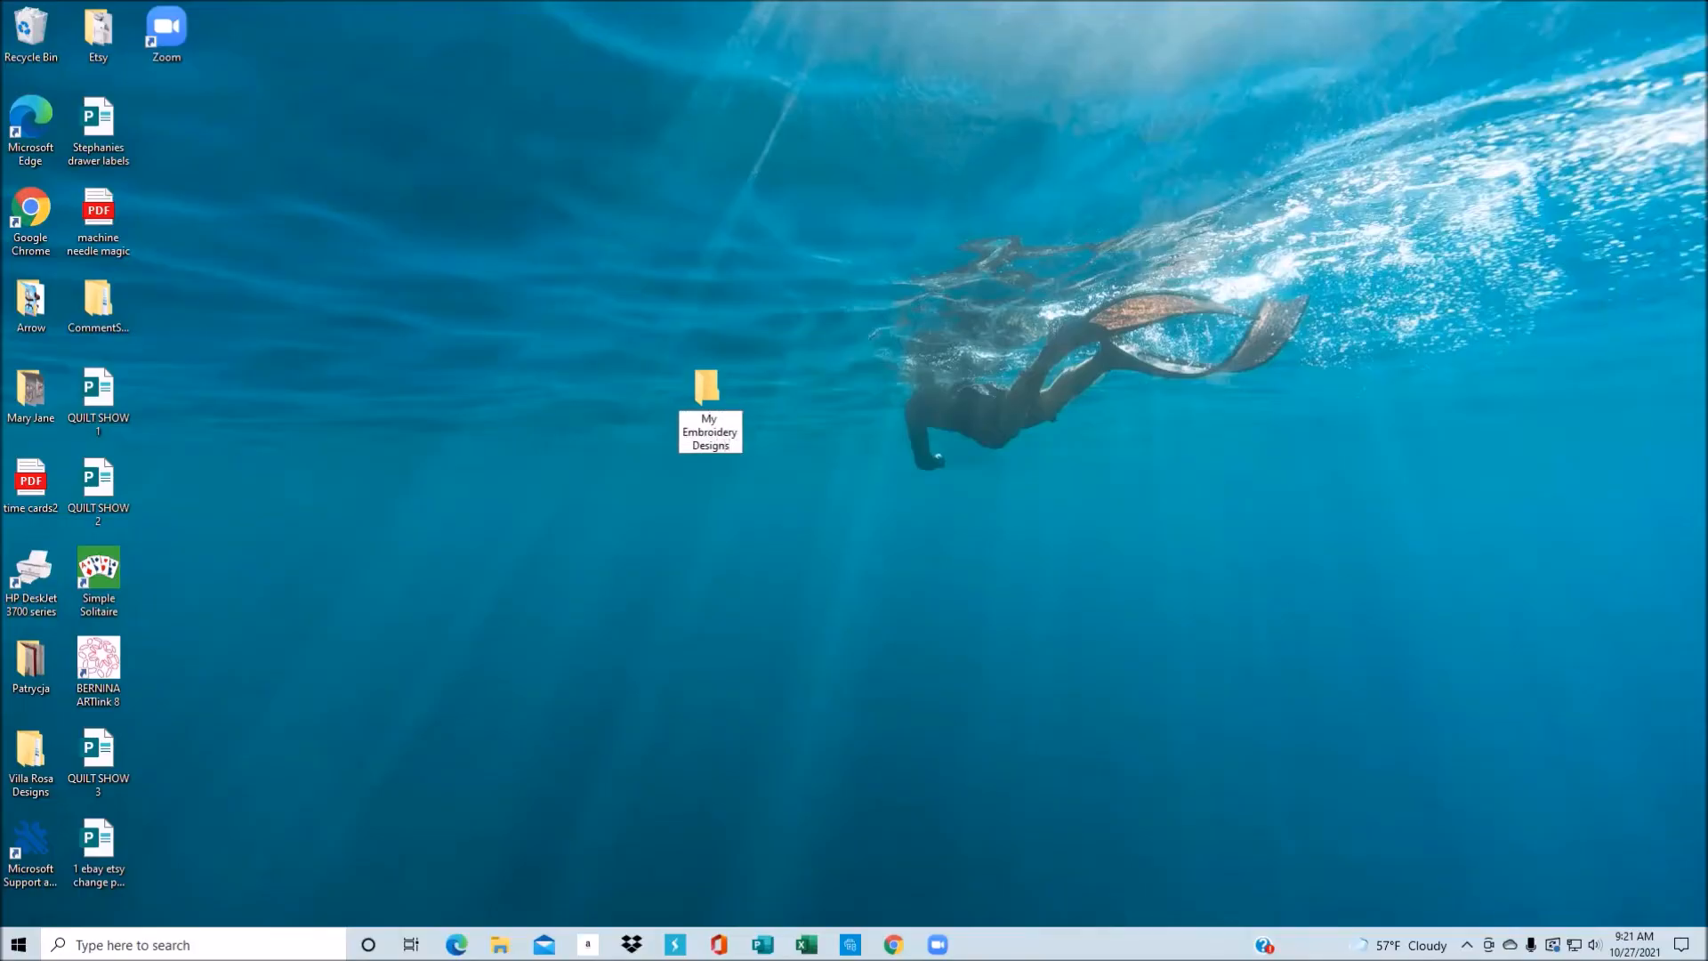
key("Return")
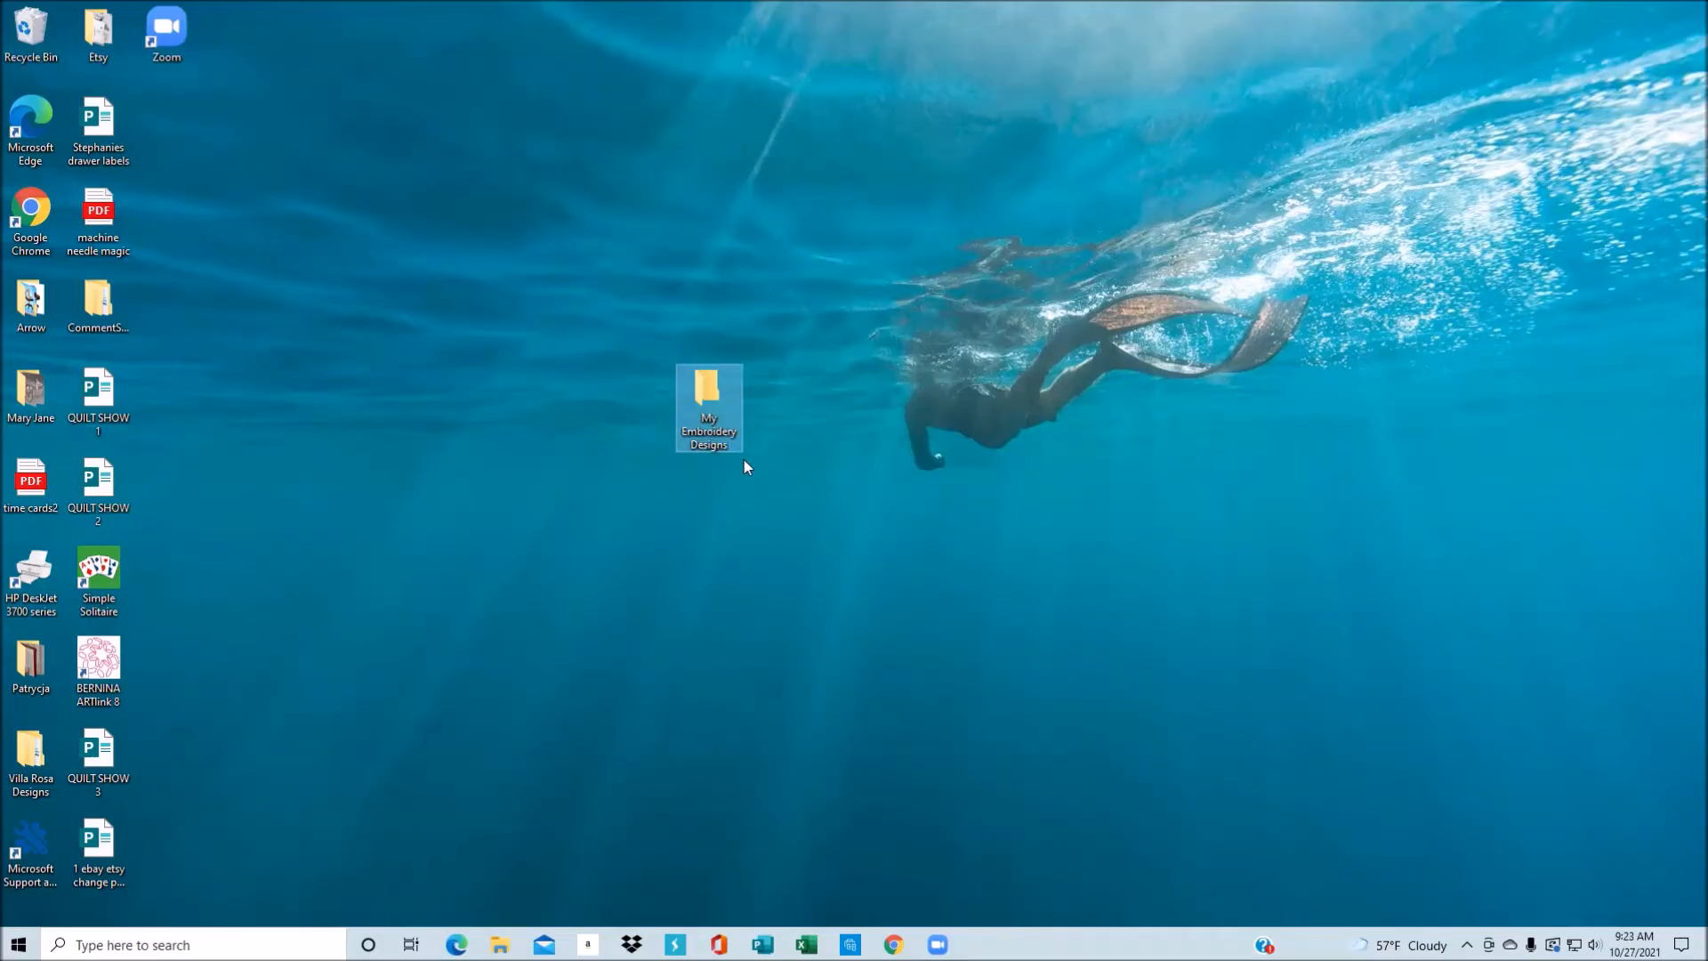
left_click(768, 440)
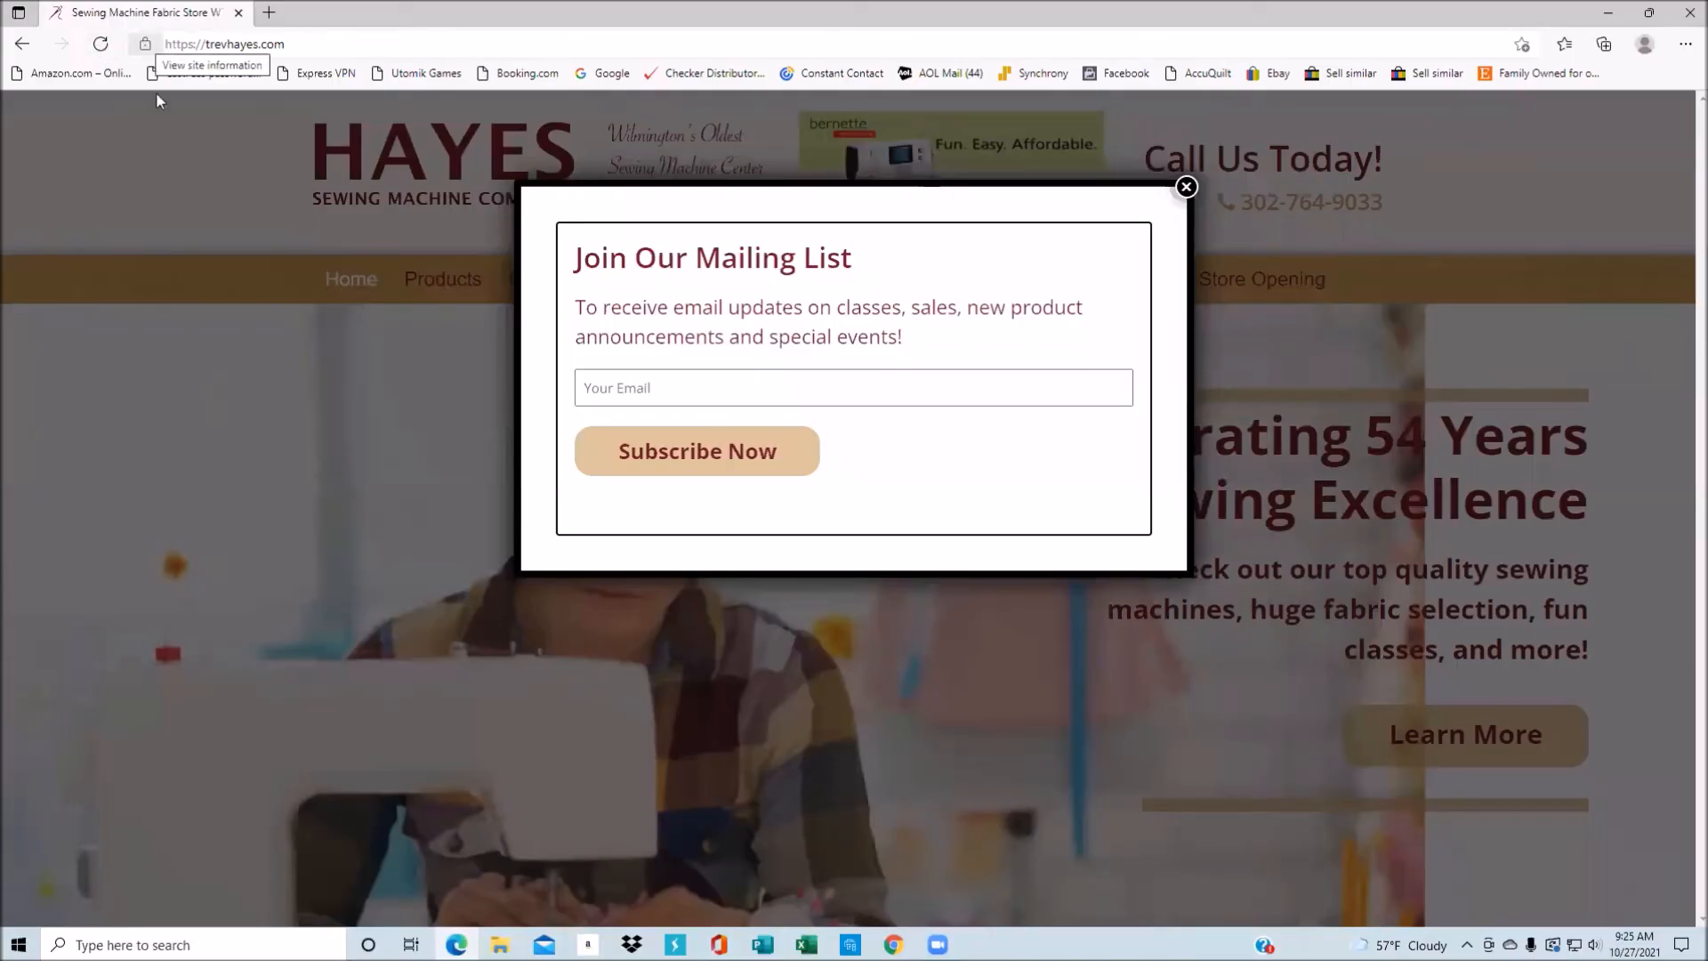
- Dismiss the mailing-list pop-up on the Hayes Sewing Machine Company site and follow its footer link for embroidery designs
left_click(1186, 188)
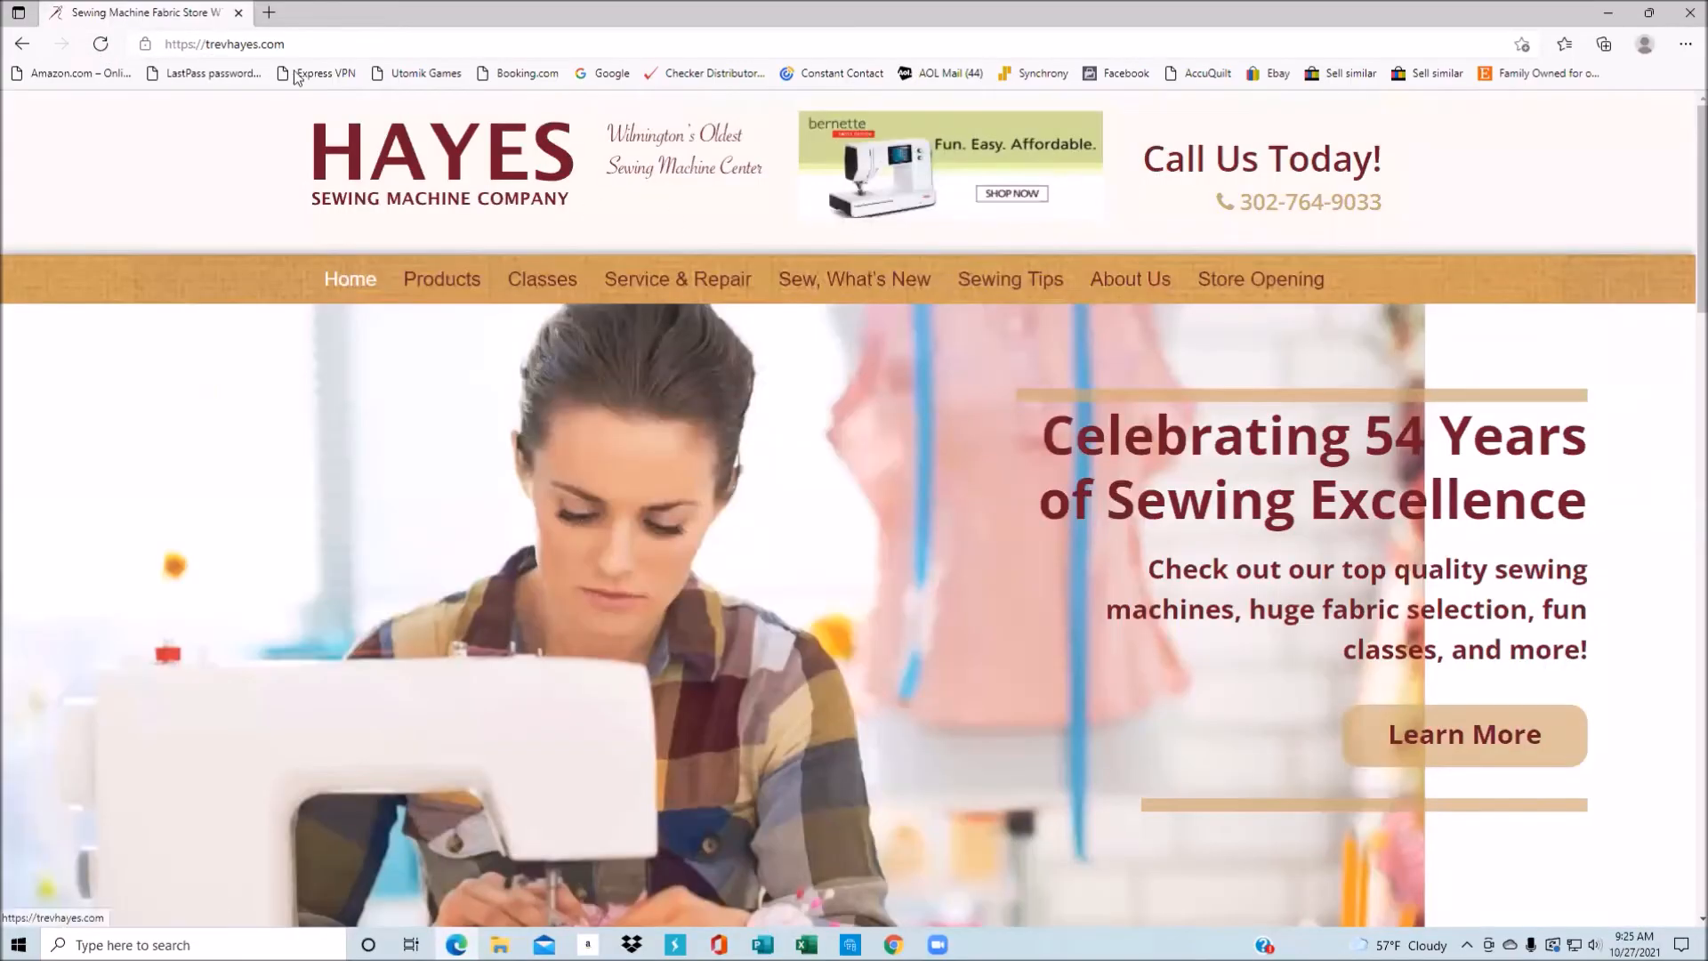
scroll(642, 286, "down", 3)
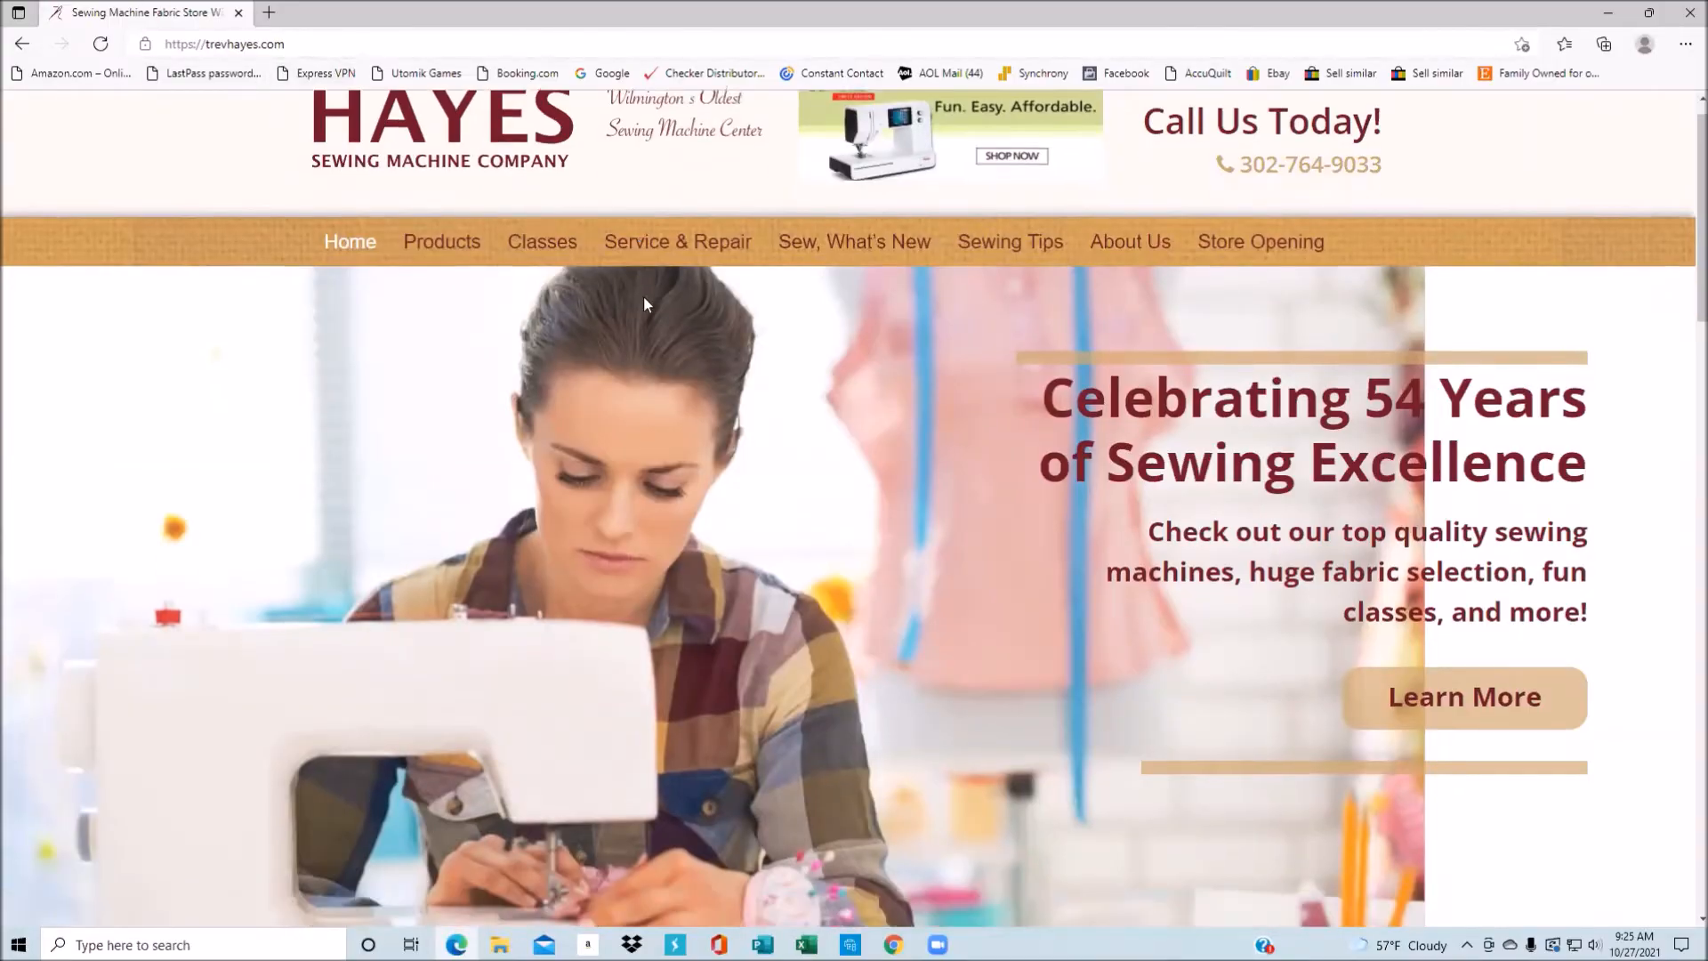
scroll(643, 301, "down", 12)
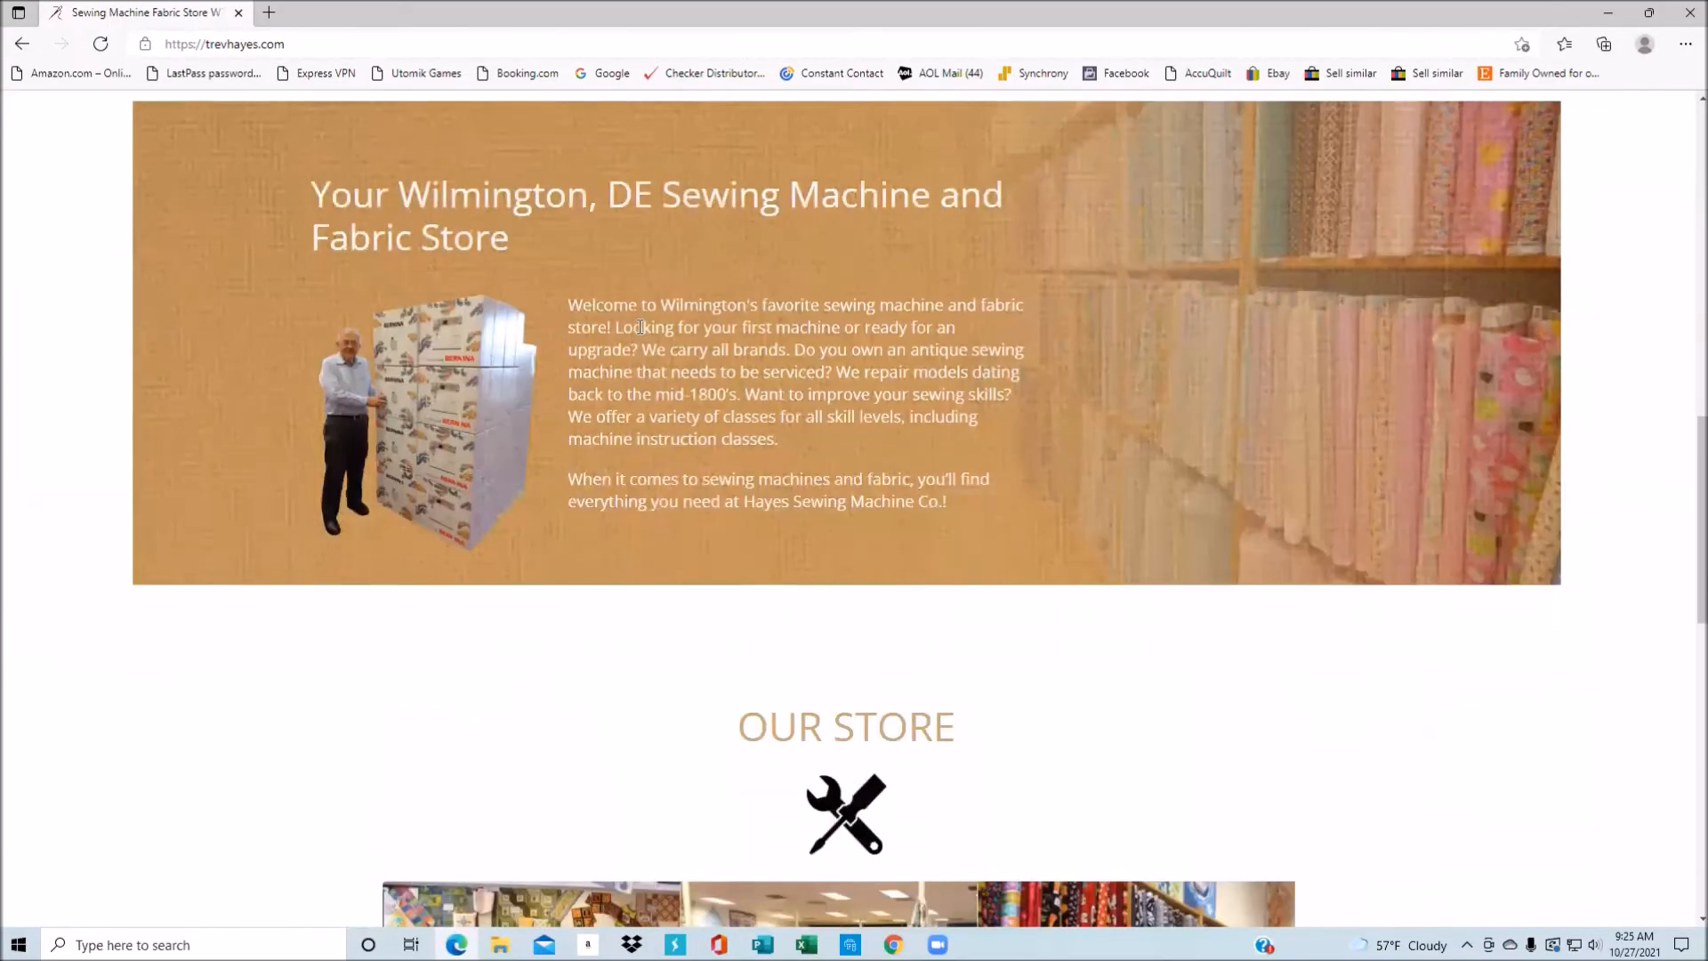
scroll(641, 333, "down", 10)
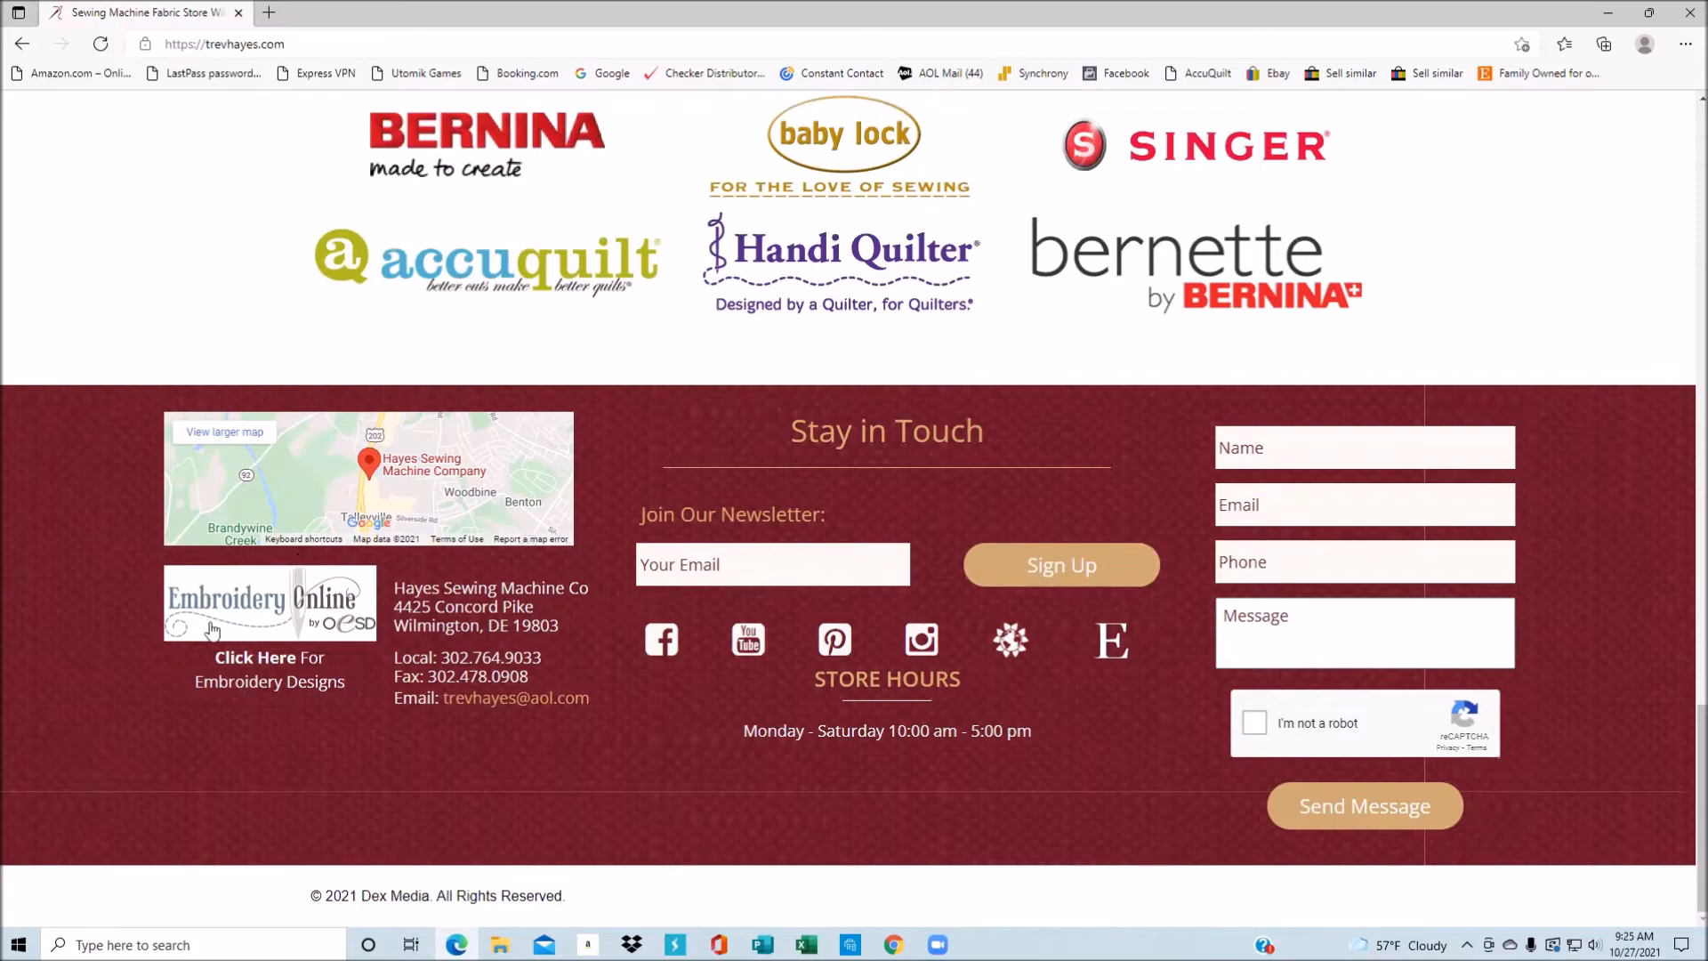
left_click(245, 663)
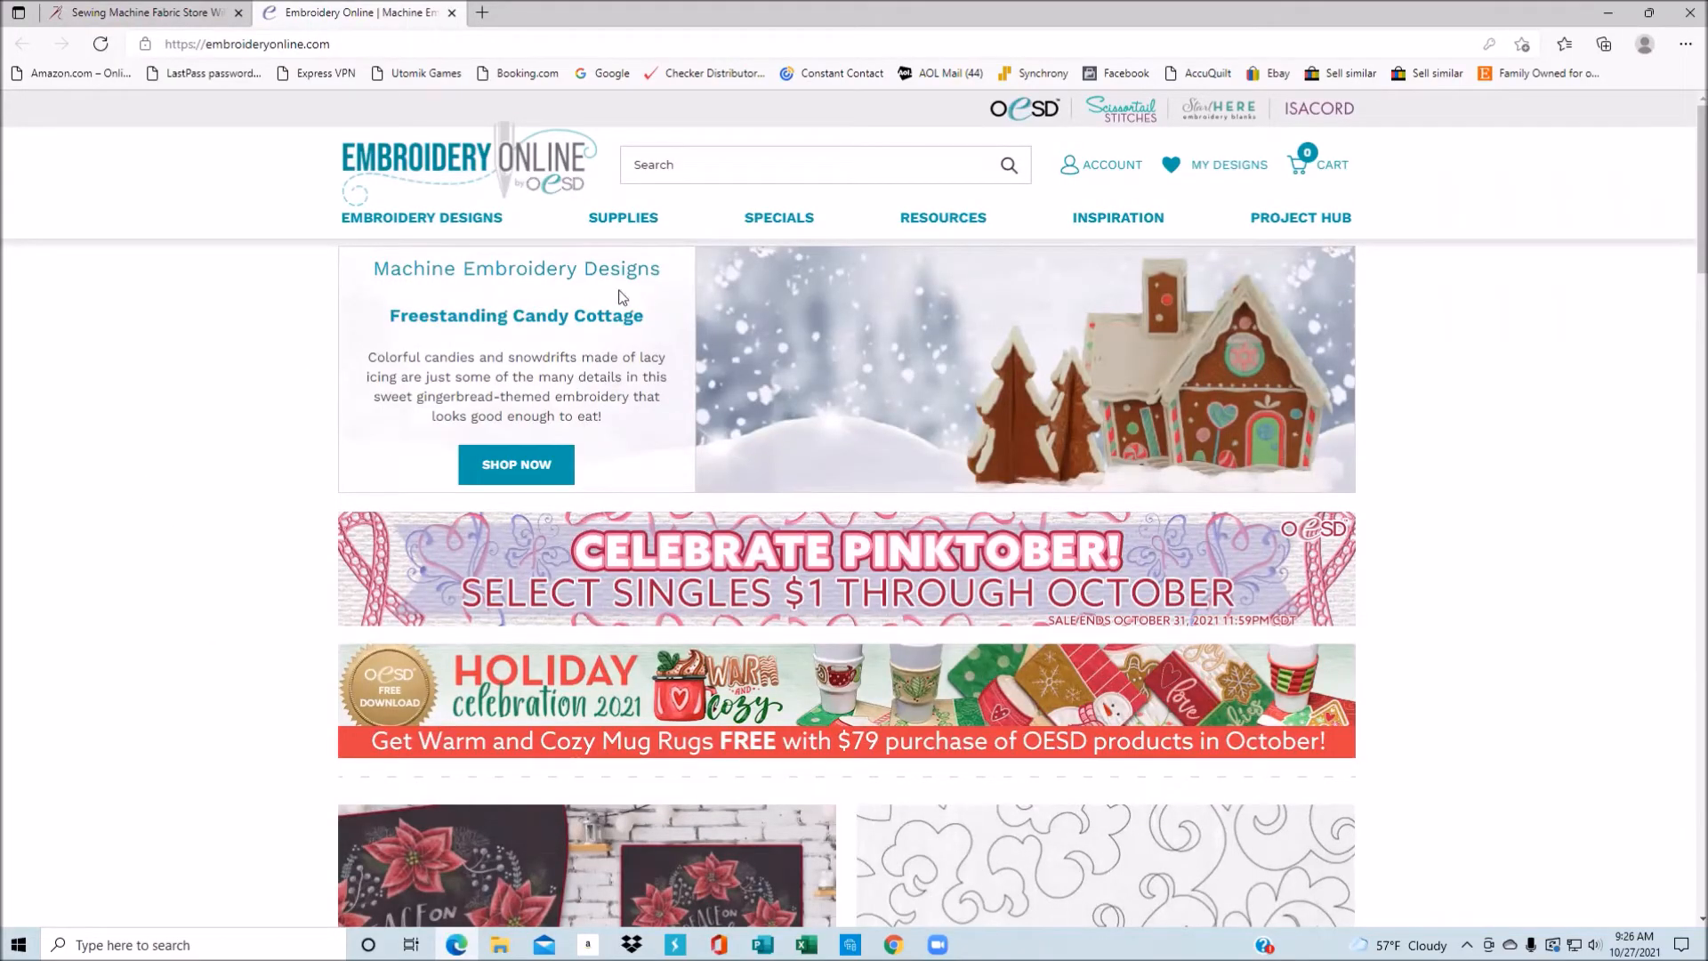
- Search the Embroidery Online site for "birds" and browse the first products and filters in the results
left_click(734, 163)
type("birds")
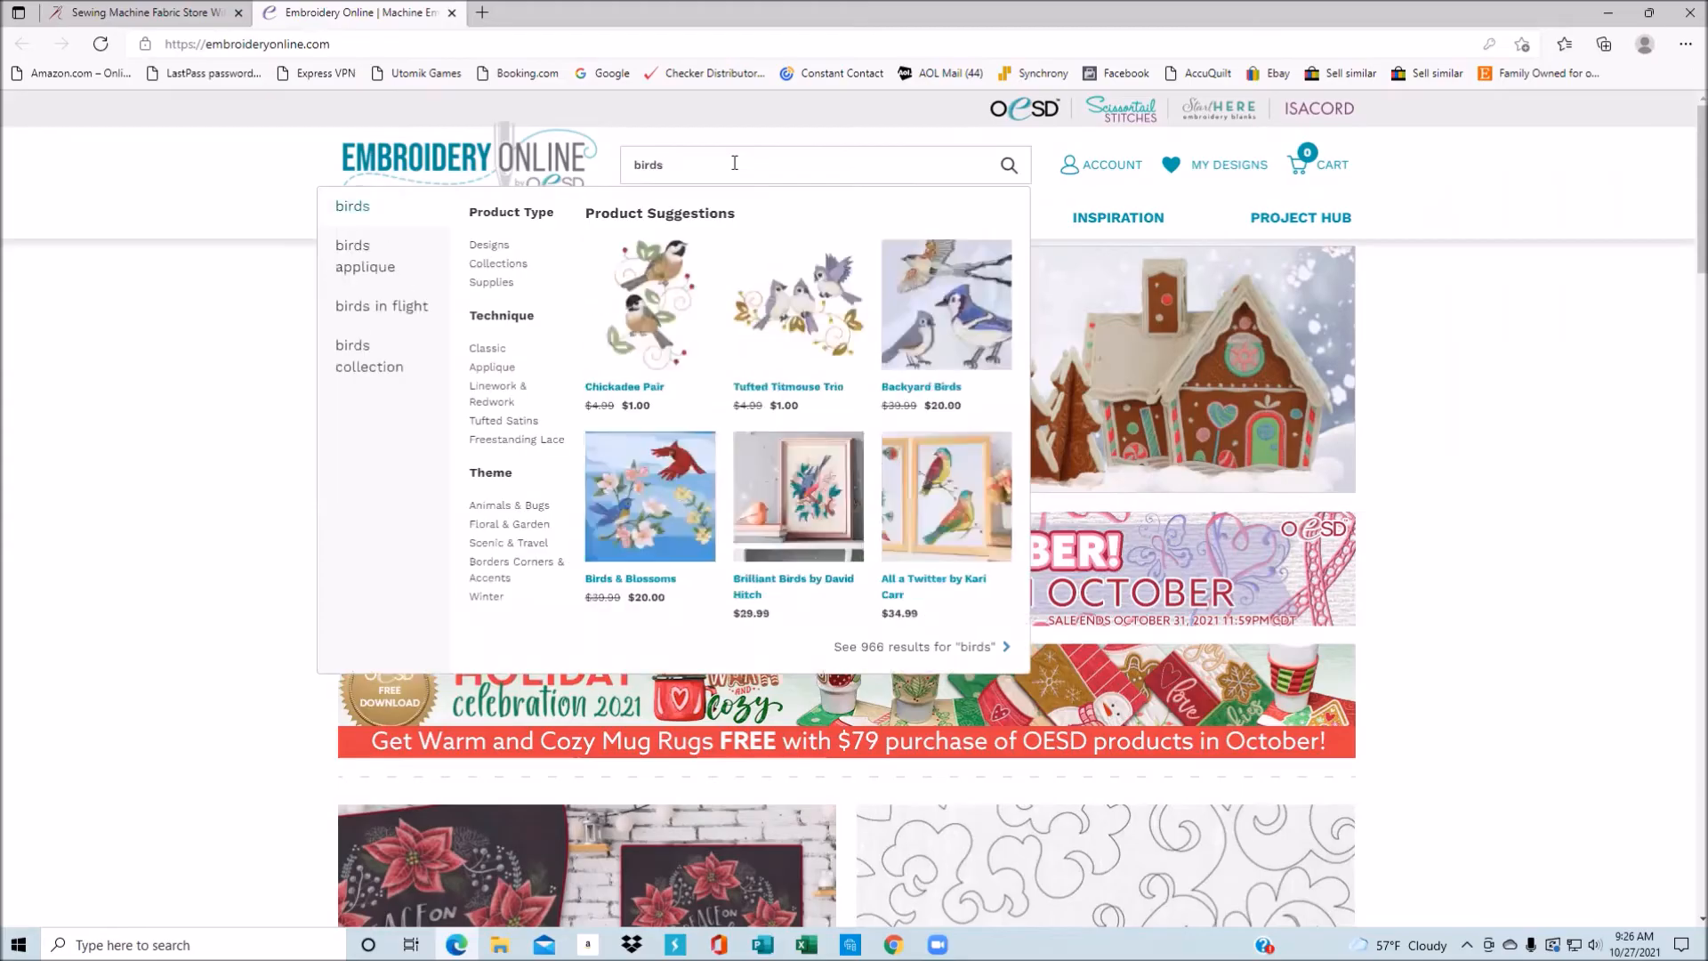
key("Return")
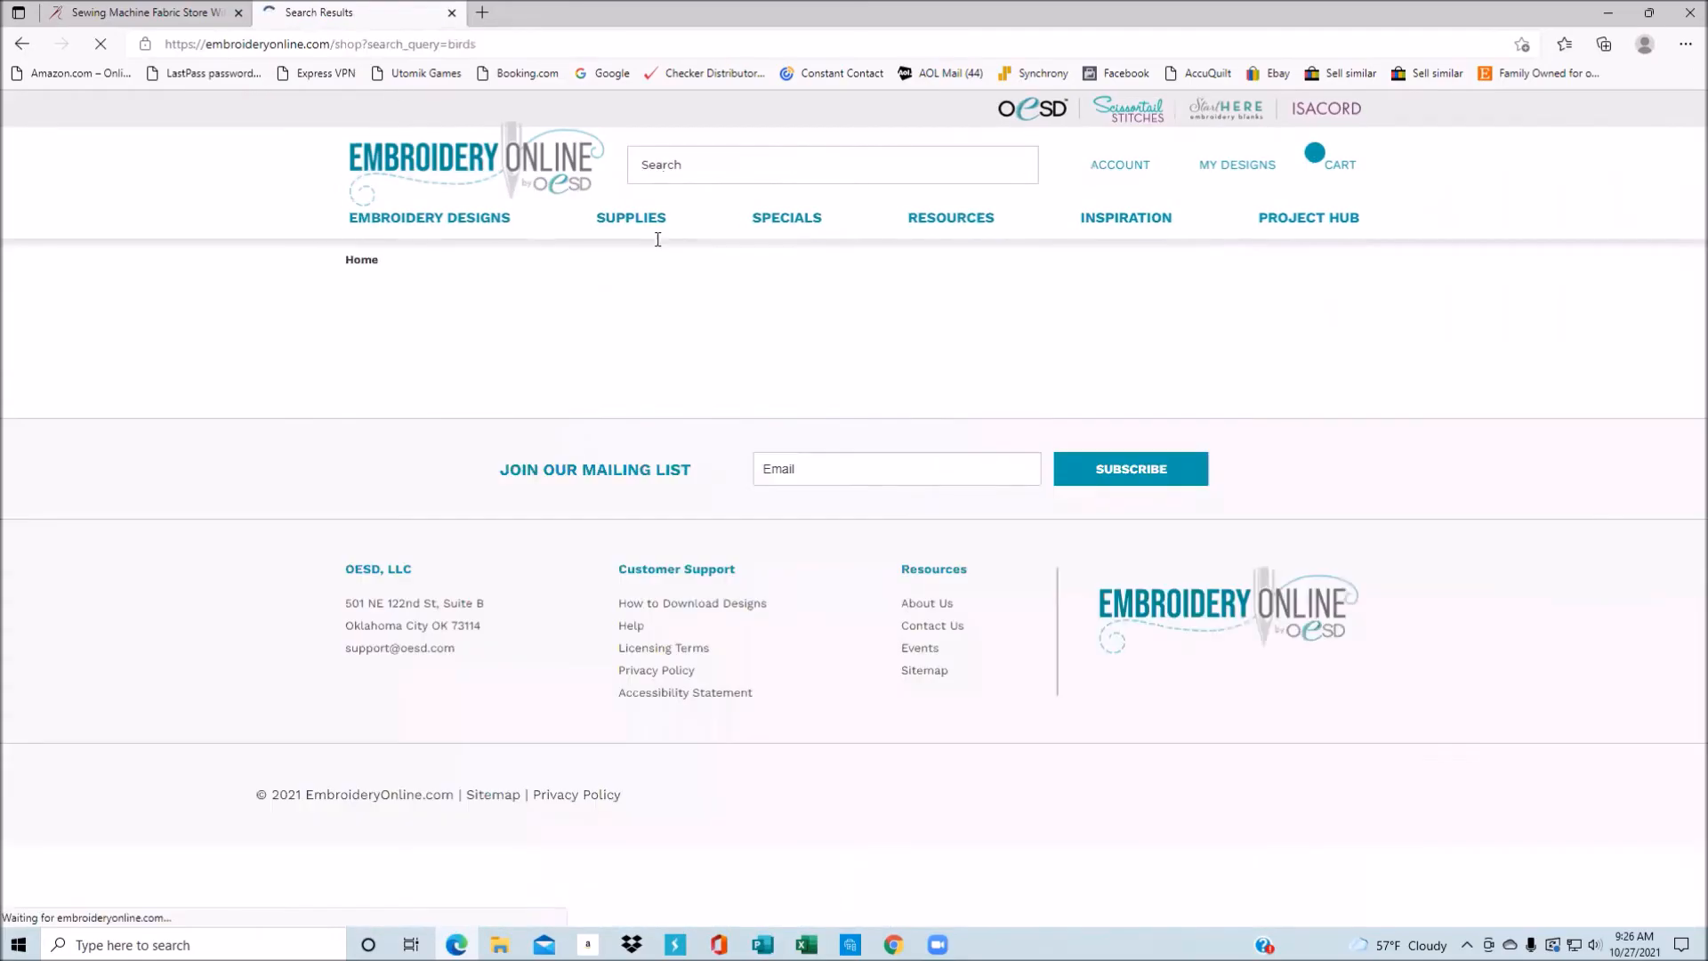
mouse_move(667, 216)
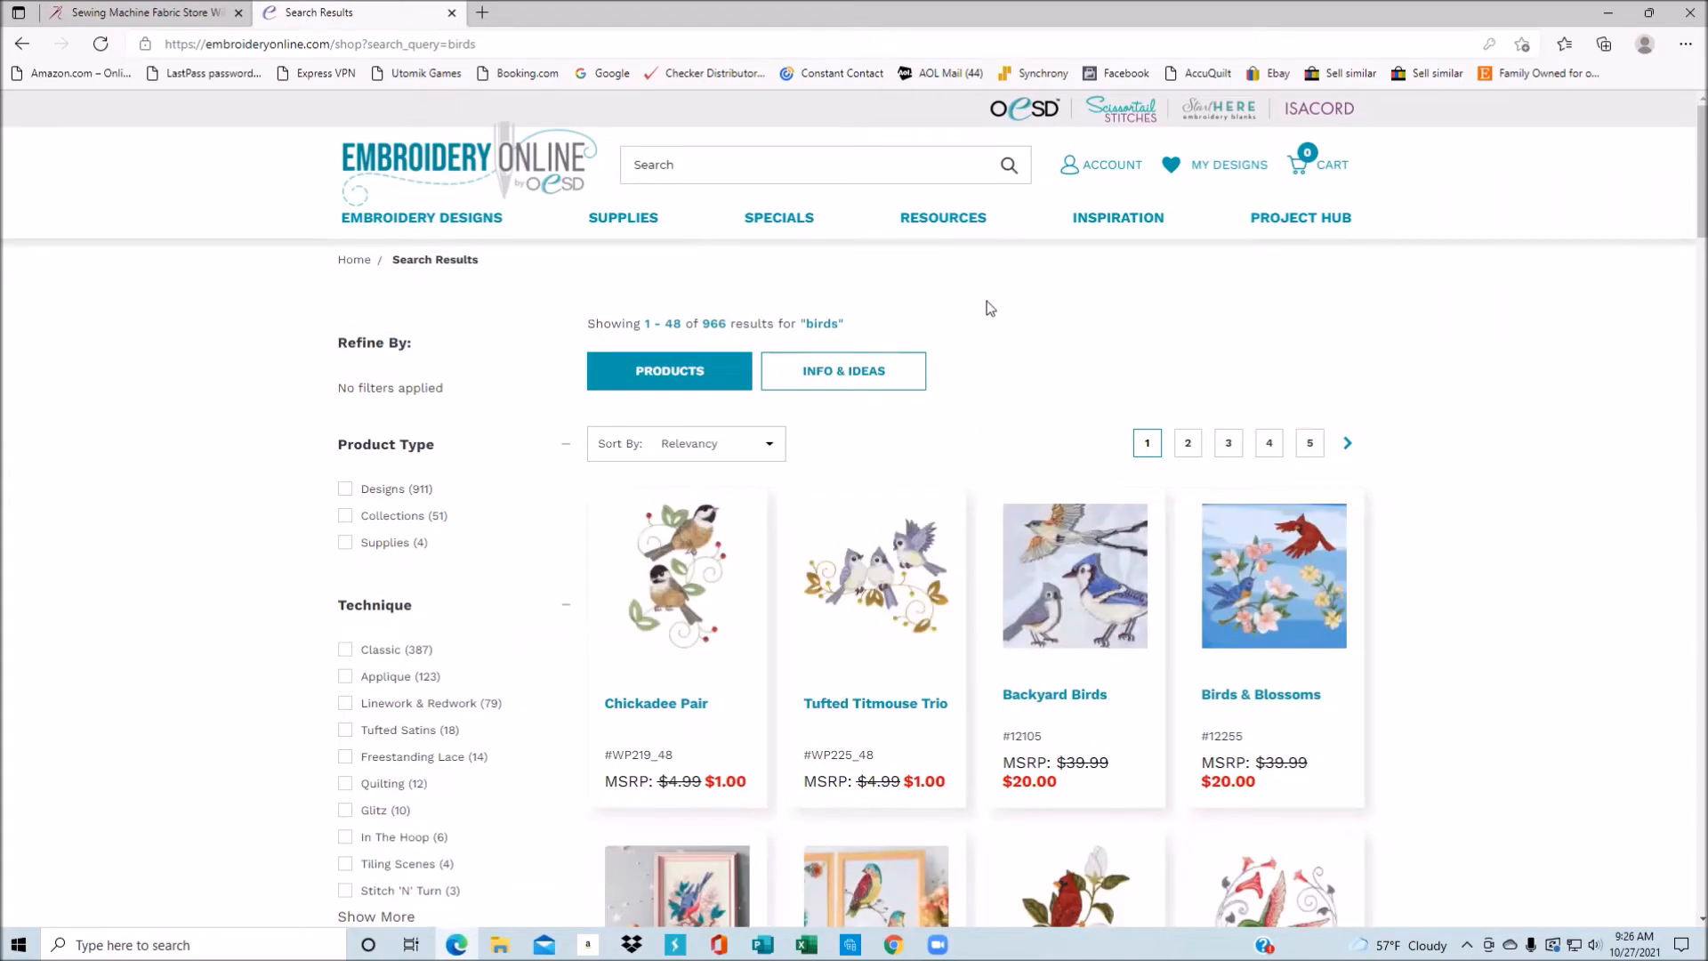
scroll(985, 302, "down", 2)
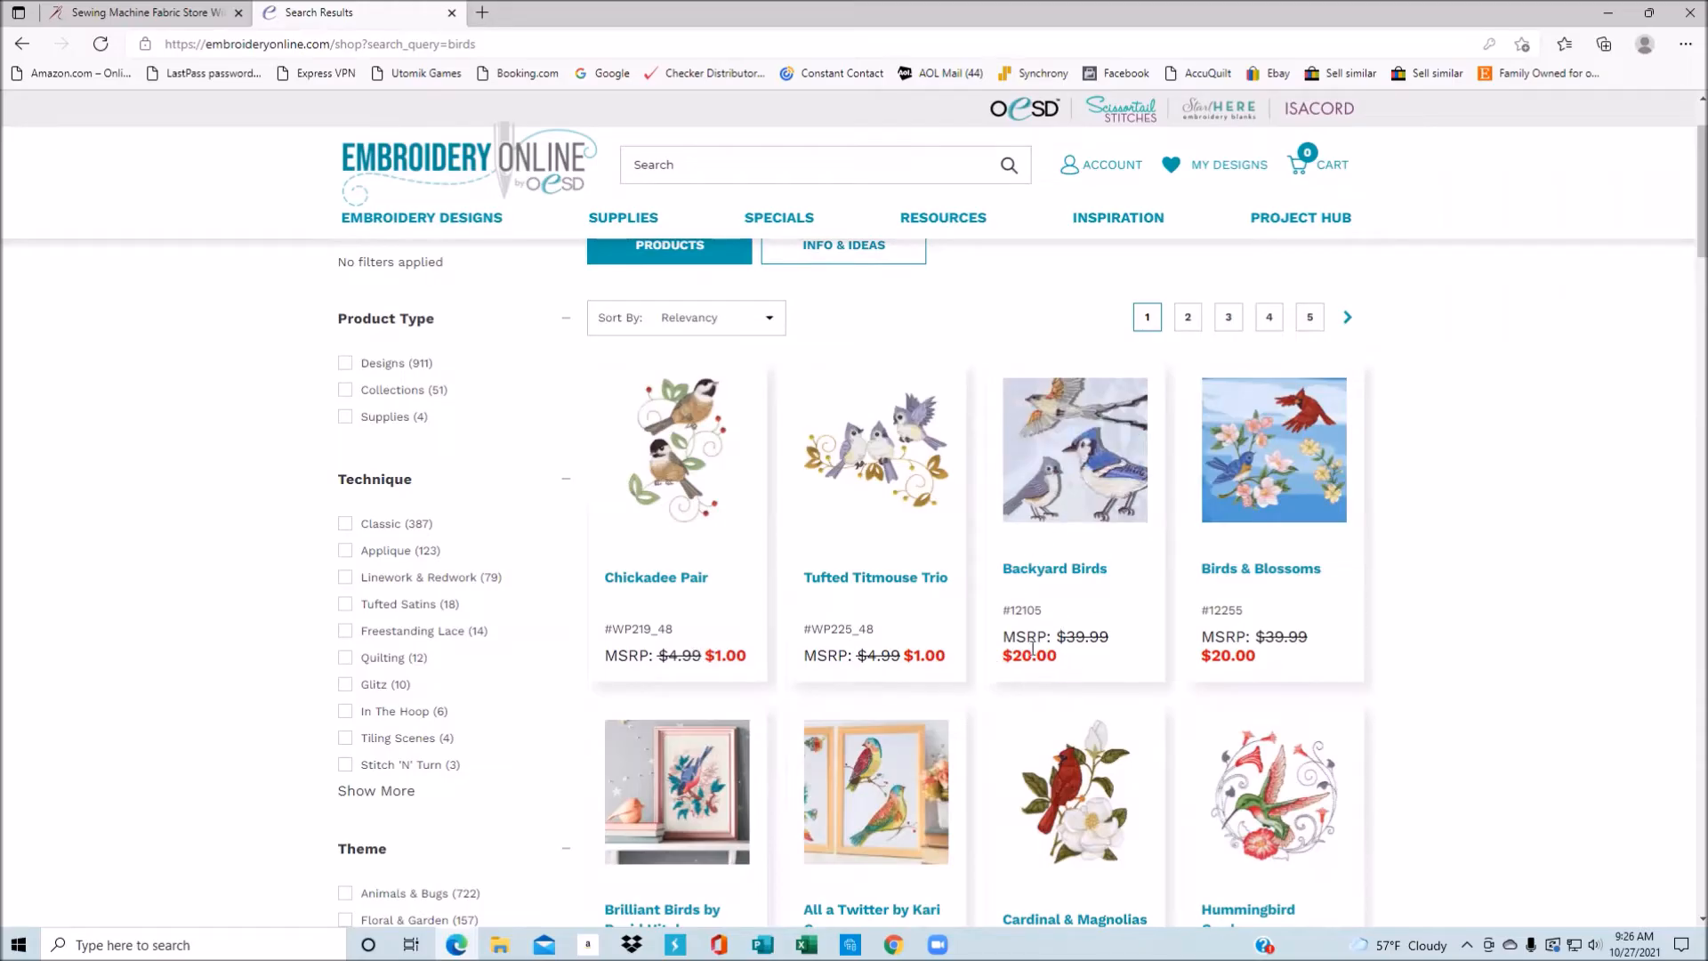
scroll(1039, 642, "down", 5)
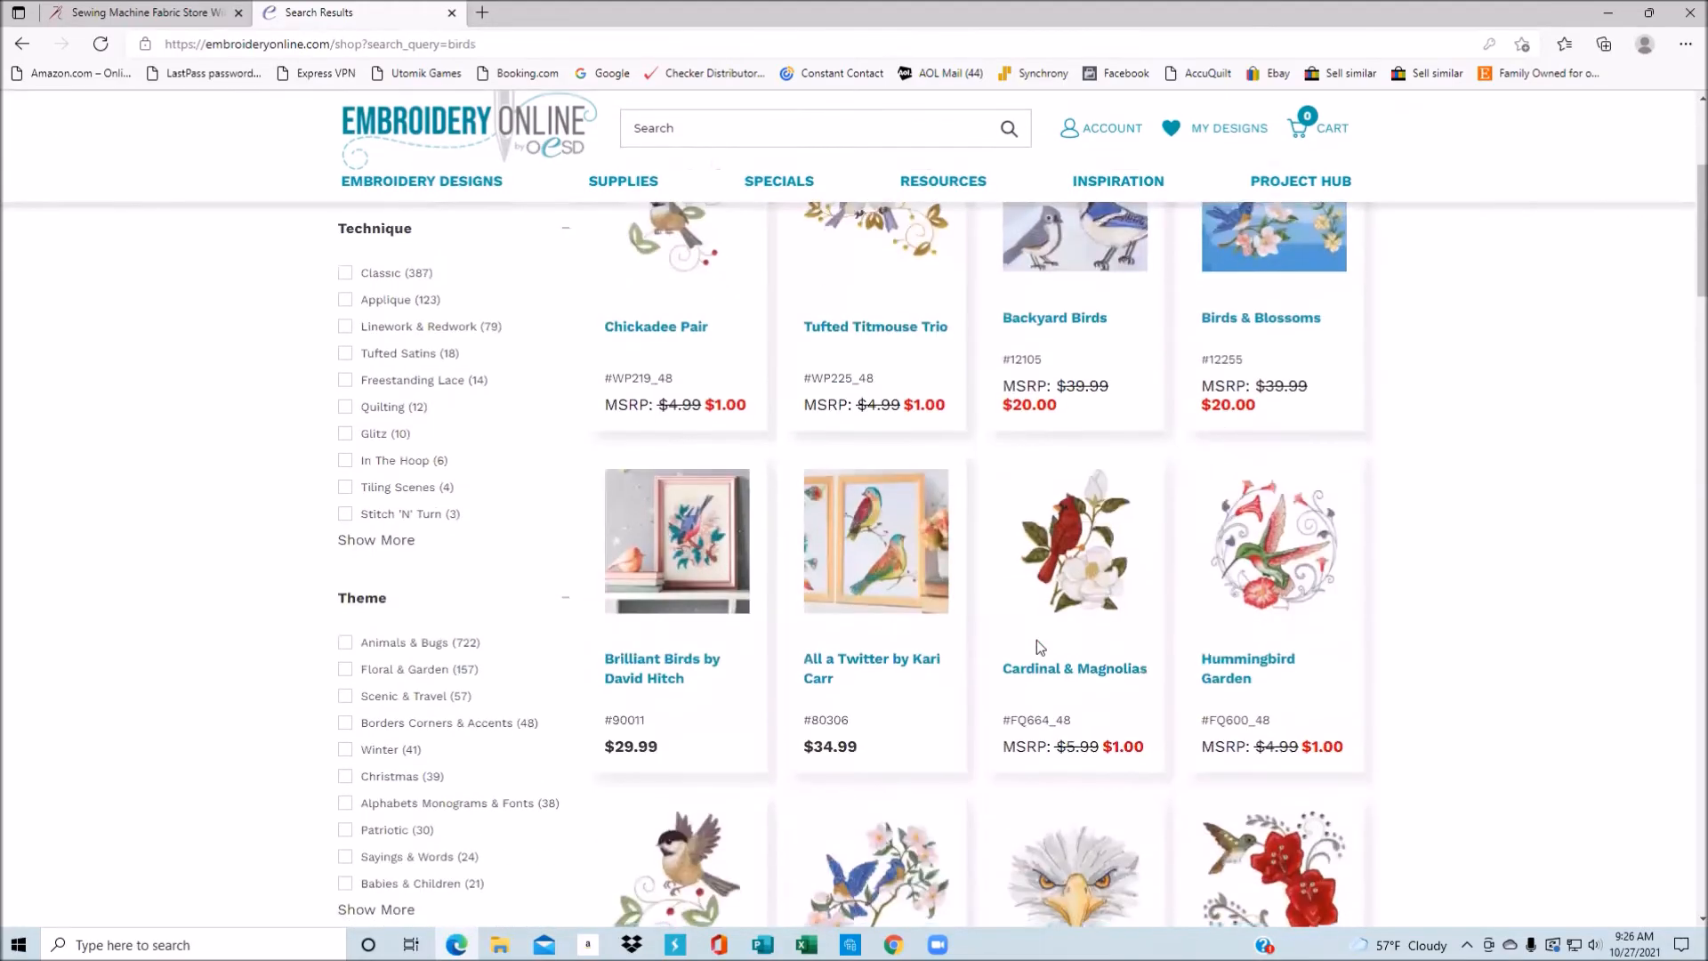
scroll(1039, 650, "up", 5)
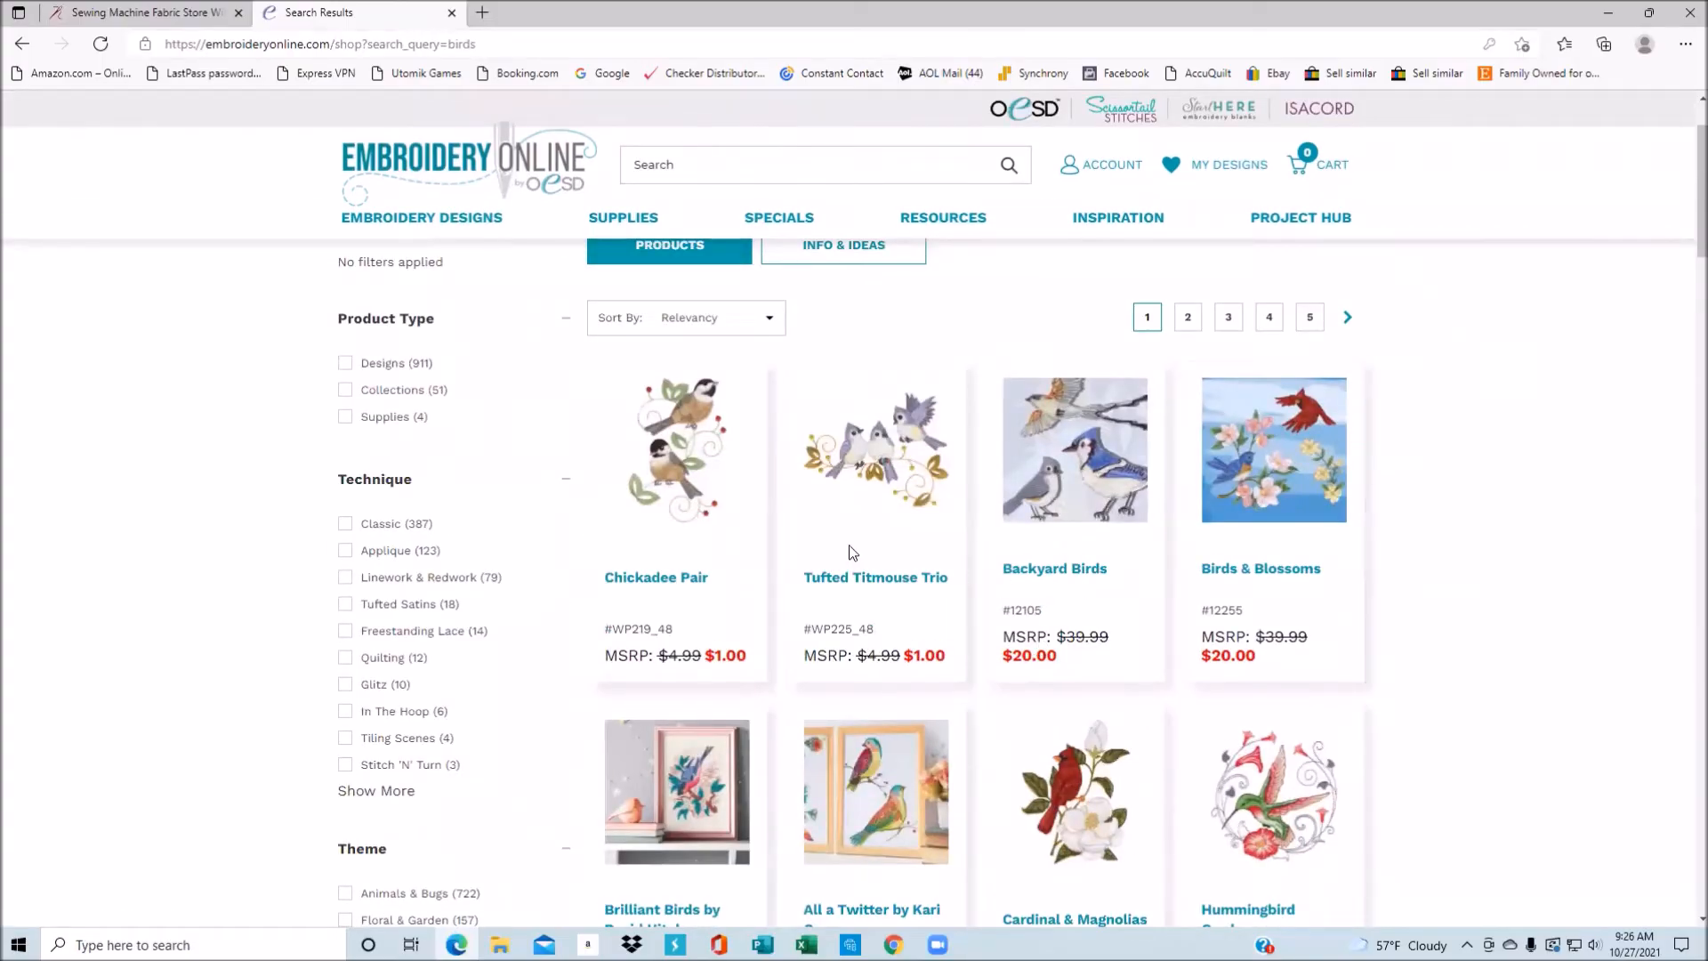
scroll(849, 544, "up", 2)
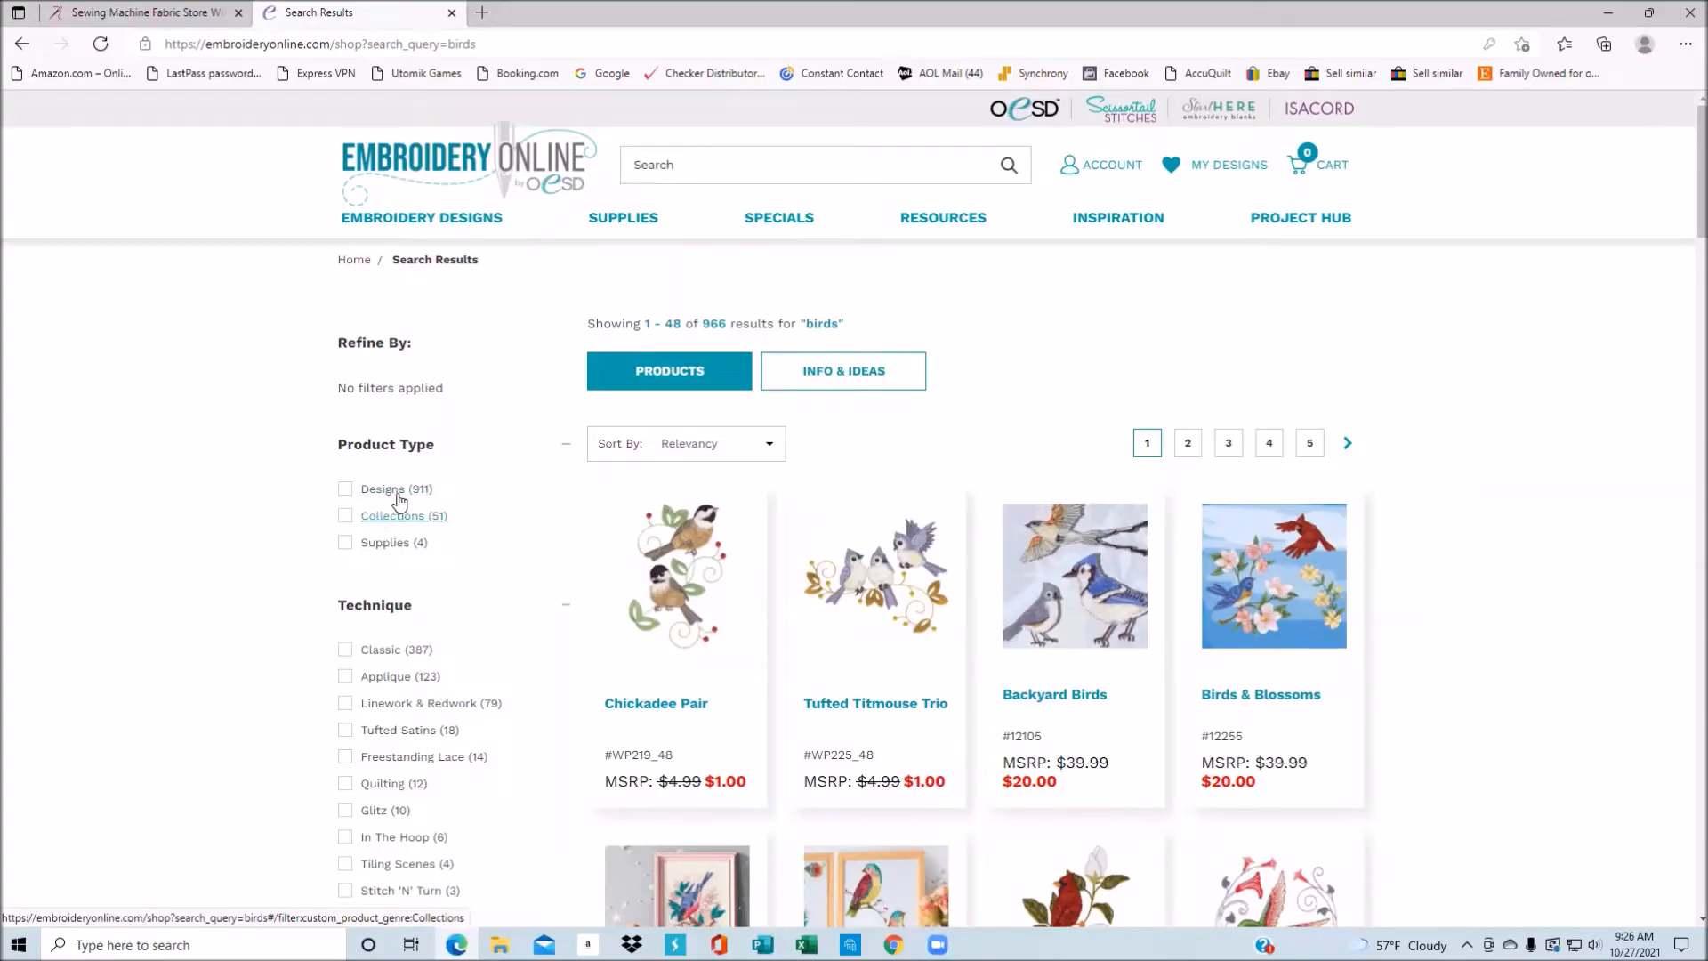
- Check the available formats and details of the Chickadee Pair design and of the Backyard Birds collection
left_click(709, 573)
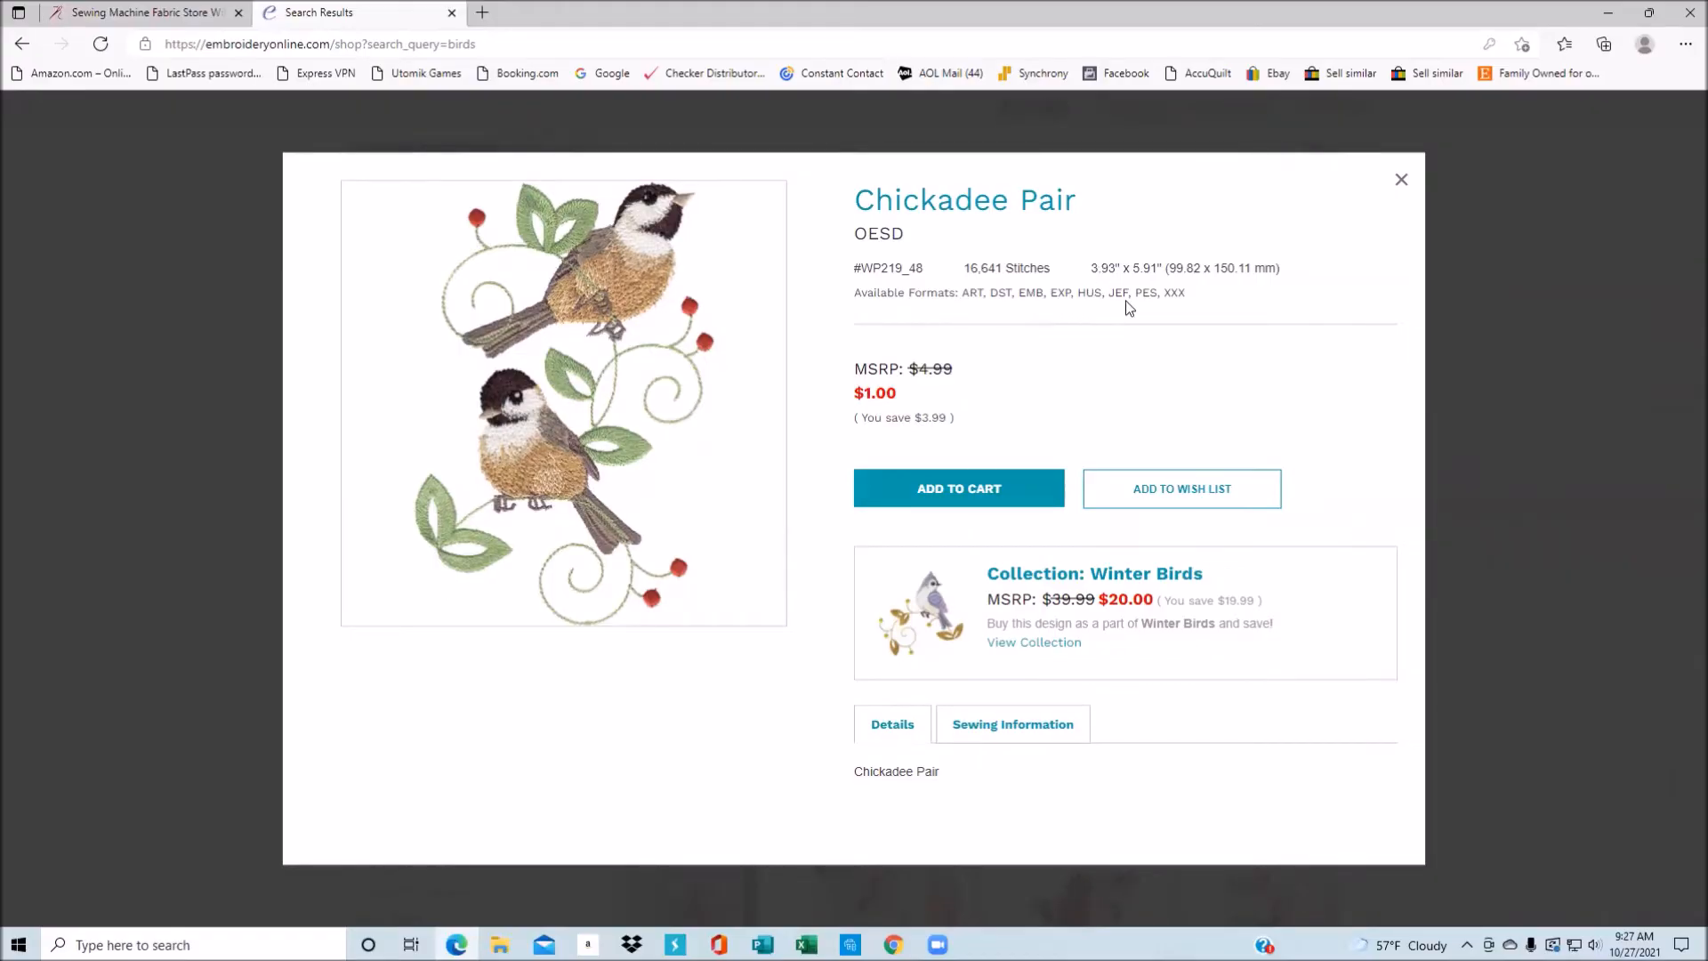
left_click(1400, 194)
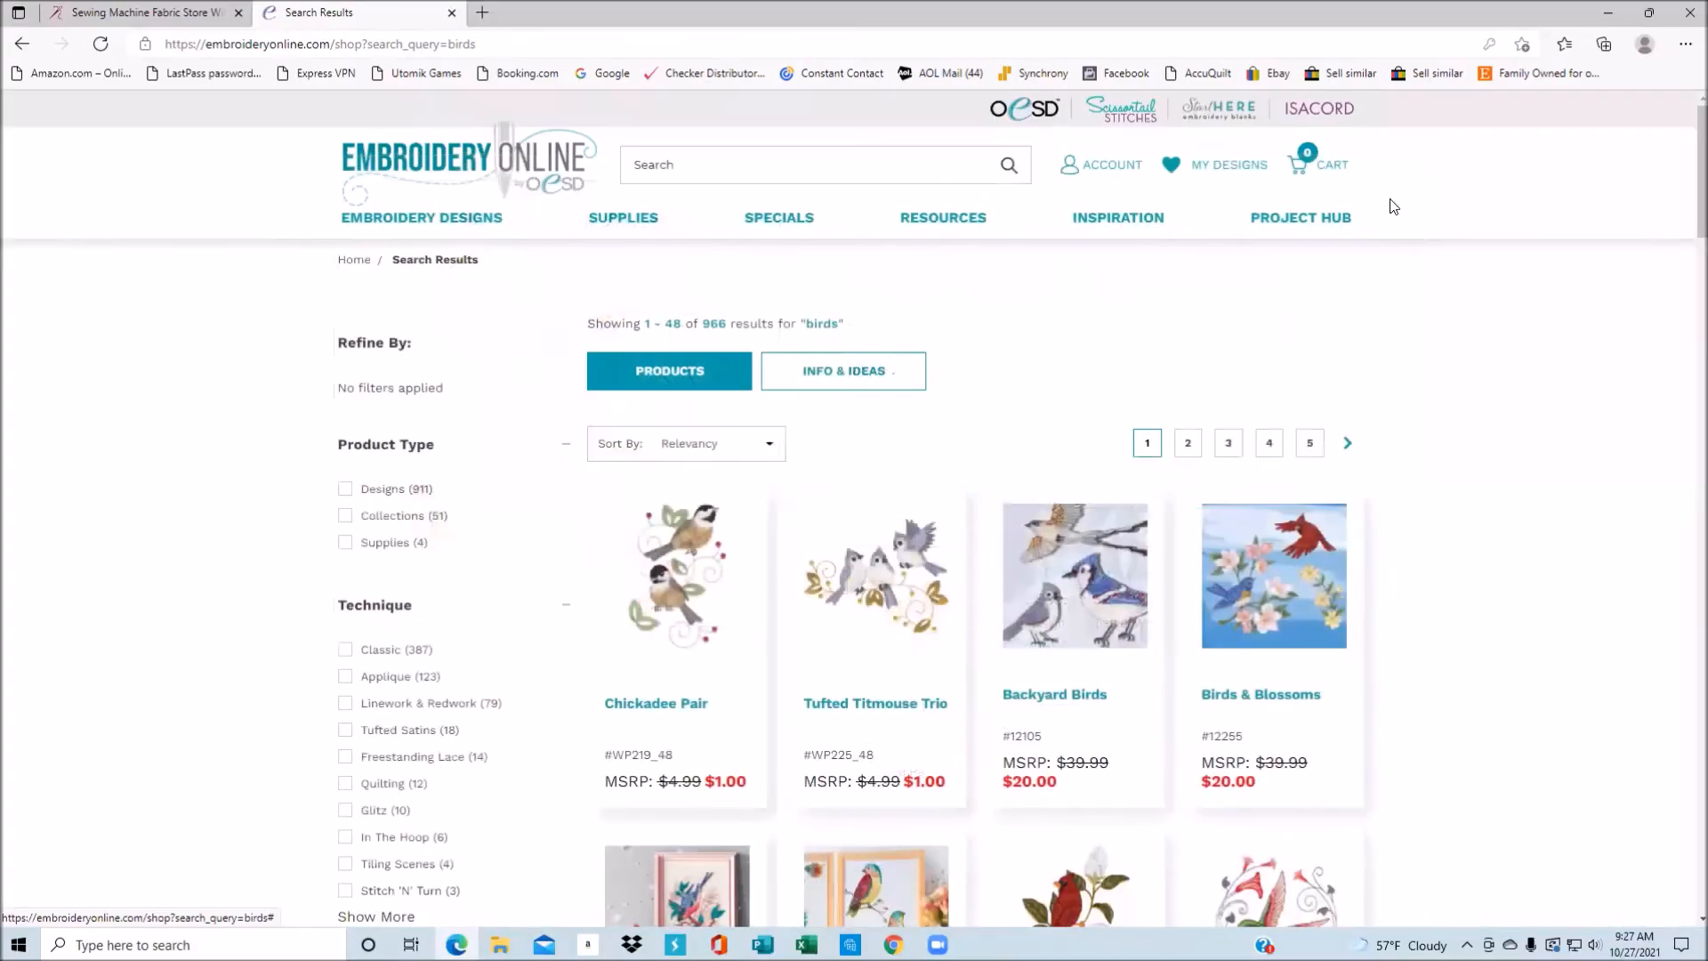
scroll(1335, 312, "down", 1)
left_click(1032, 570)
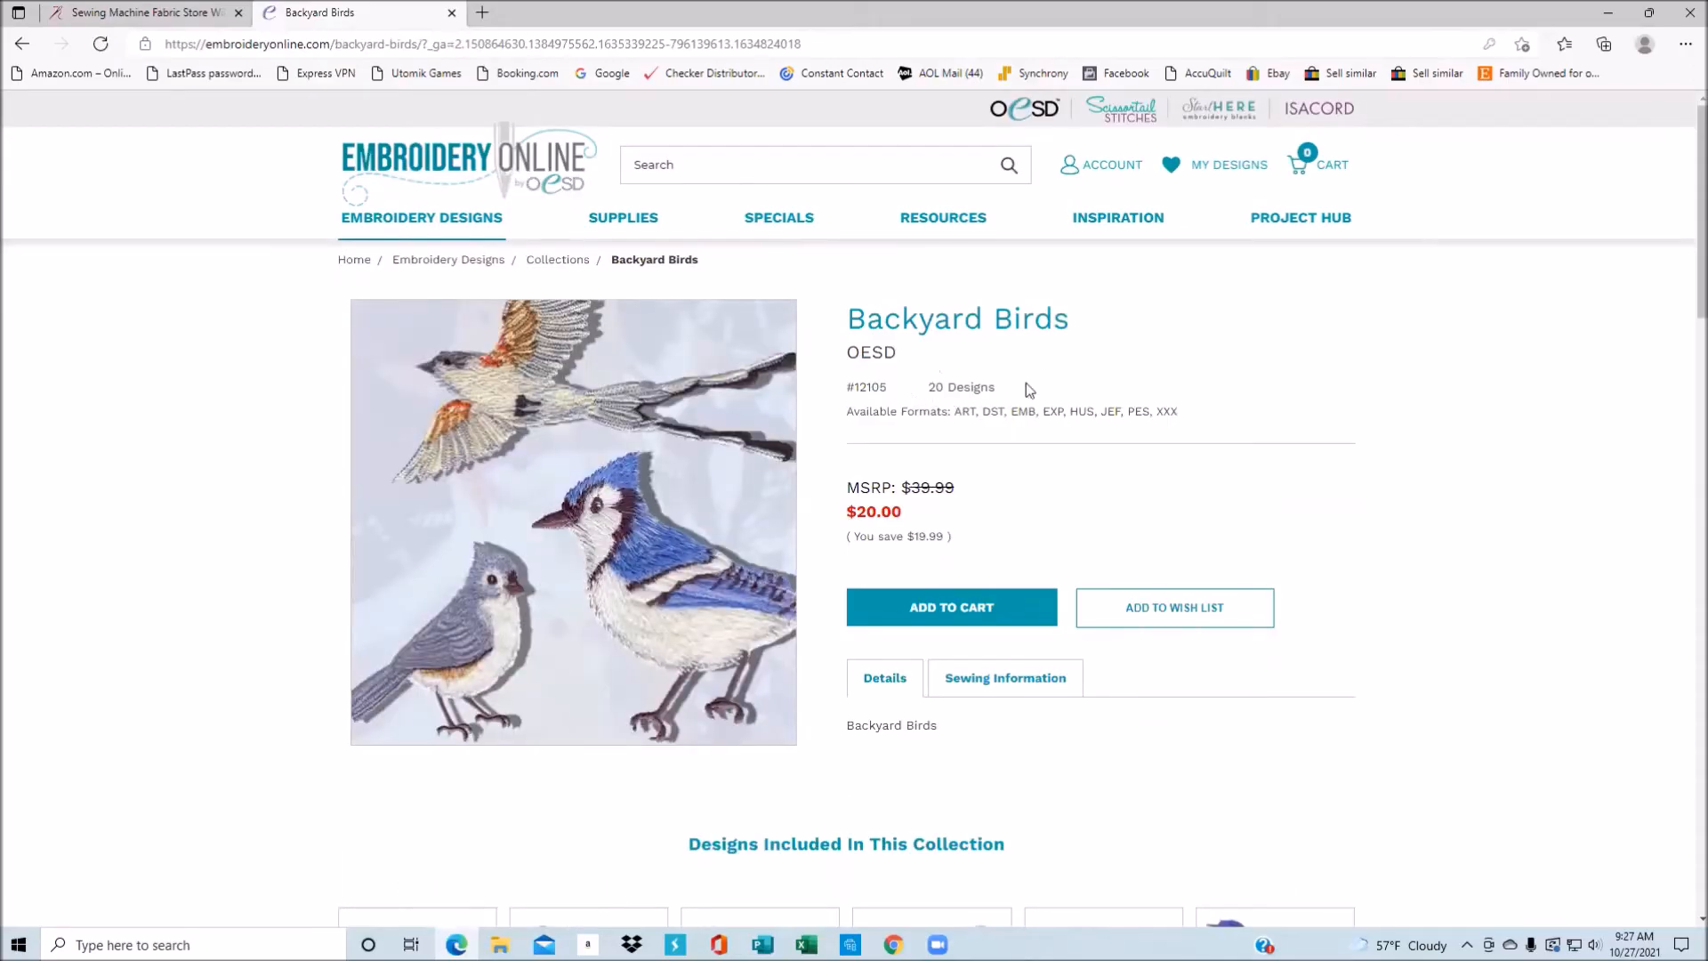
scroll(1064, 332, "down", 1)
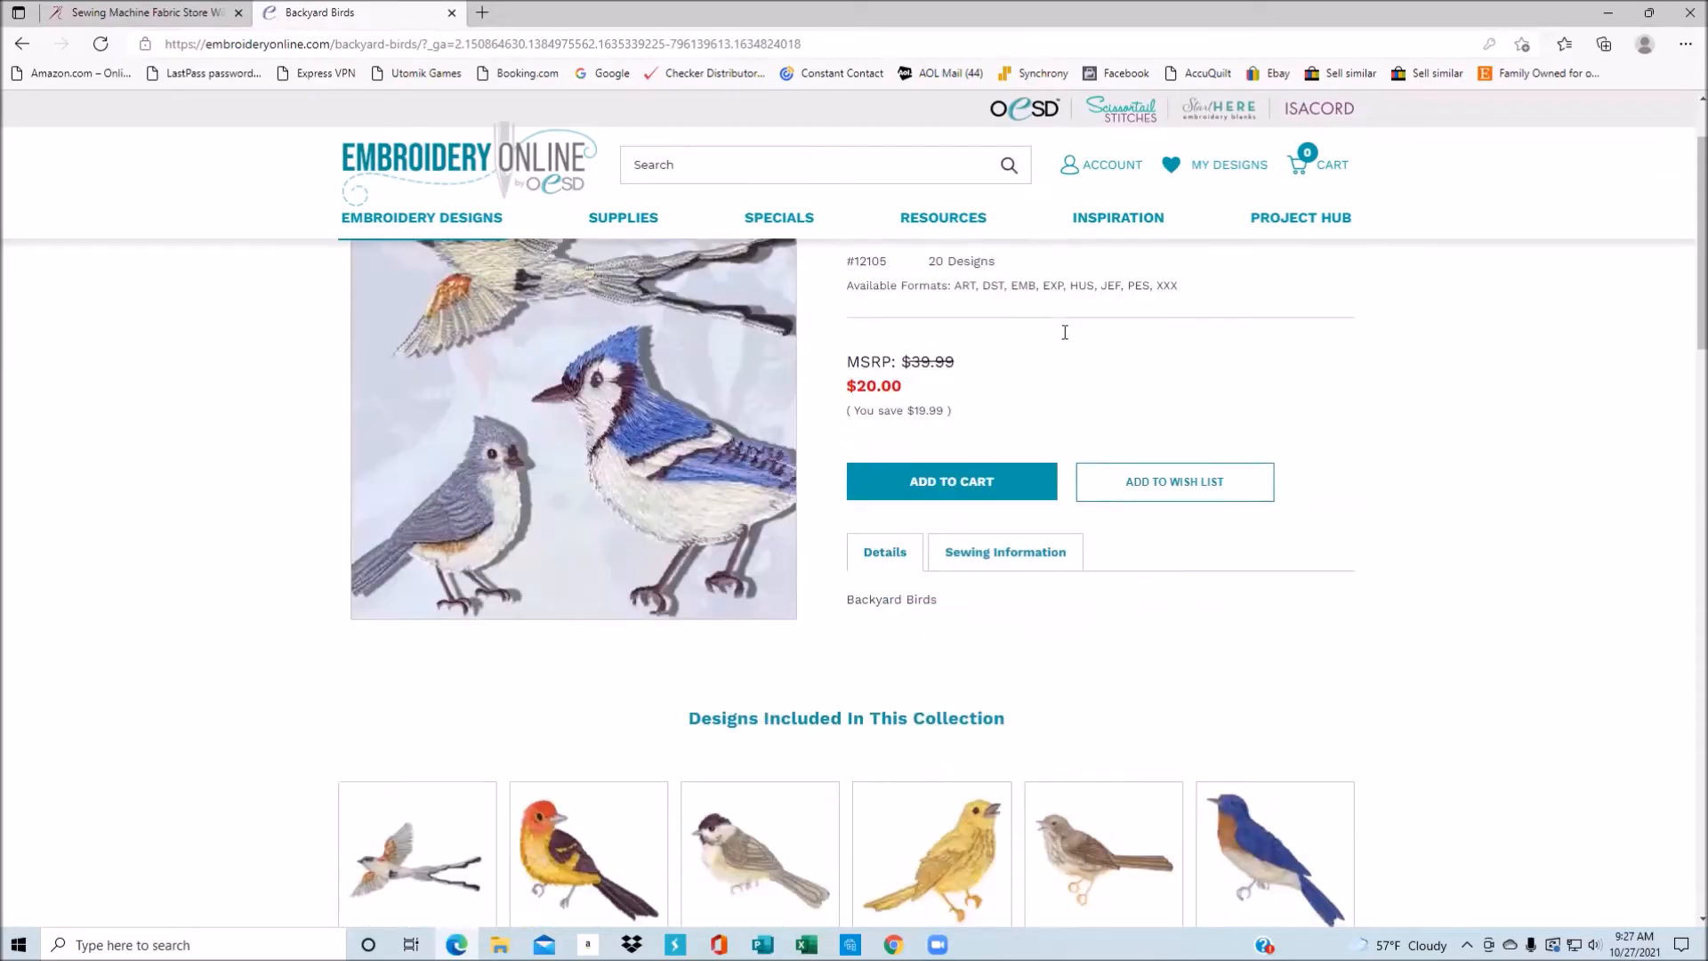
- Preview the sewing information PDF for the Backyard Birds collection #12105, then close it
left_click(1007, 559)
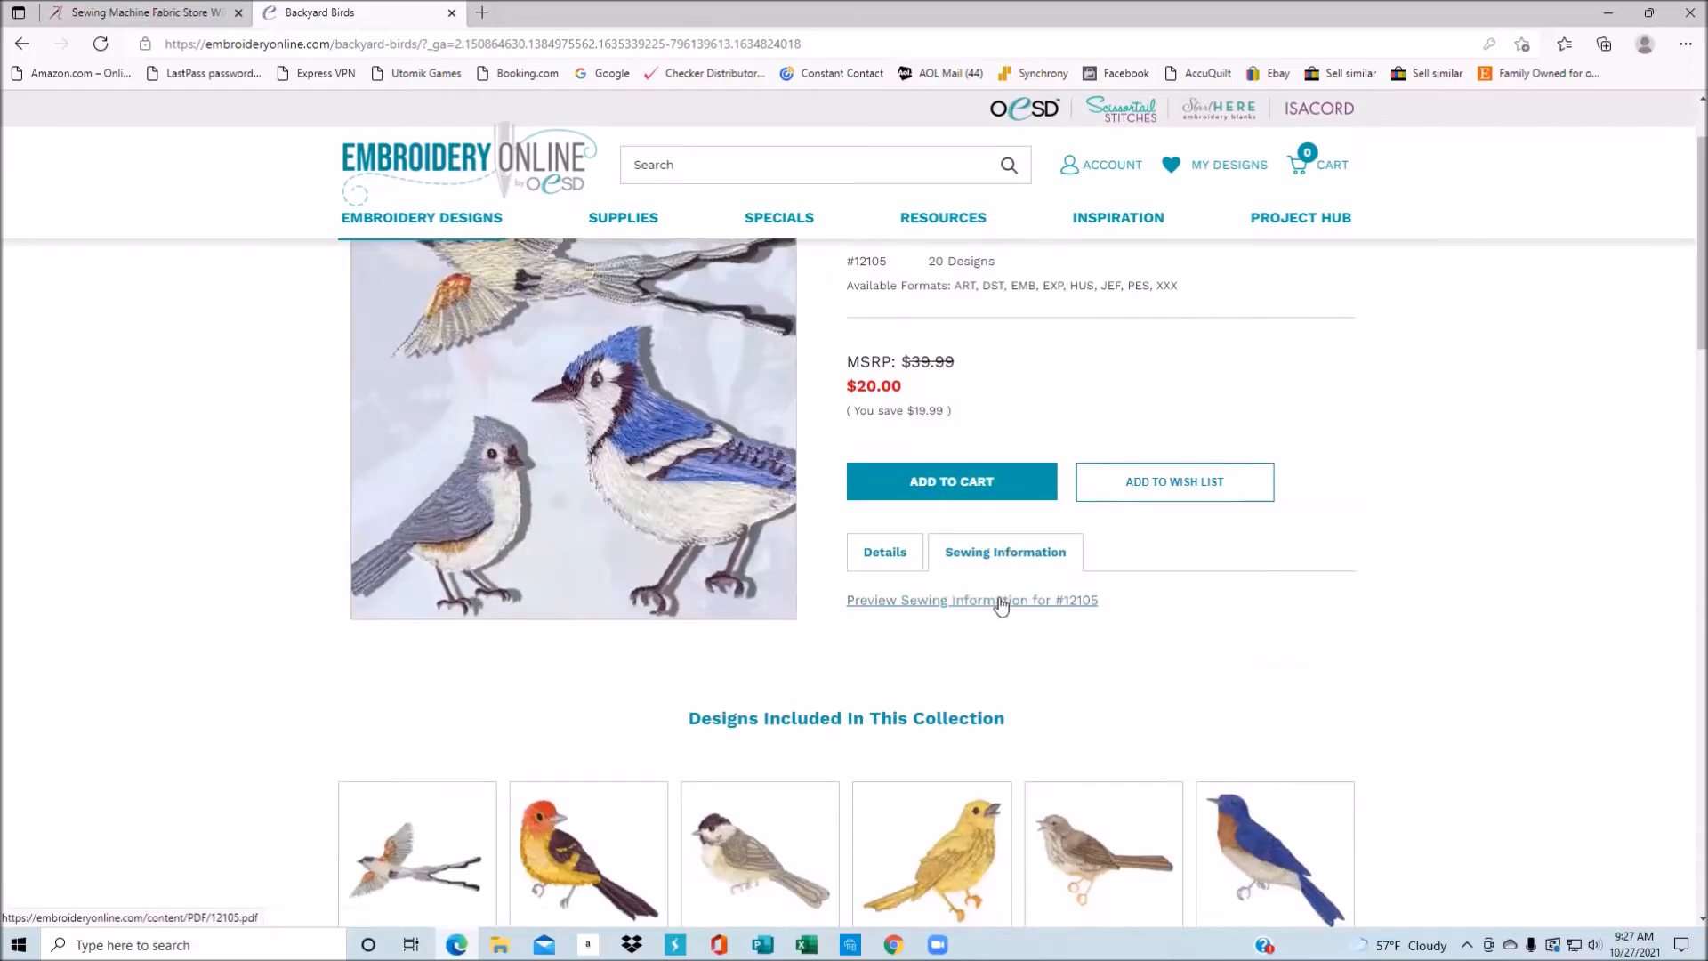
left_click(1001, 600)
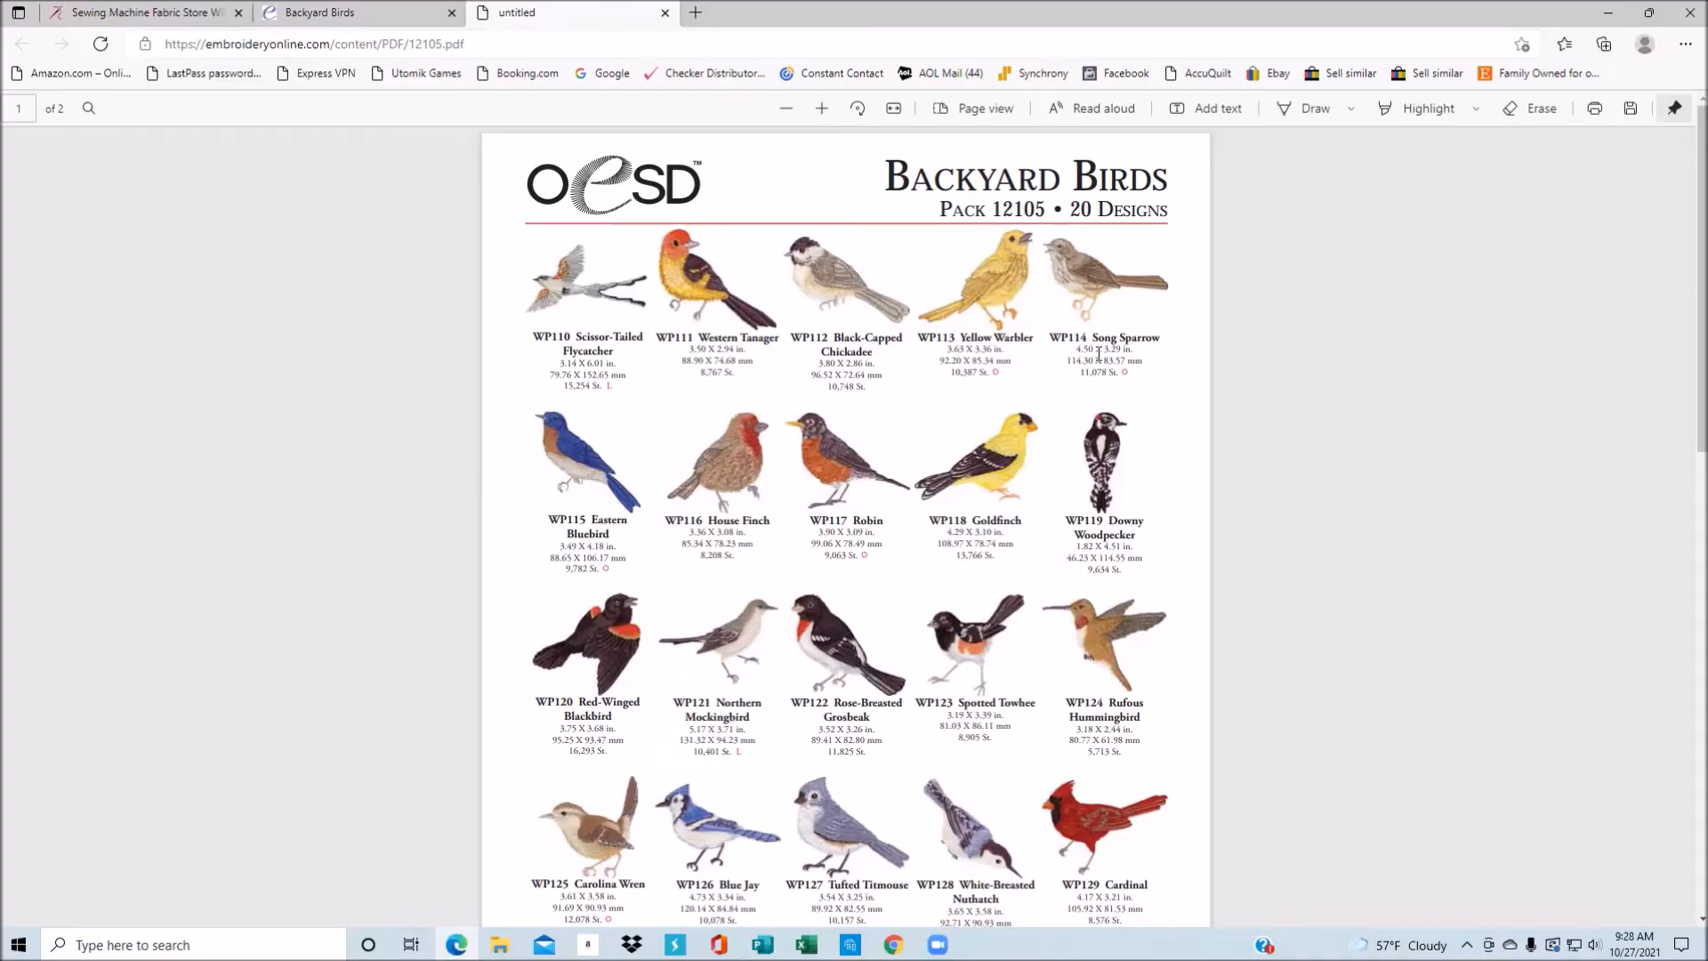
scroll(1101, 360, "down", 1)
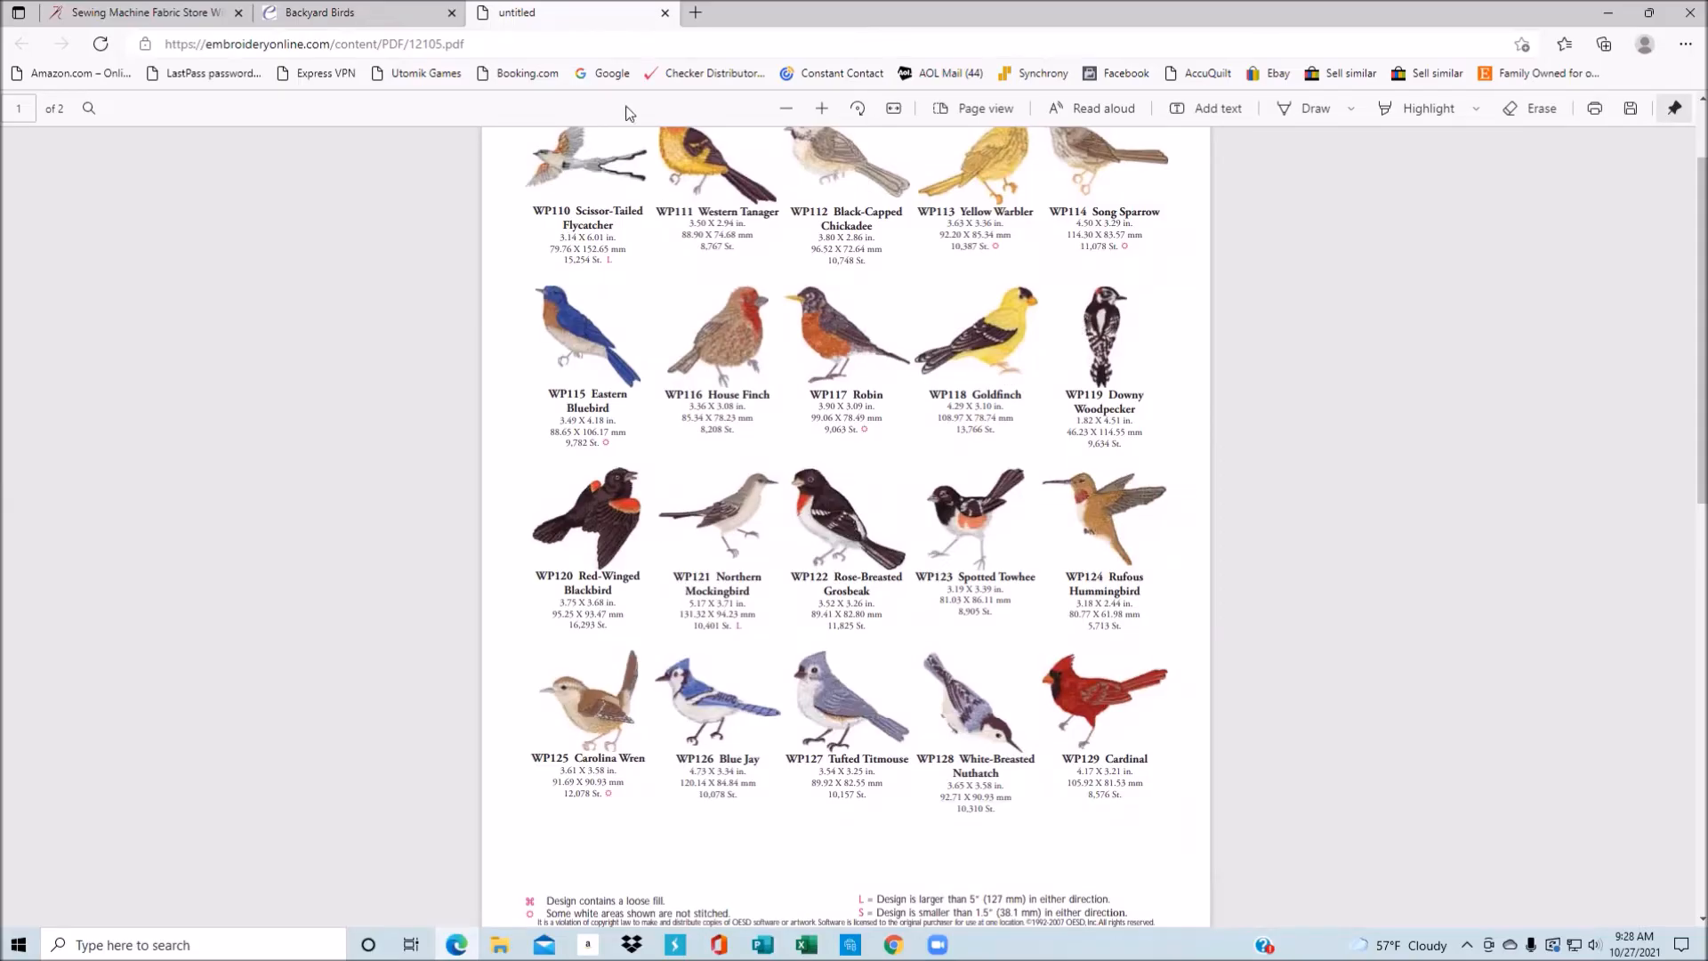
left_click(666, 14)
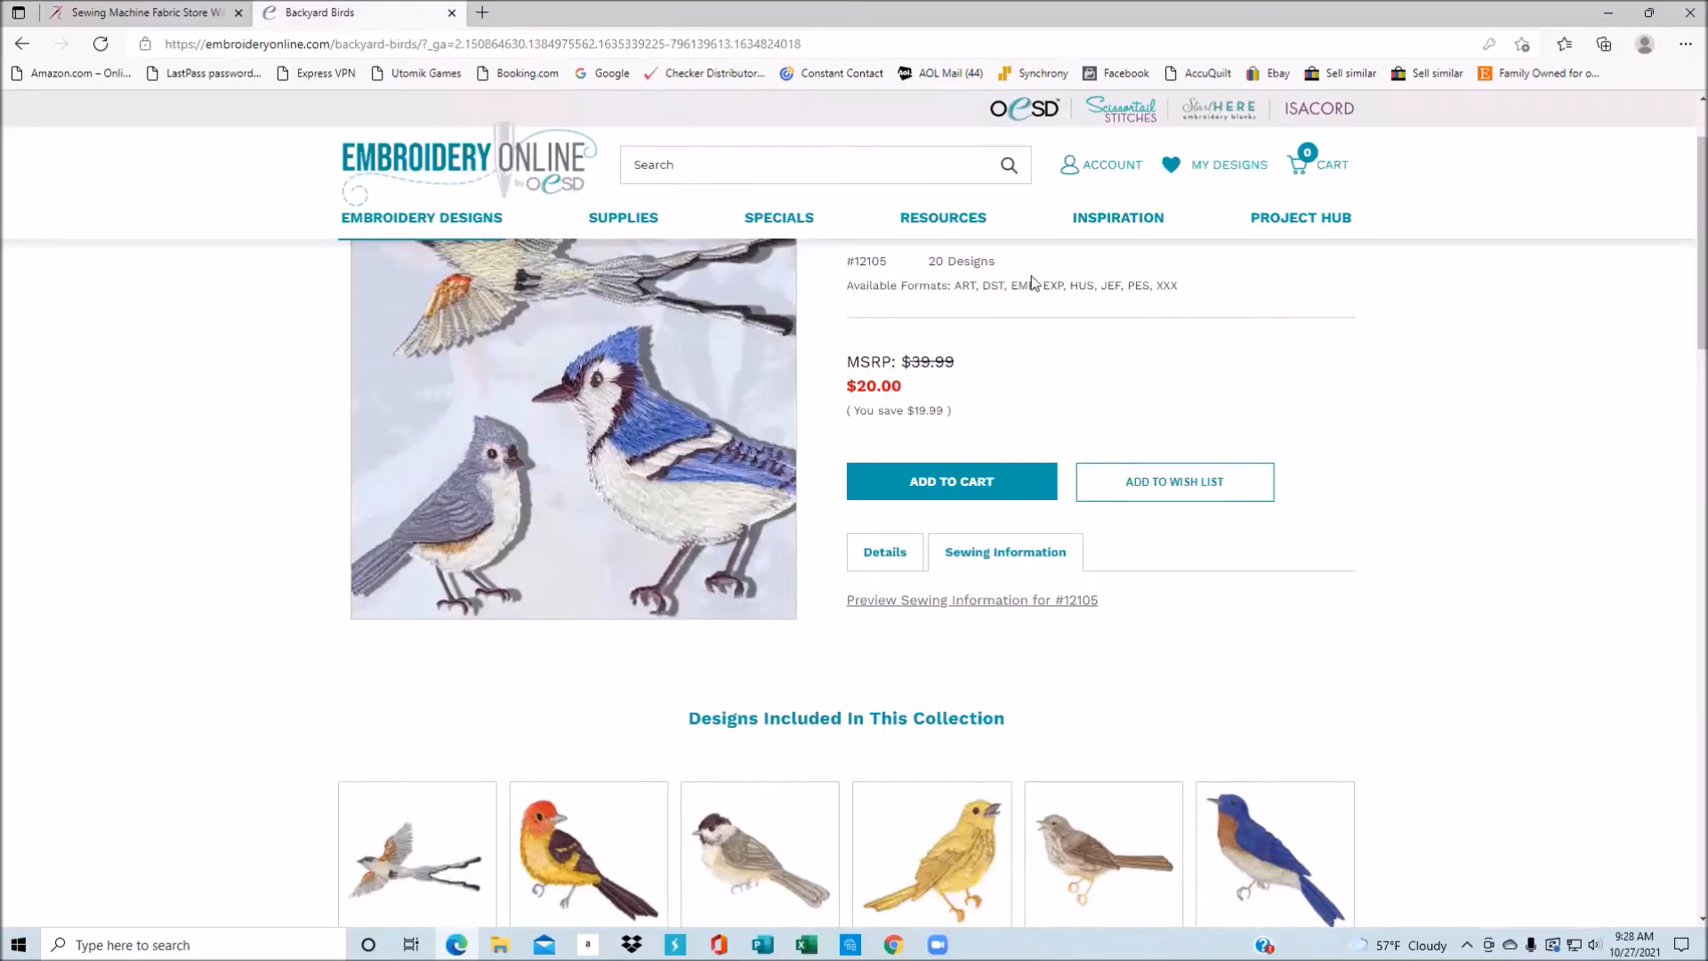
- Sign in to the Embroidery Online account and open the My Designs page of purchased designs
left_click(973, 485)
left_click(1229, 172)
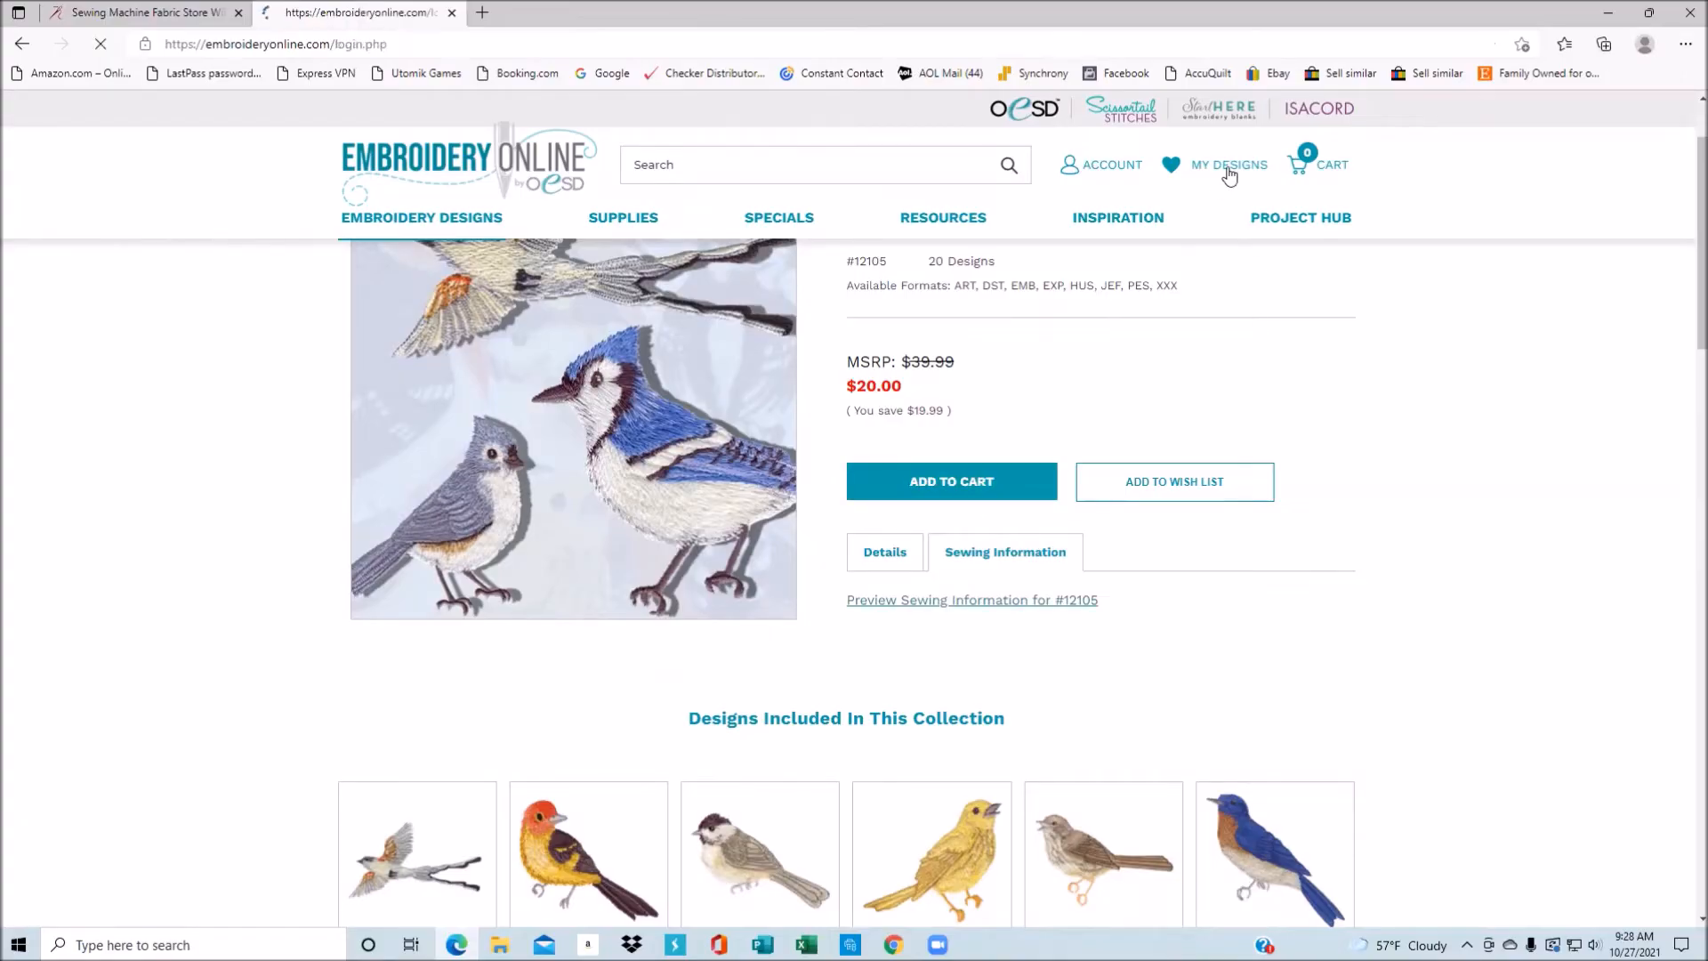
left_click(487, 647)
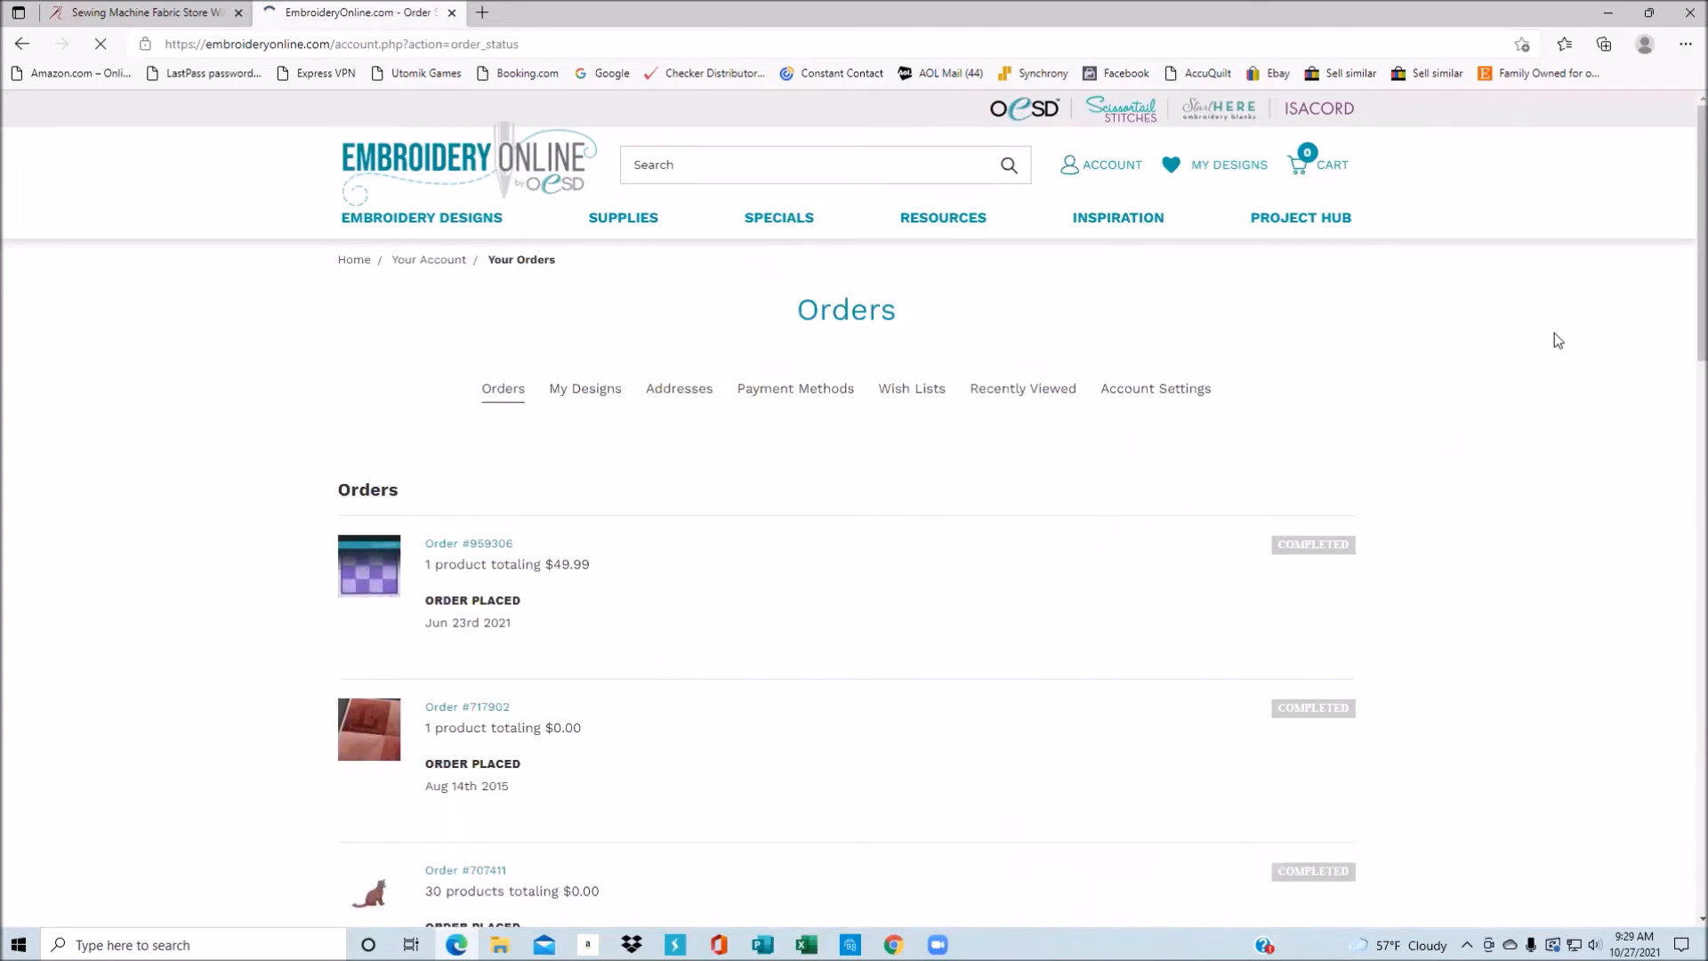
left_click(612, 392)
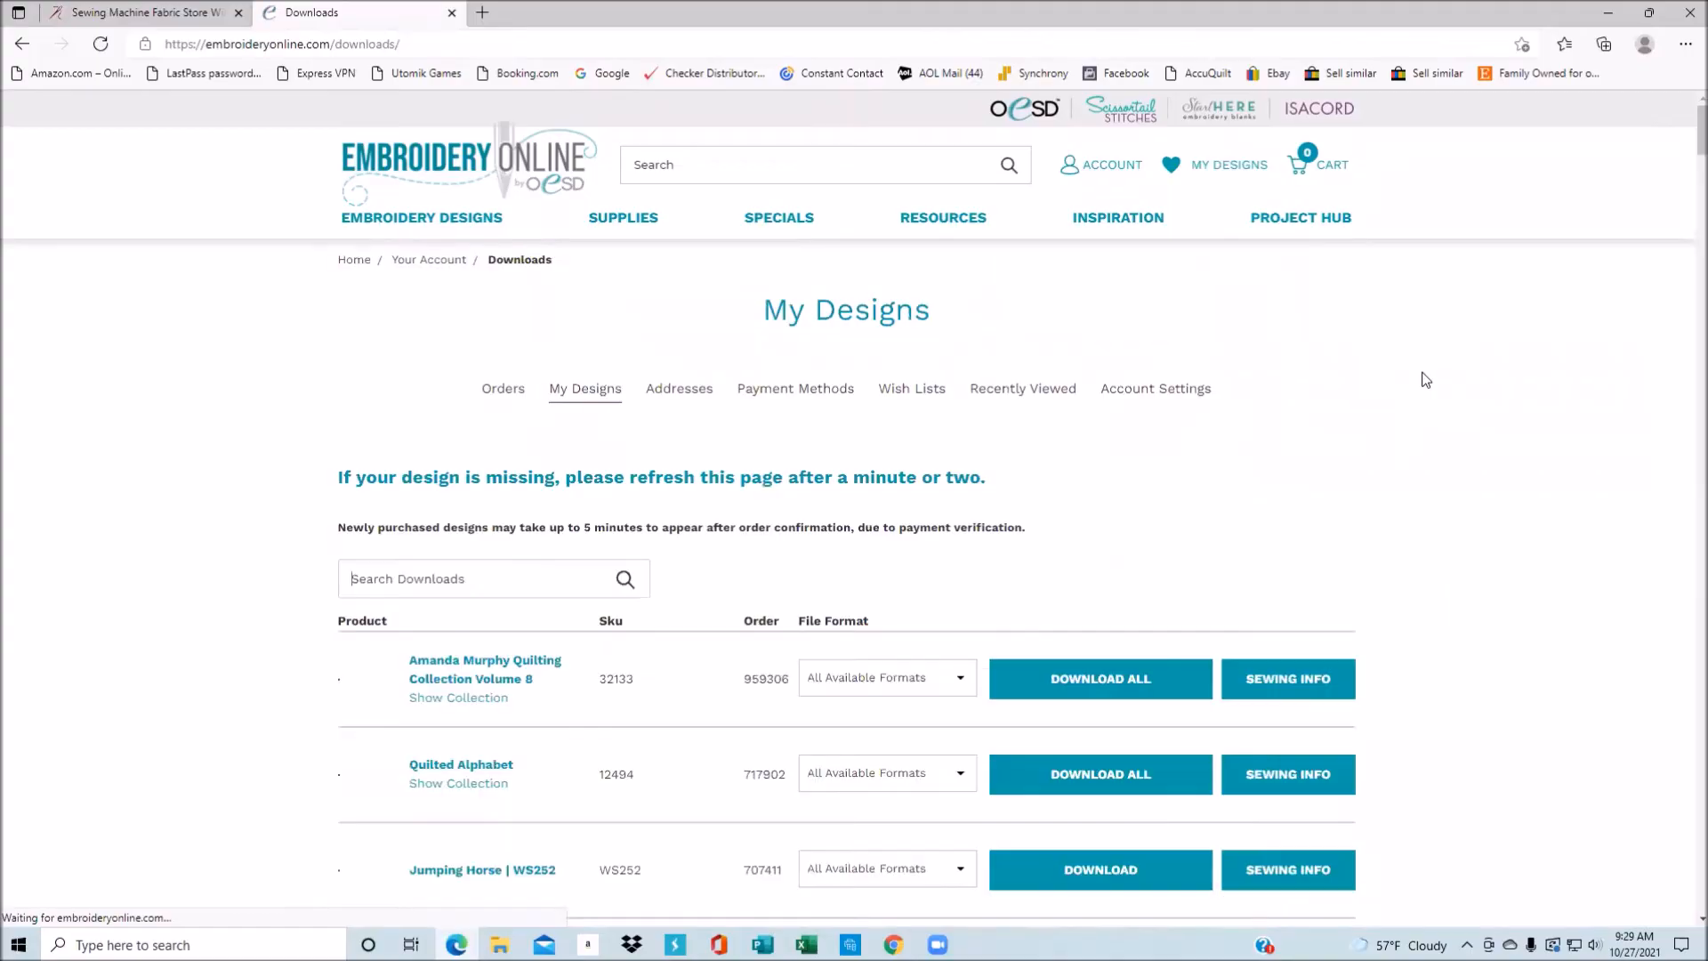
- Download all of Amanda Murphy Quilting Collection Volume 8 in PES format and show the downloaded zip file in its folder
scroll(1427, 378, "down", 3)
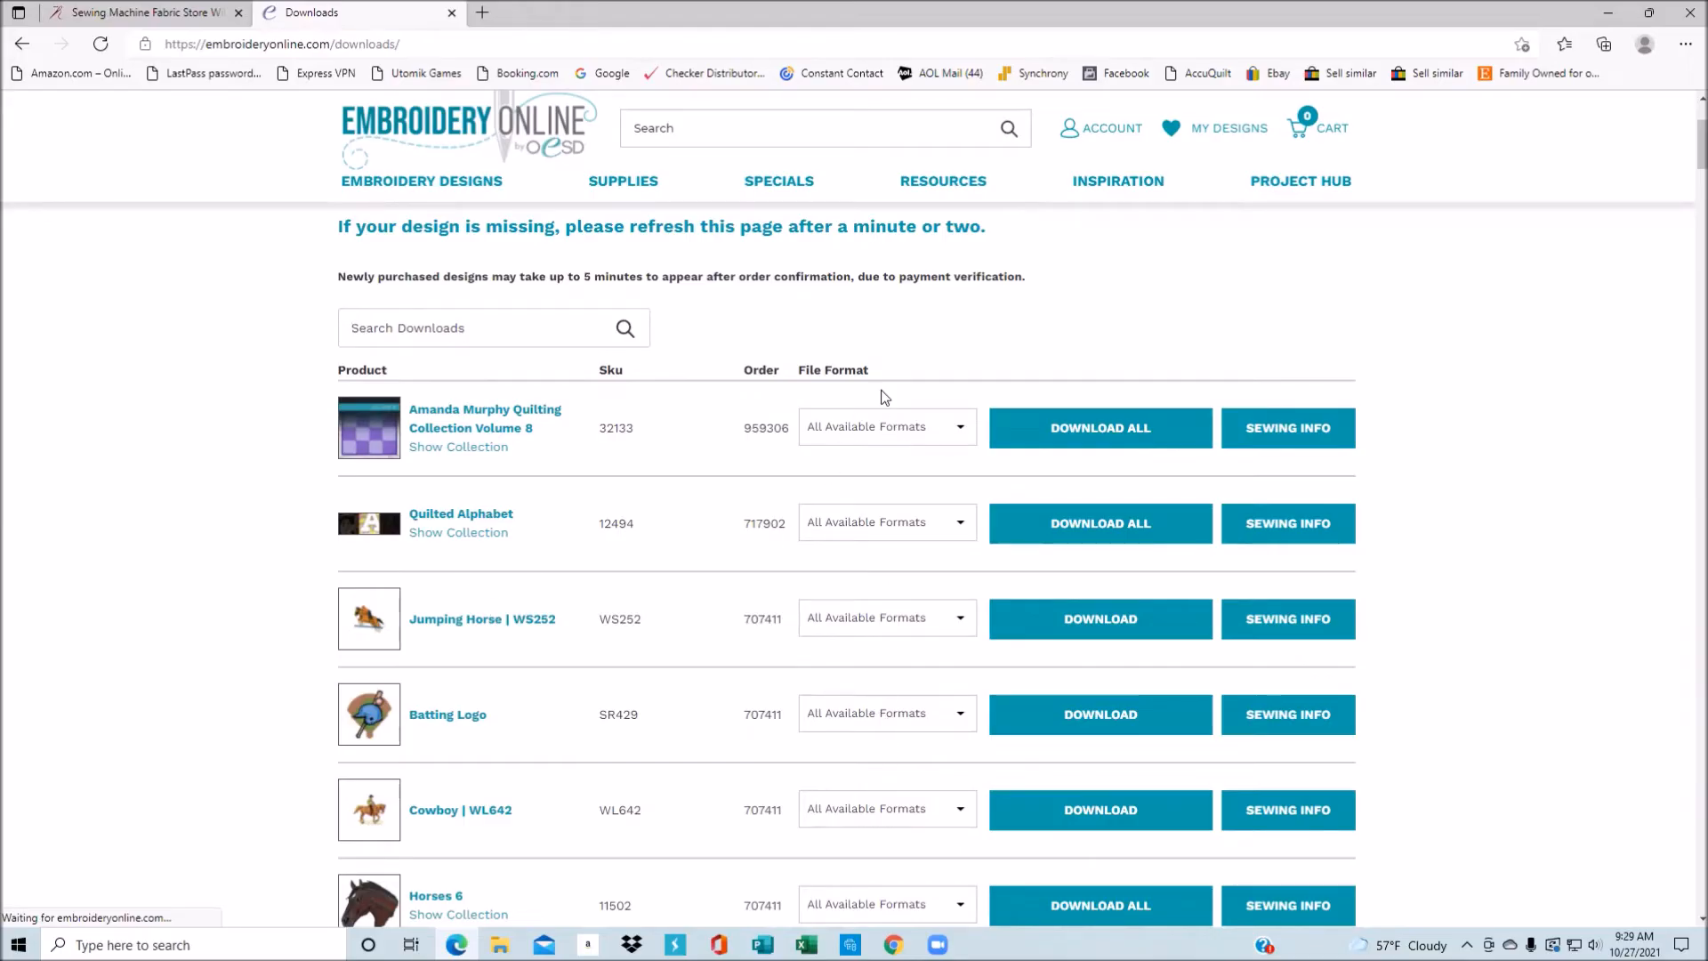
left_click(890, 438)
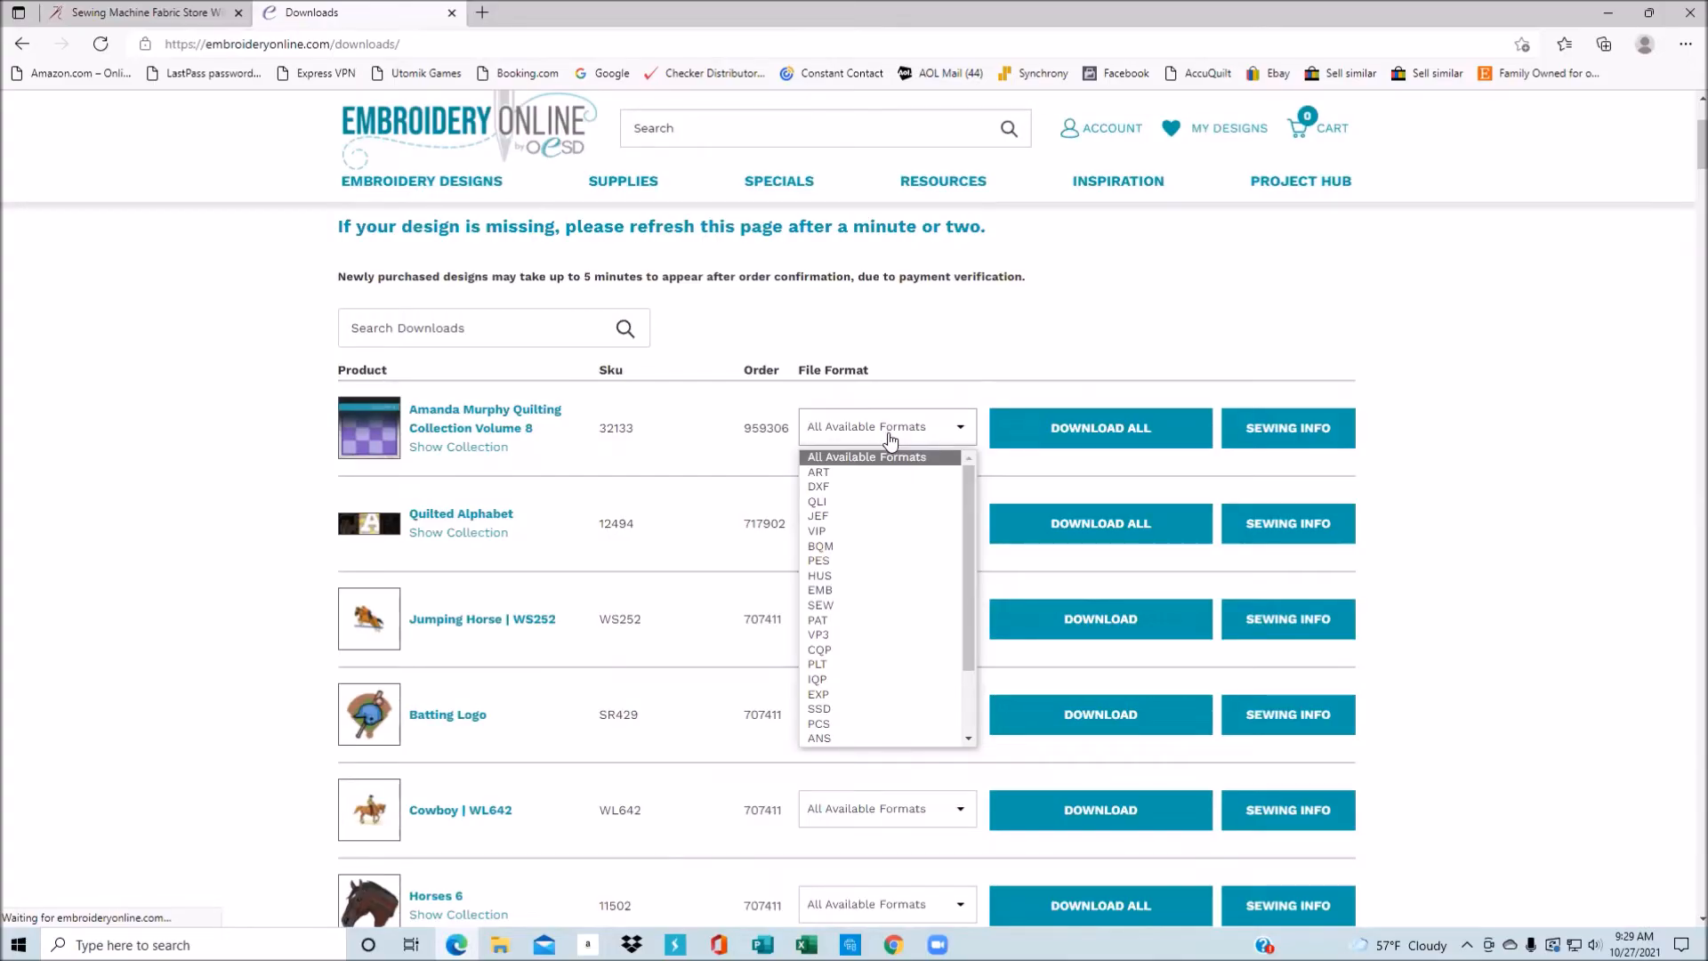
left_click(856, 561)
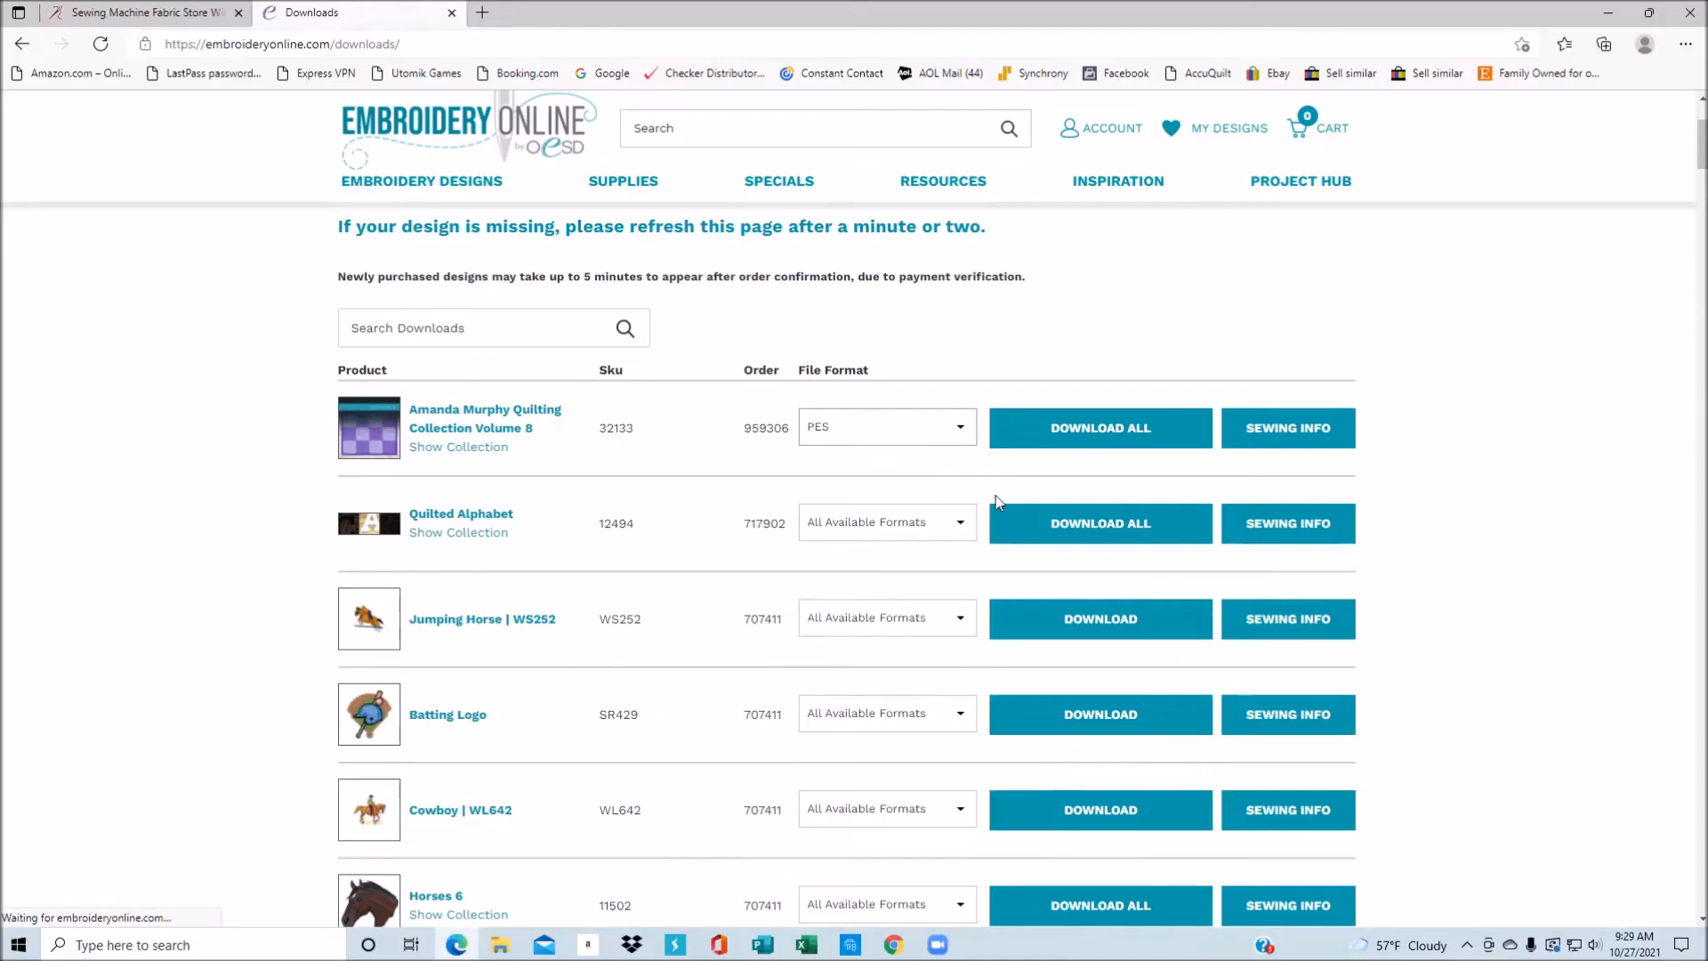
left_click(1111, 434)
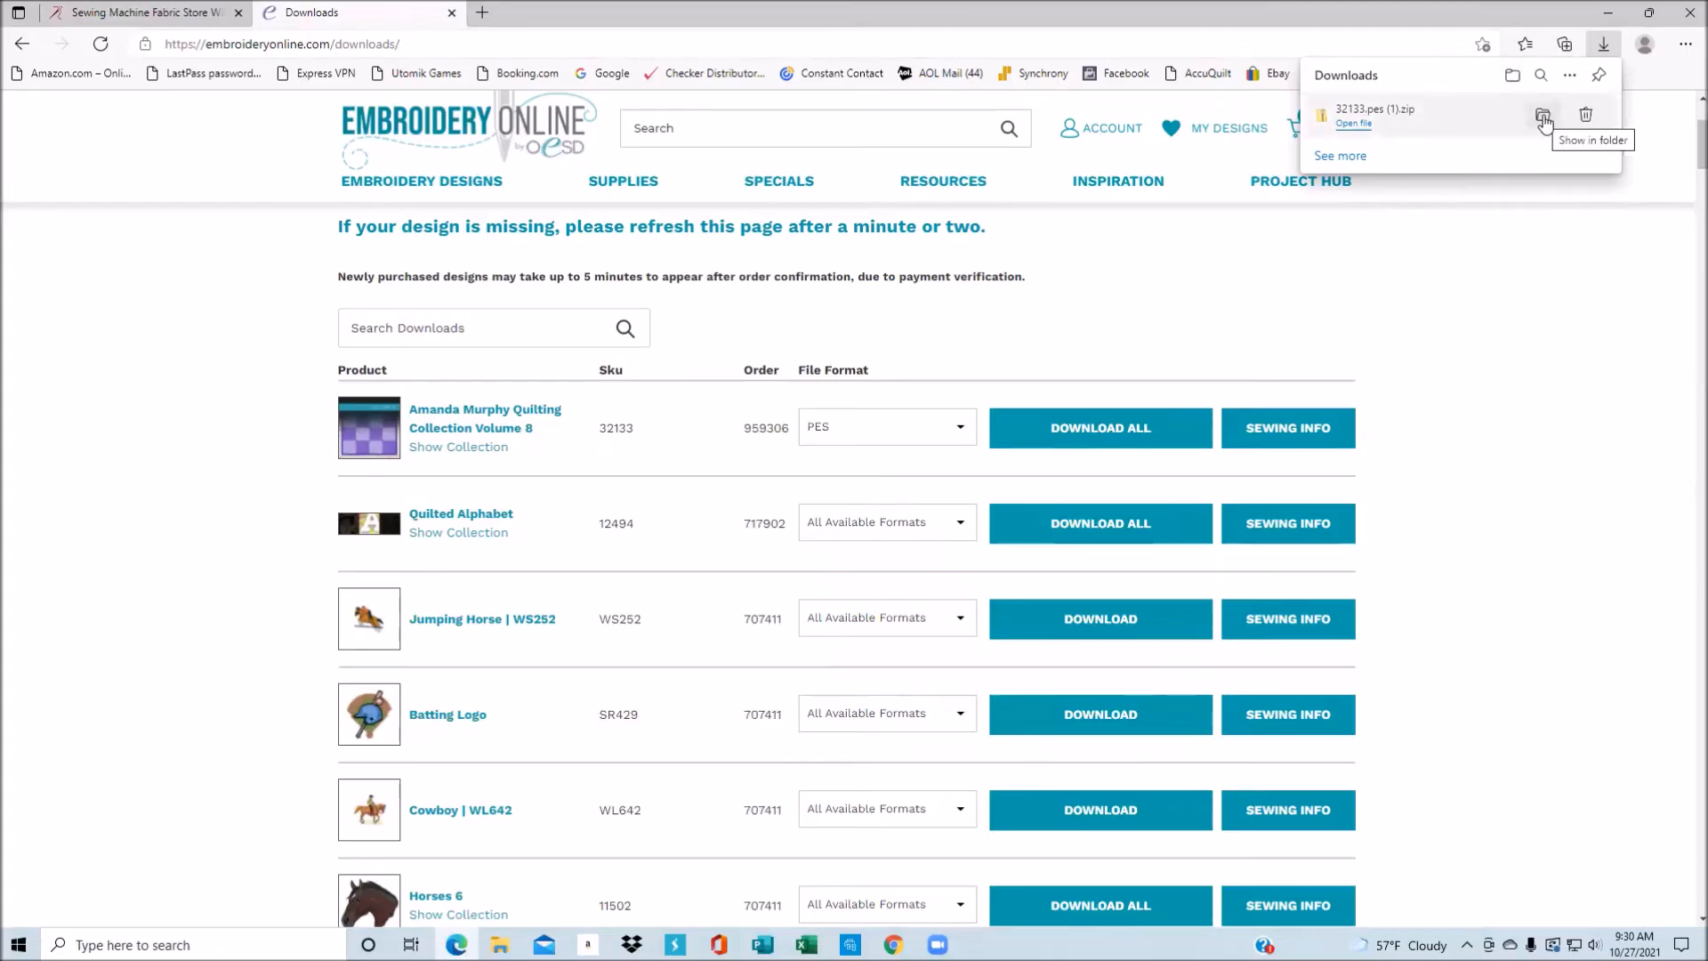
left_click(1544, 117)
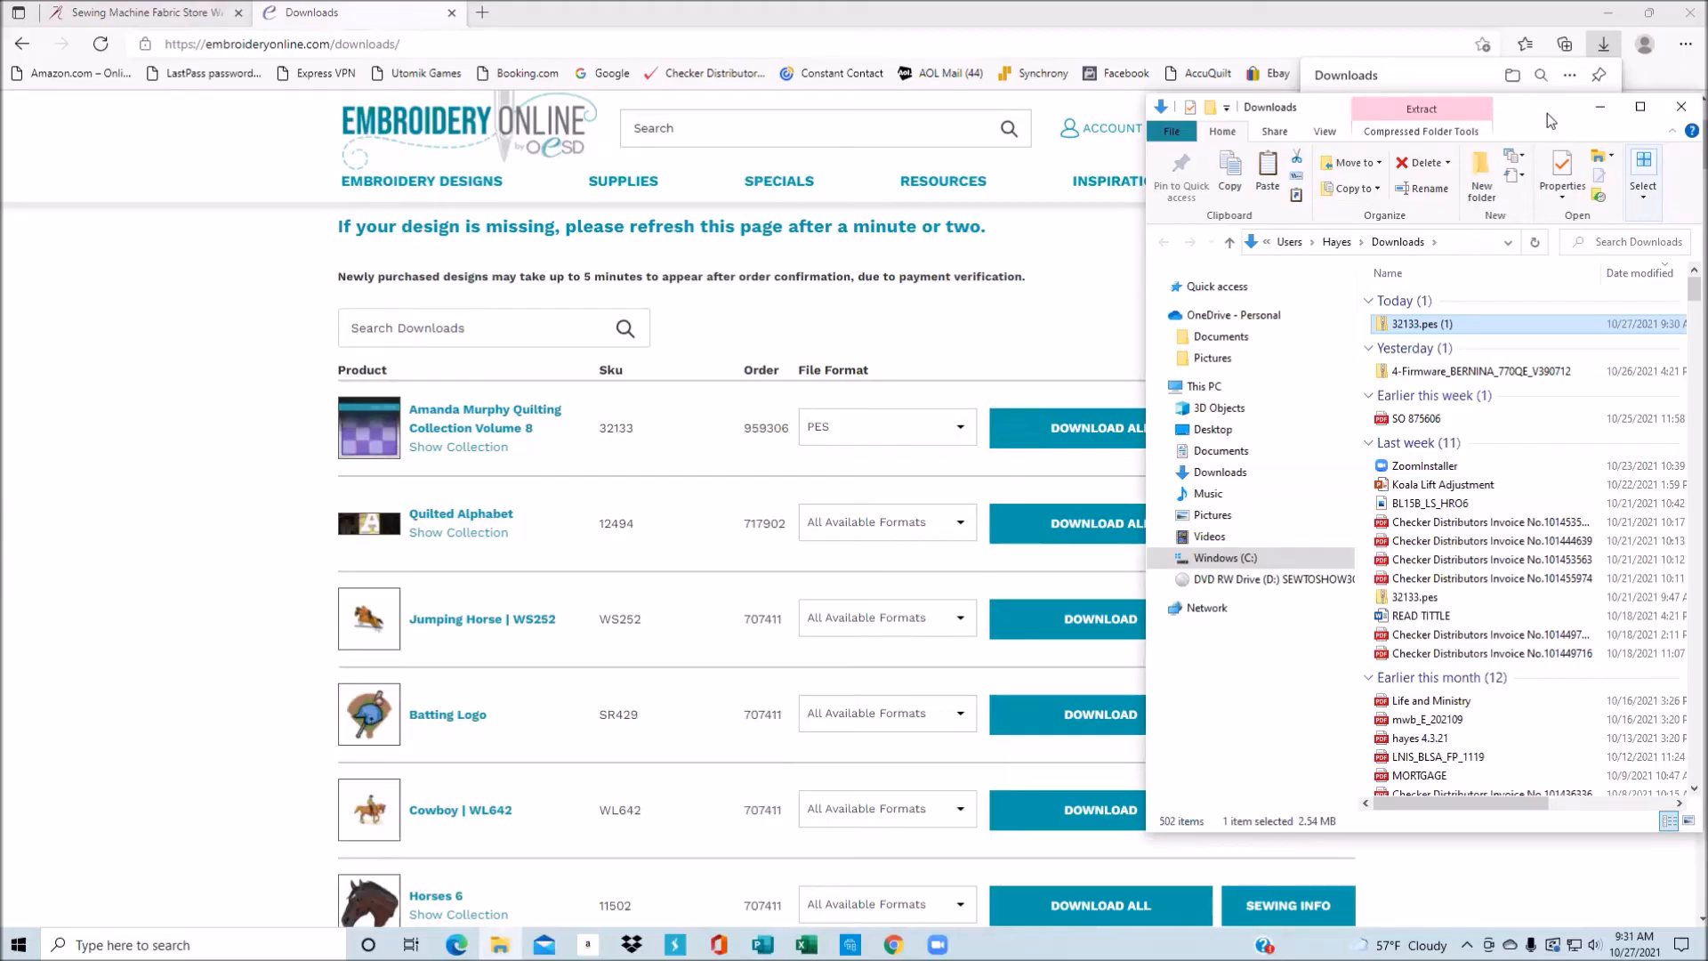
left_click_drag(1547, 114, 1507, 127)
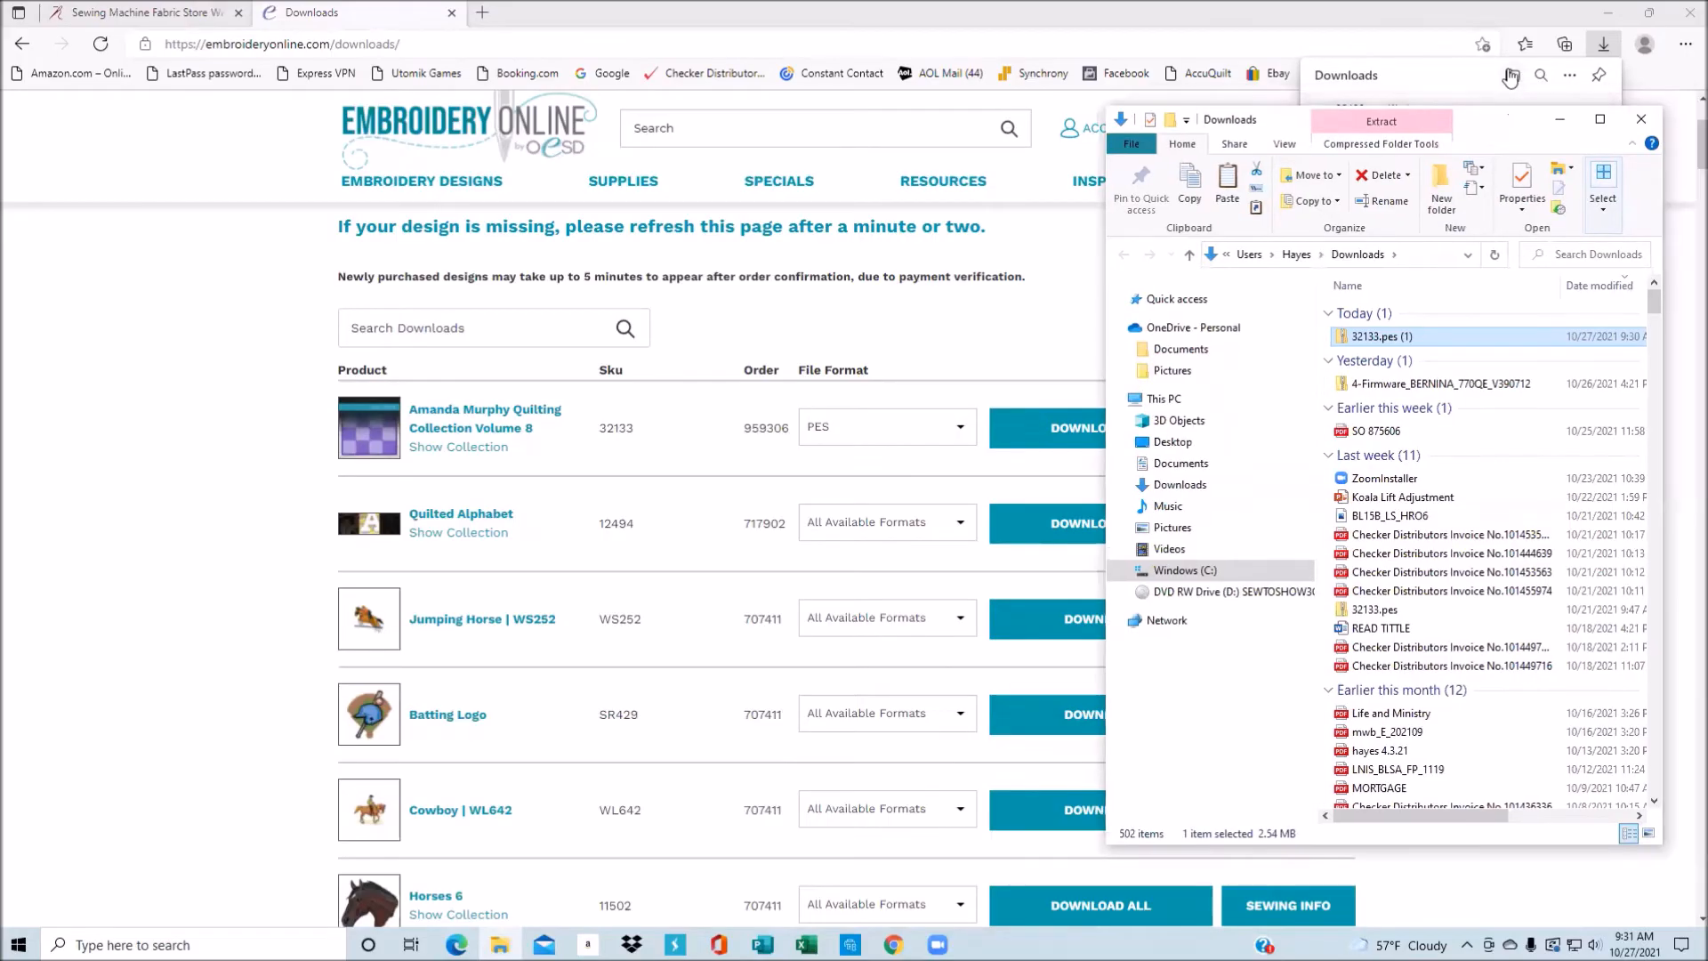
- Move the downloaded 32133.pes (1) zip file from Downloads into the My Embroidery Designs desktop folder and open that folder
left_click(1609, 18)
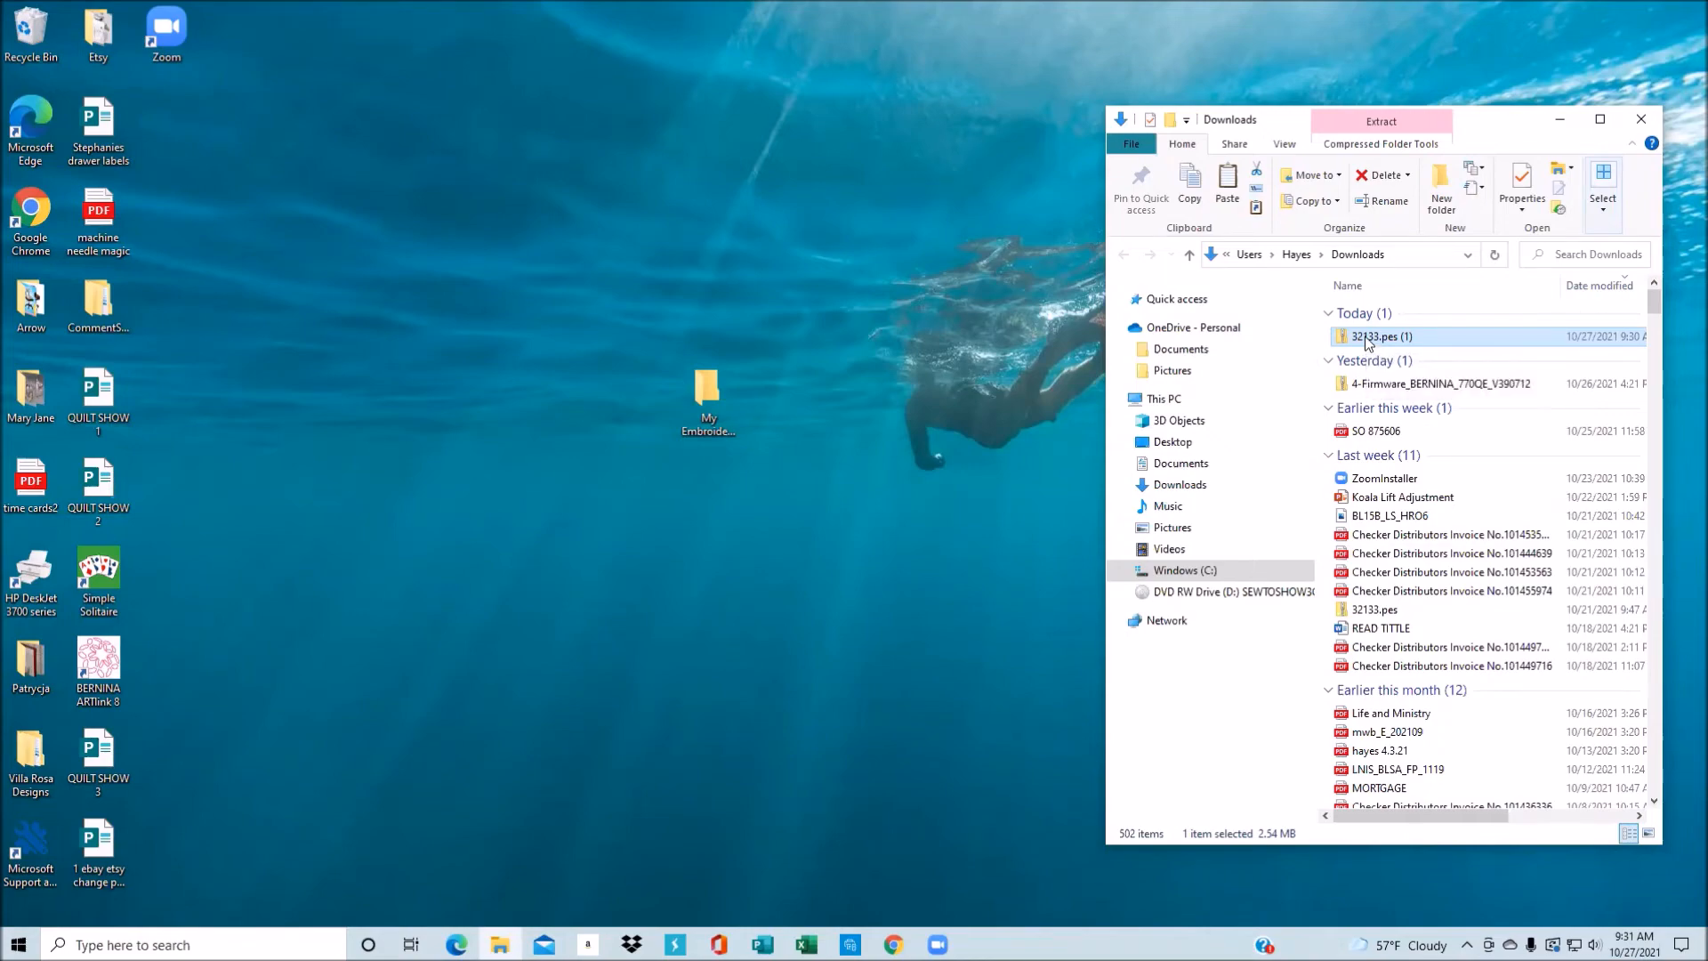
left_click_drag(1369, 344, 715, 400)
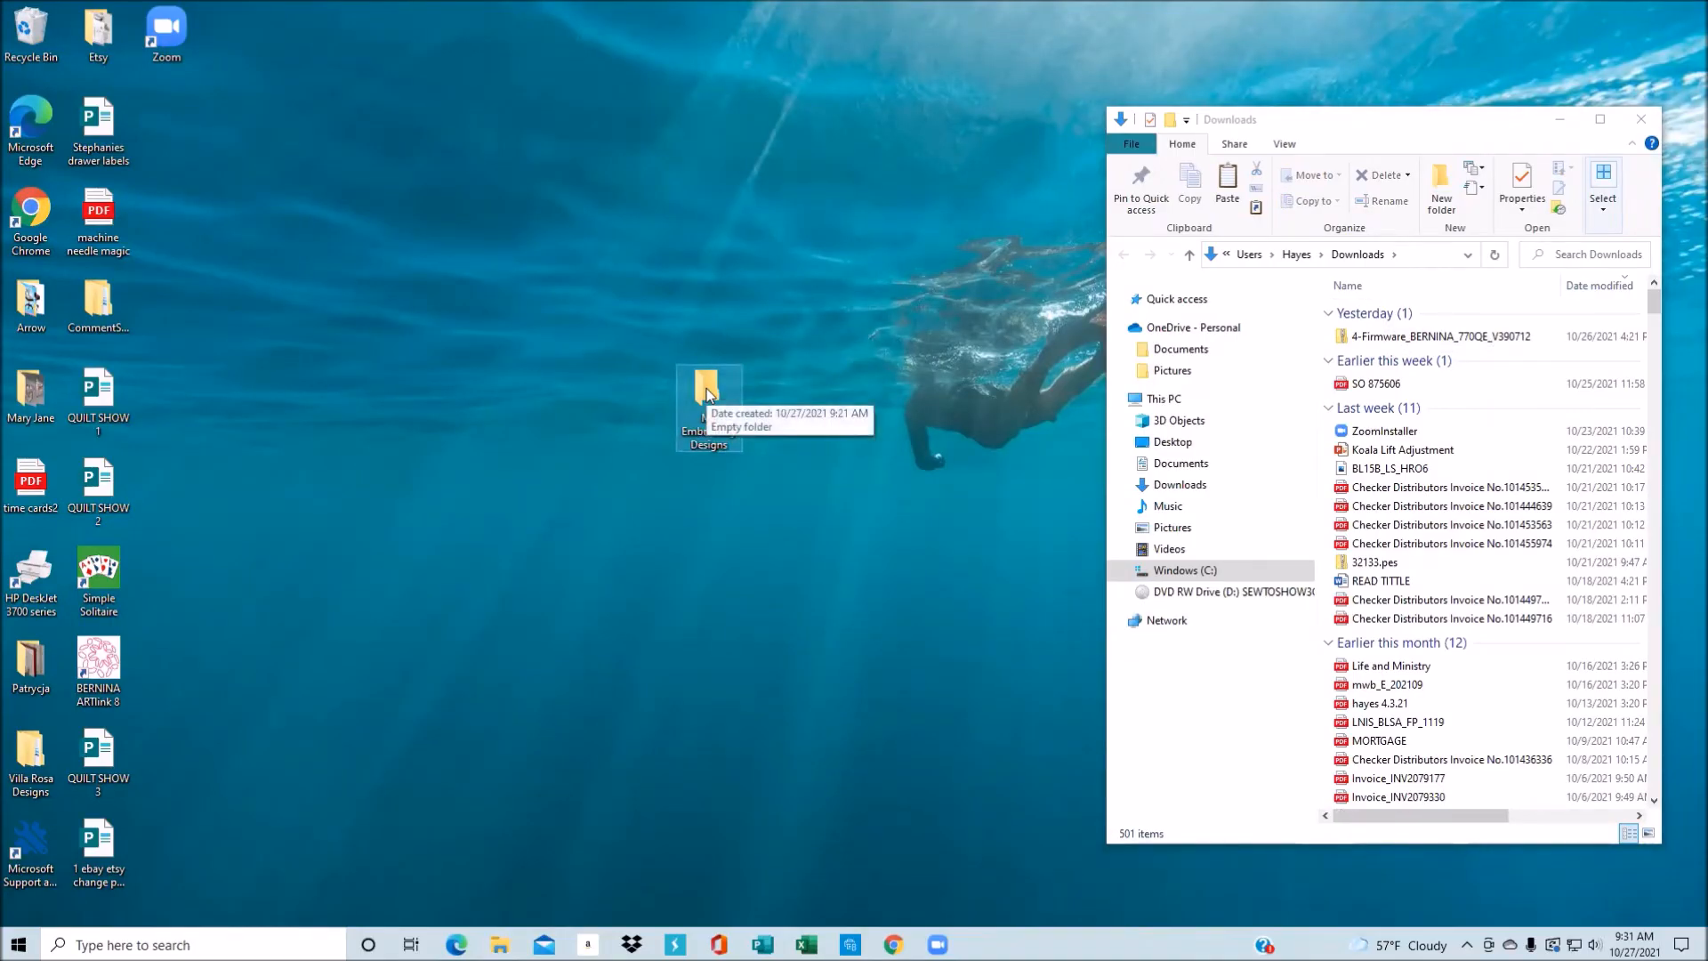
double_click(707, 394)
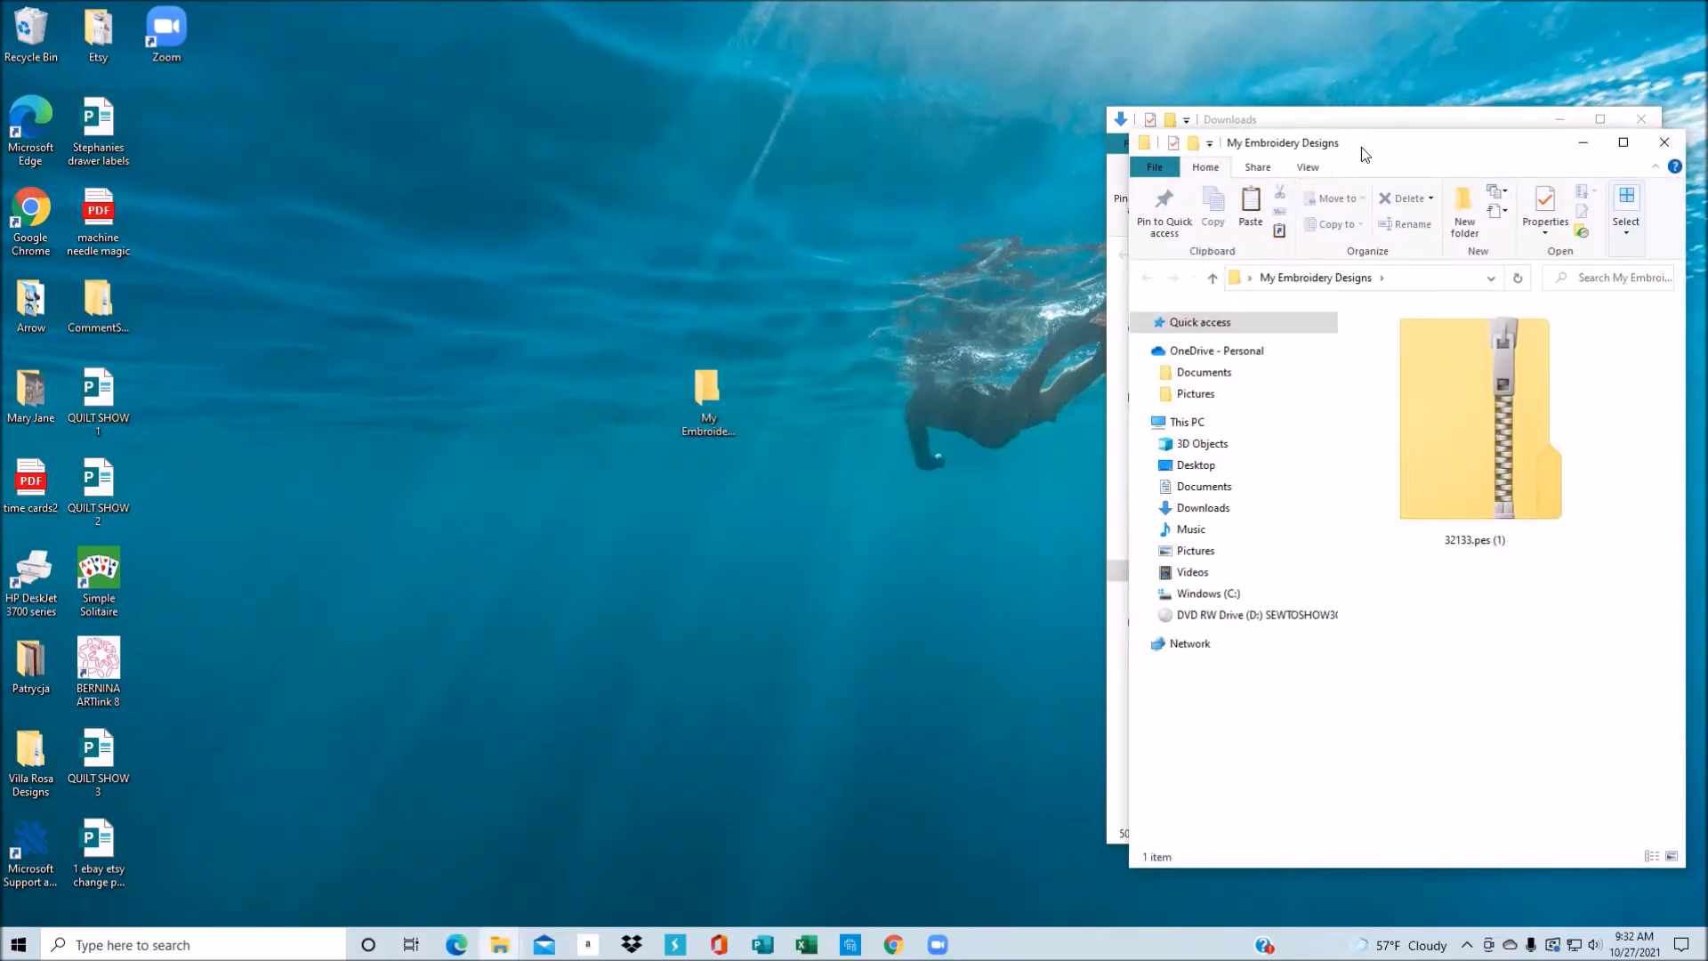
- Move and widen the My Embroidery Designs window, then close it and the Downloads window
left_click_drag(1361, 147, 462, 108)
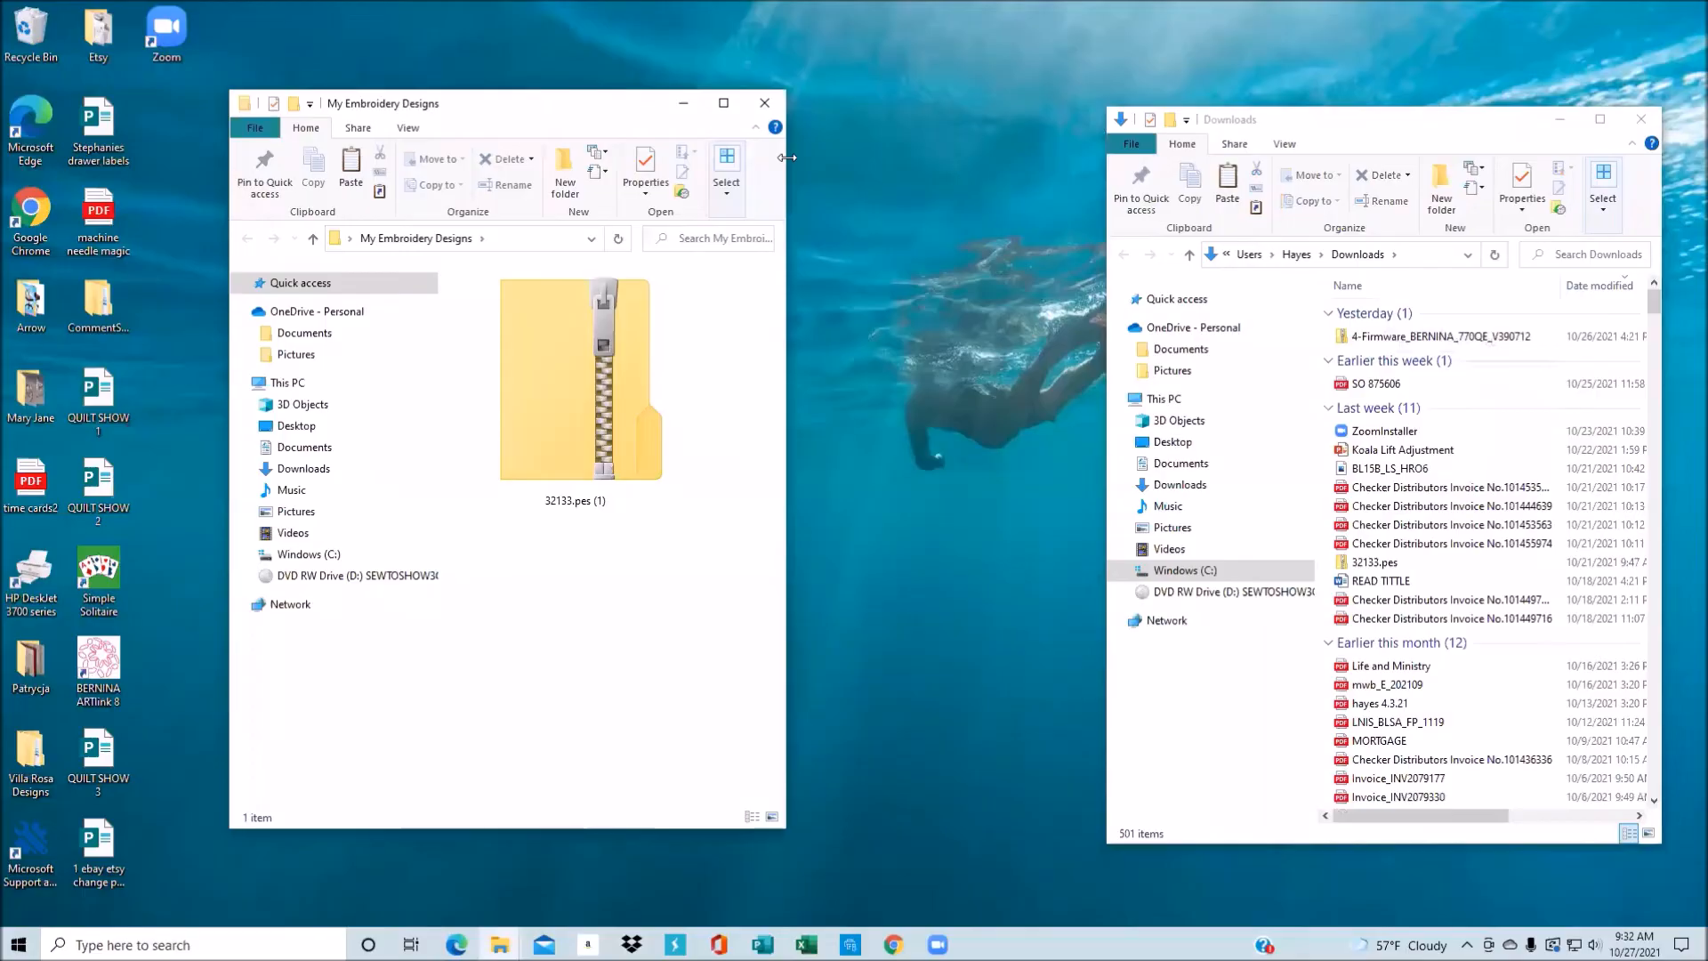
left_click_drag(787, 157, 1097, 158)
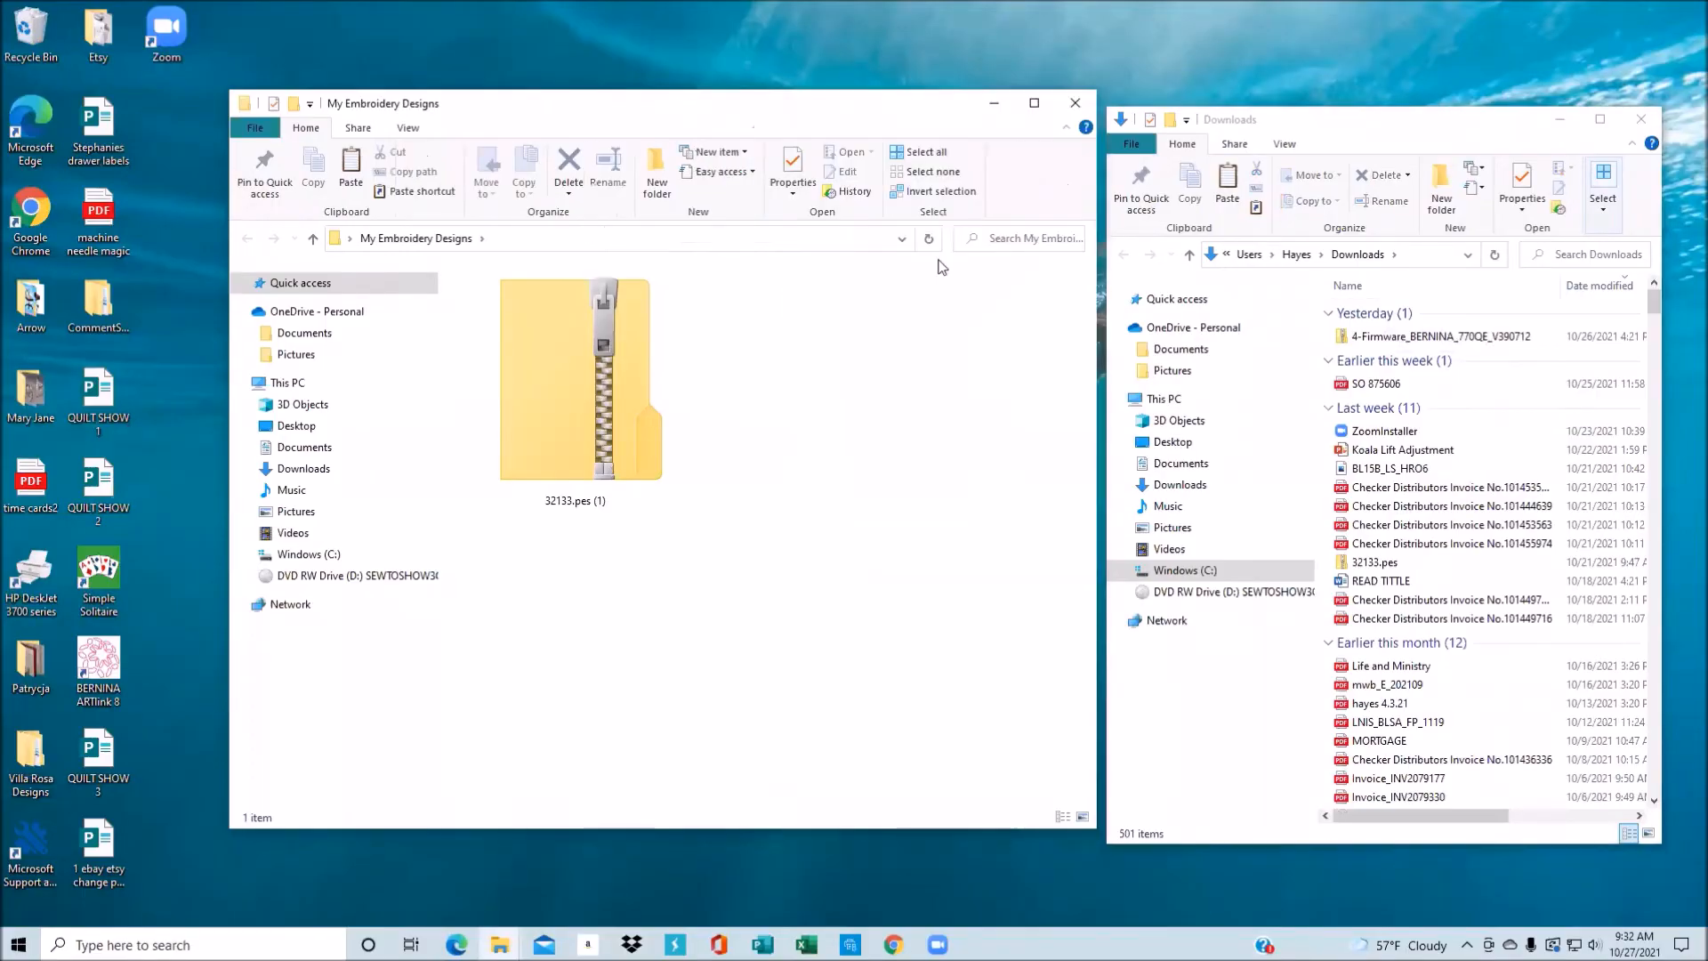
left_click(1631, 115)
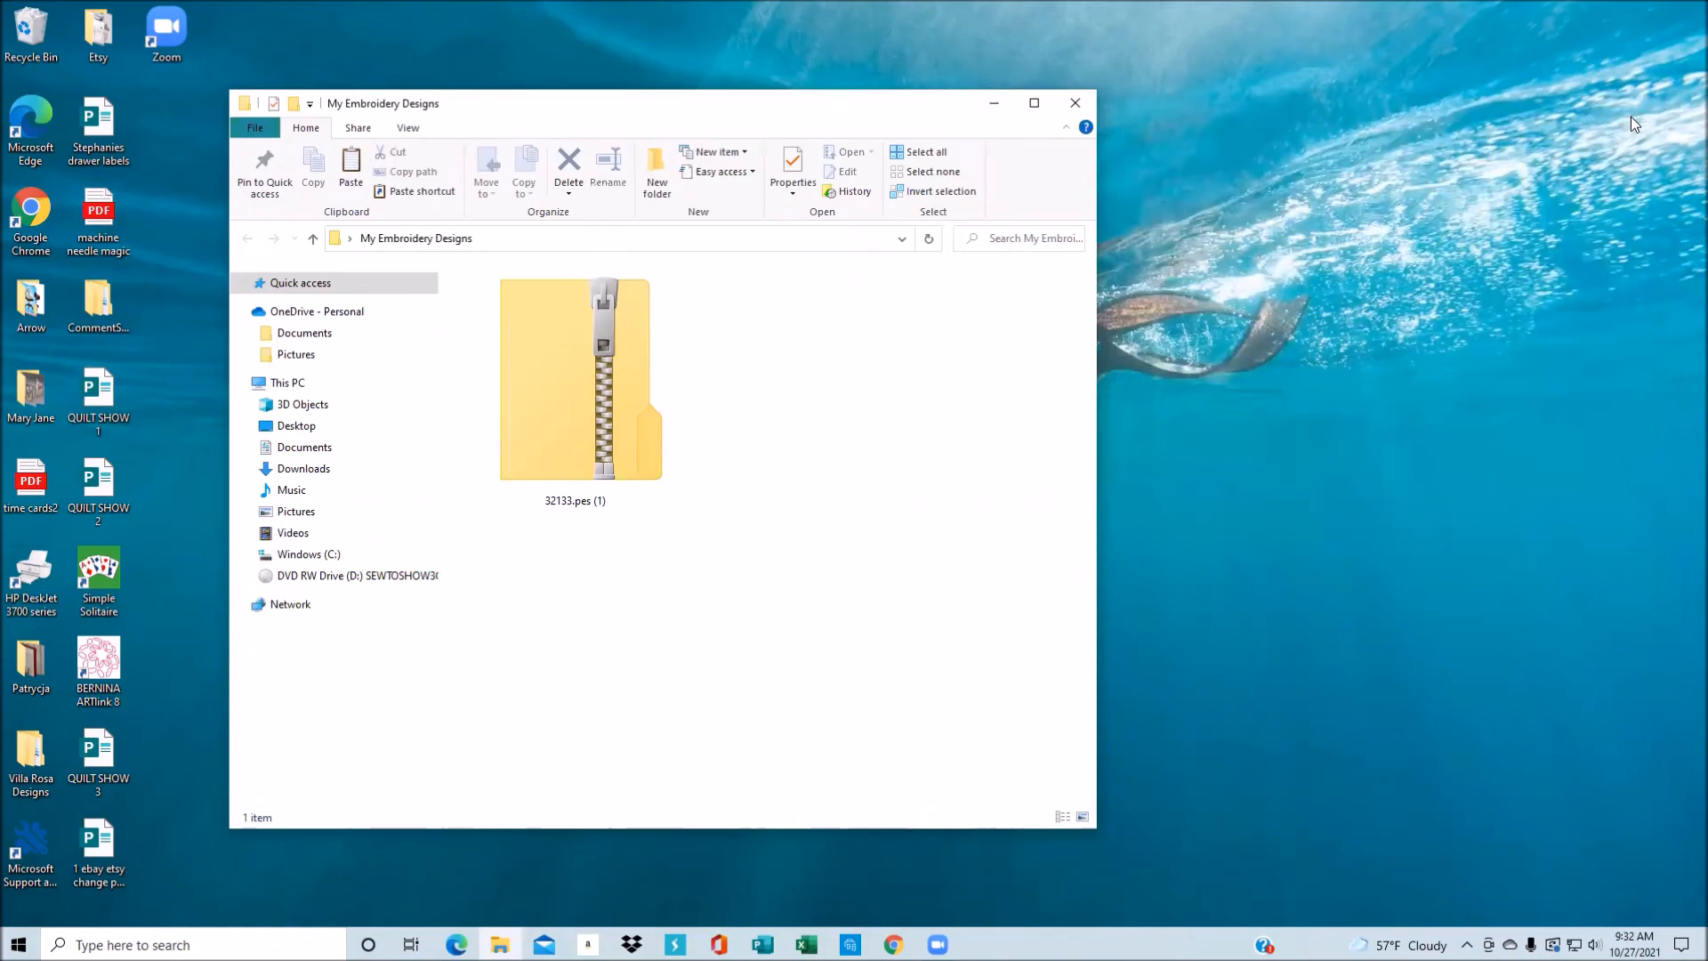
left_click(1078, 103)
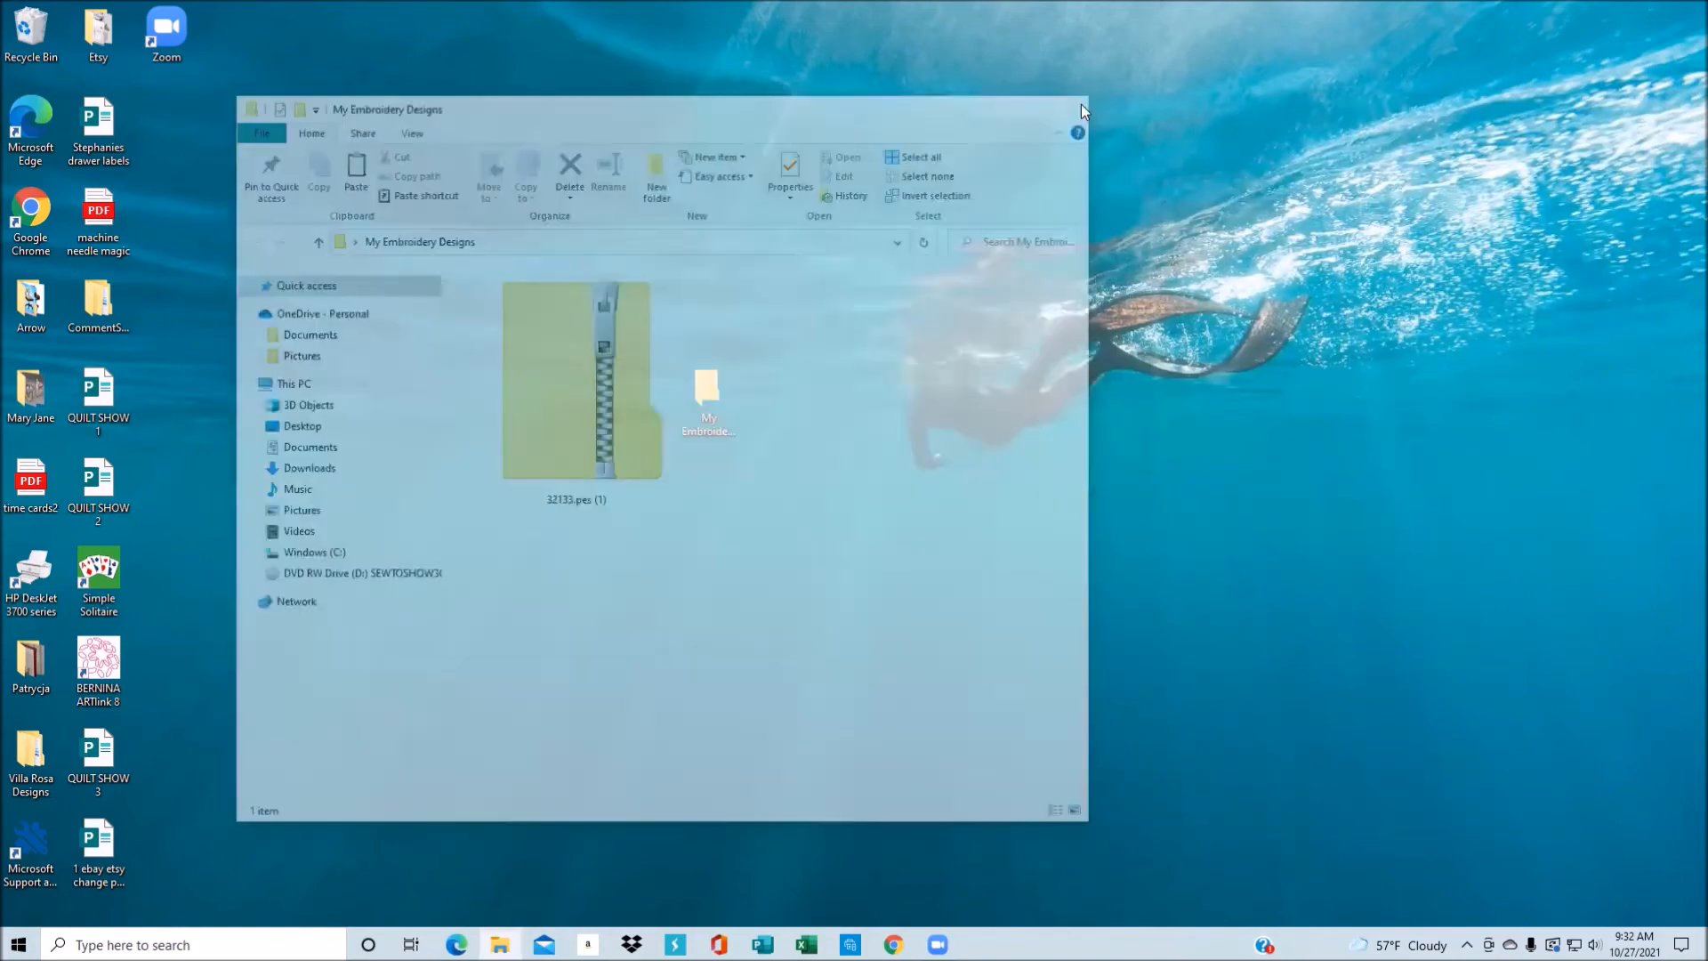
- Reopen the My Embroidery Designs folder, try the large and small icon layouts, and set it to extra large icons
double_click(703, 409)
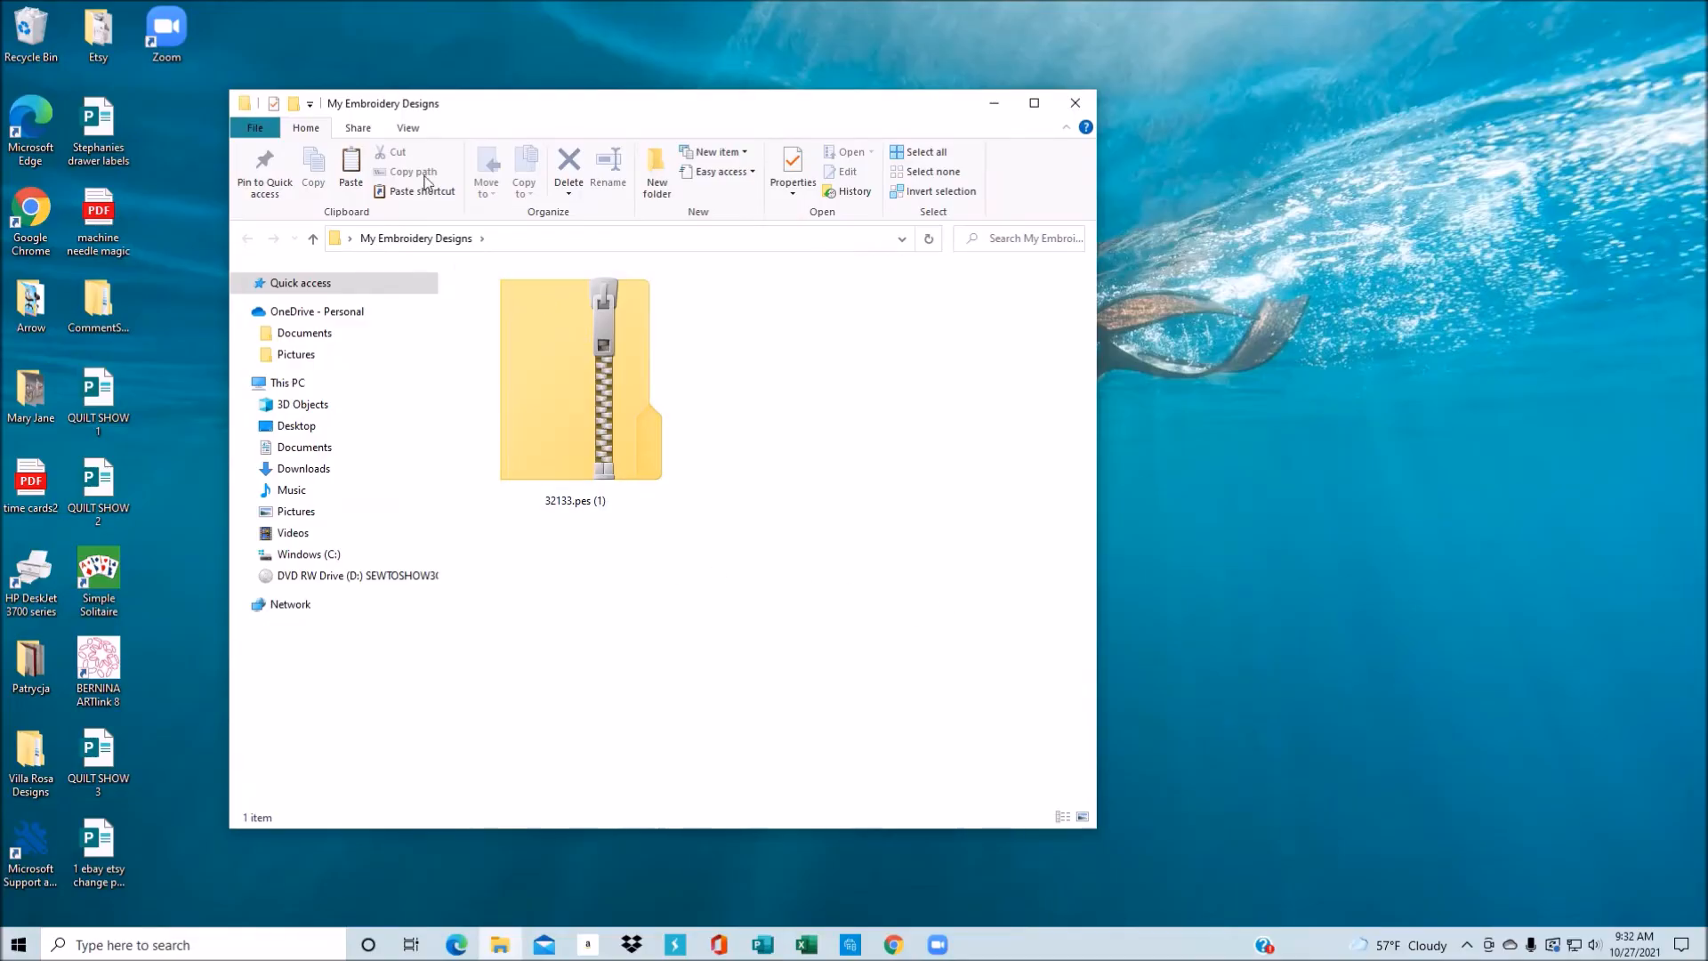
left_click(407, 128)
left_click(525, 154)
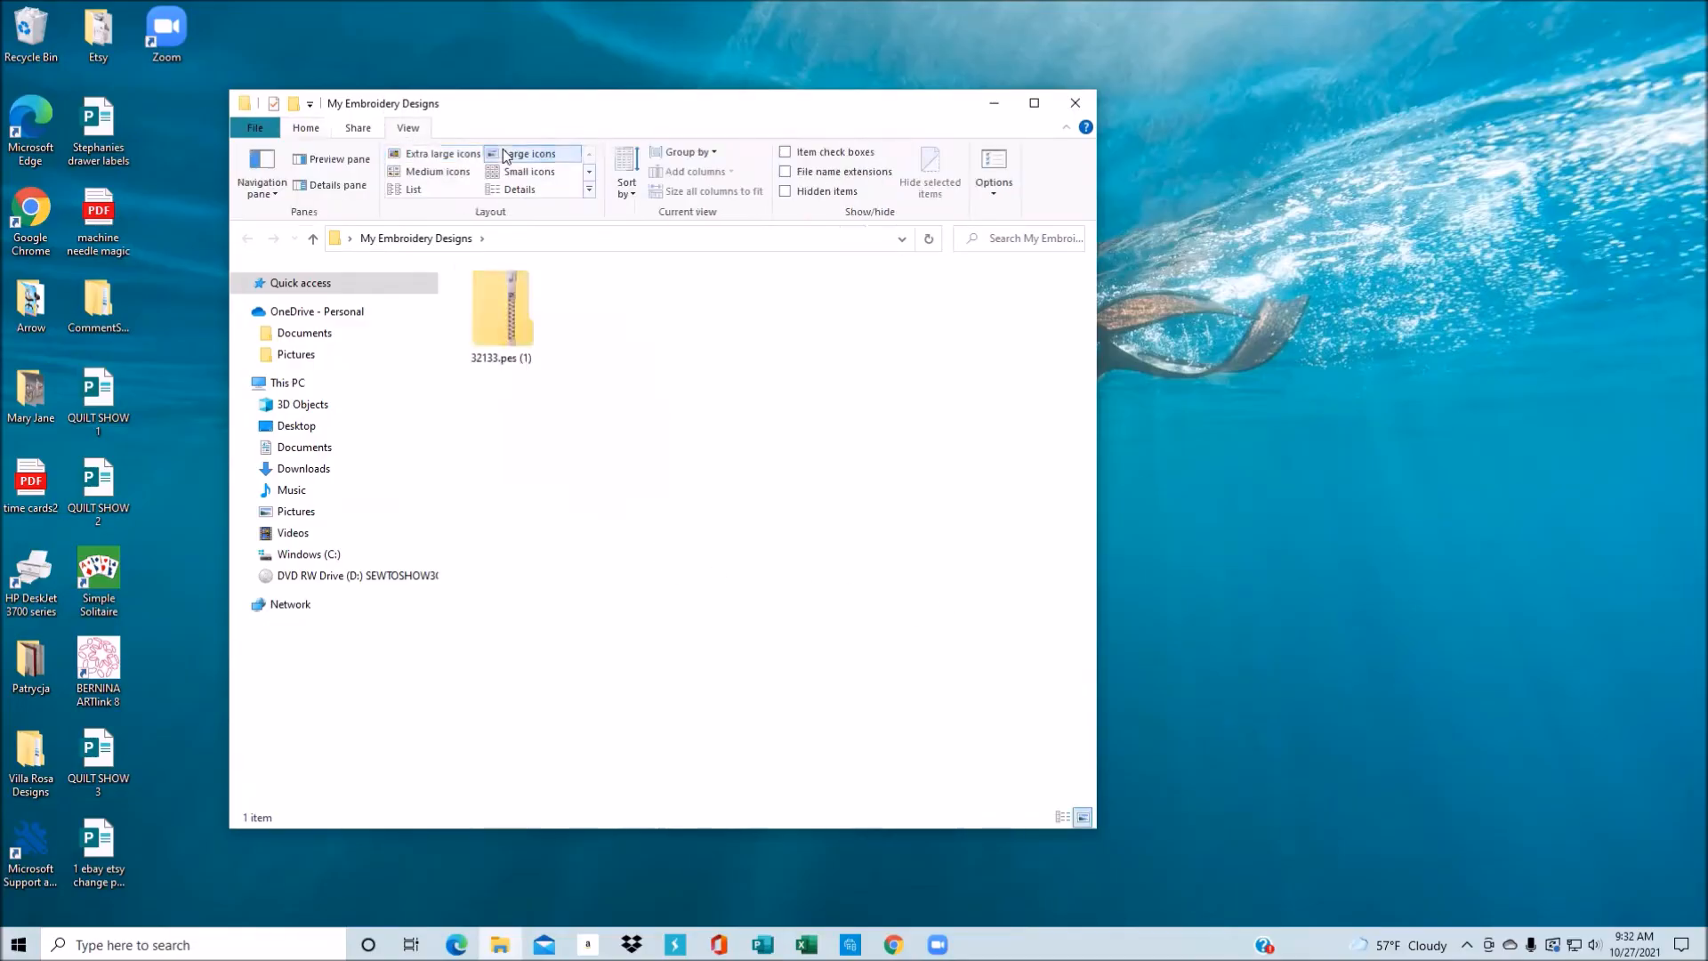
left_click(529, 172)
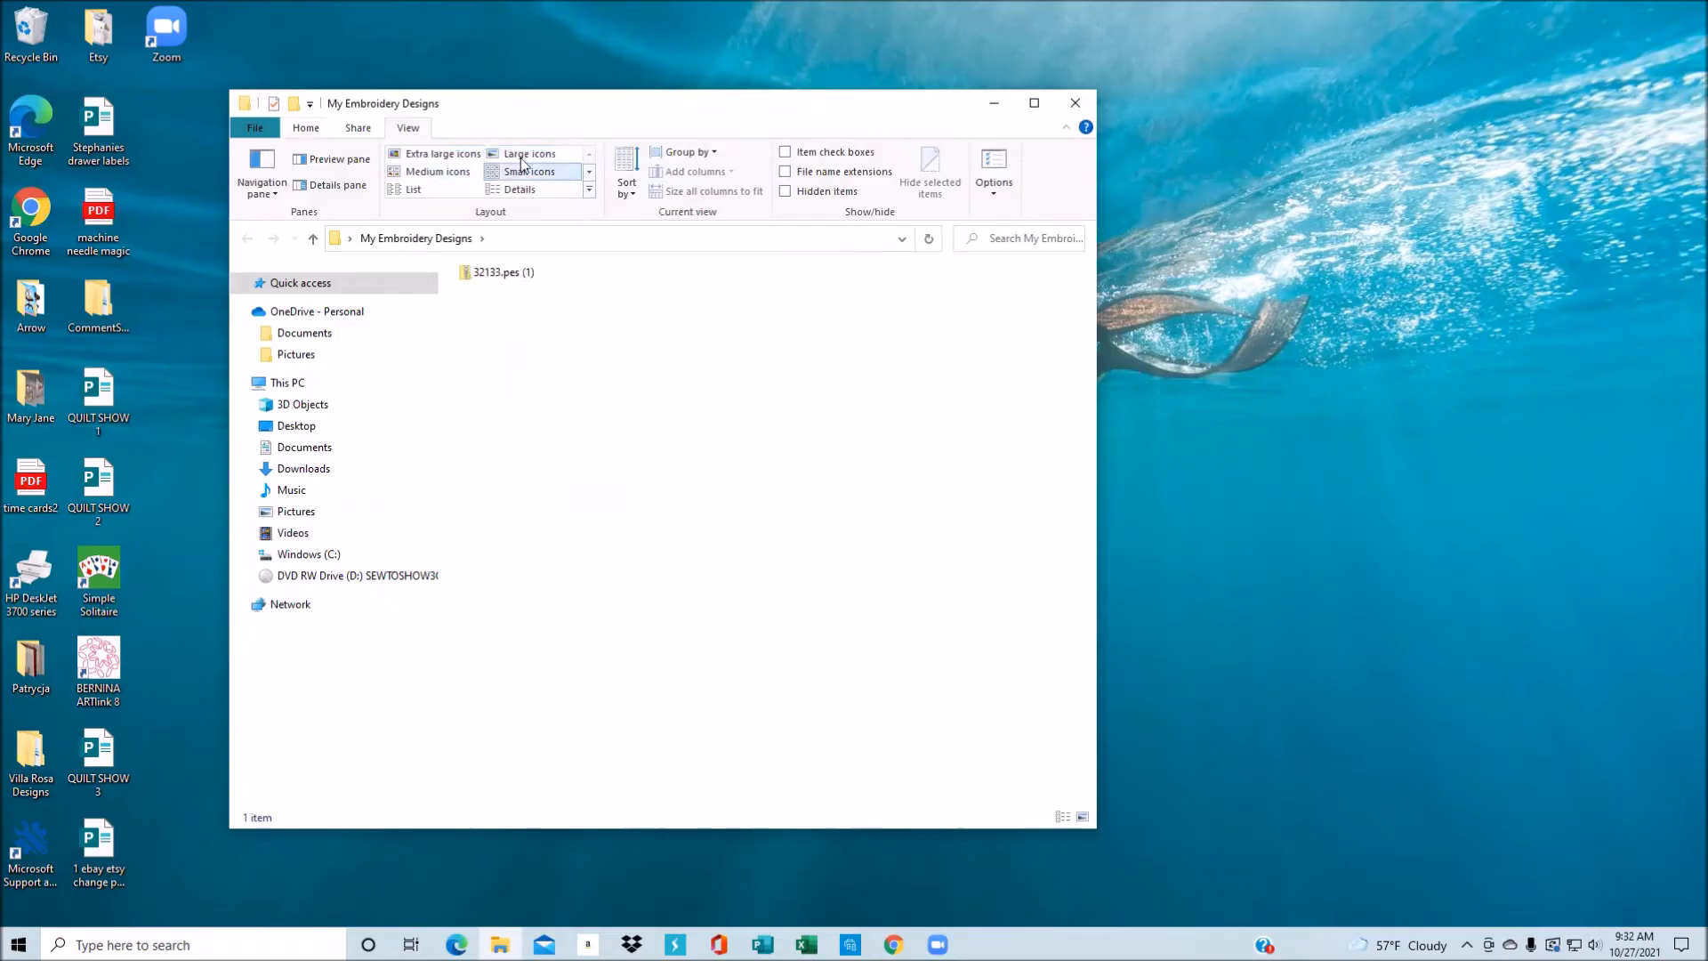
left_click(444, 160)
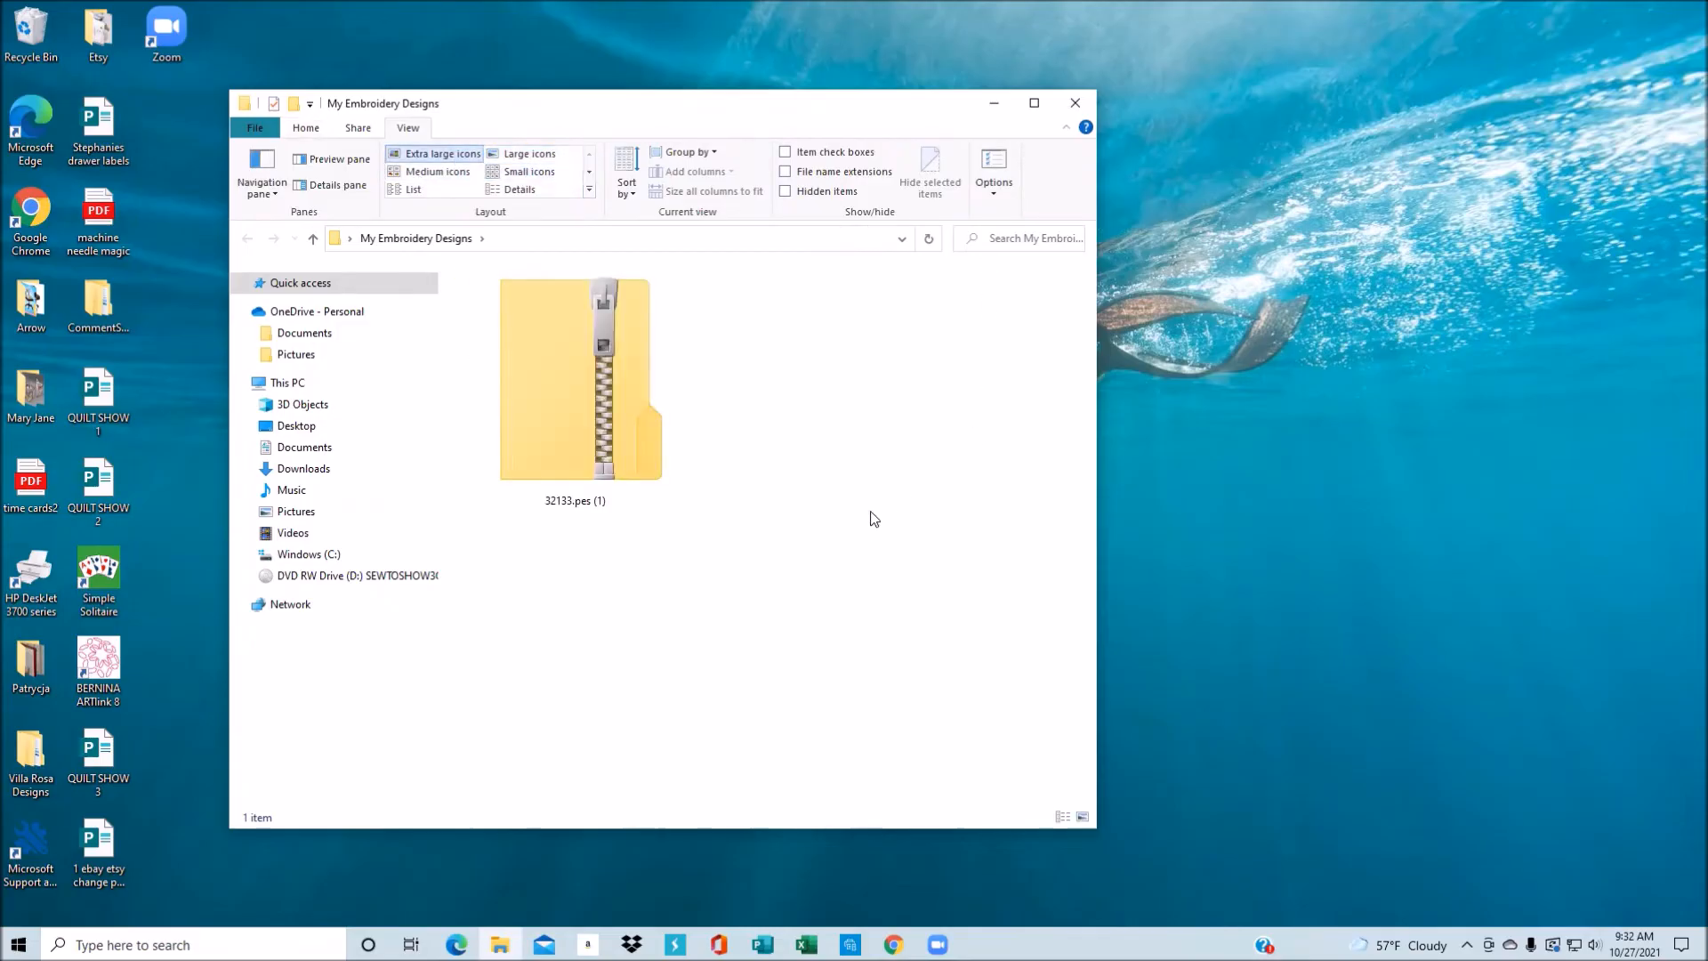
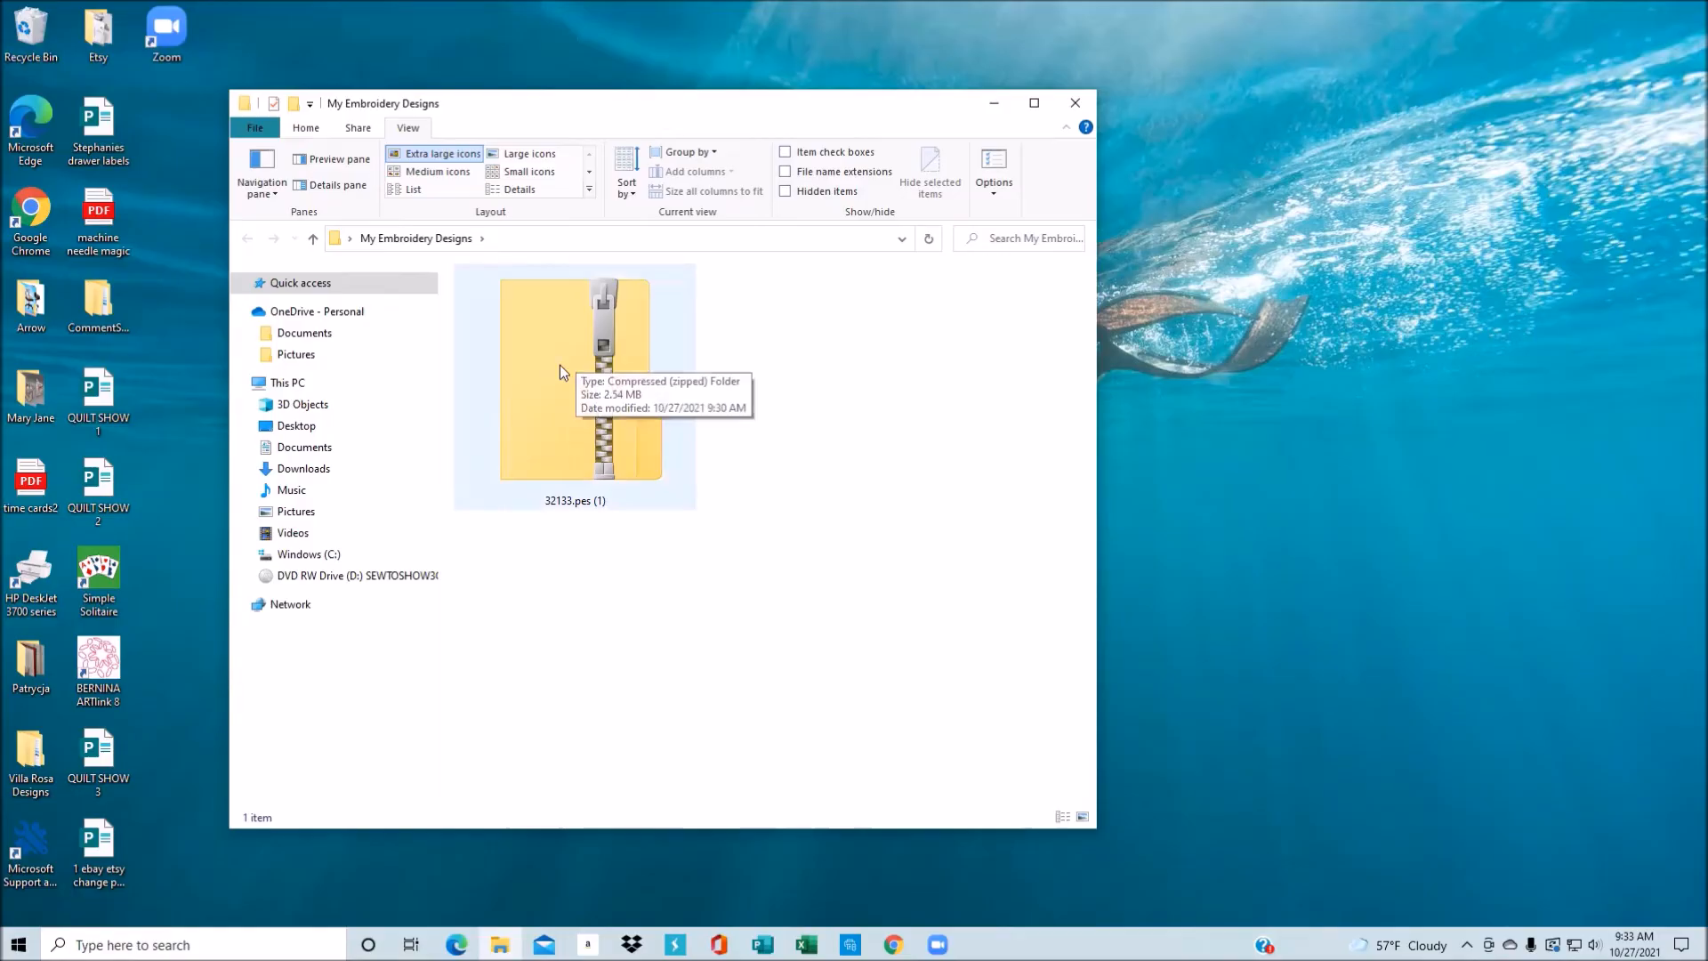
- Extract all files of the 32133.pes (1) zip into the suggested folder inside My Embroidery Designs
right_click(569, 363)
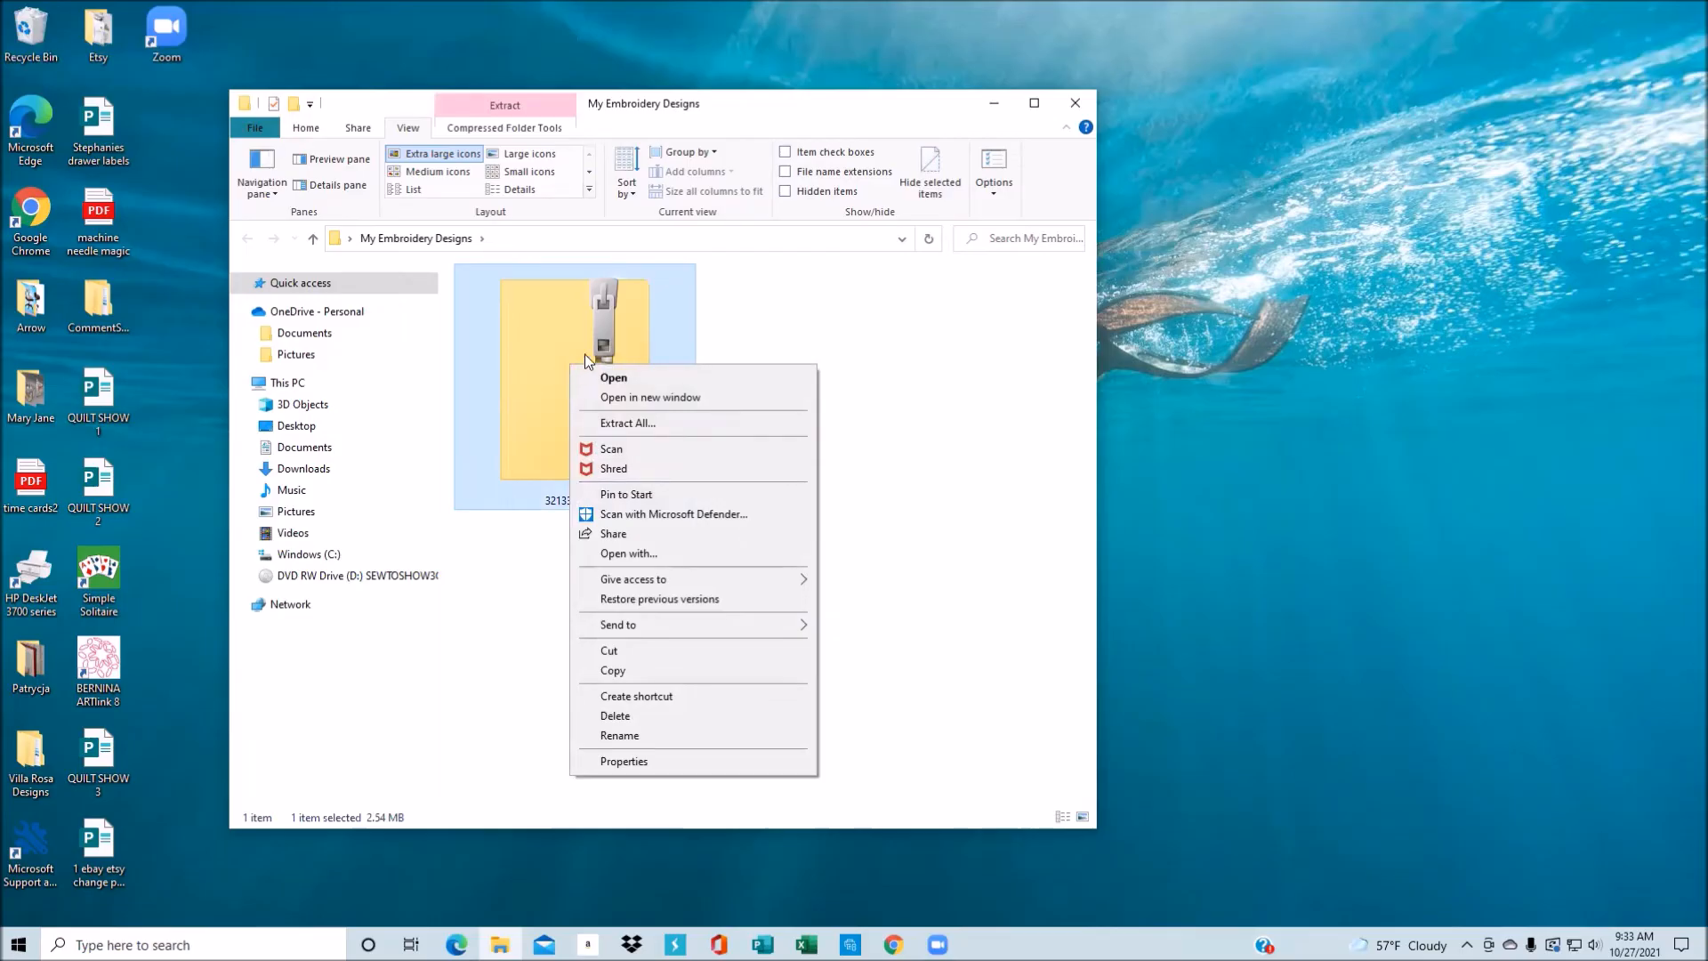
left_click(663, 426)
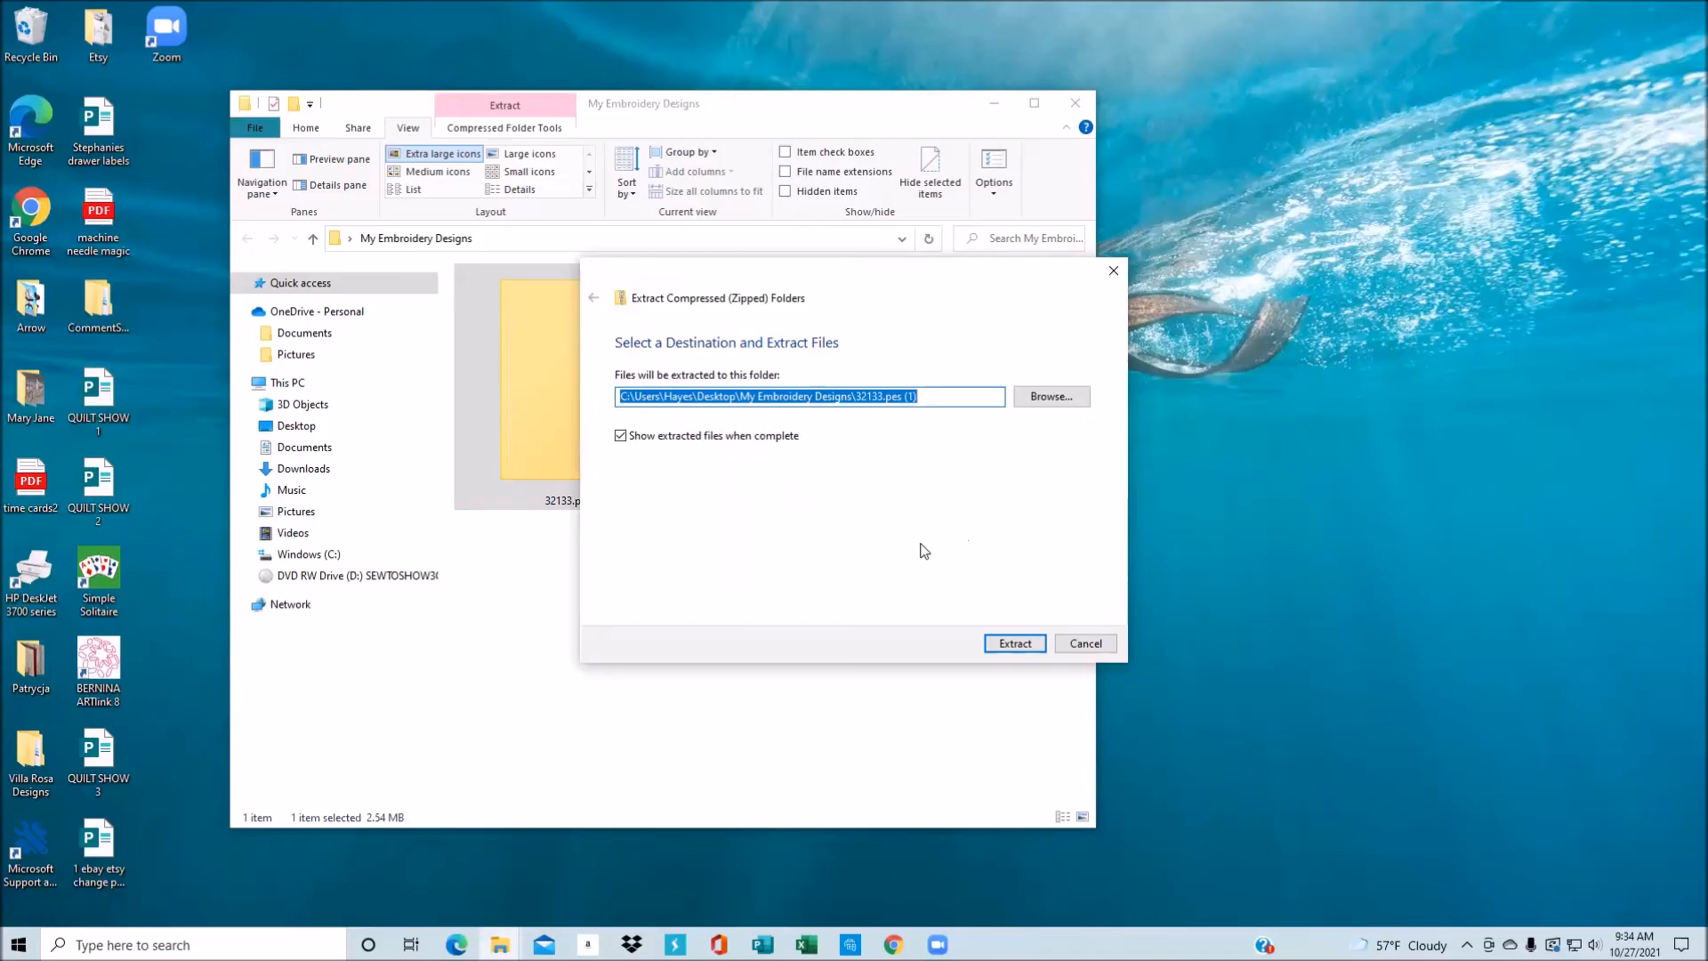
left_click(1023, 643)
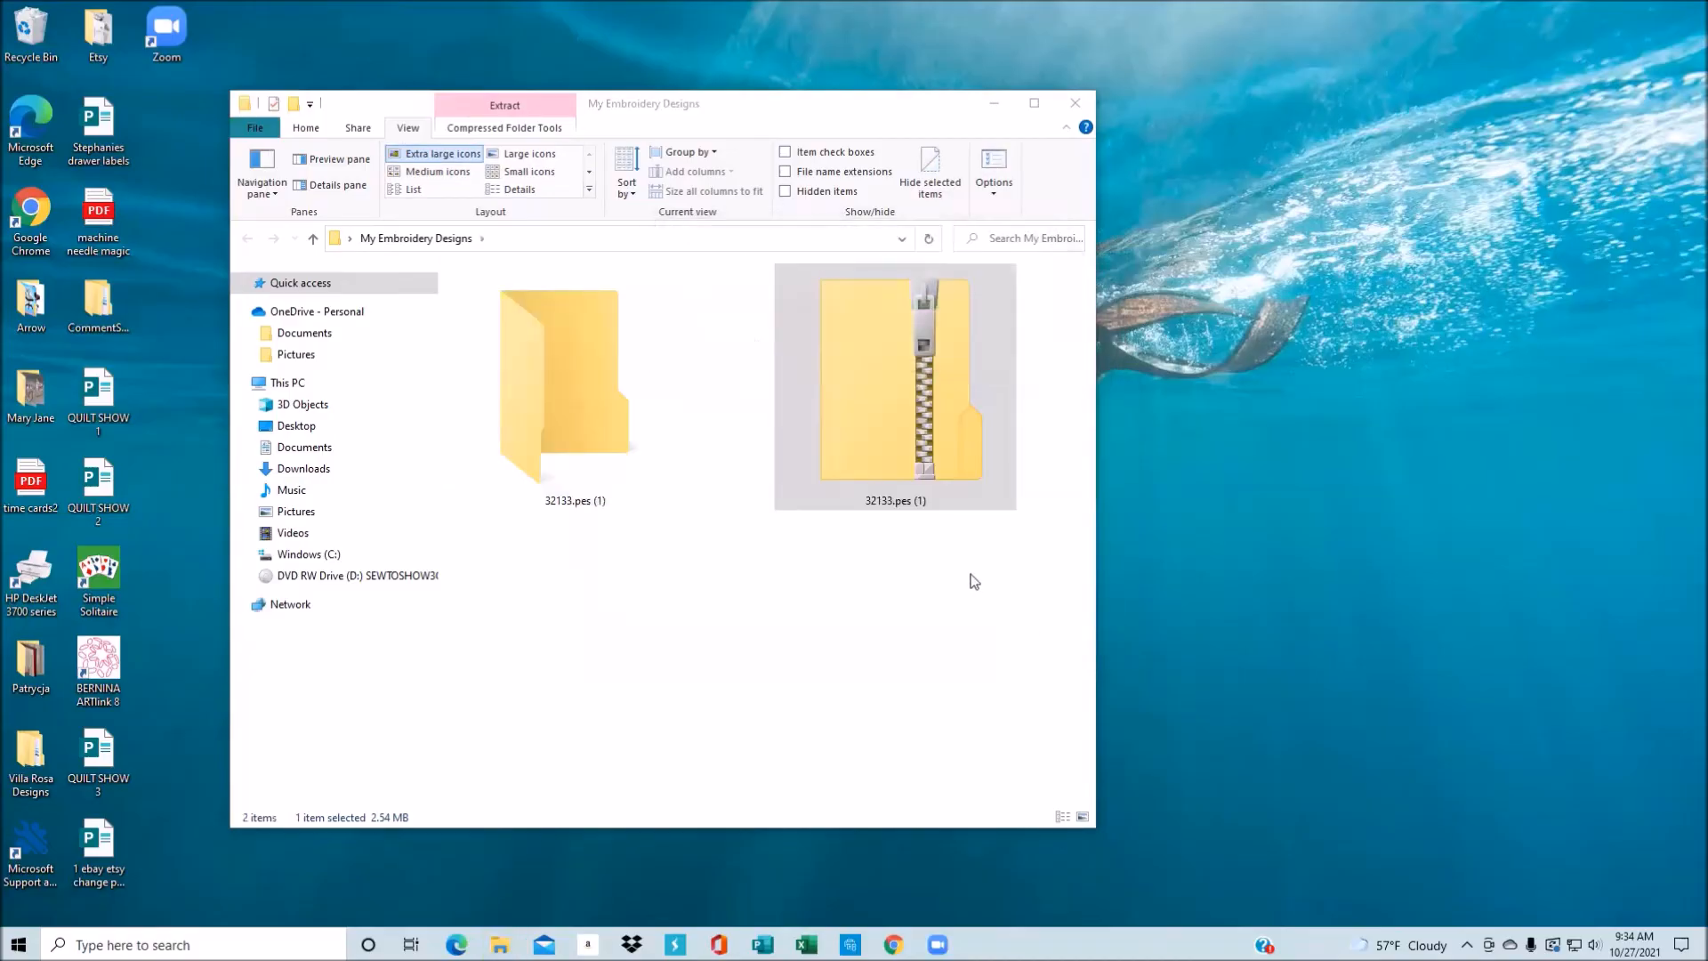
left_click(1099, 125)
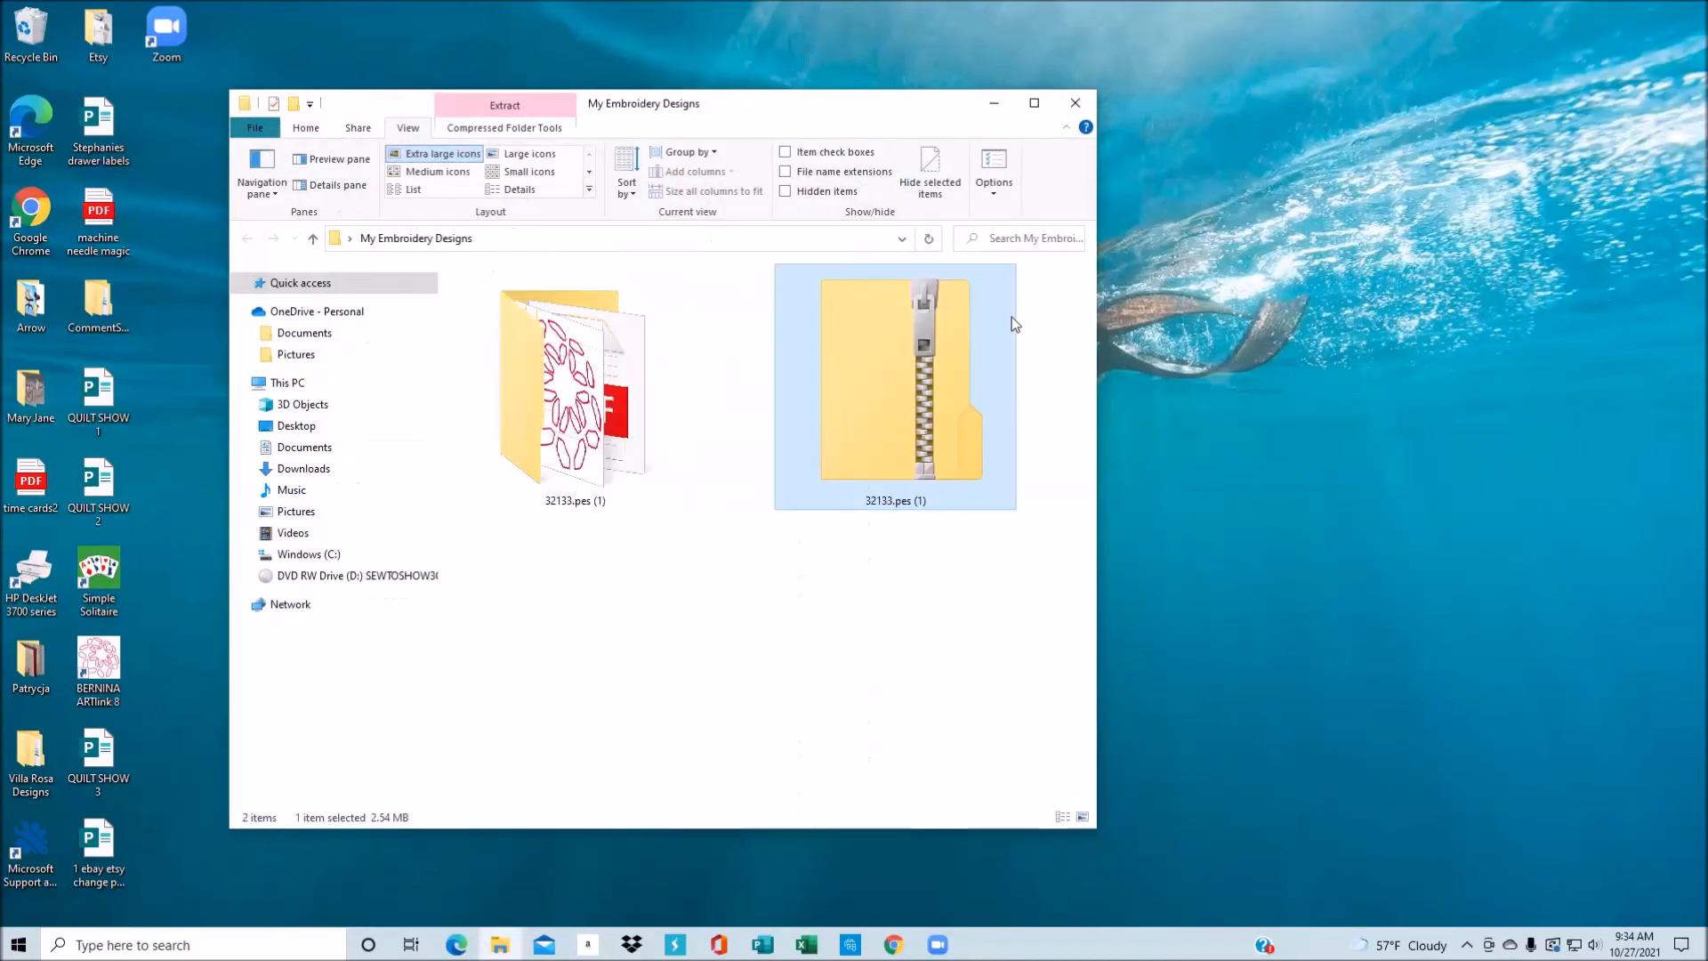
- Delete the zipped 32133.pes (1) file from My Embroidery Designs, keeping the extracted folder
left_click(723, 602)
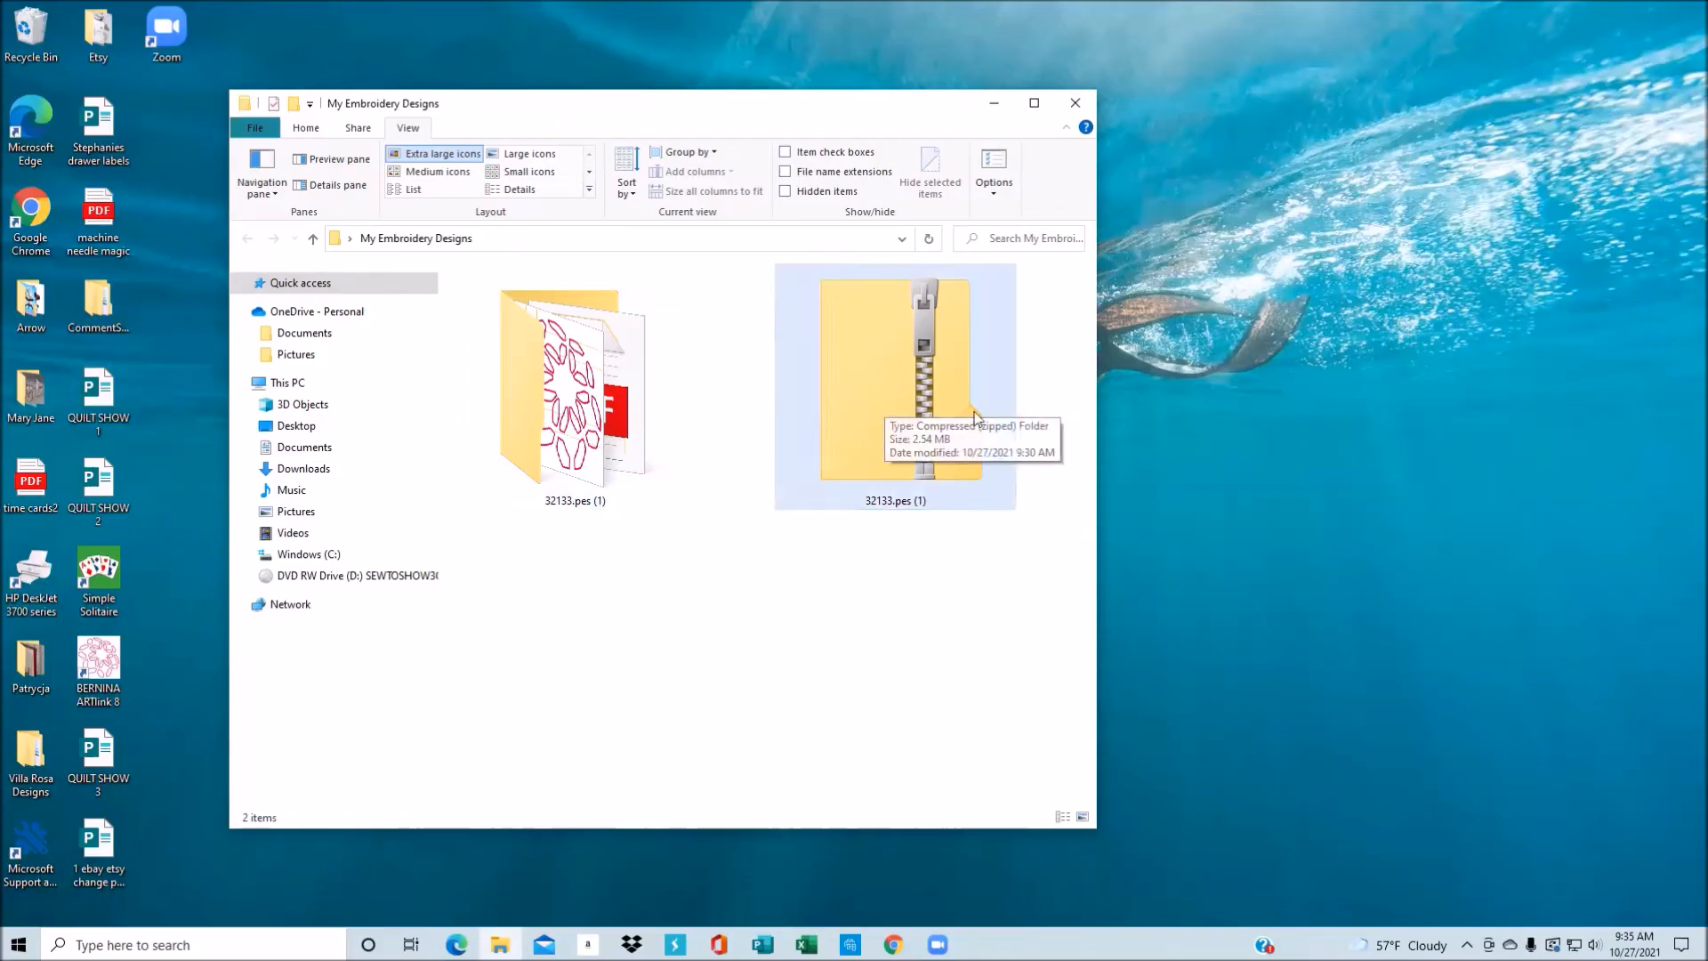
left_click(893, 374)
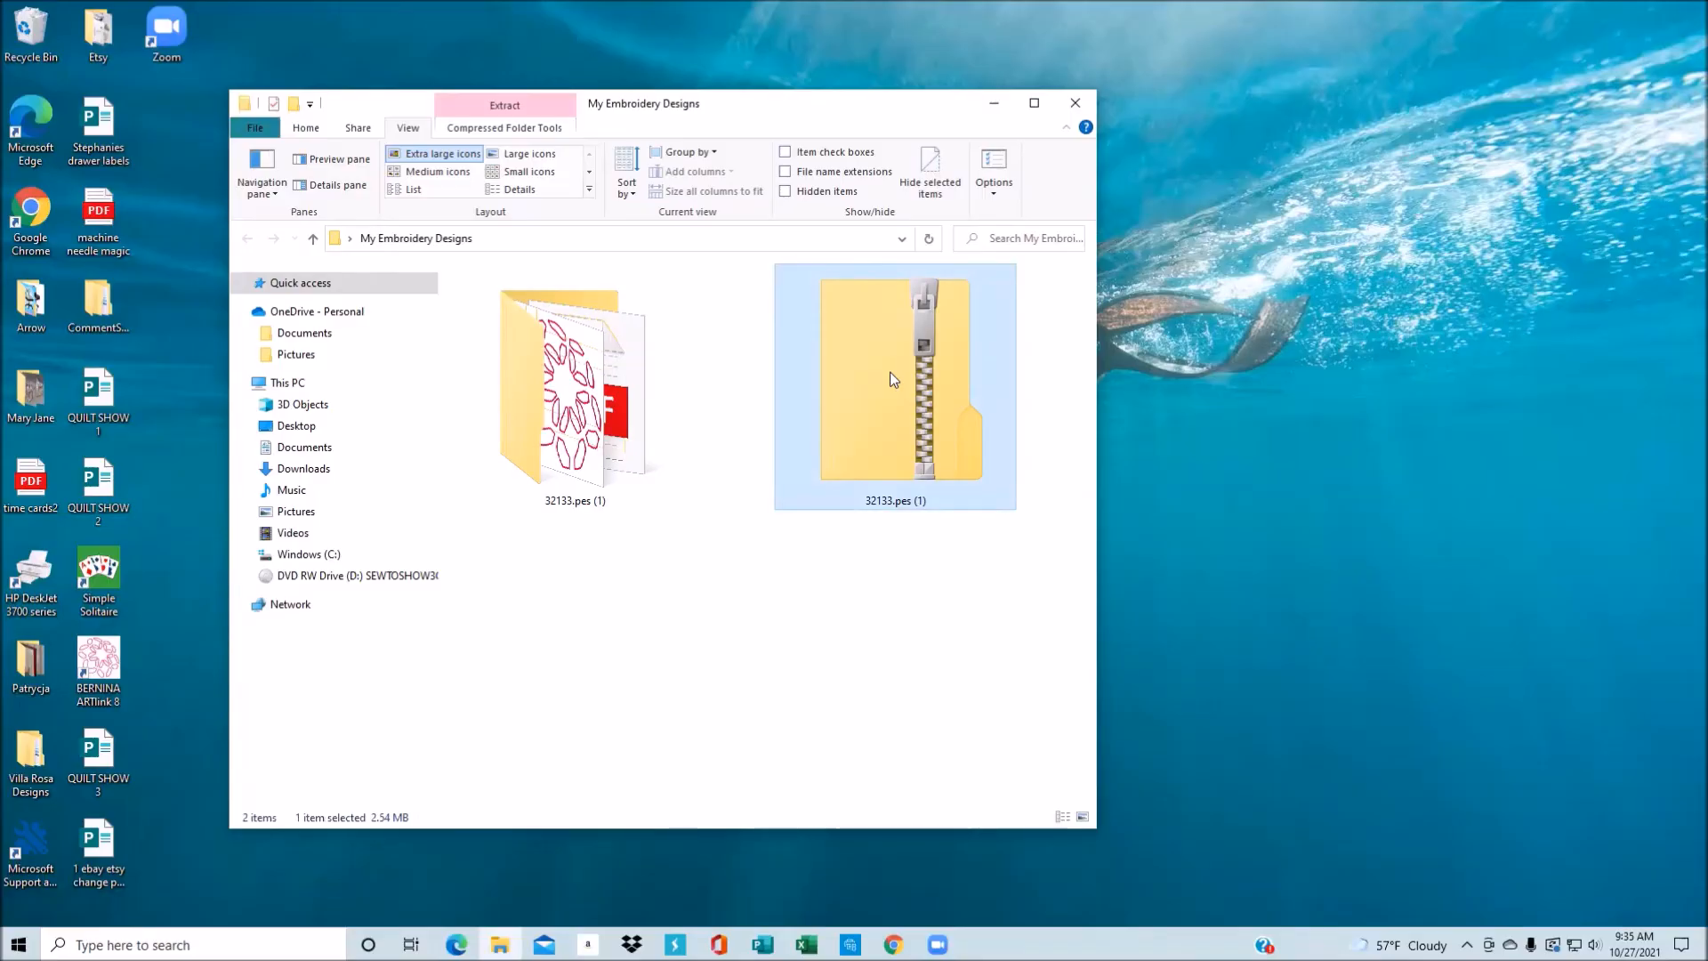
key("Delete")
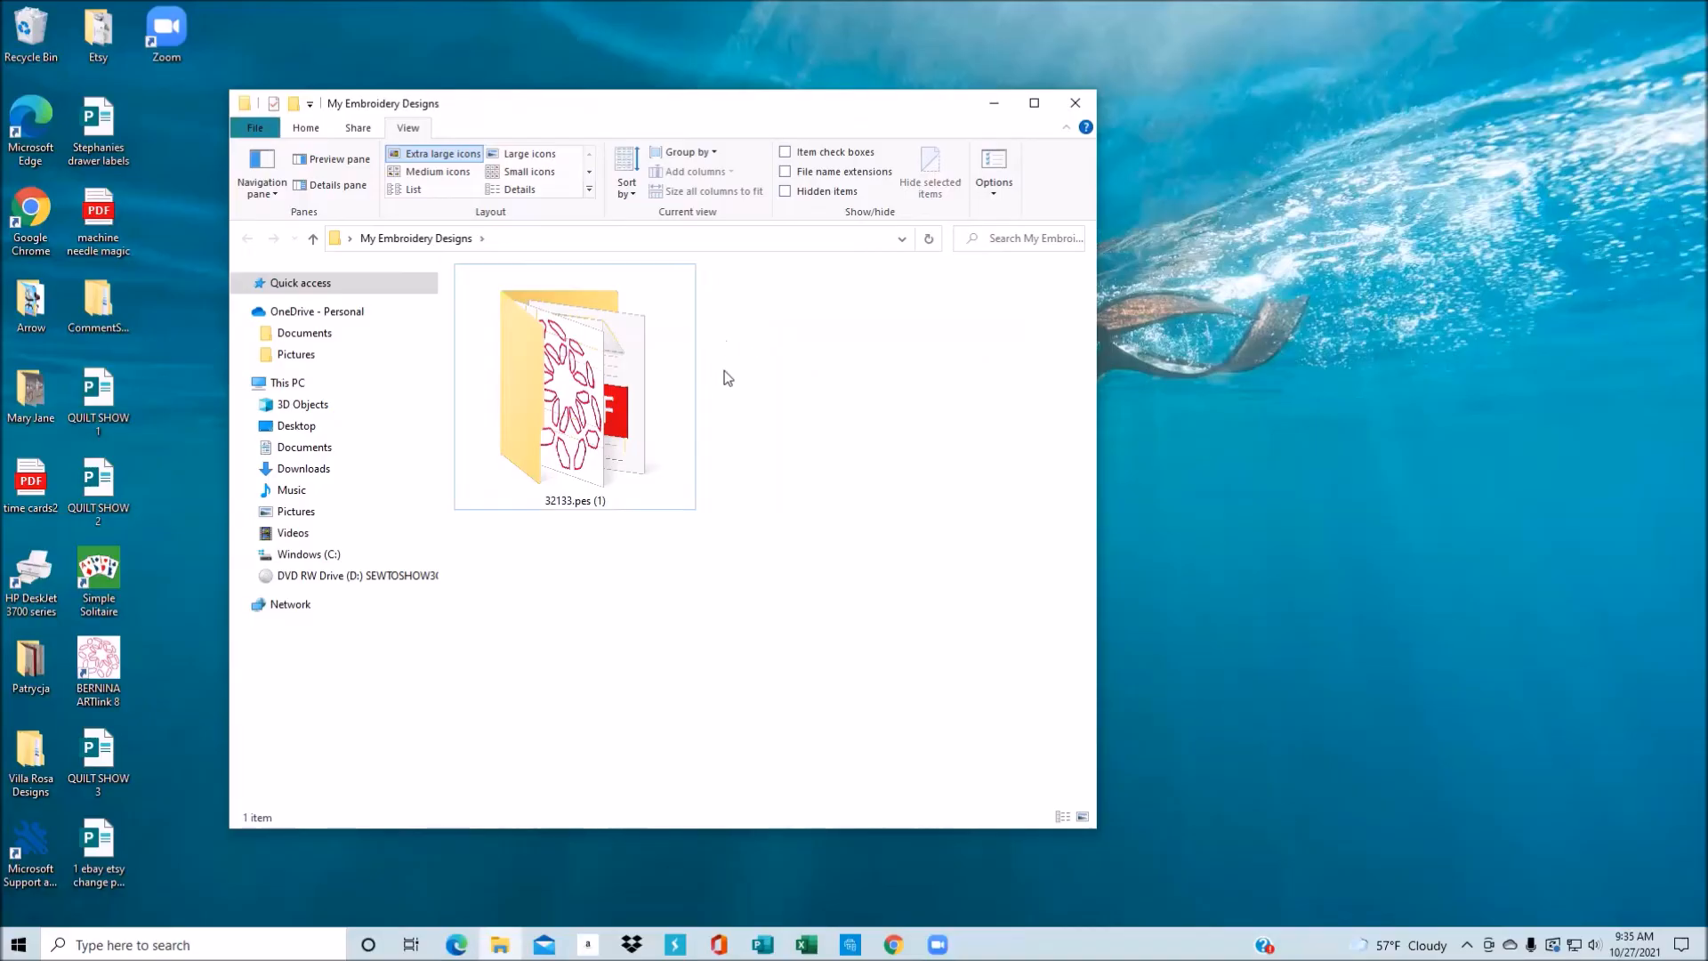
- Open the extracted 32133.pes (1) folder, enlarge its window, and switch its layout to List
double_click(556, 398)
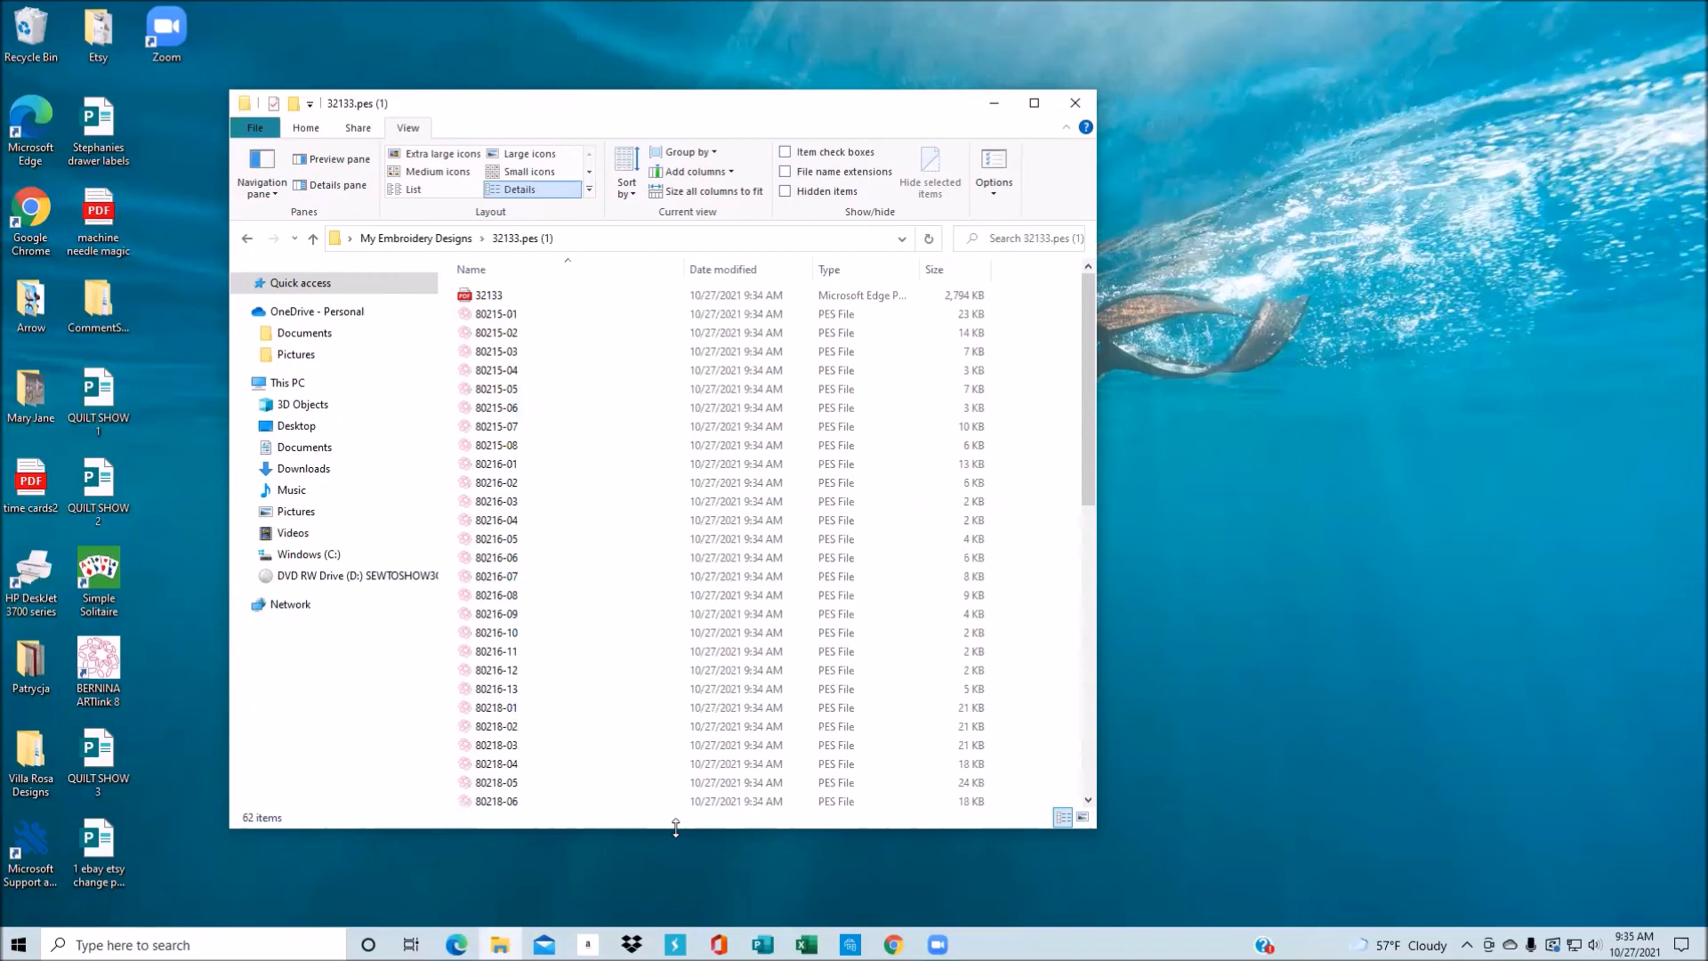
left_click_drag(675, 828, 677, 910)
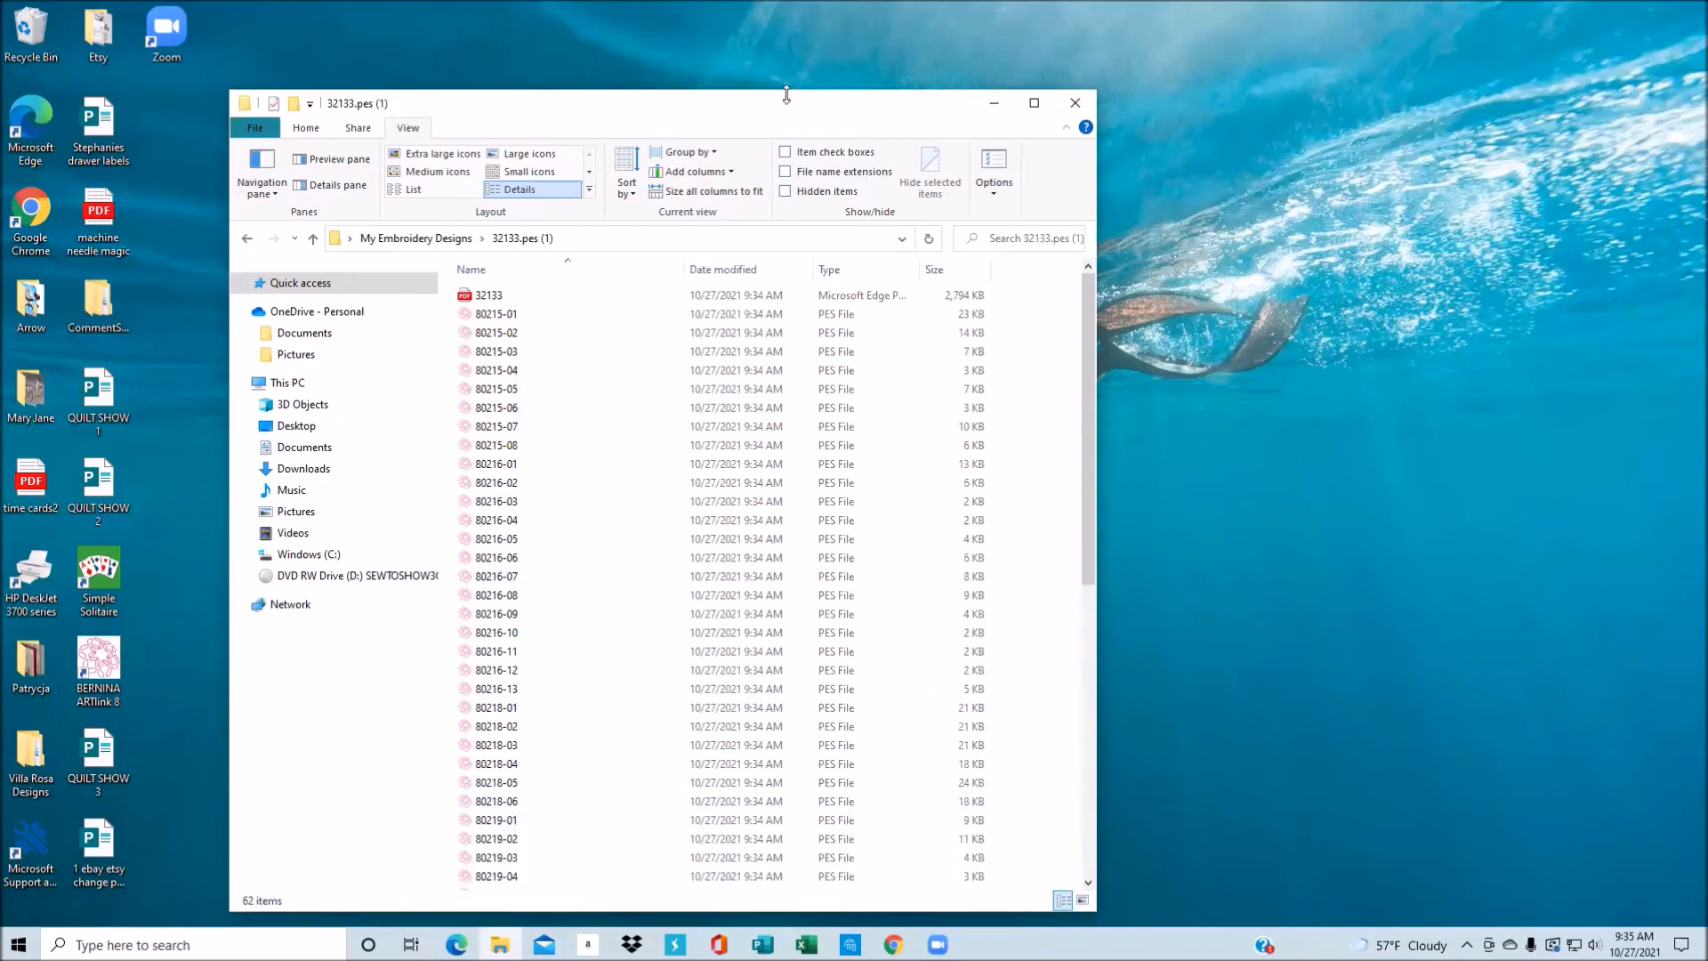
left_click_drag(786, 94, 787, 36)
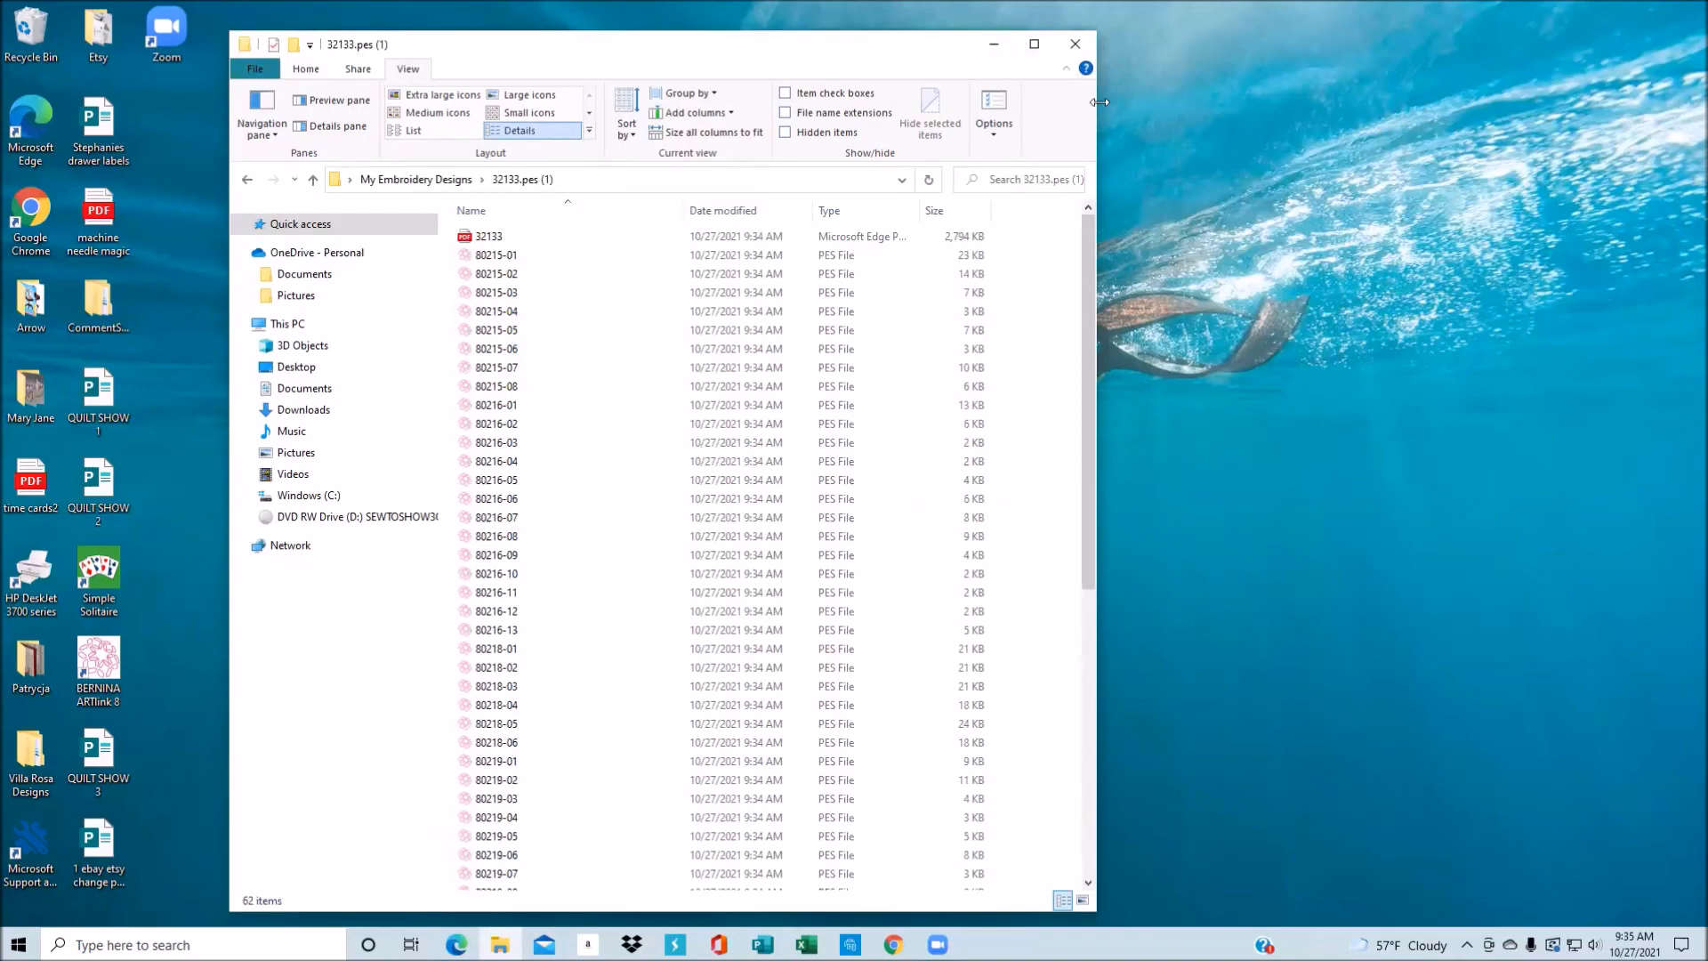
left_click_drag(1100, 103, 1296, 103)
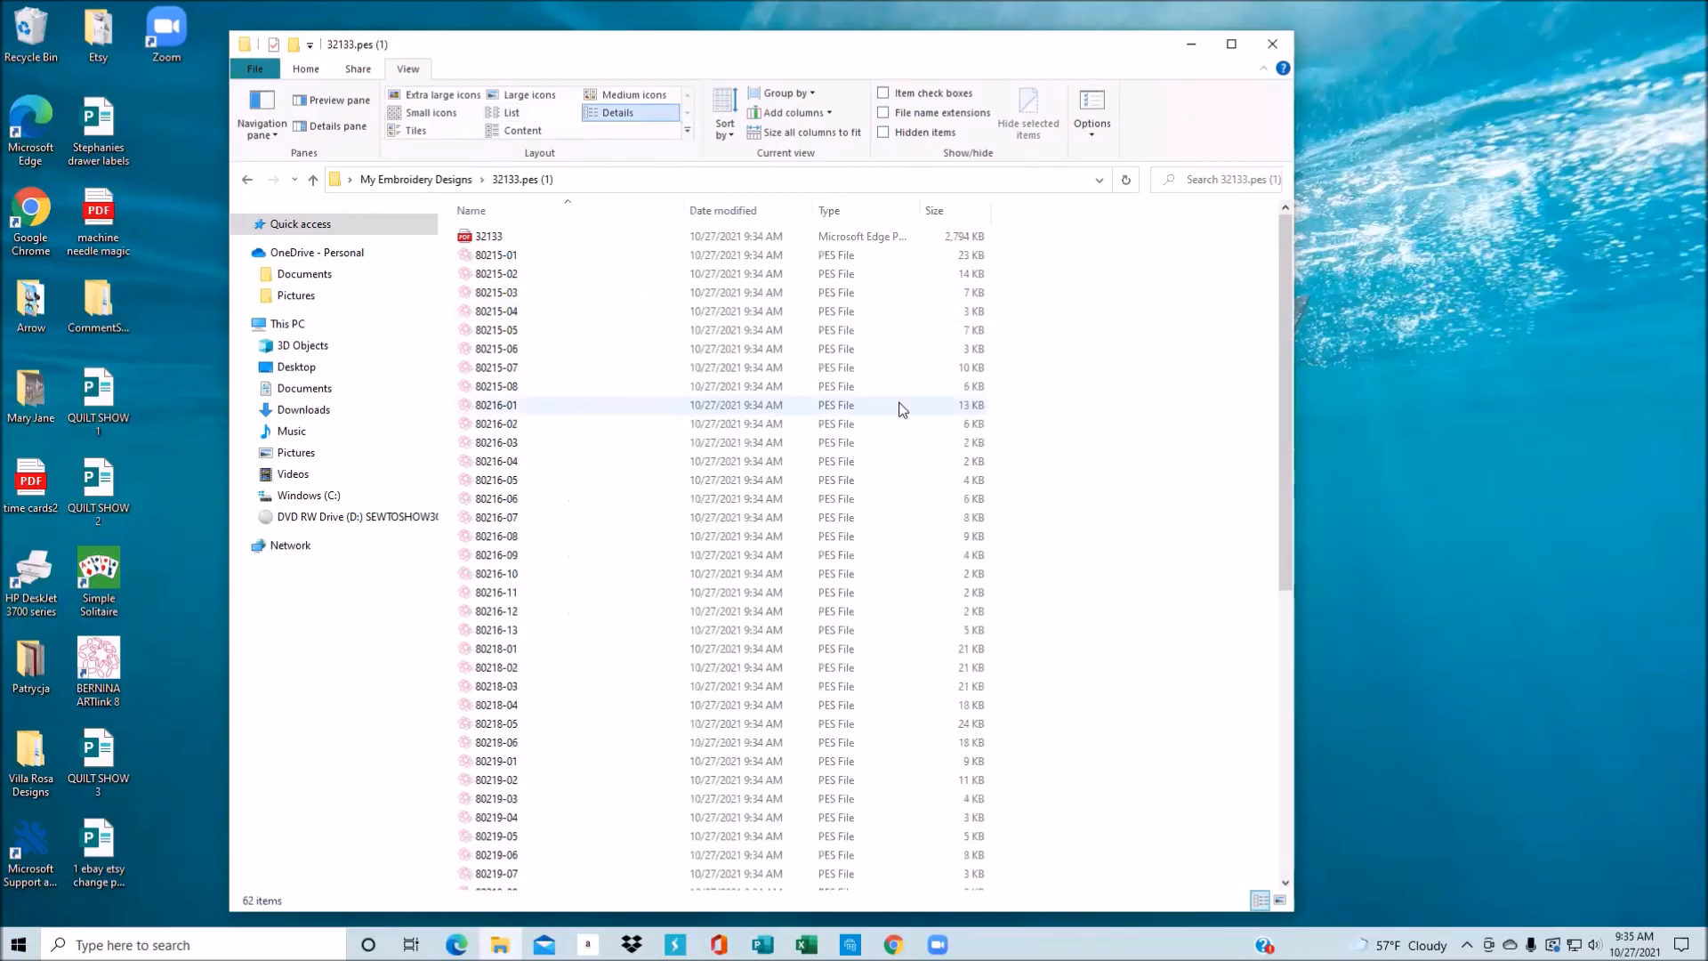
left_click(524, 96)
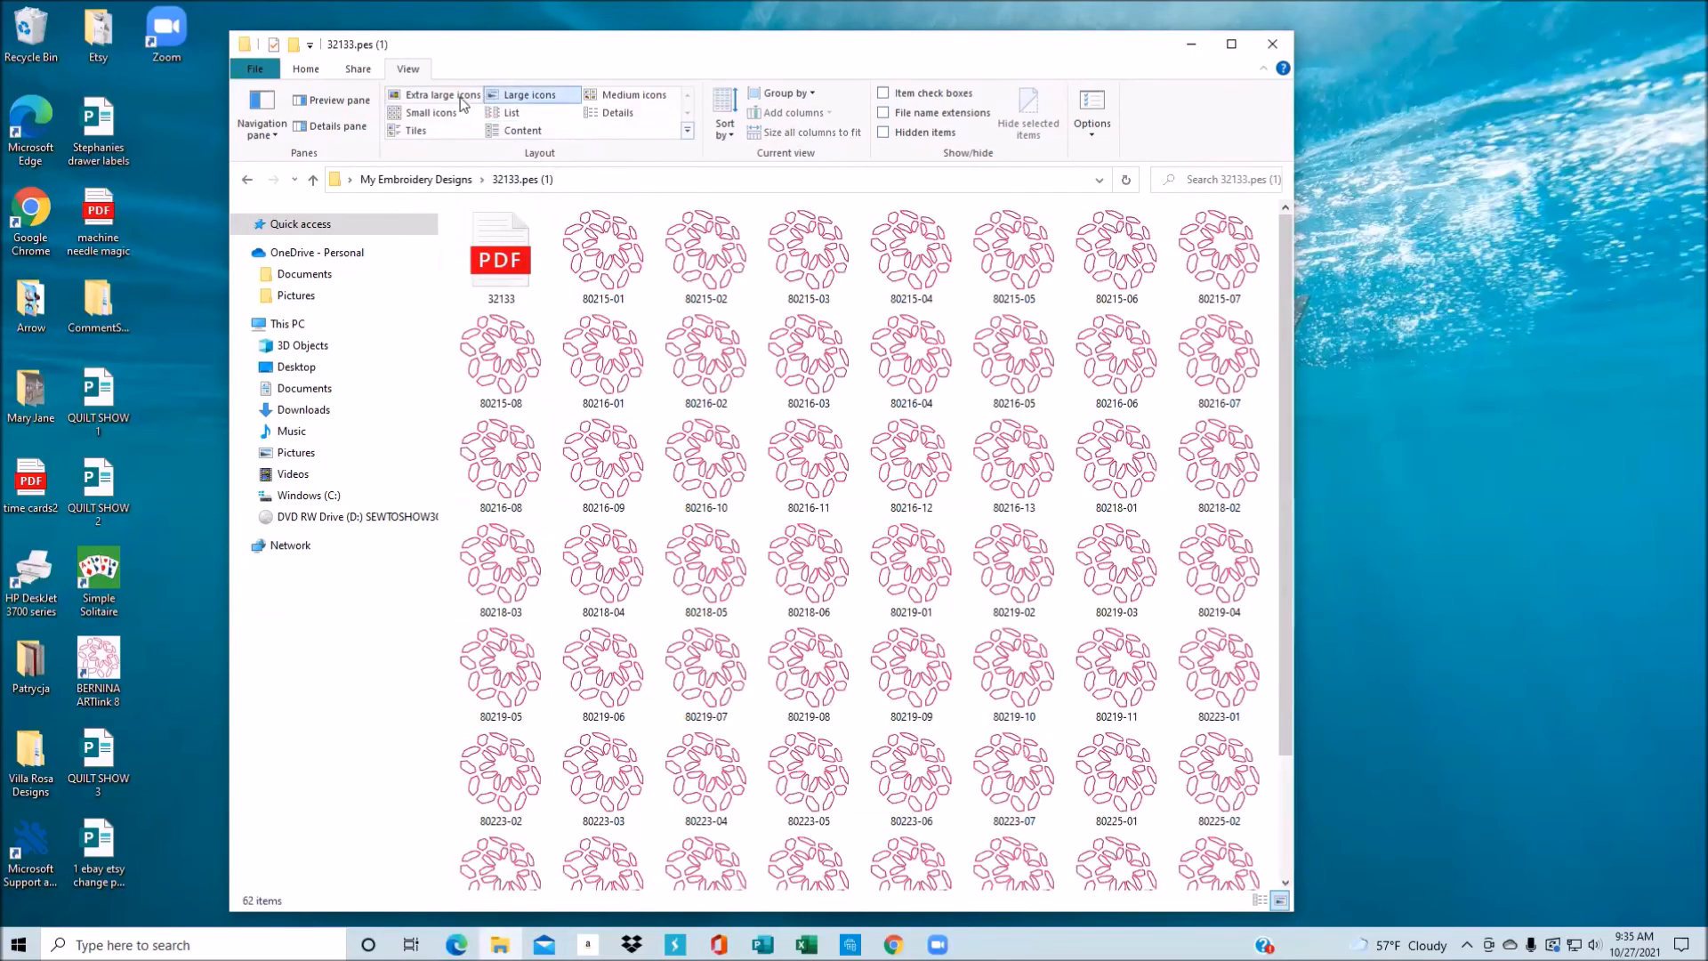
left_click(457, 97)
left_click(521, 110)
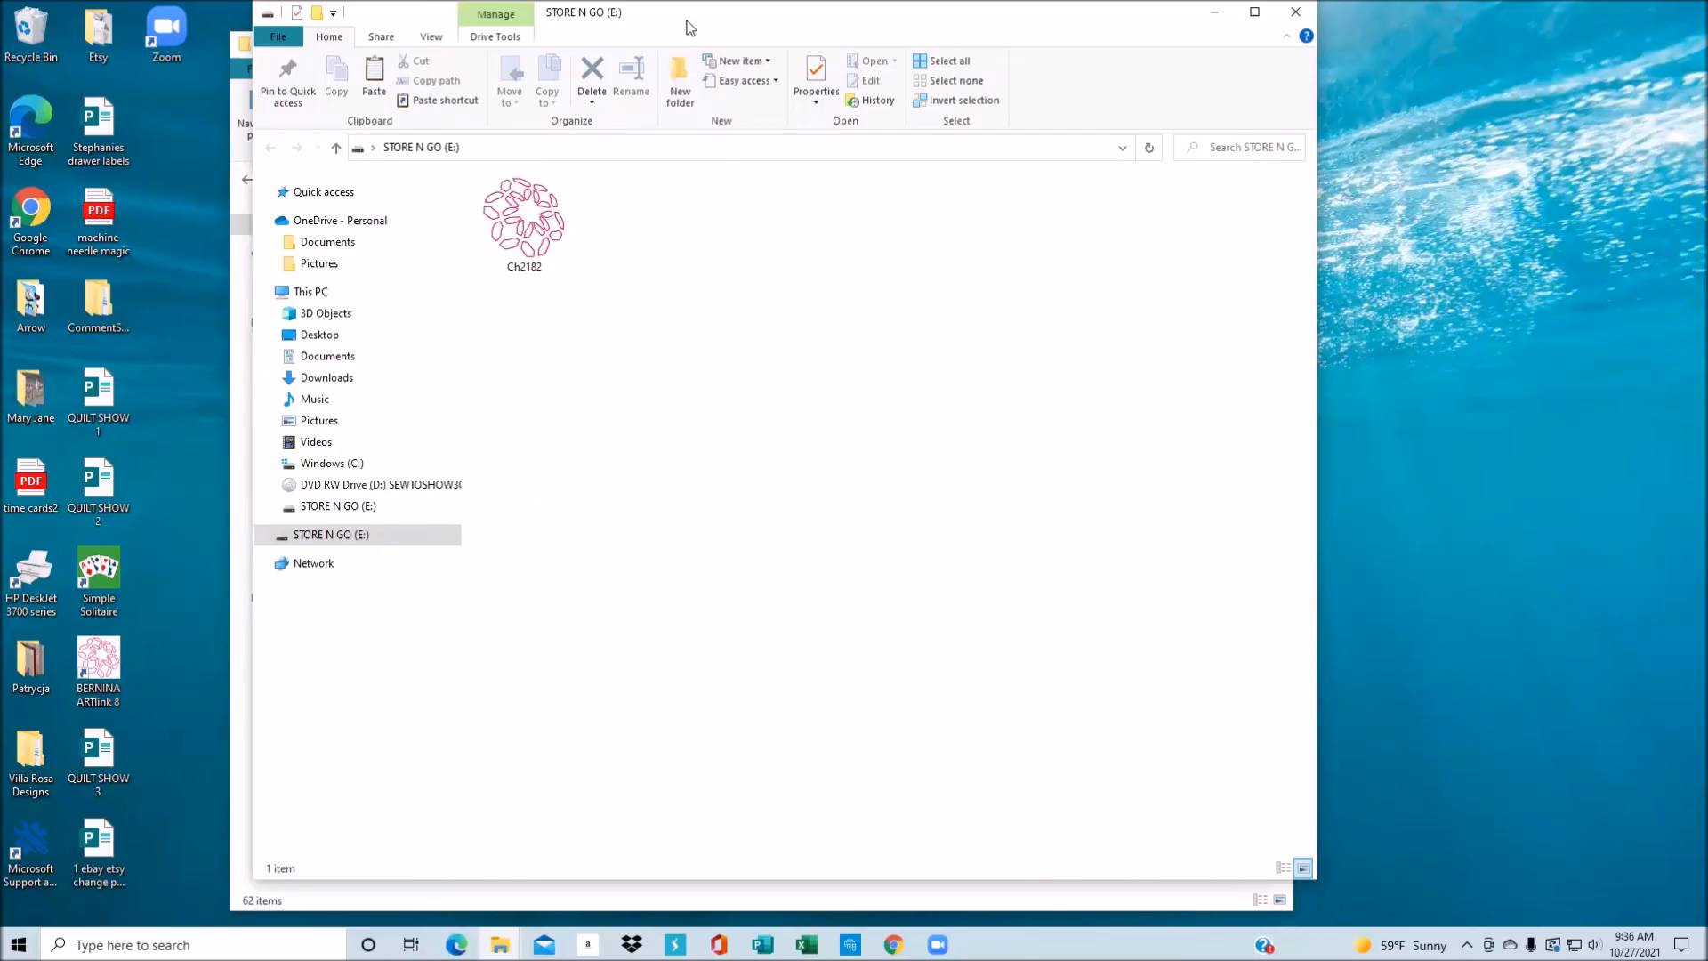
- Arrange the STORE N GO (E:) window and the 32133.pes (1) window side by side without overlap
left_click_drag(690, 27, 1080, 48)
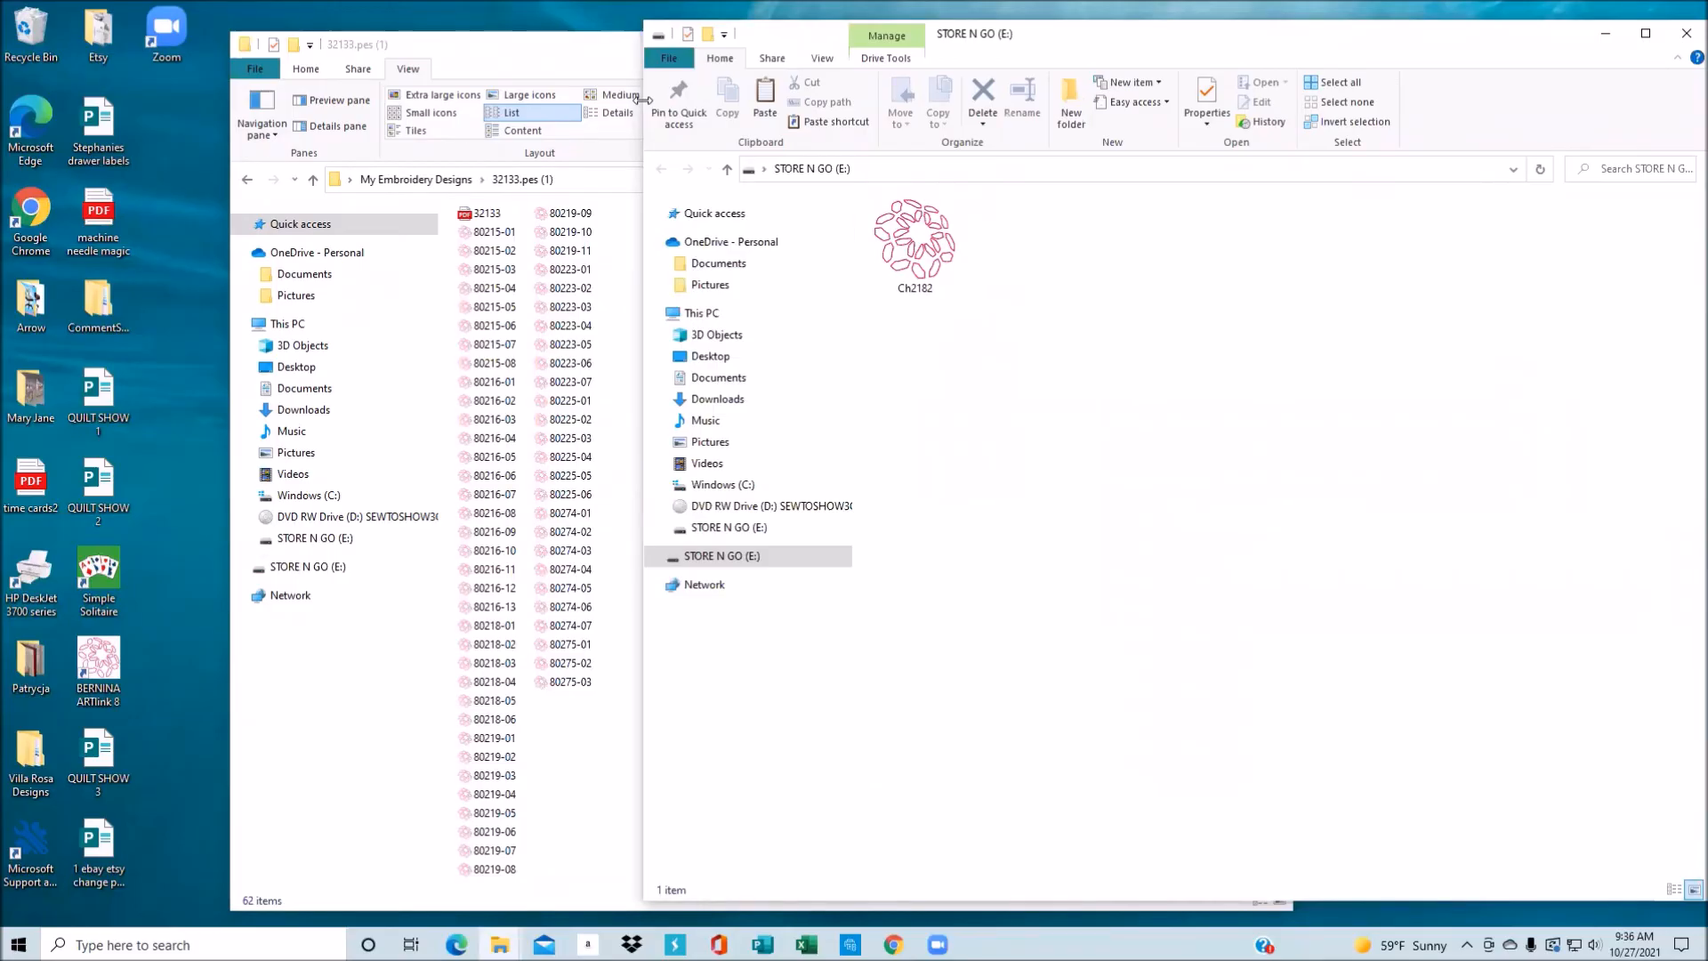
left_click_drag(642, 99, 1166, 99)
left_click(1285, 237)
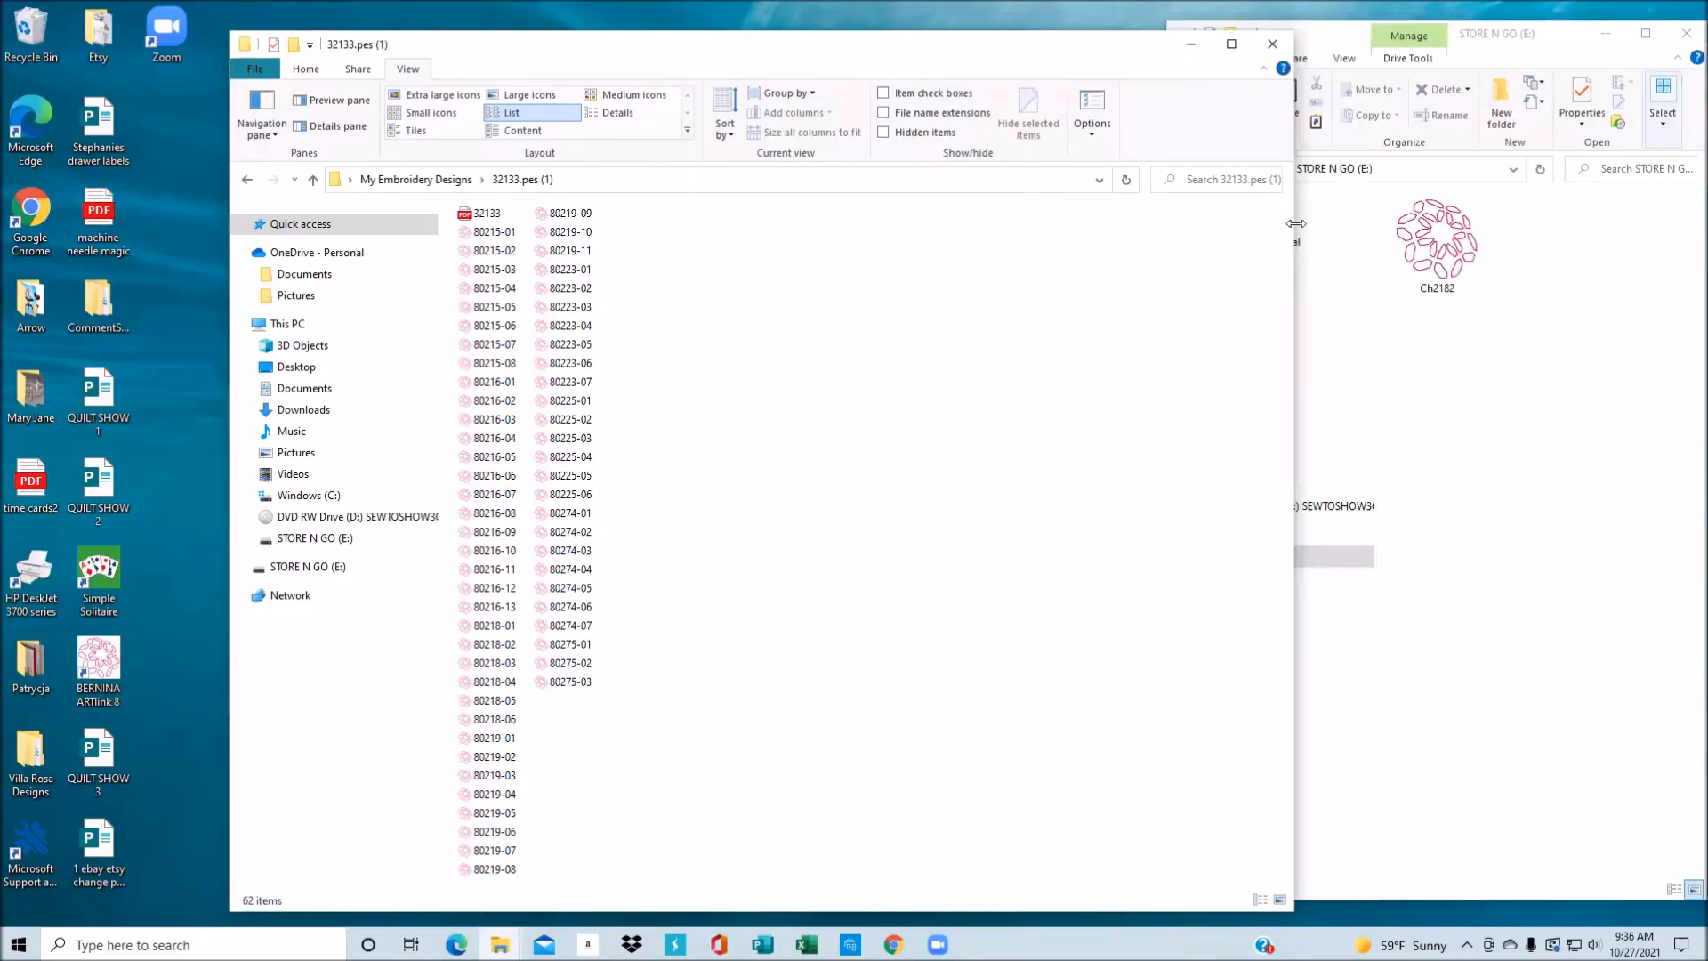
left_click_drag(1296, 223, 1118, 224)
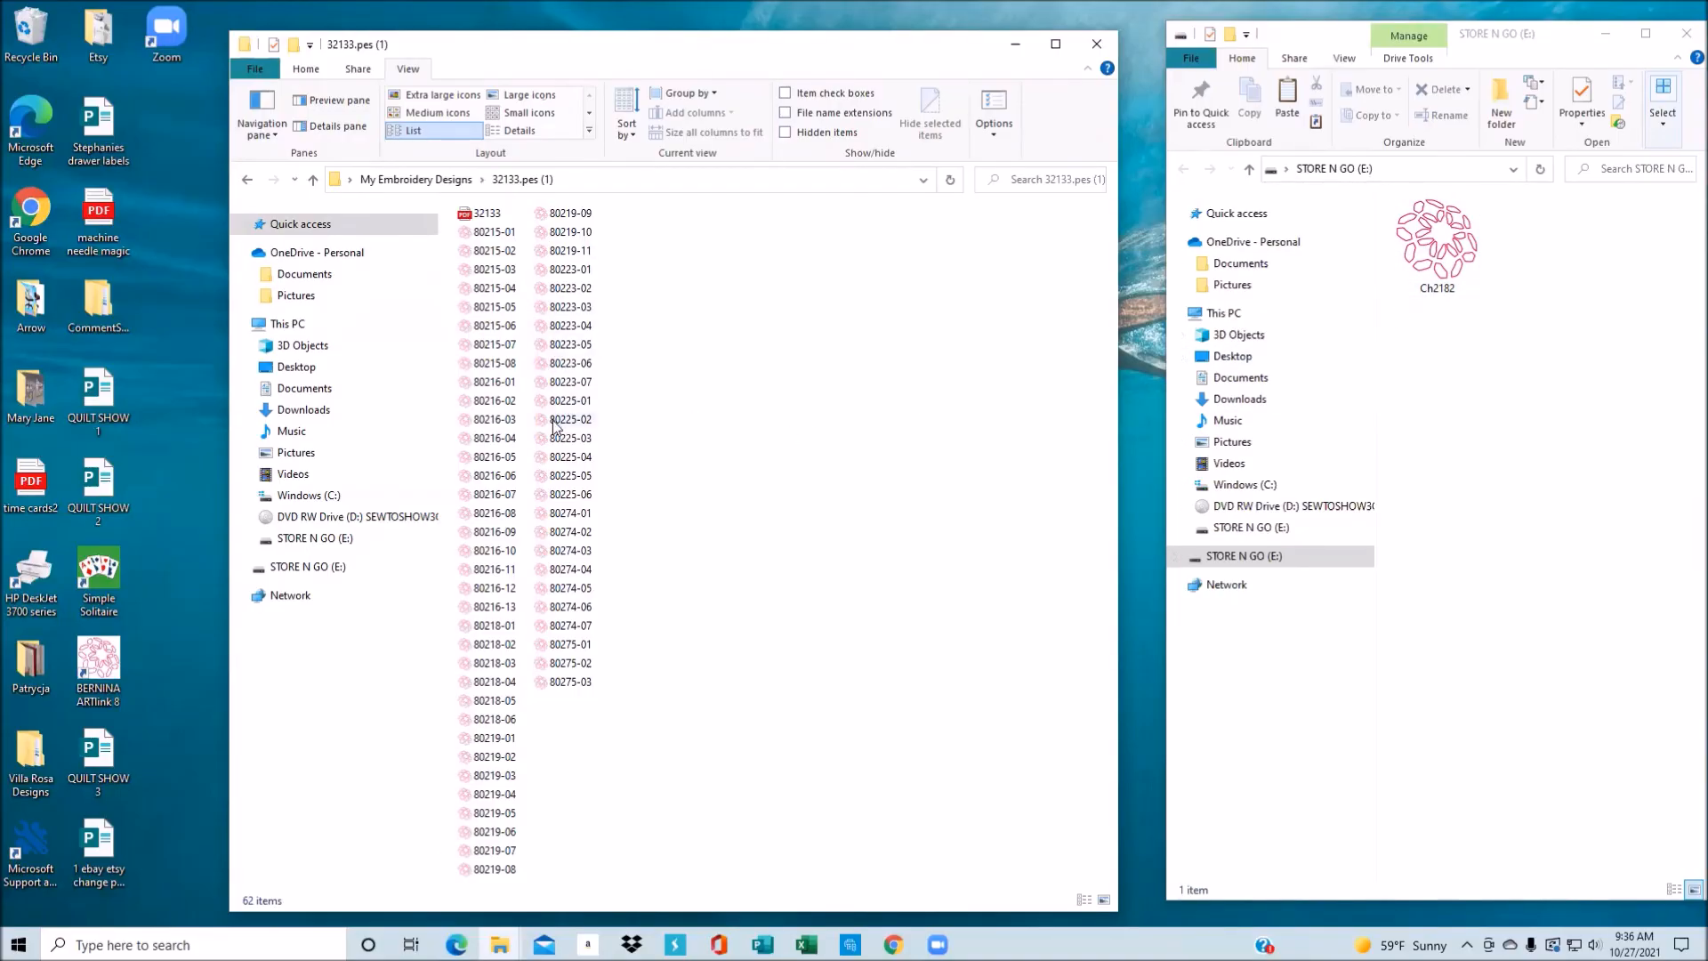
- Copy the designs 80223-04 and 80223-06 from the 32133.pes (1) folder to the STORE N GO (E:) USB stick
left_click(561, 328)
left_click_drag(562, 328, 1513, 411)
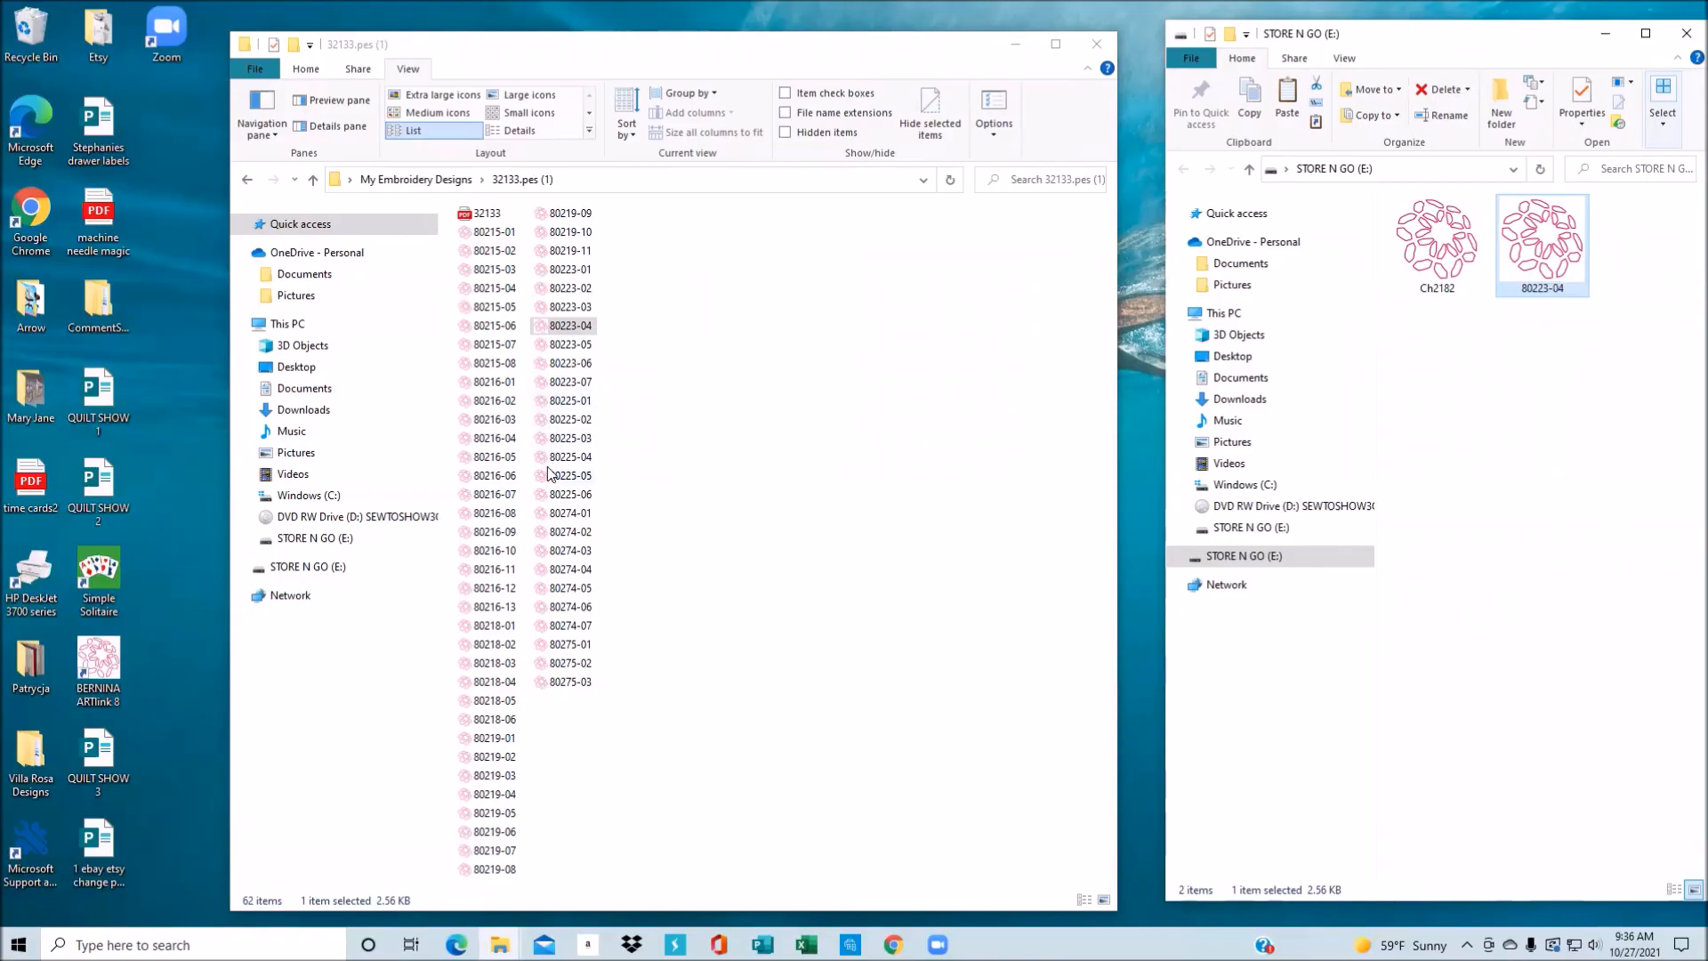
left_click_drag(504, 476, 731, 407)
left_click(731, 407)
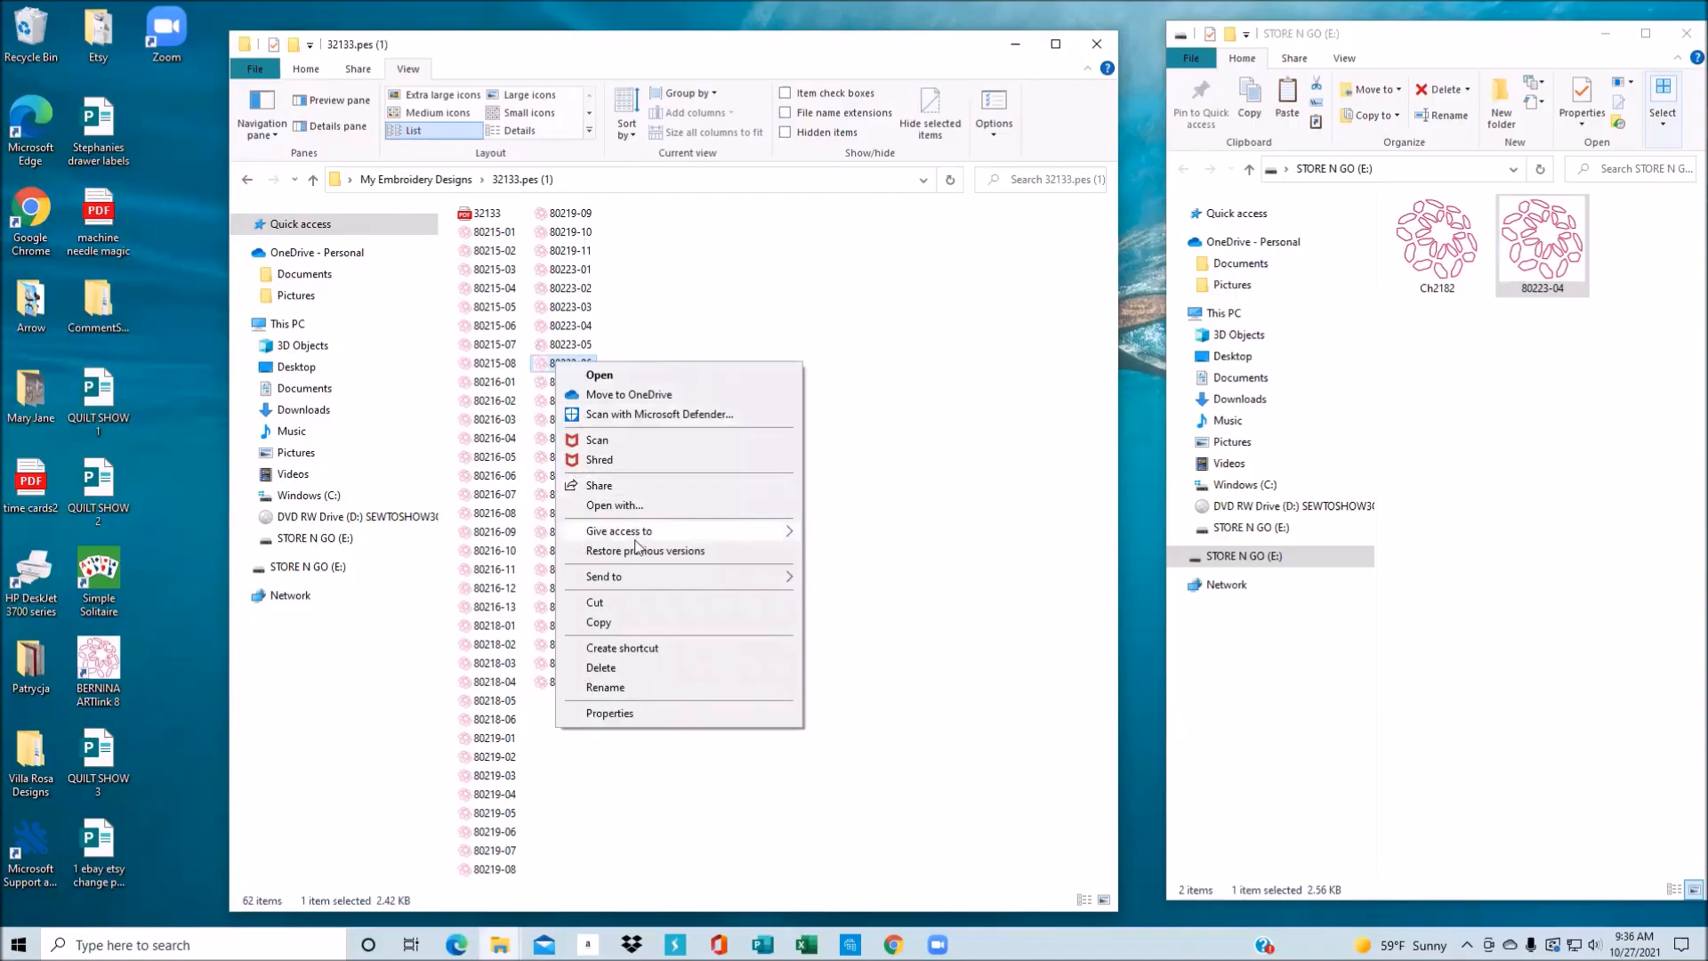
mouse_move(625, 579)
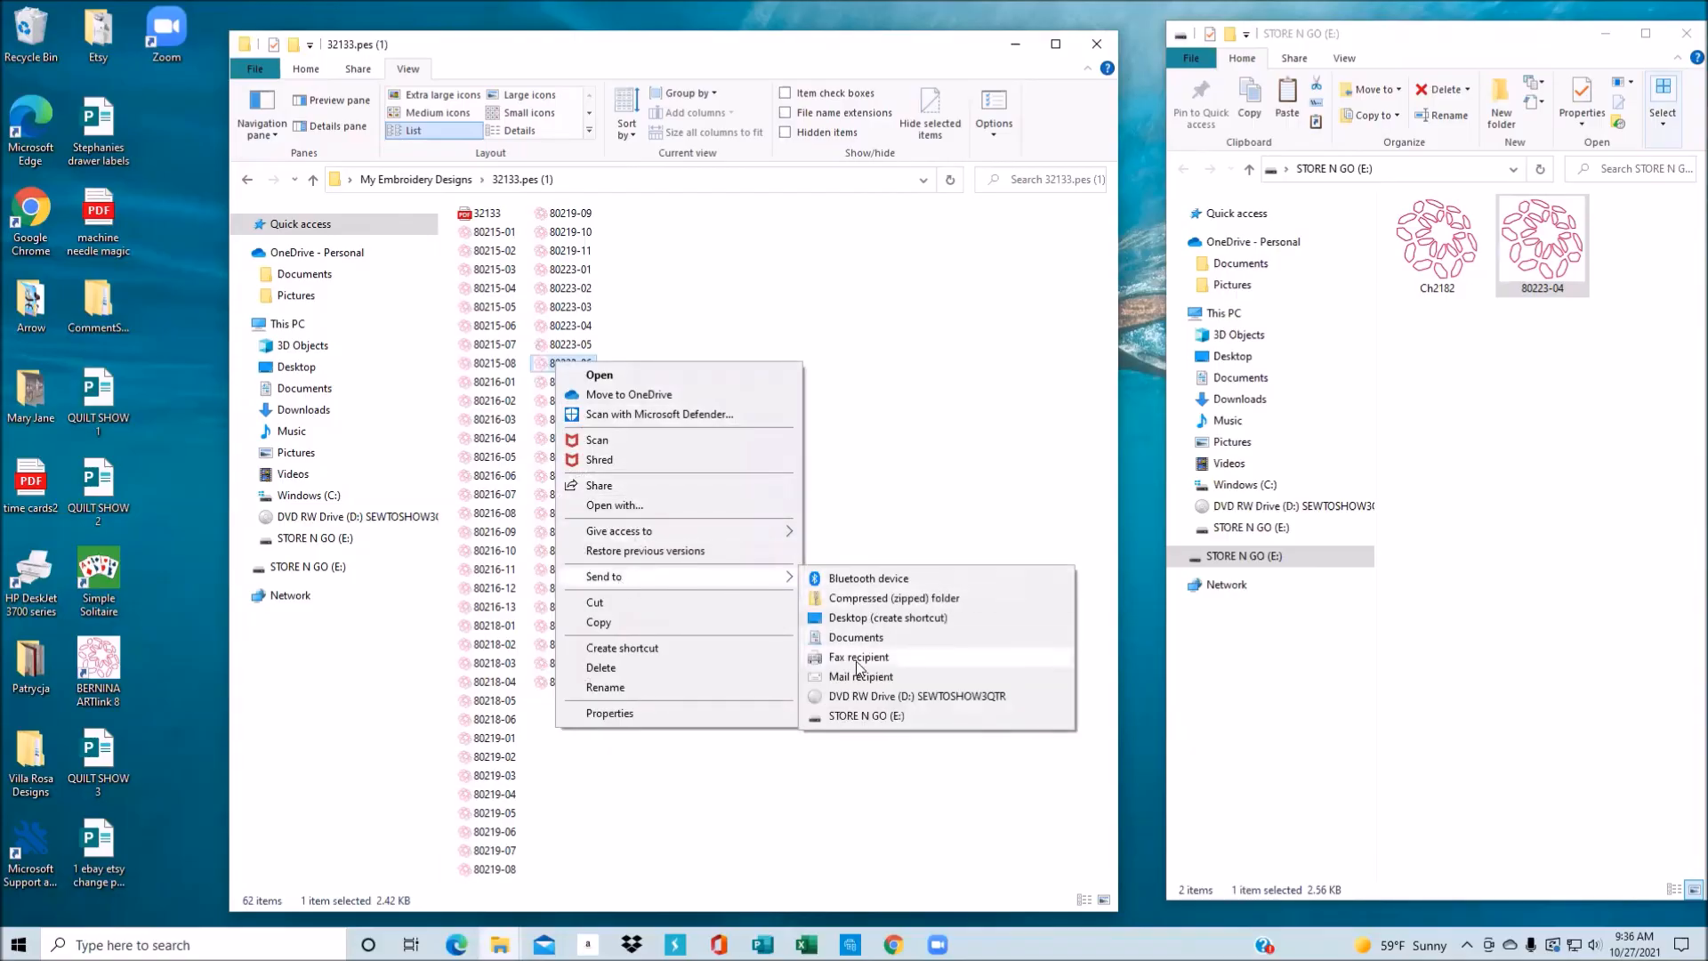
left_click(844, 715)
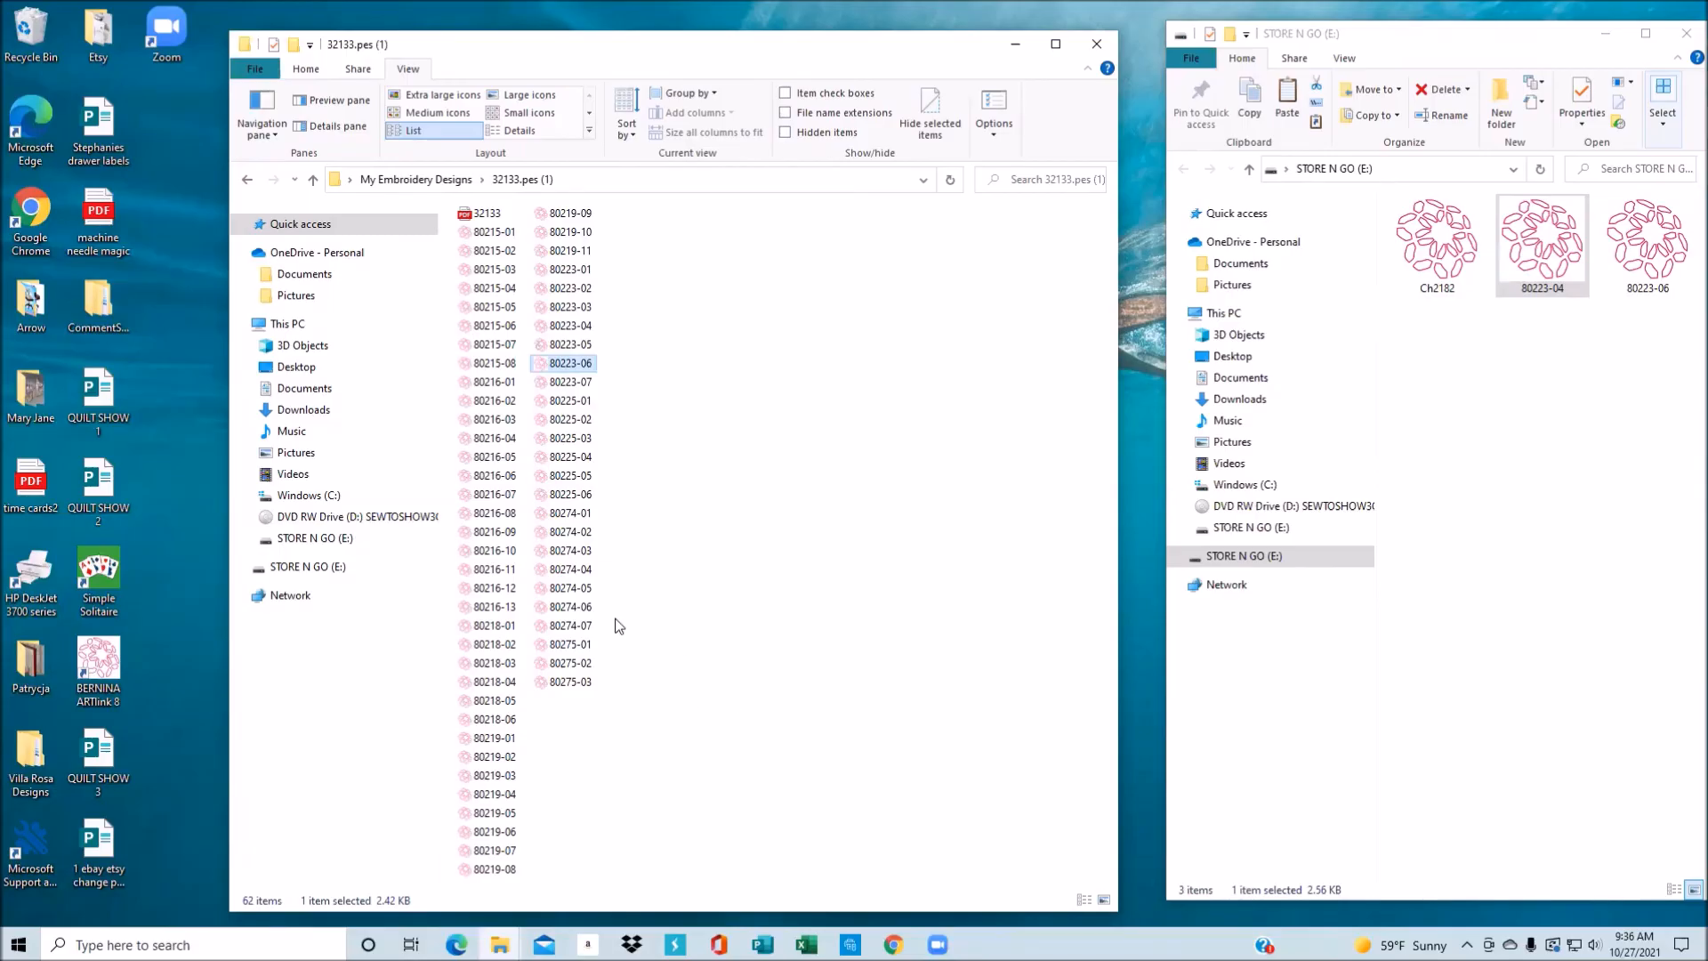
- Open the 32133 PDF from the extracted folder and look through the design names, sizes and color information
double_click(480, 216)
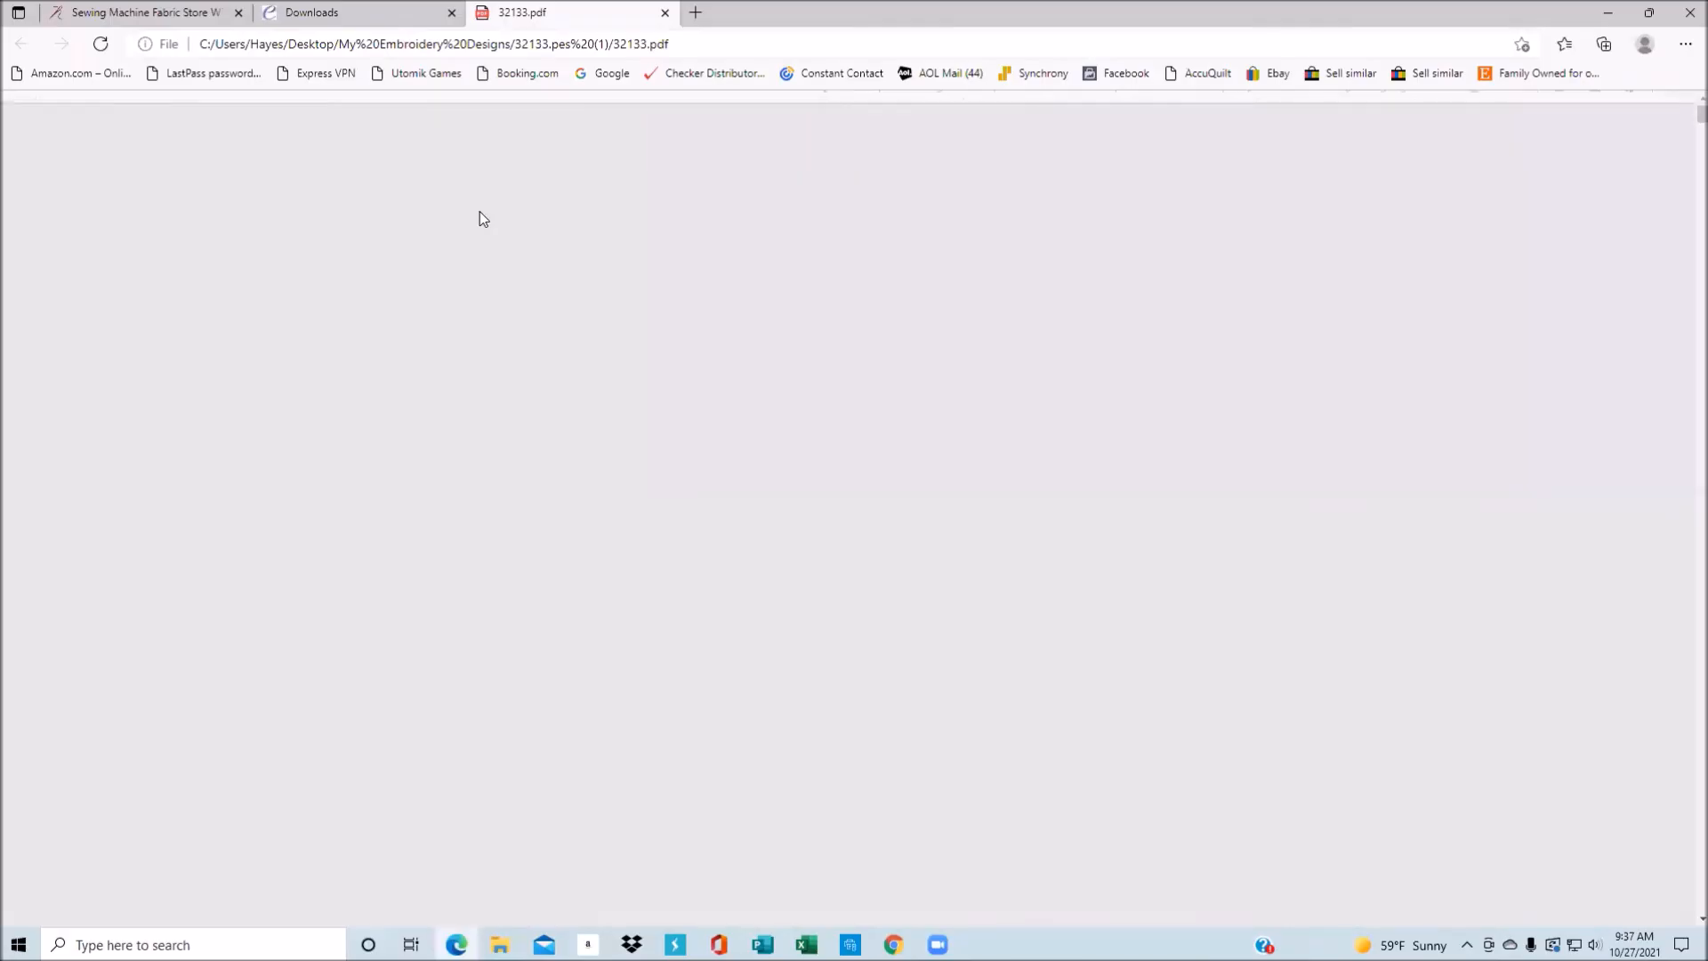
scroll(1132, 343, "down", 5)
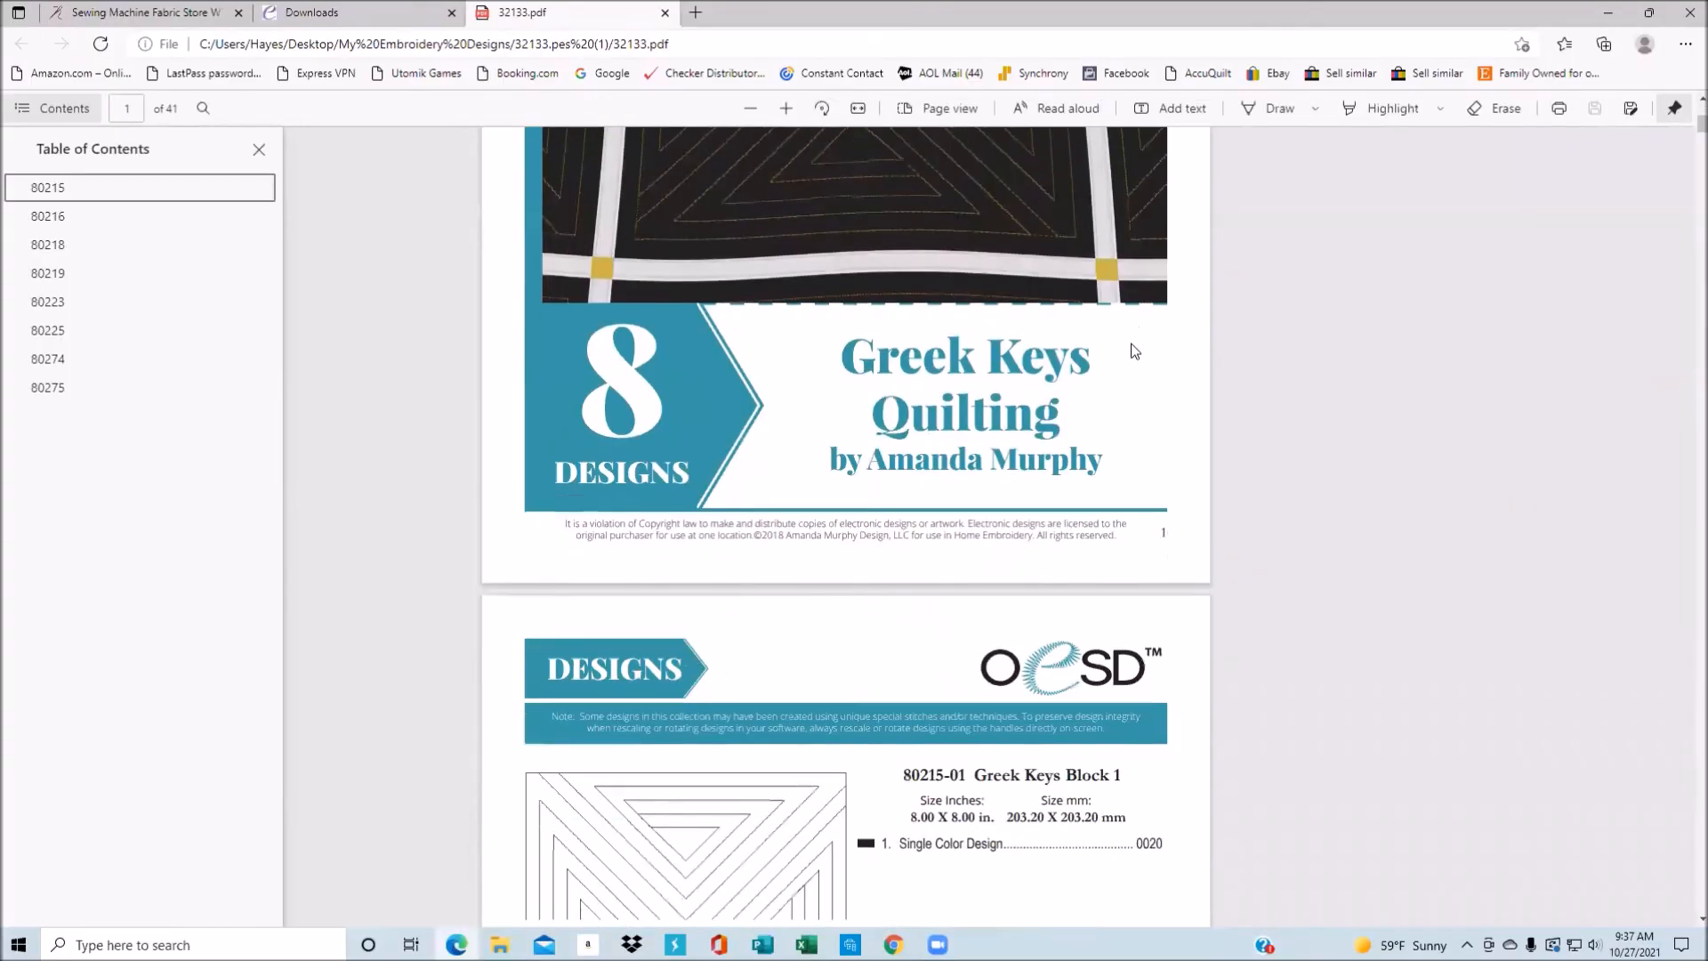
scroll(1136, 350, "down", 10)
scroll(1124, 331, "down", 15)
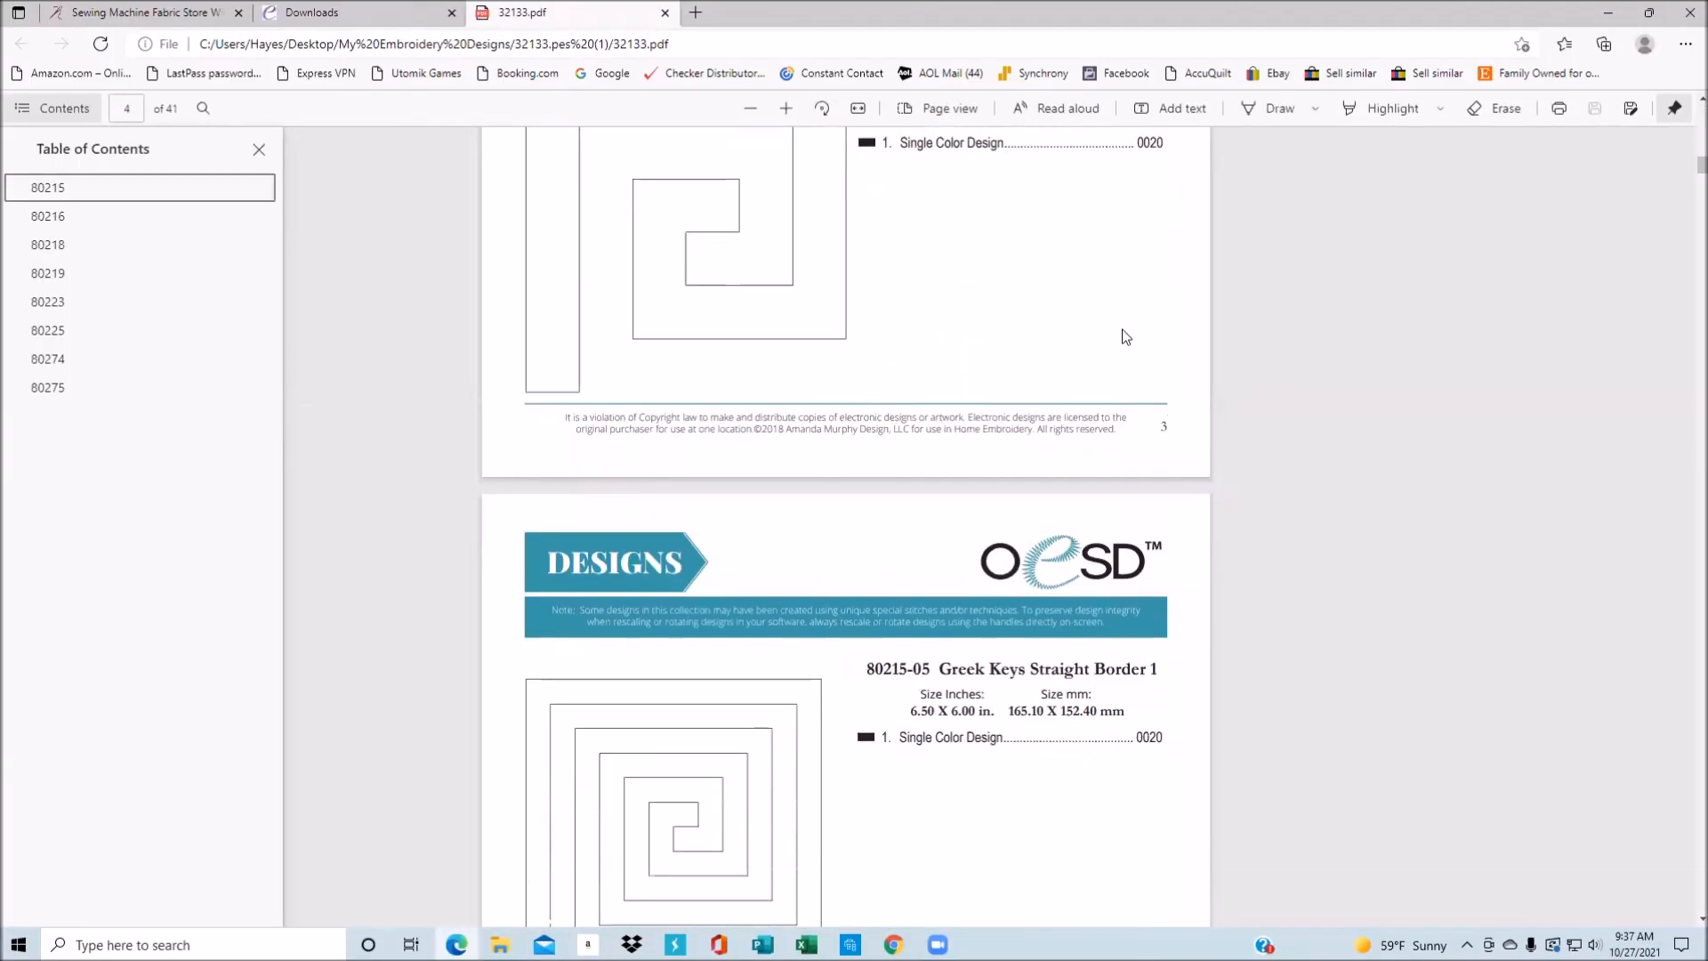
- Read on through the 32133 PDF to the 80216 Geo Triangles designs and minimize the browser
scroll(1126, 336, "down", 10)
scroll(1125, 337, "down", 10)
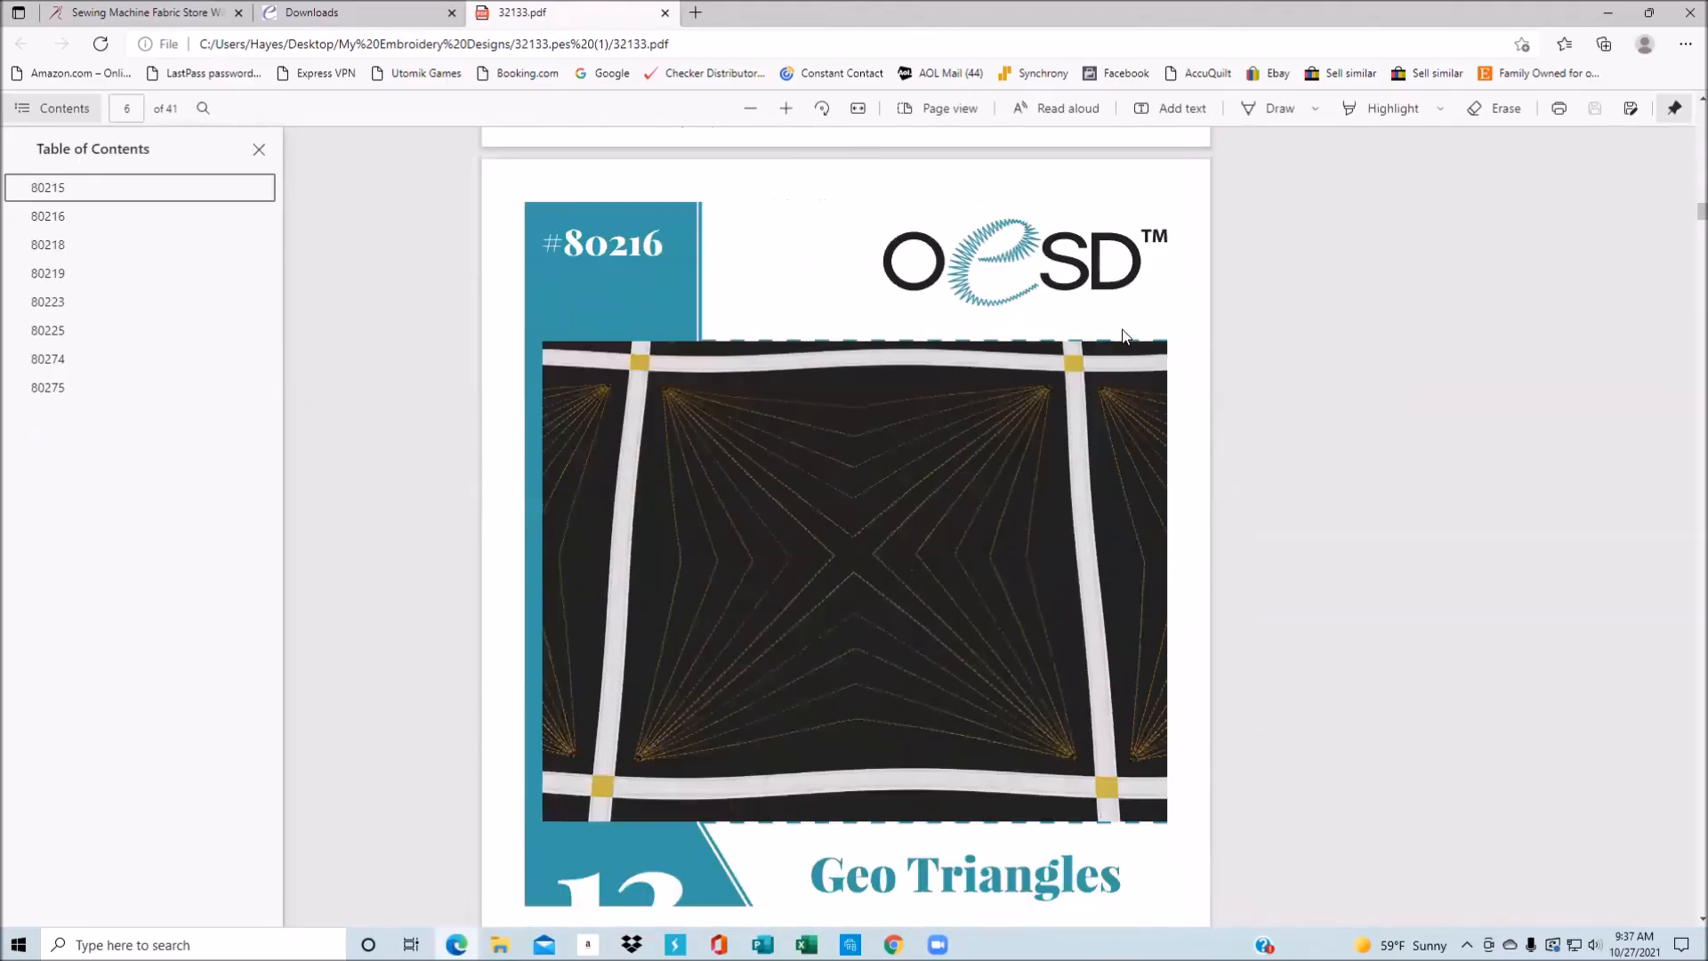
scroll(1123, 337, "down", 10)
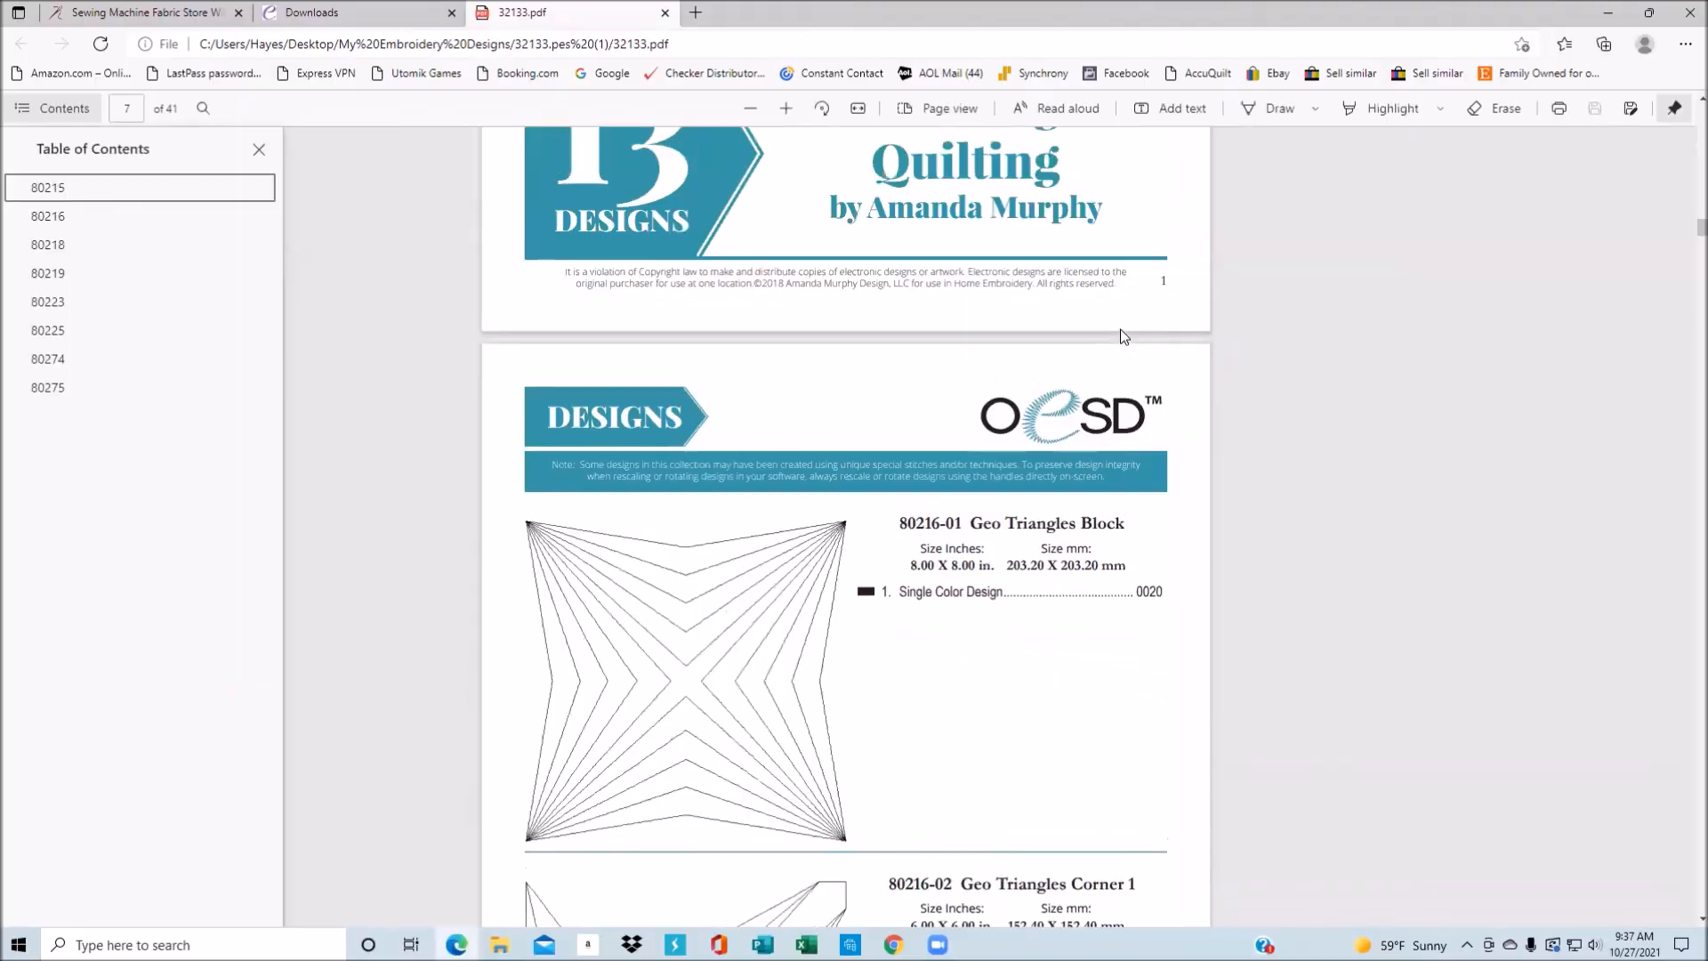
scroll(1123, 337, "down", 2)
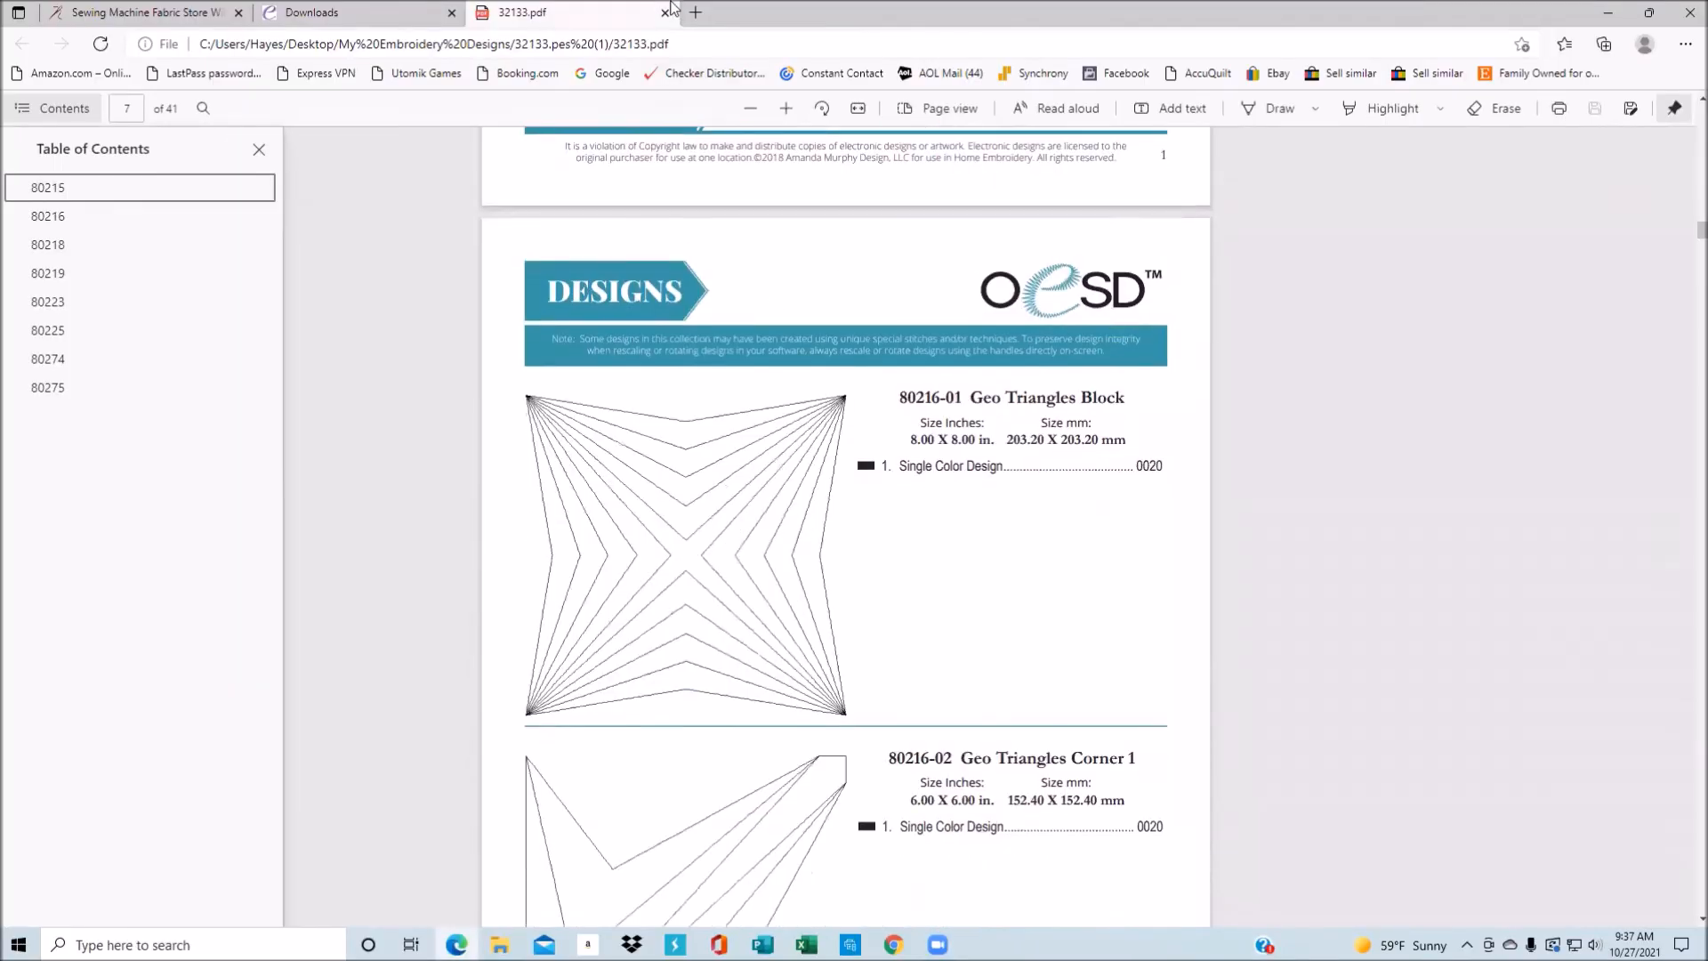
left_click(1608, 13)
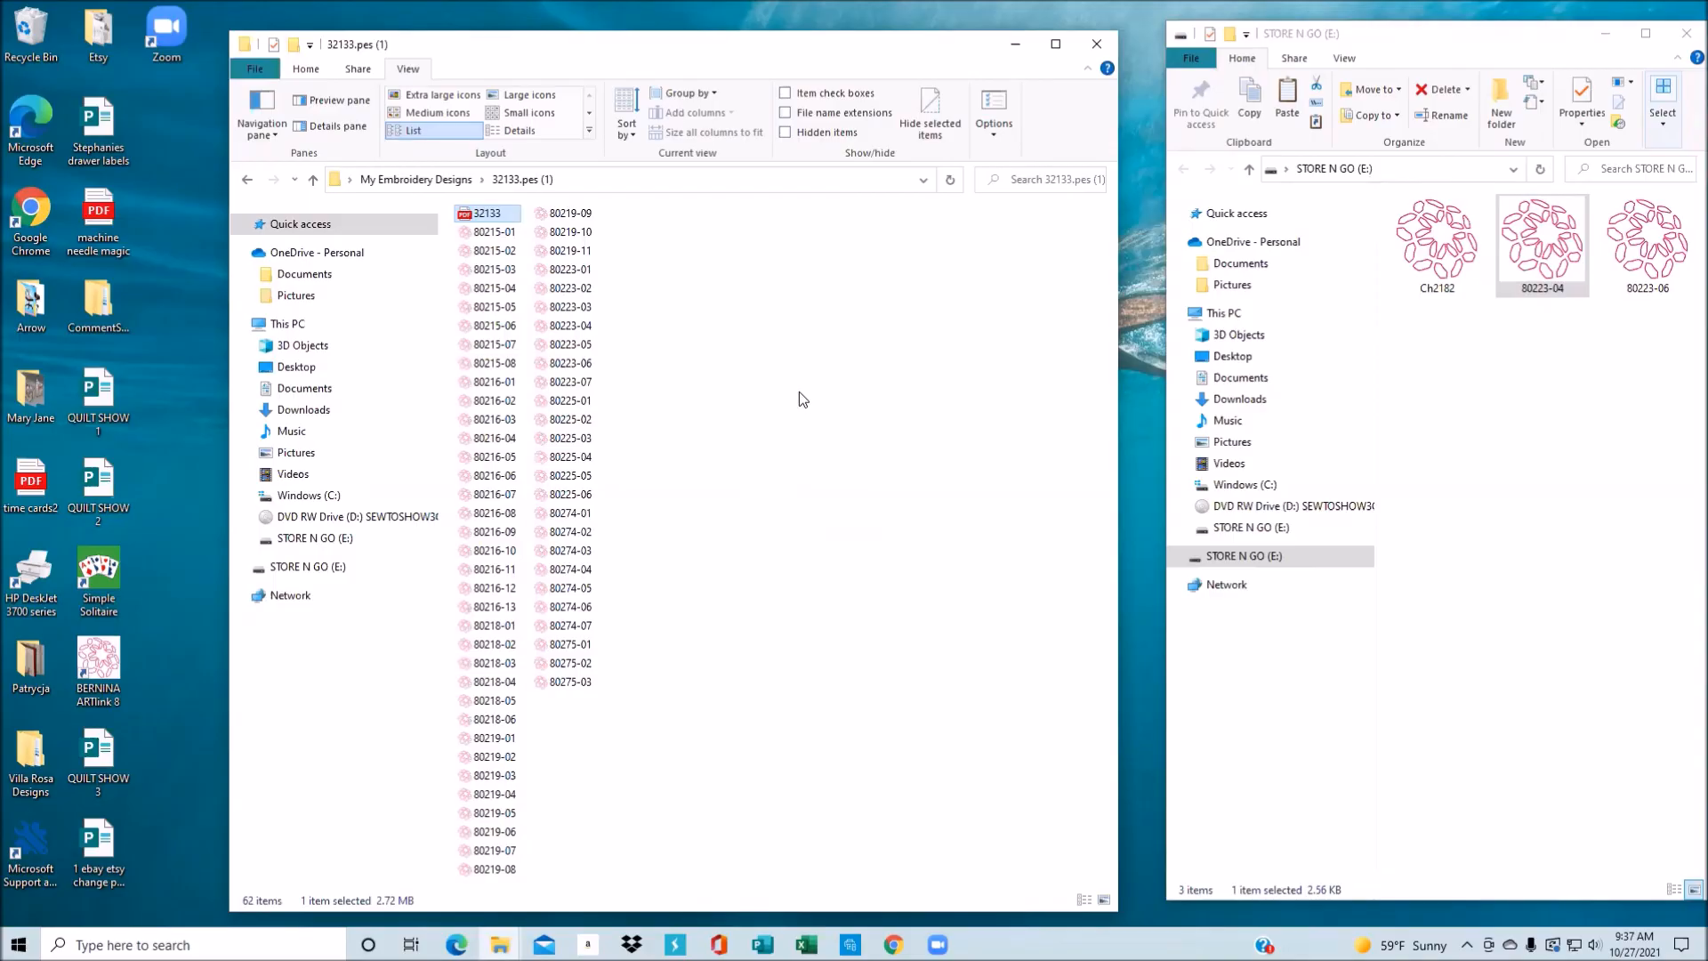
- Close the STORE N GO (E:) window and the 32133.pes (1) window
left_click(1682, 36)
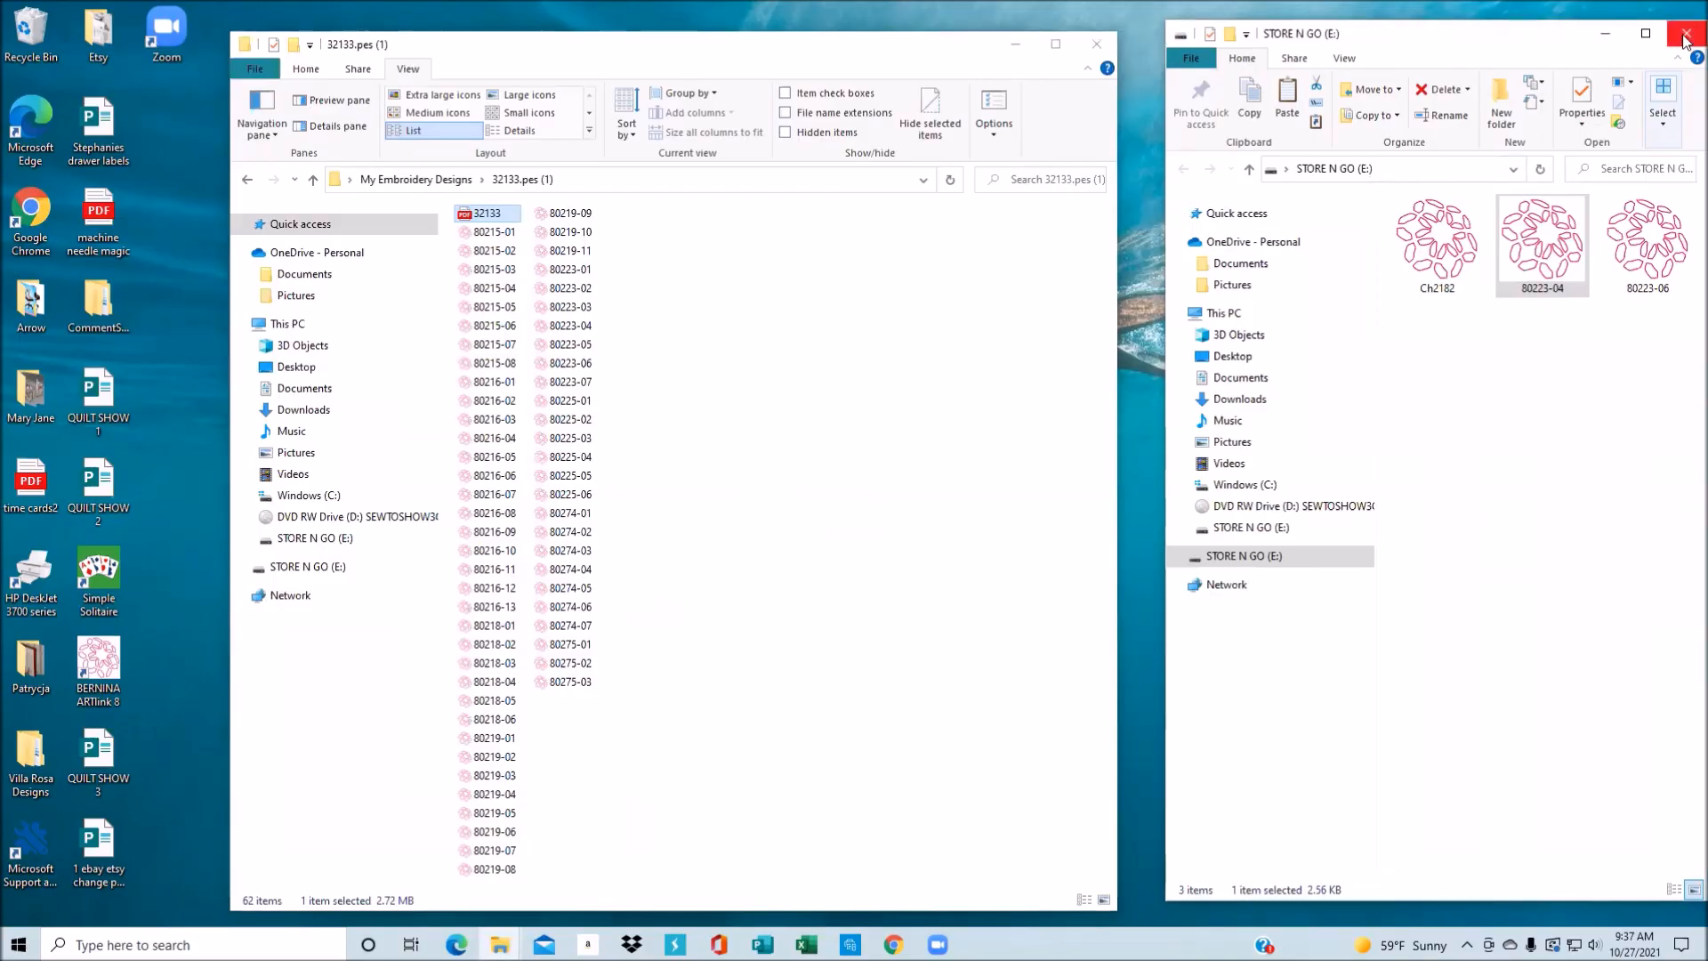
left_click(1684, 39)
left_click(1098, 45)
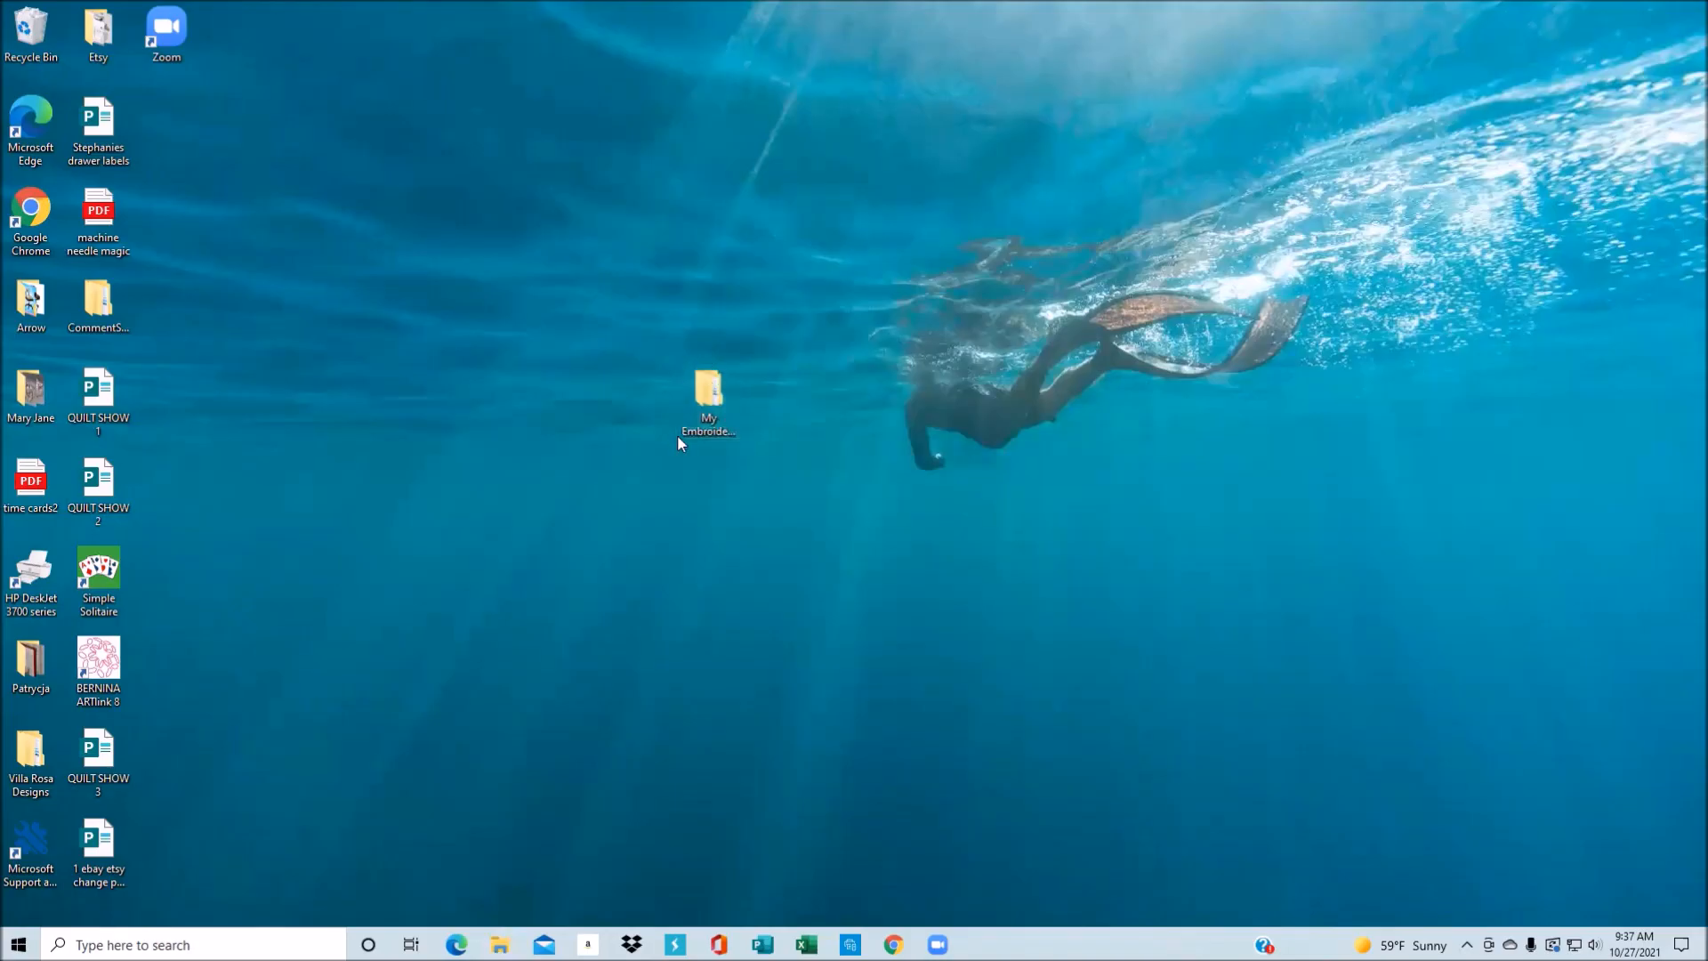
- Open the My Embroidery Designs folder from the desktop and switch its layout to Large icons
double_click(712, 404)
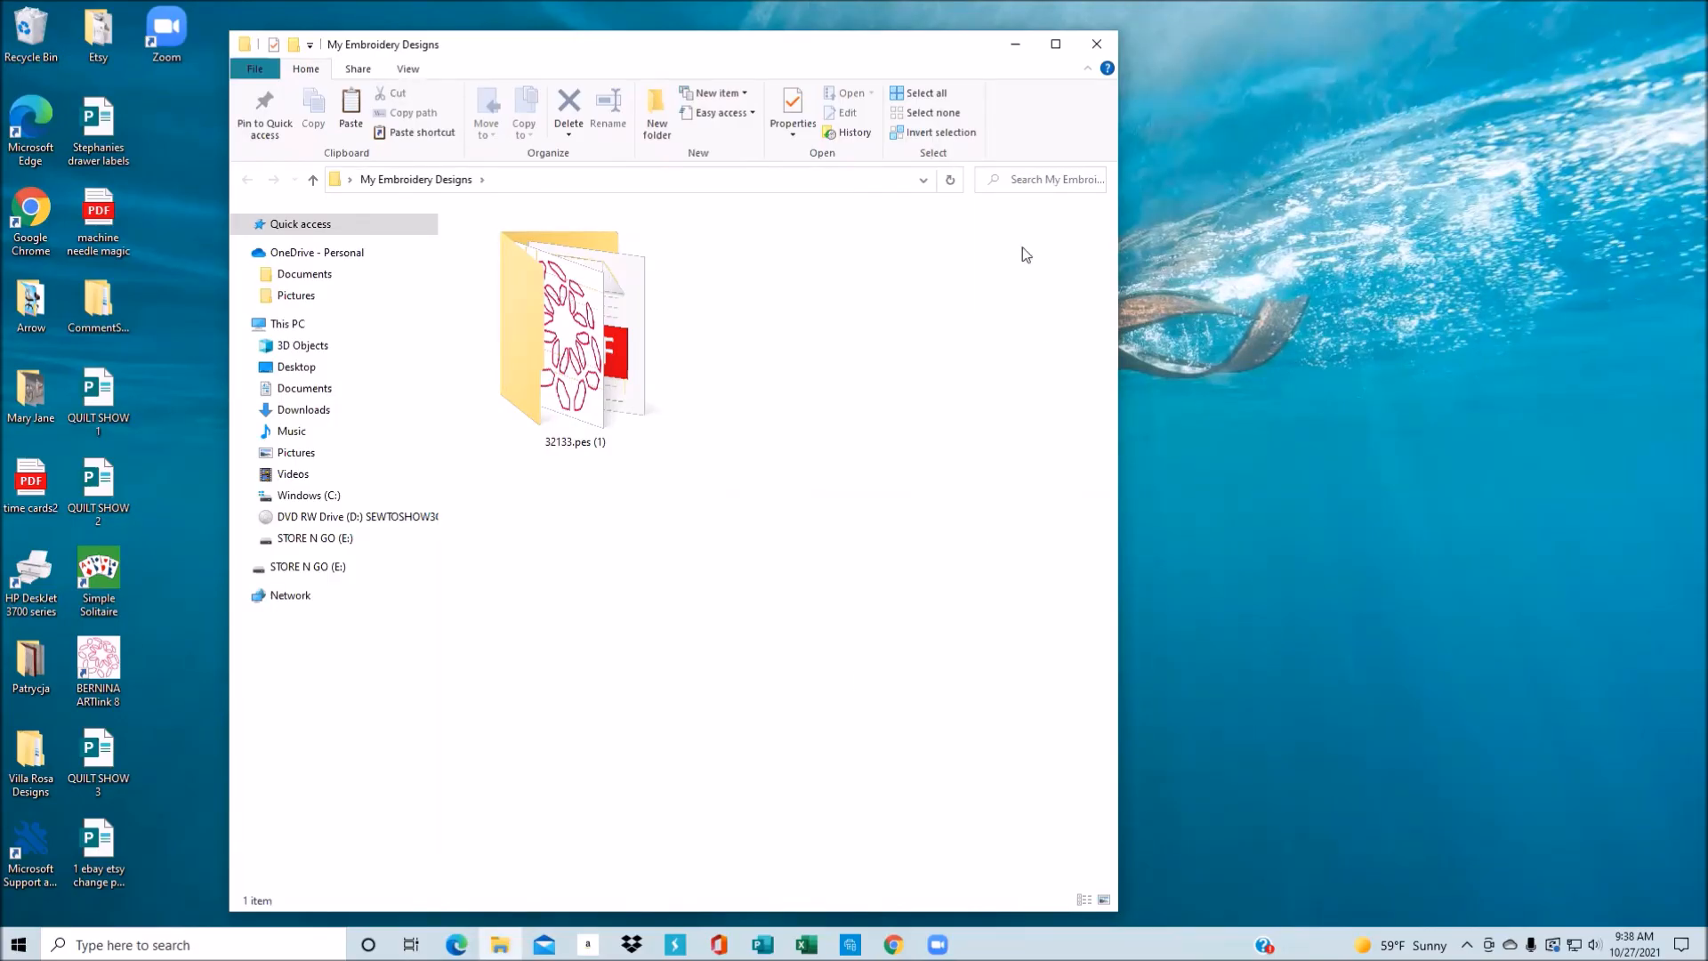
left_click(410, 69)
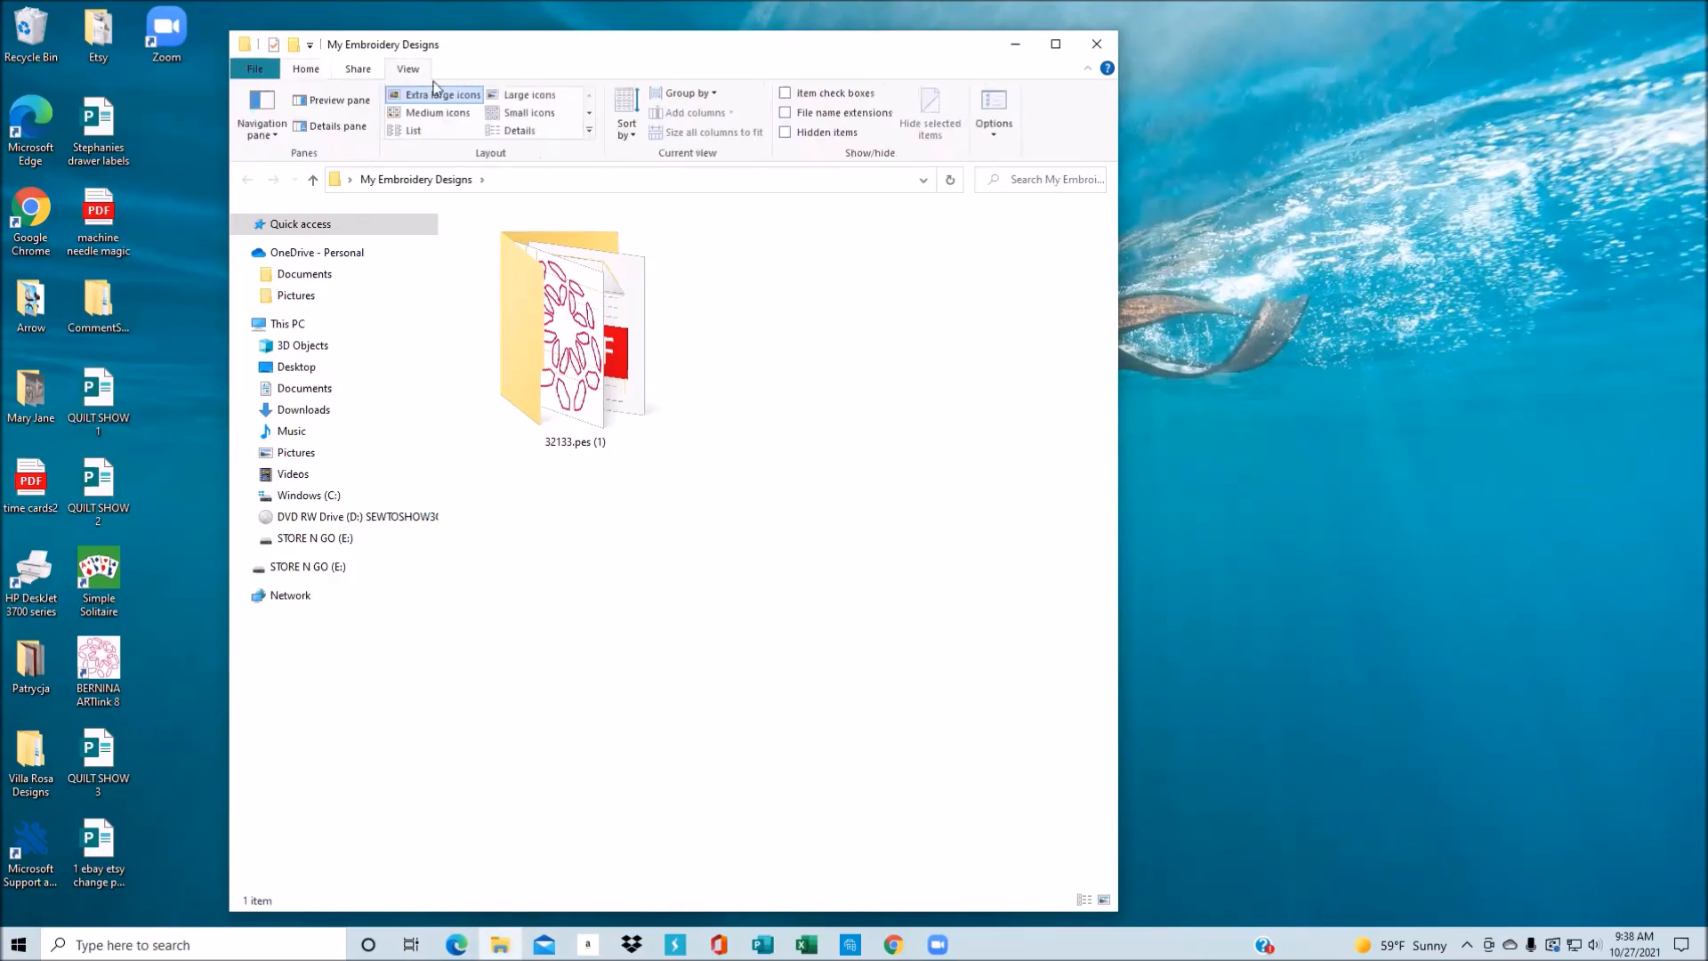
left_click(530, 94)
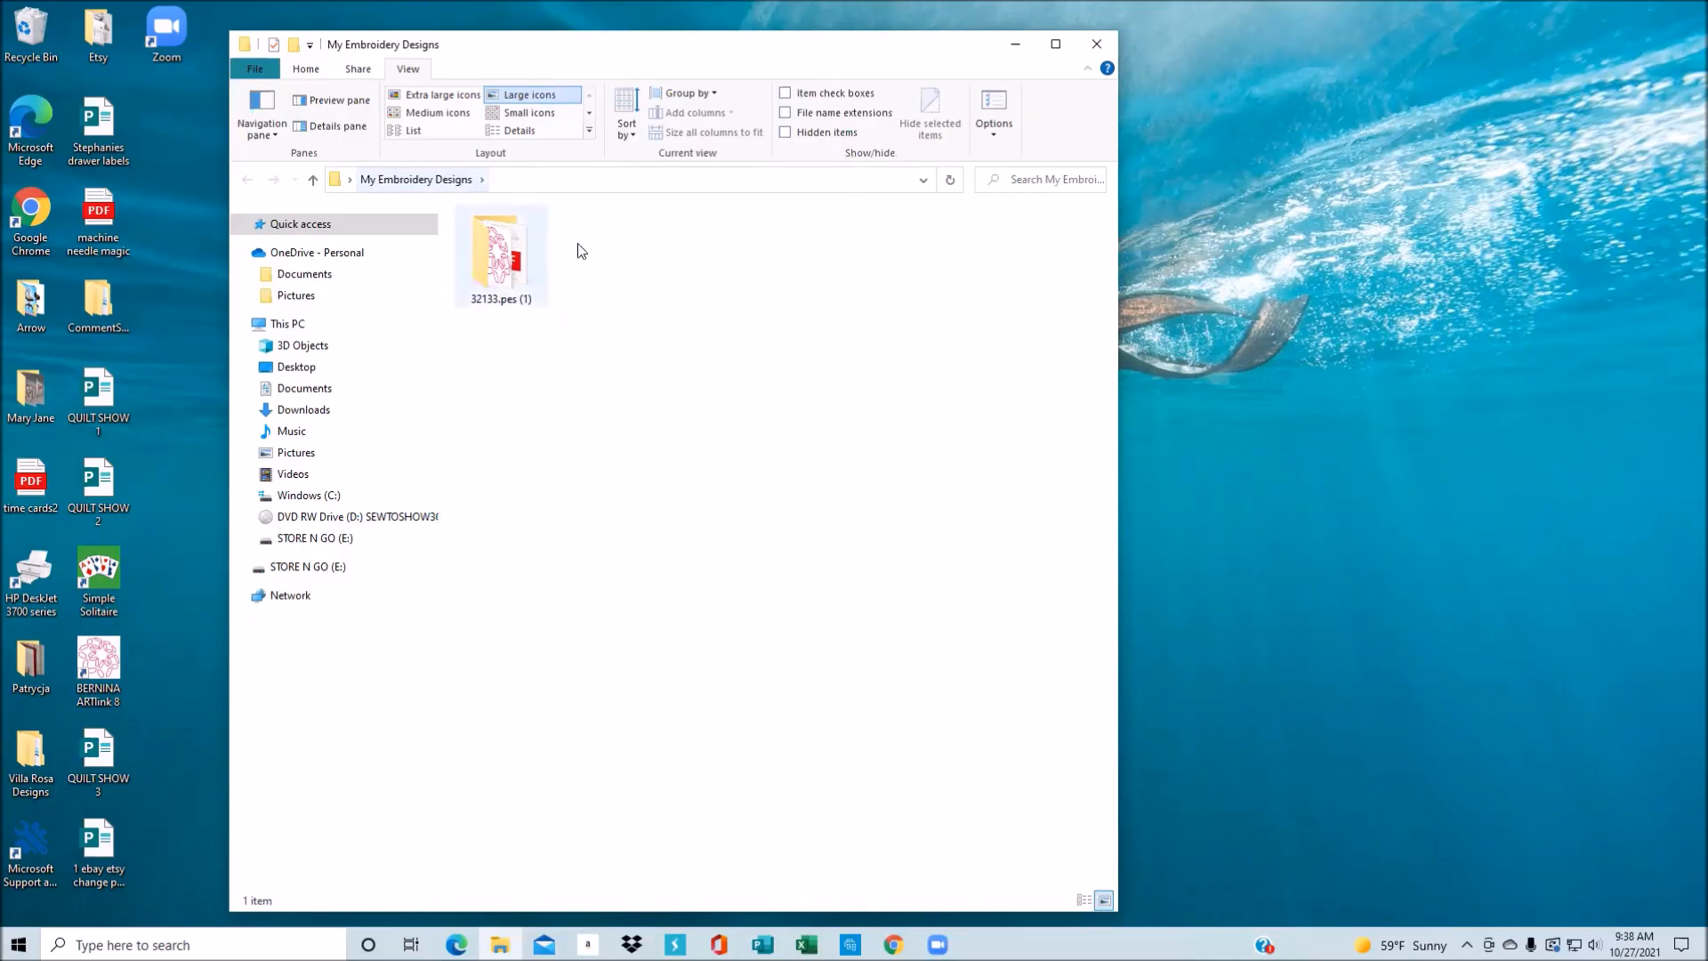
- Create a new folder named Animals inside My Embroidery Designs
right_click(608, 361)
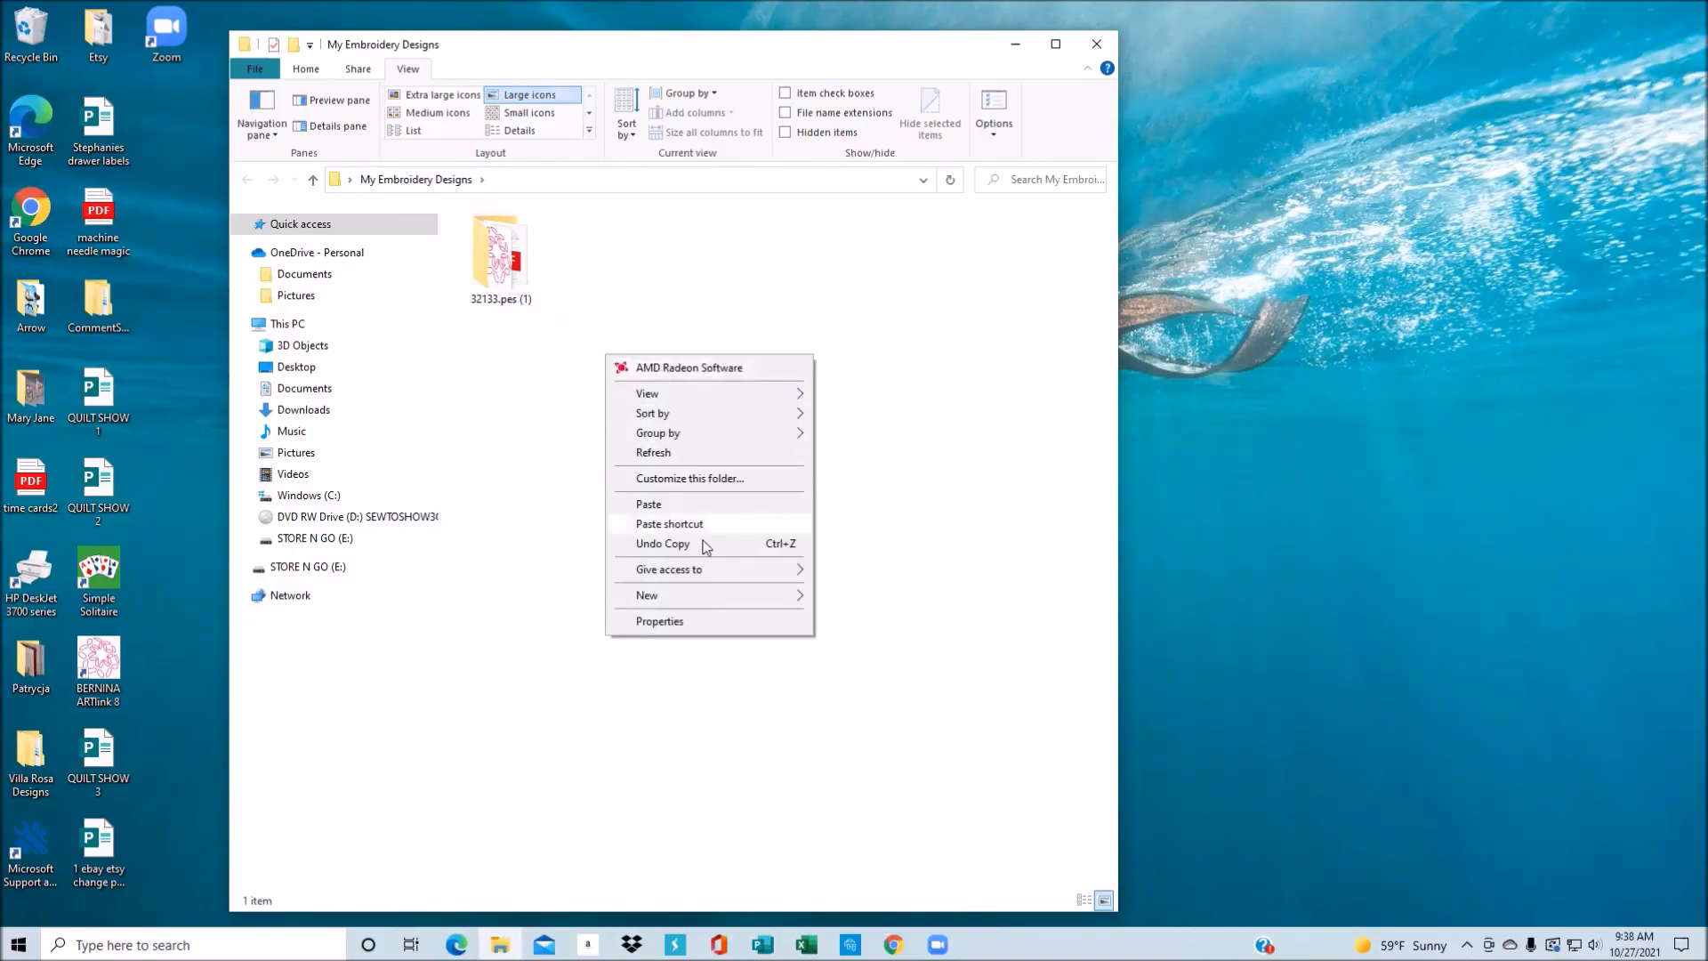
mouse_move(706, 598)
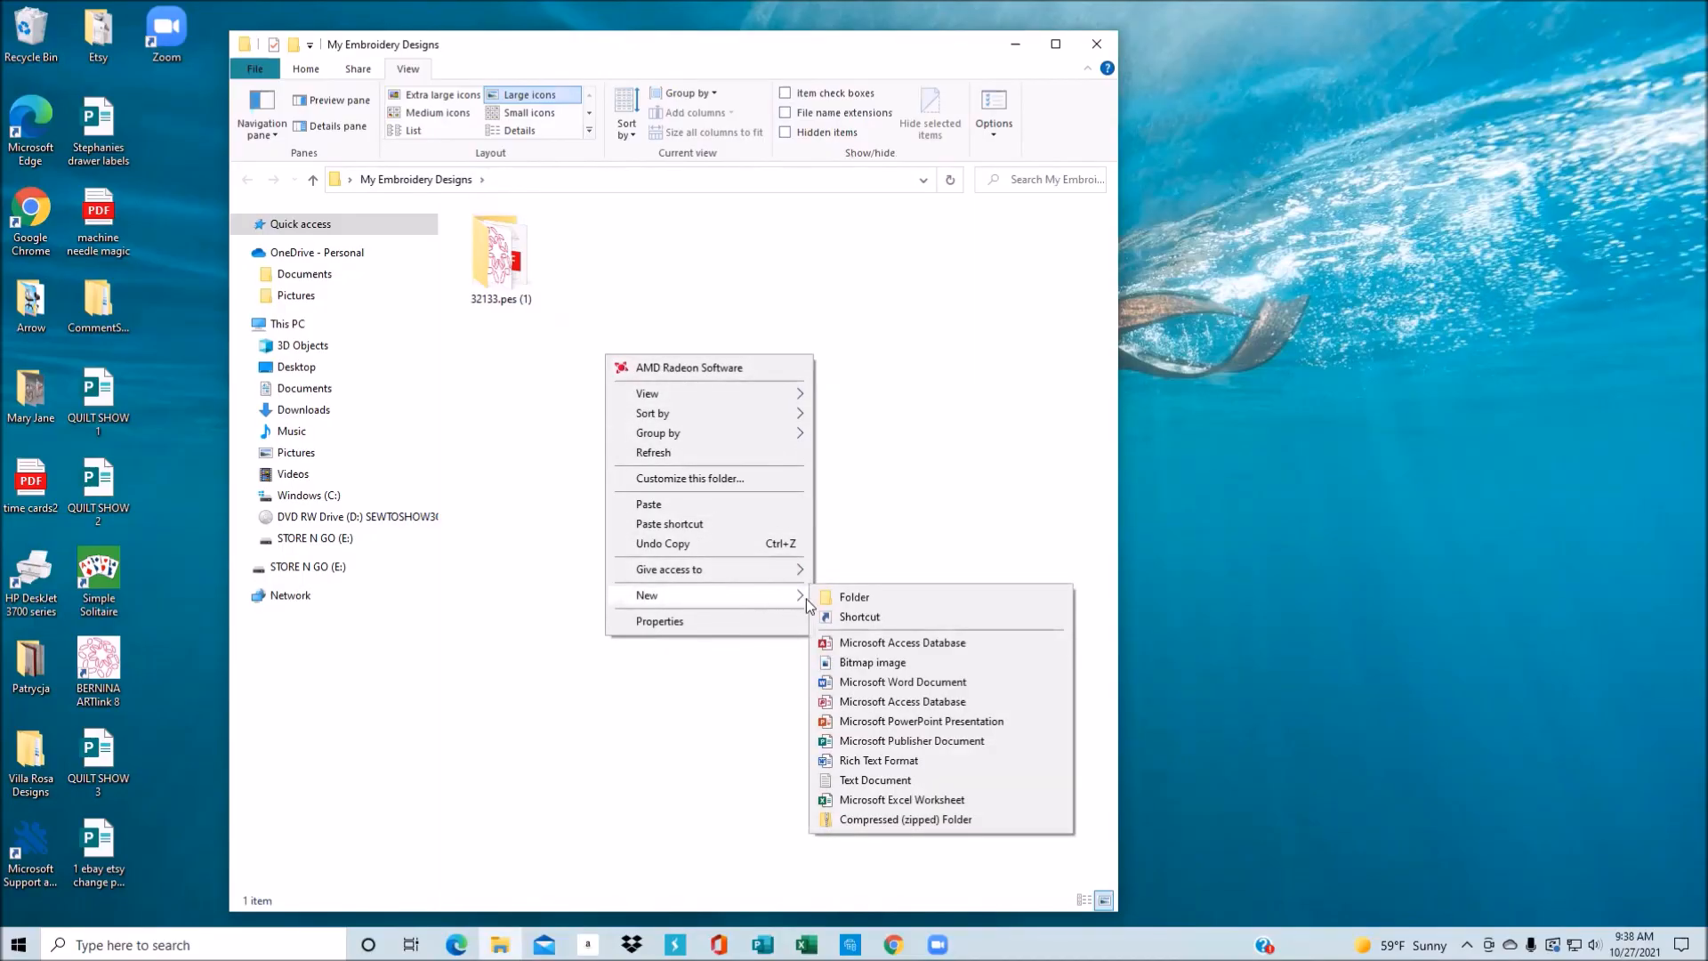
left_click(848, 600)
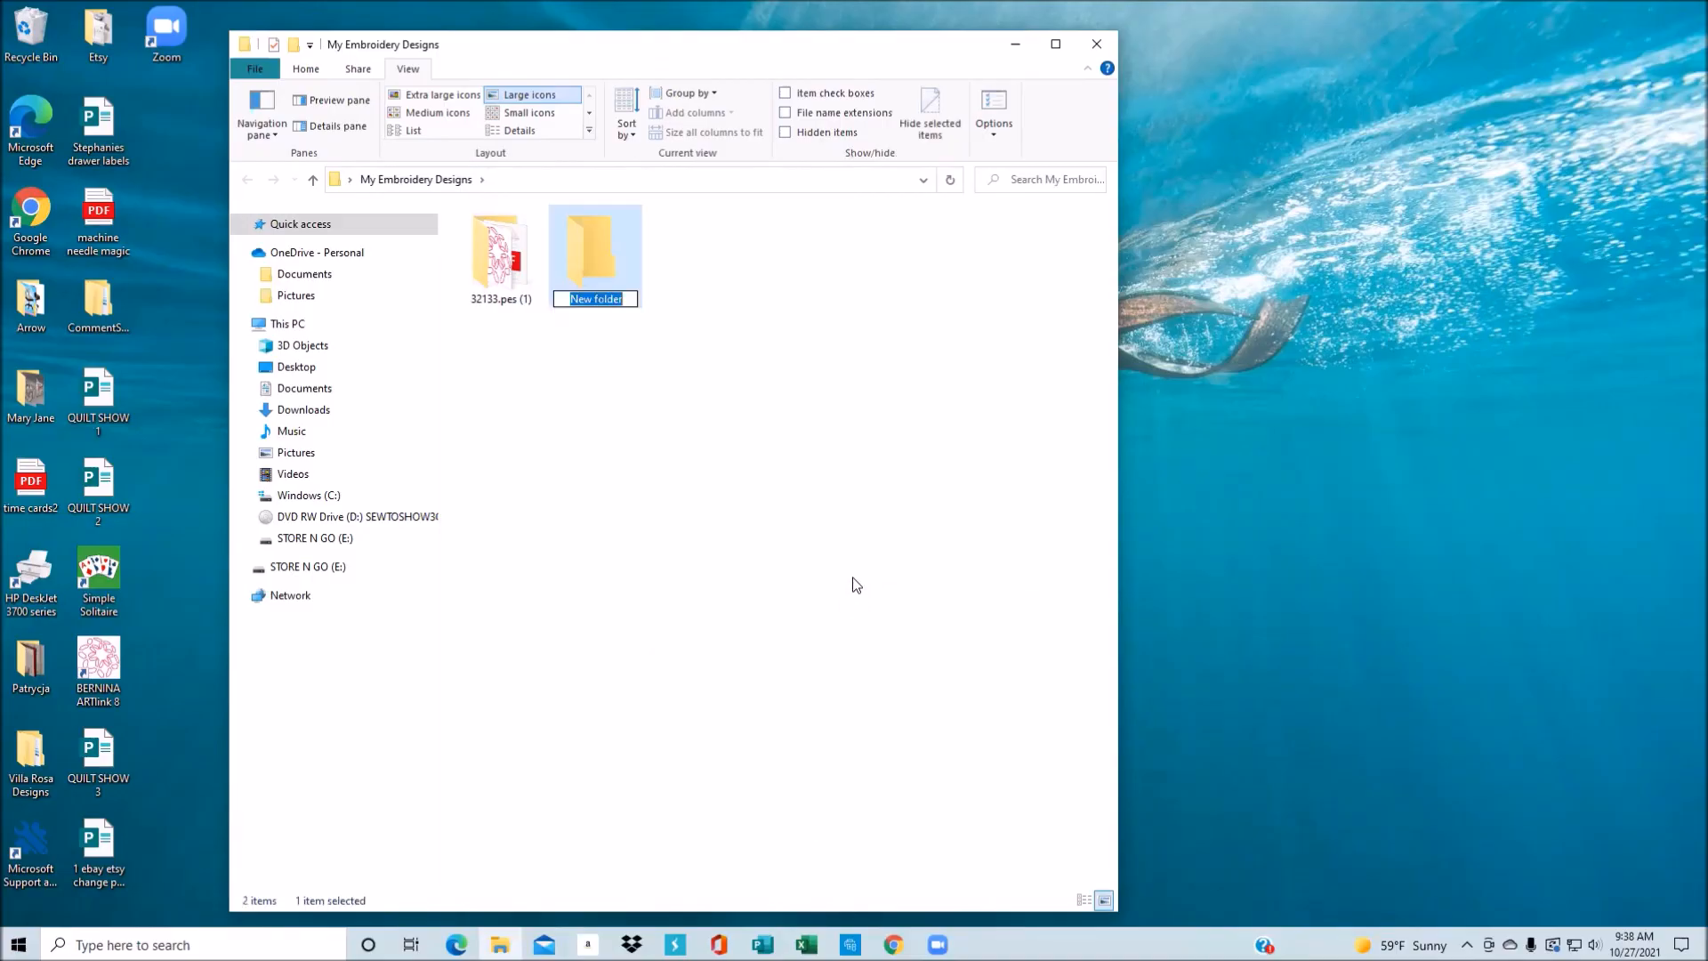
key("BackSpace")
type("Animals")
key("Return")
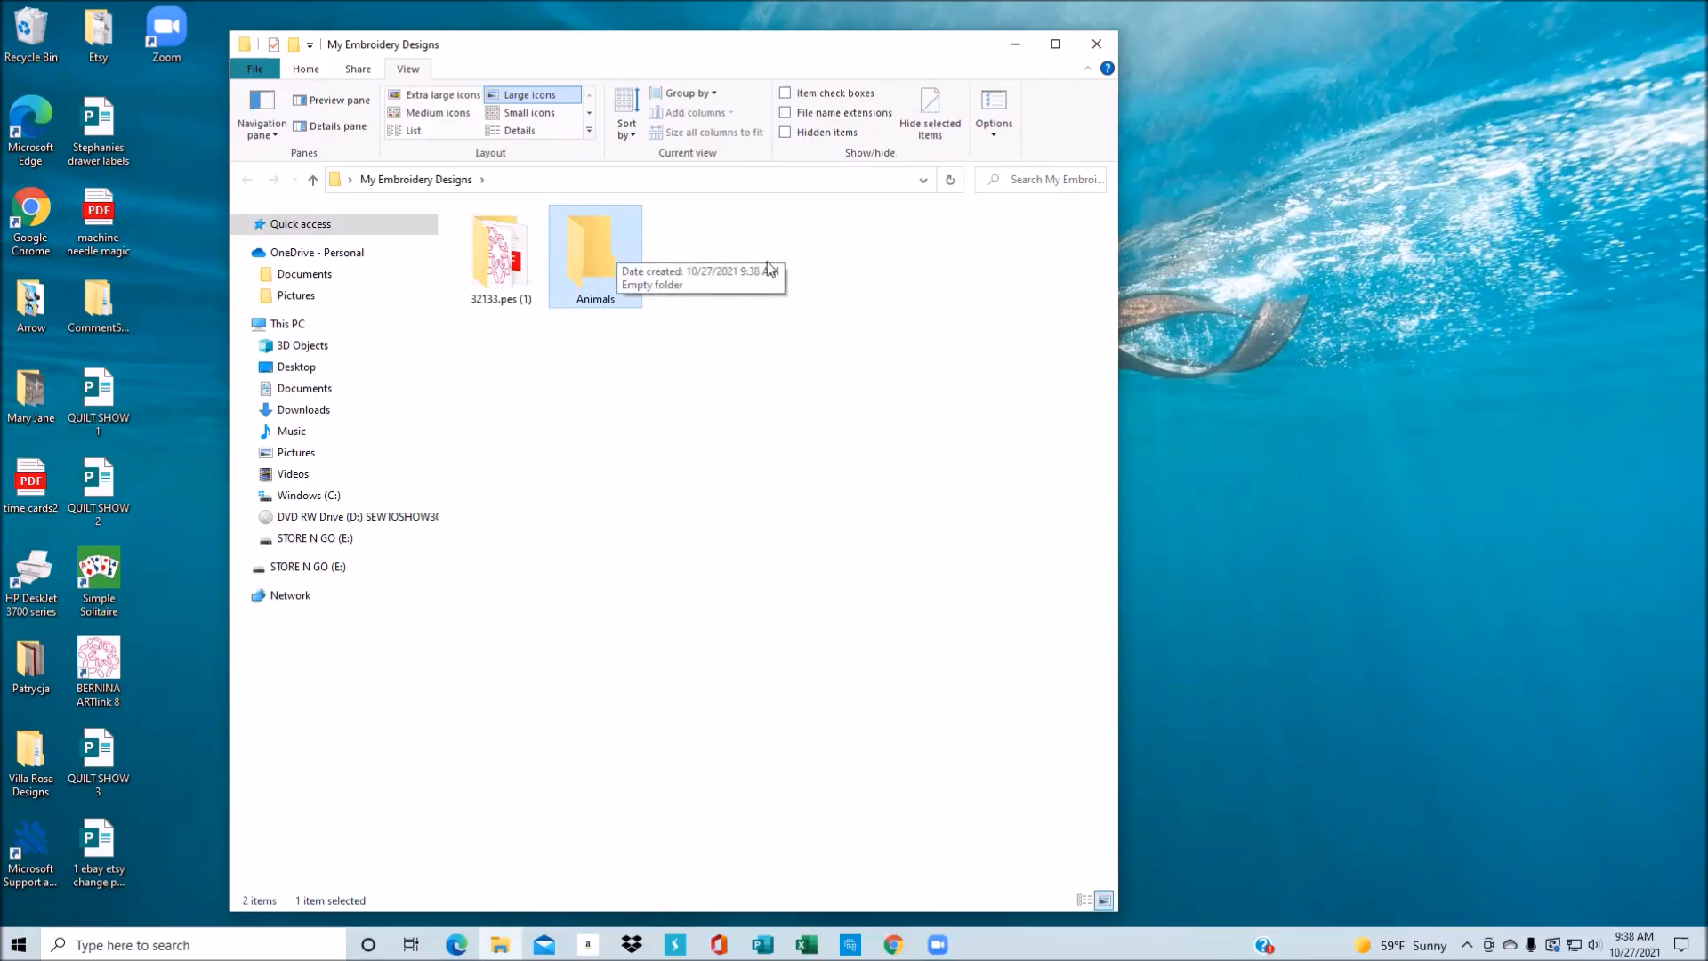
- Create a new folder named Flowers inside My Embroidery Designs
right_click(764, 235)
mouse_move(813, 471)
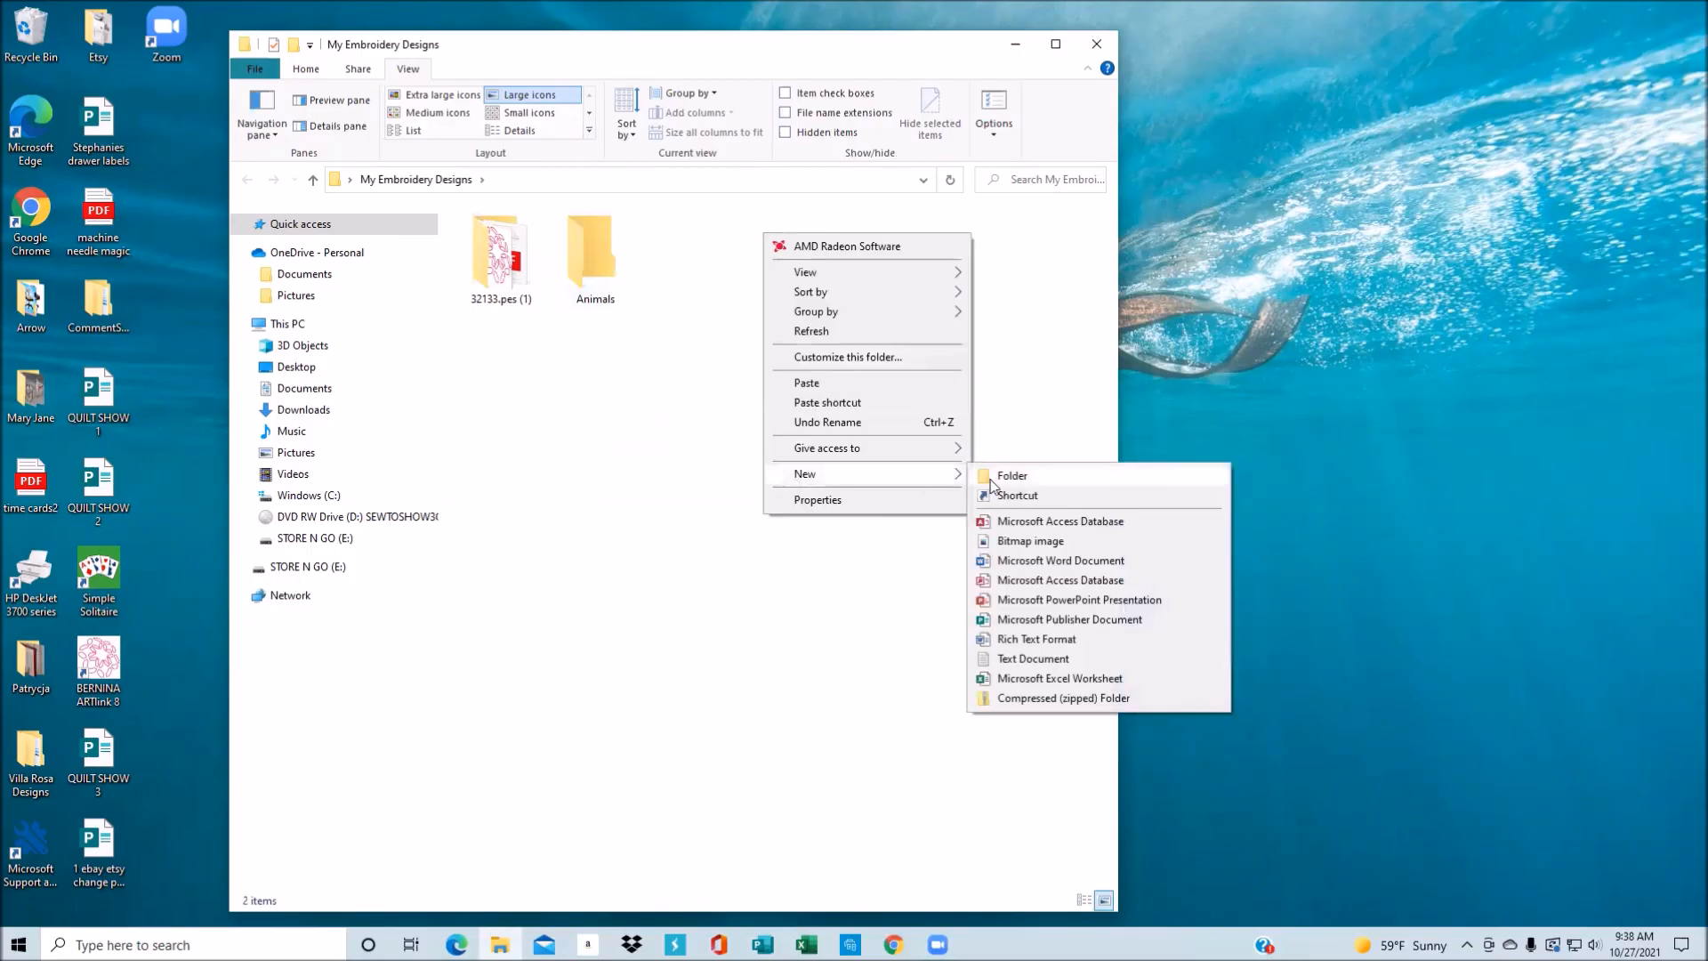
left_click(995, 477)
type("Flowers")
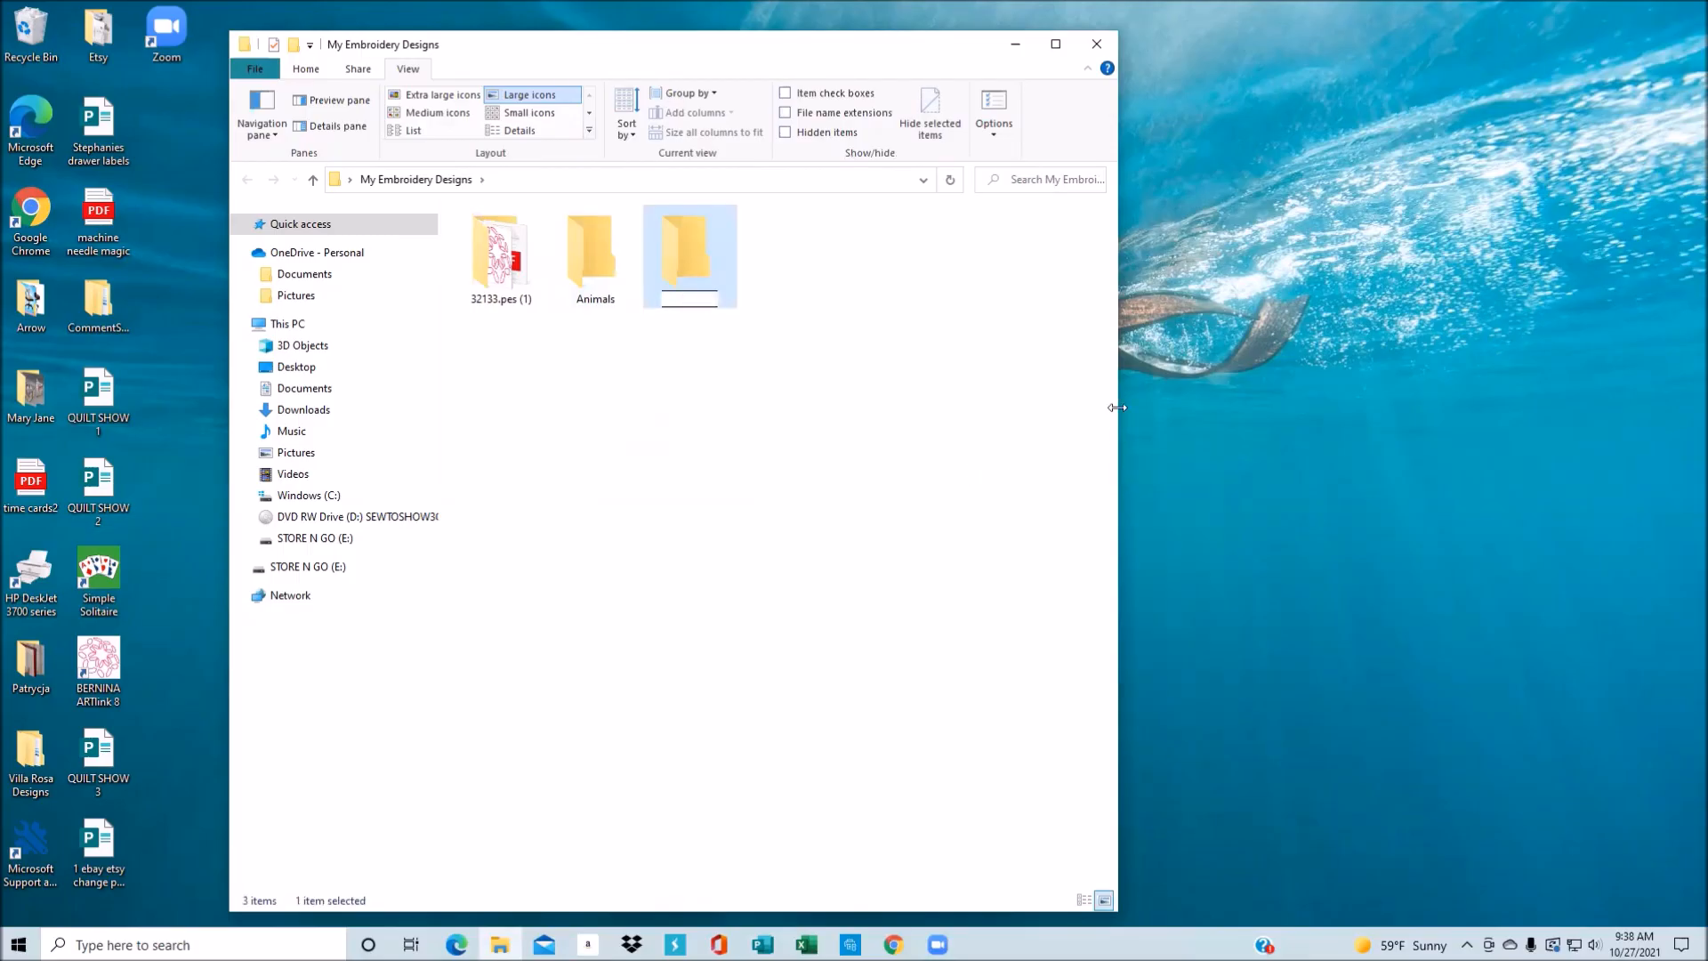
key("Return")
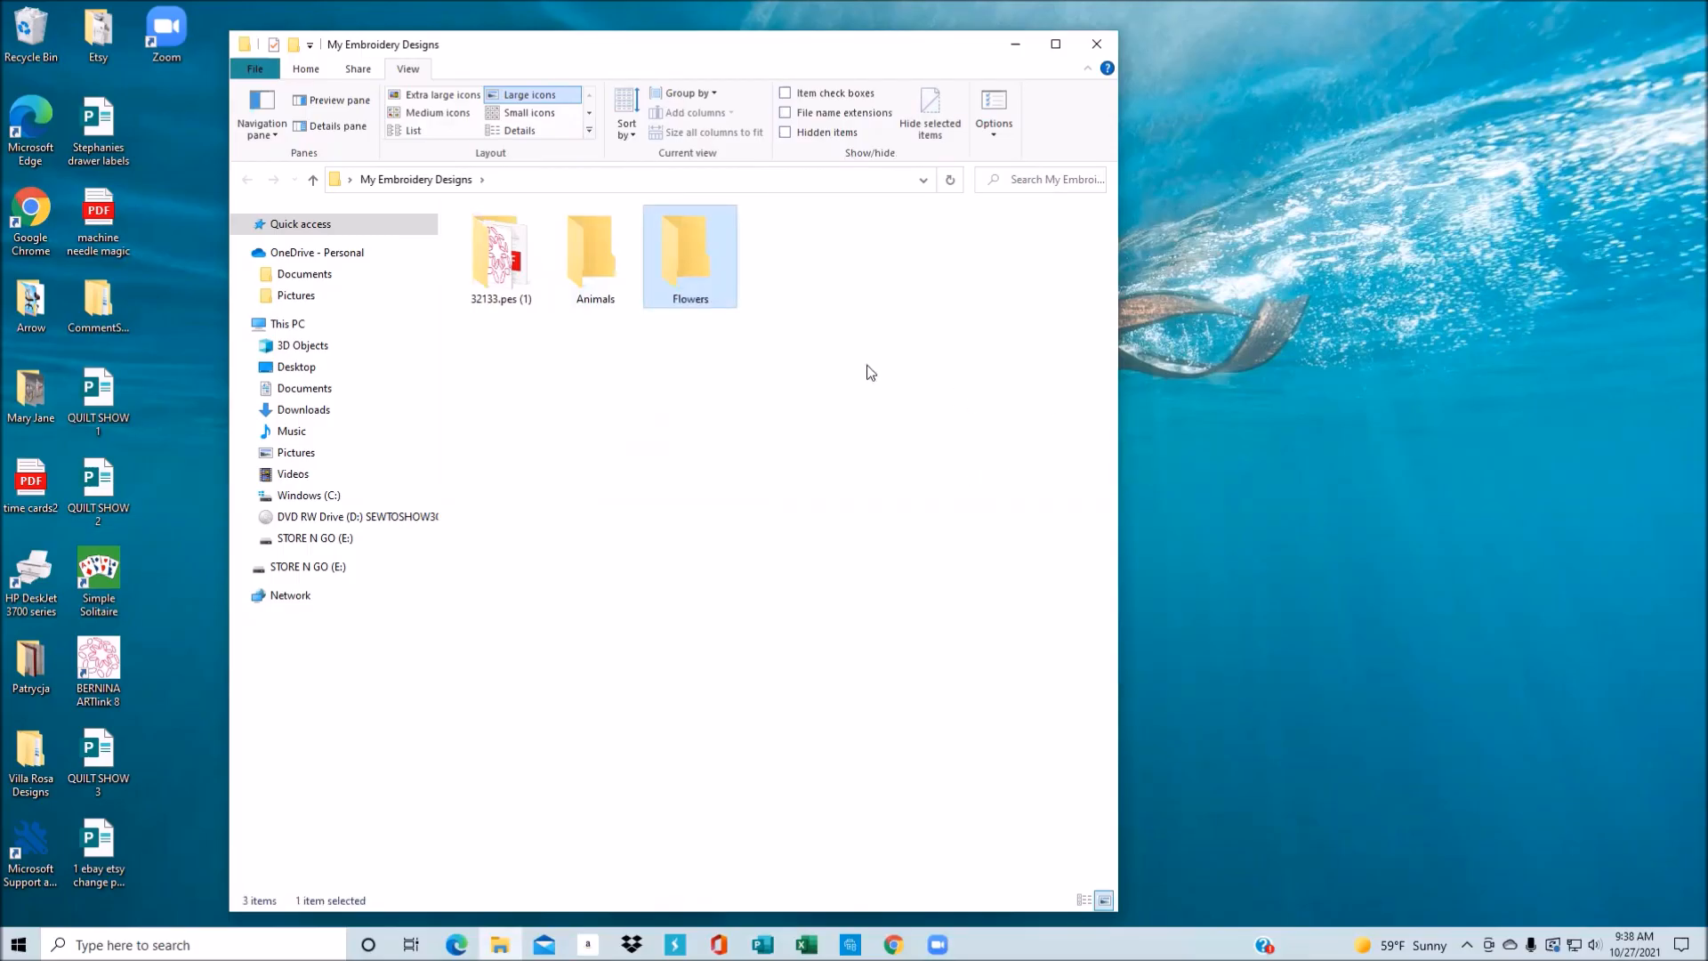
- Create a new folder named Baby inside My Embroidery Designs
right_click(869, 368)
mouse_move(925, 614)
left_click(1123, 609)
type("Baby")
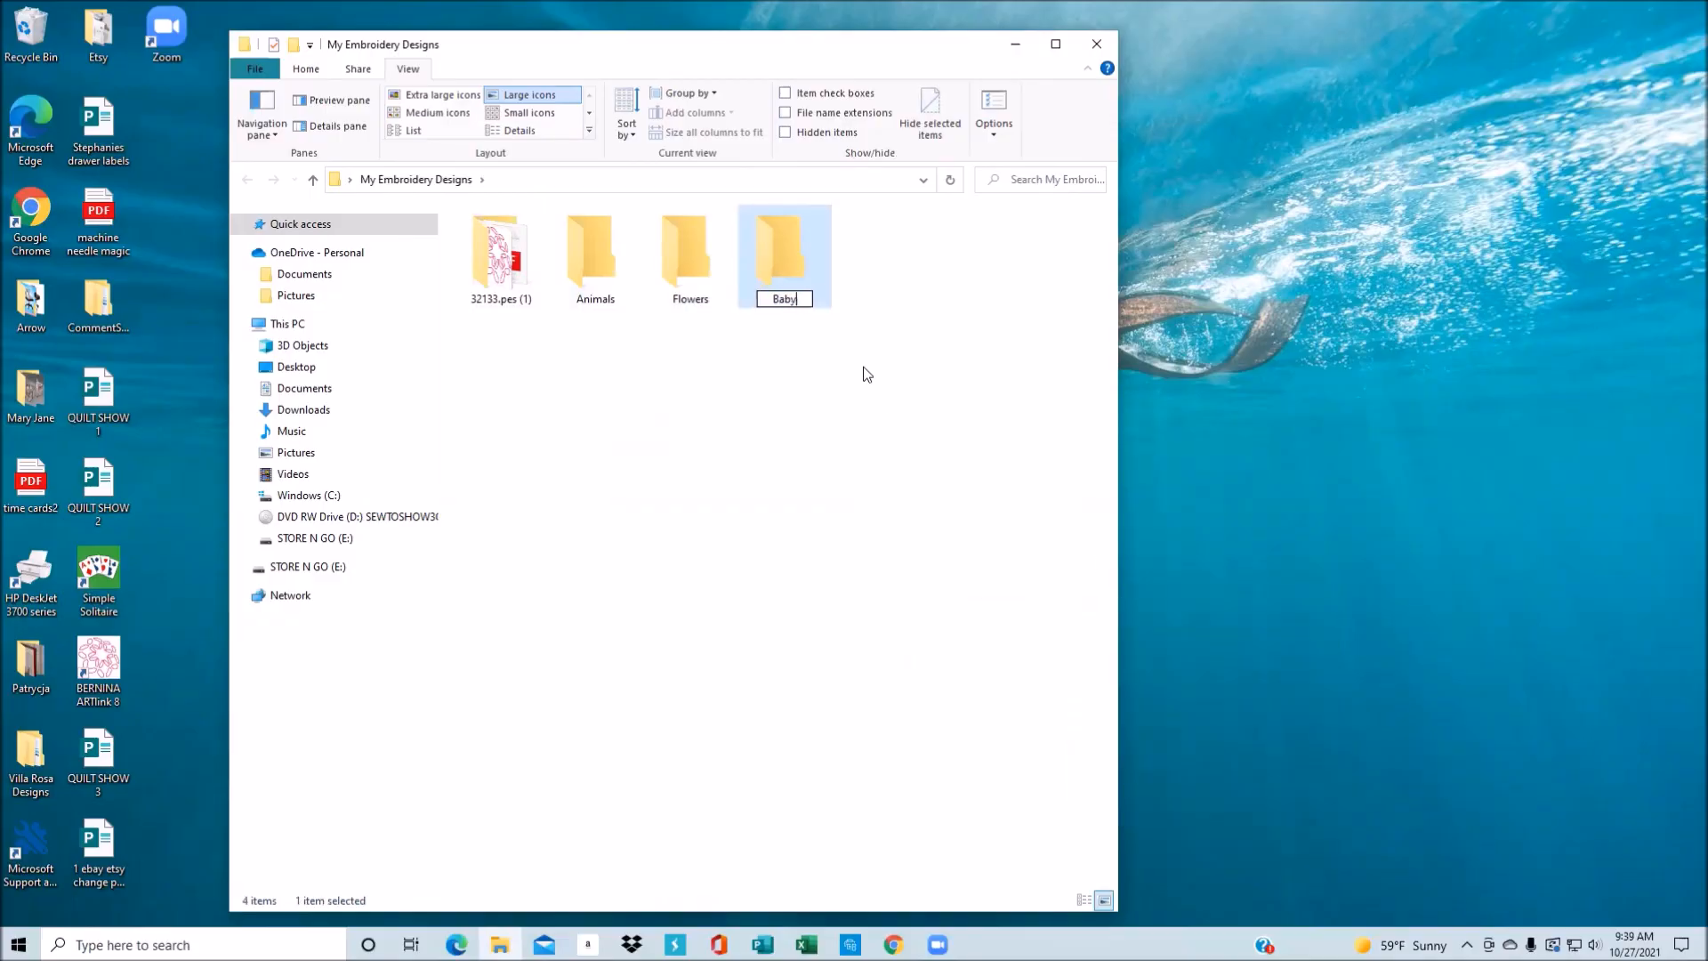
key("Return")
- Create a new folder named Outline Quilting inside My Embroidery Designs and close the folder window
right_click(867, 372)
mouse_move(919, 613)
left_click(1112, 610)
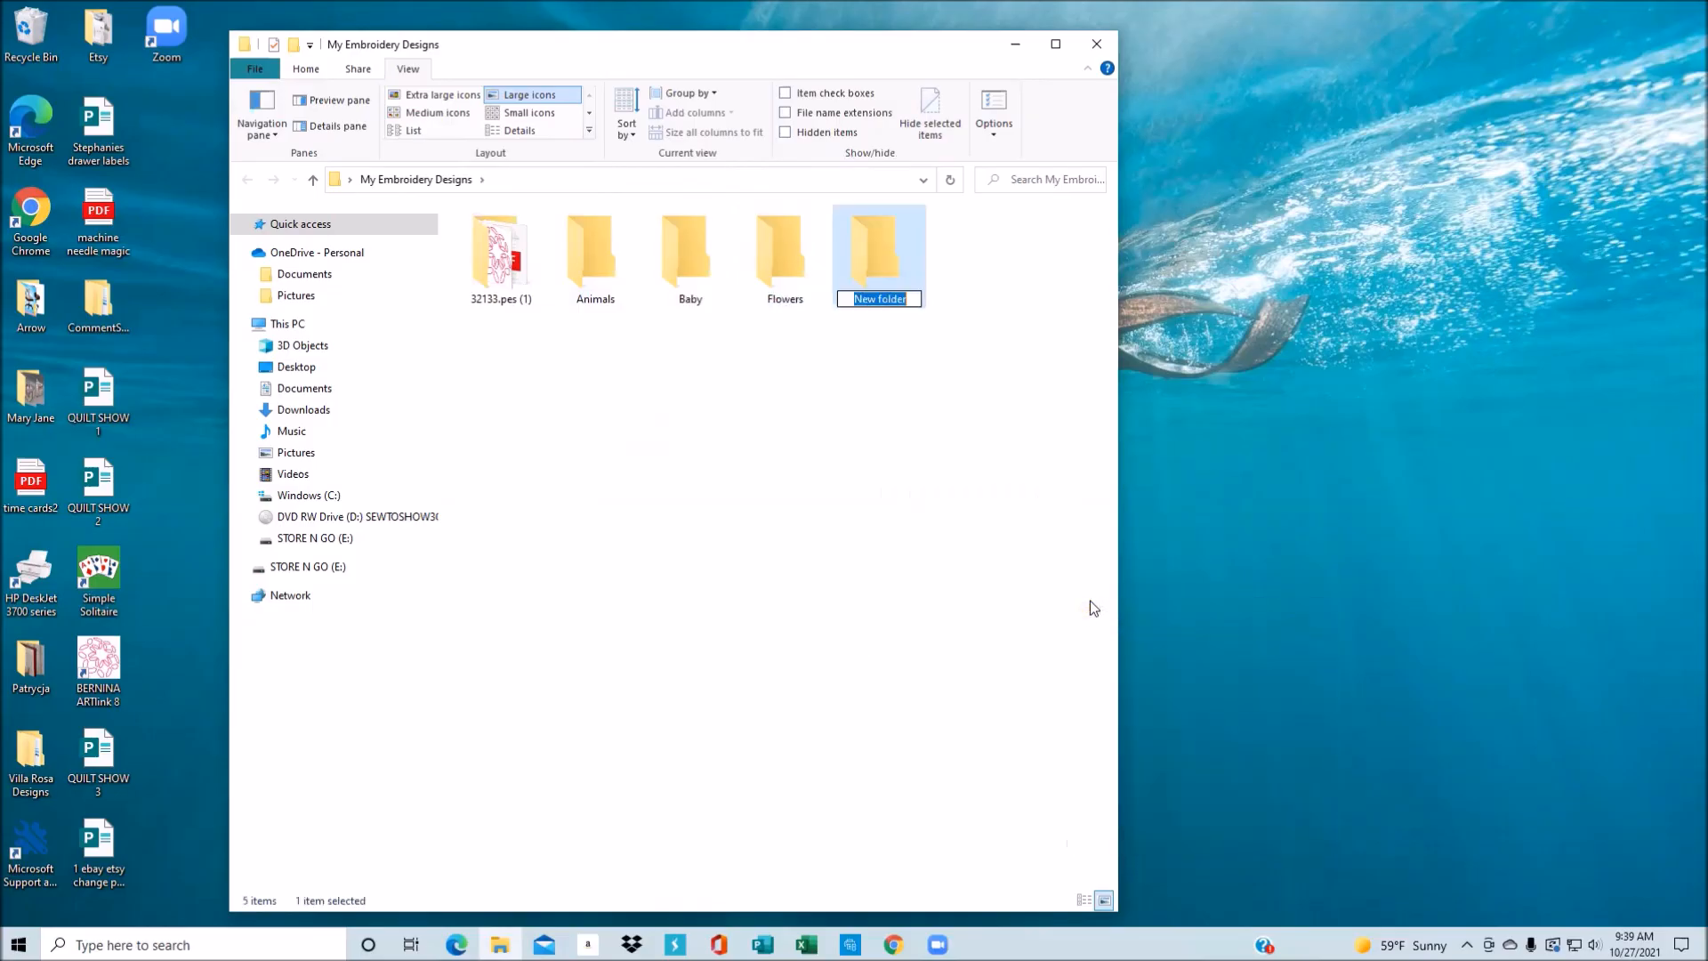
type("Outlinew")
key("BackSpace")
type("Quilting")
key("Return")
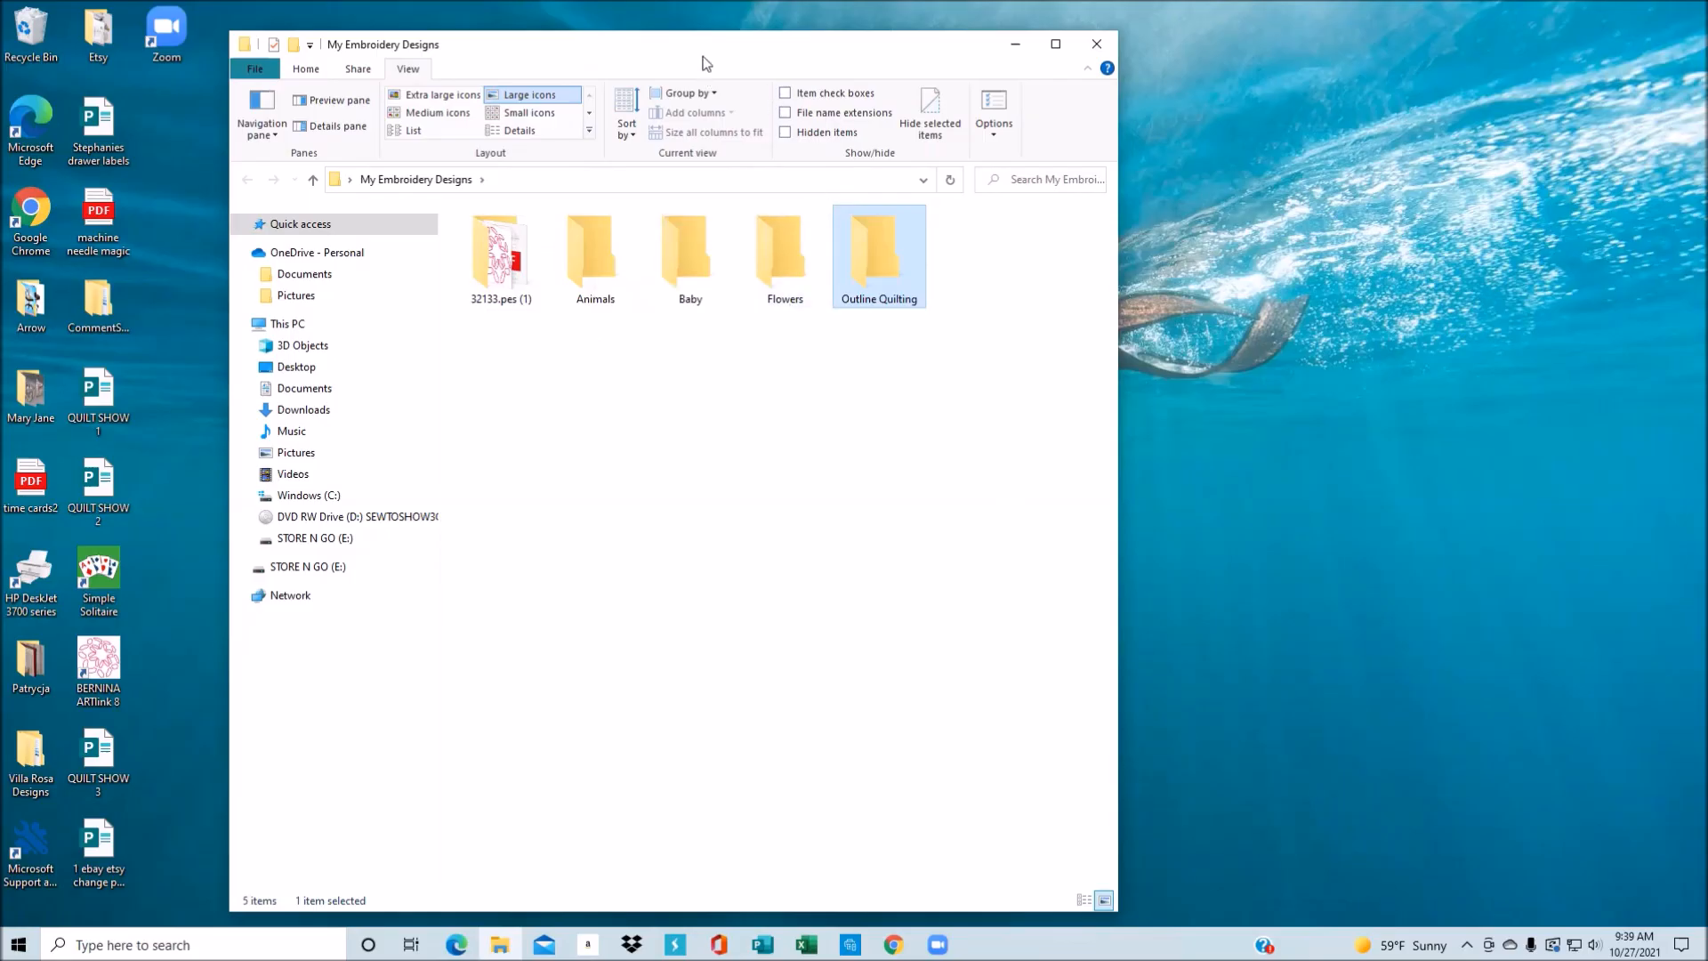
left_click_drag(706, 63, 1240, 52)
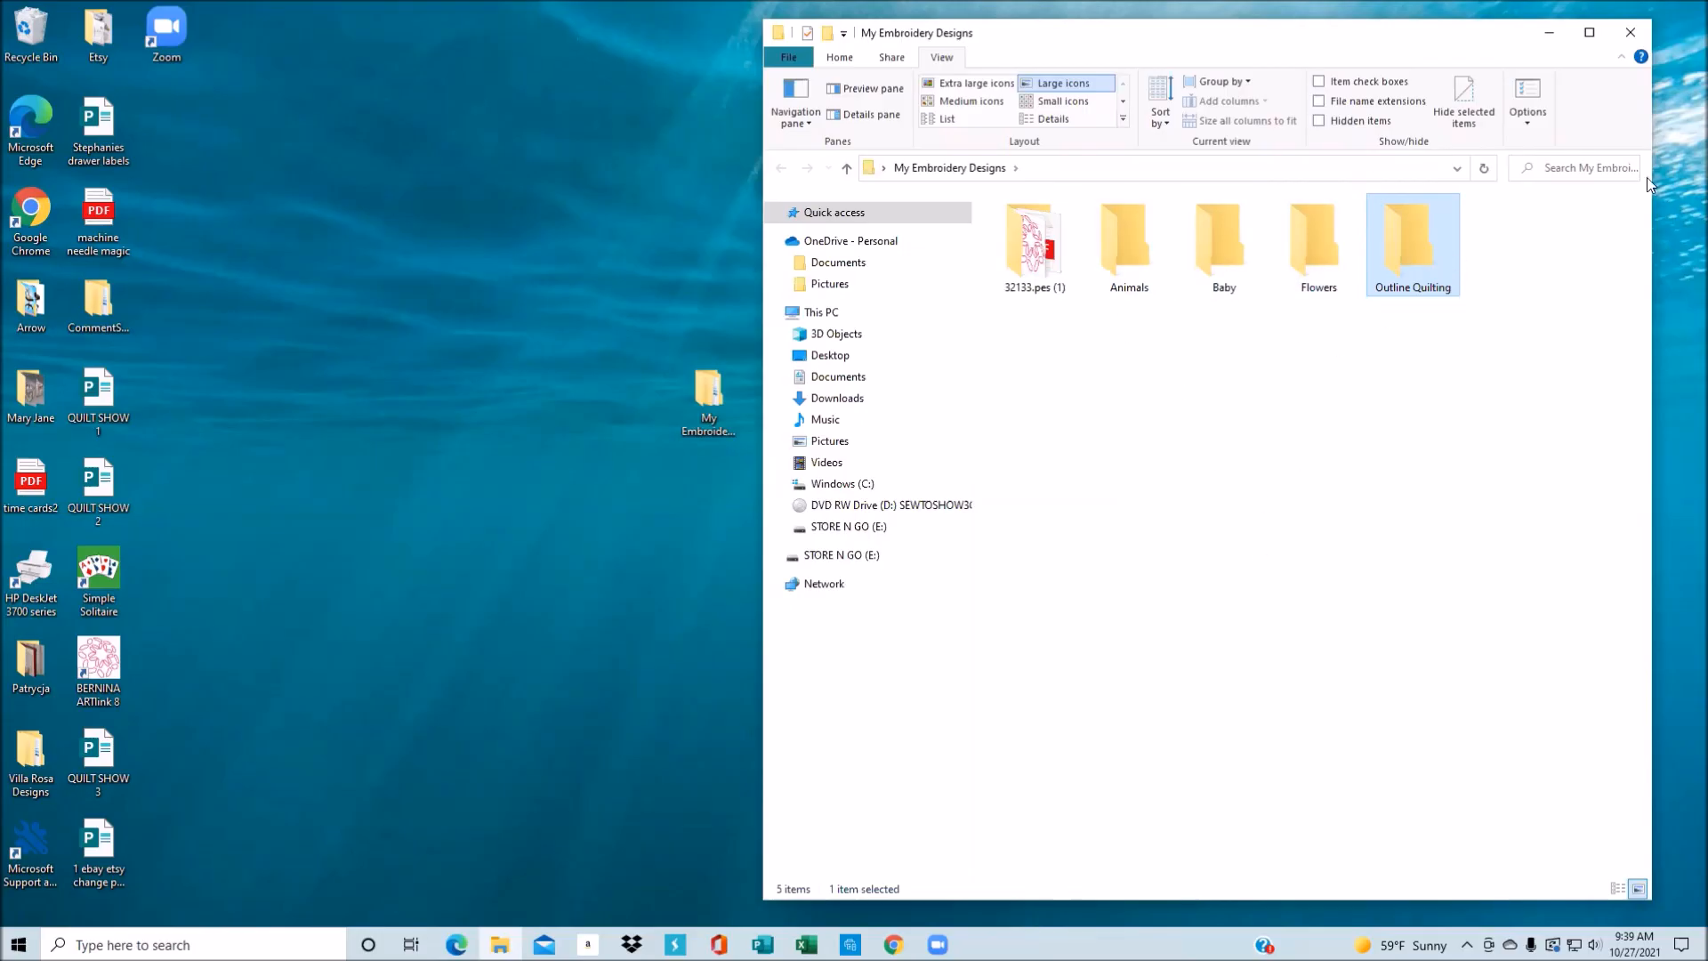
left_click(1628, 34)
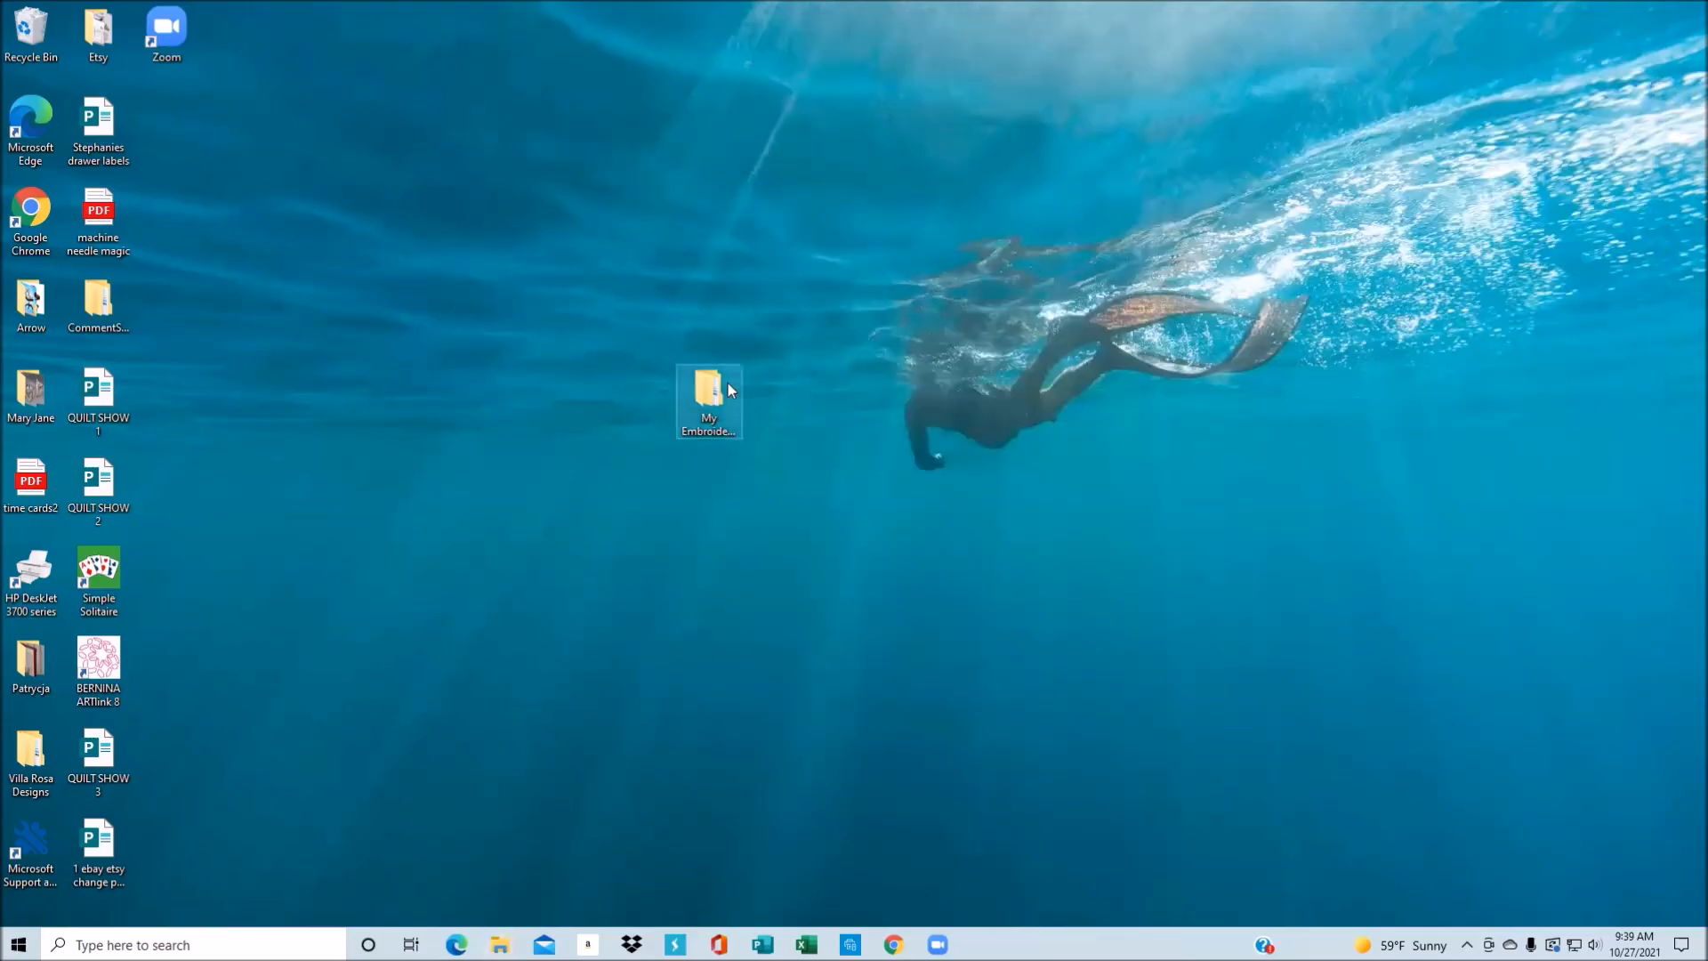